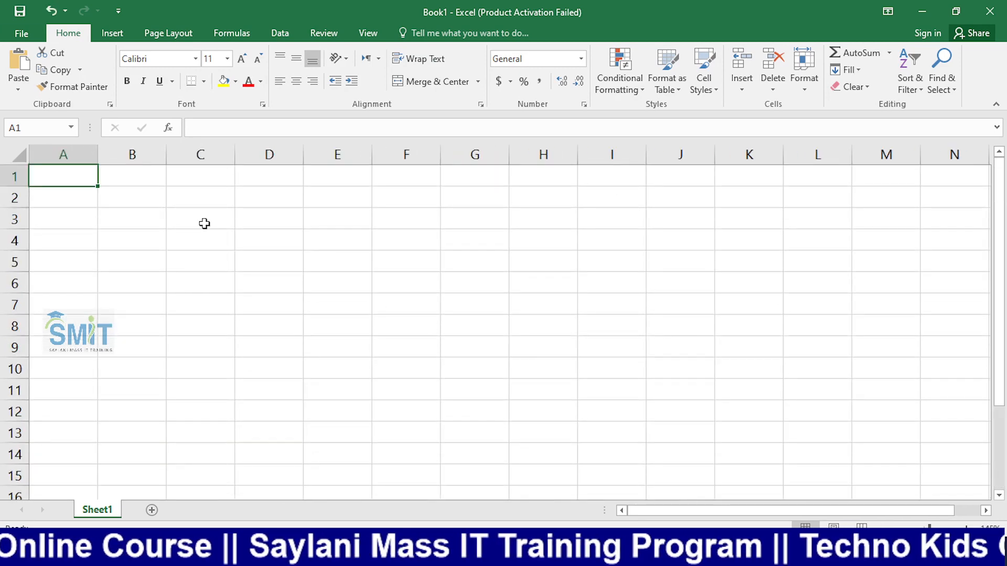
Enter the label "A 1" in cell A1
{"action": "type", "text": "1"}
{"action": "key", "text": "Return"}
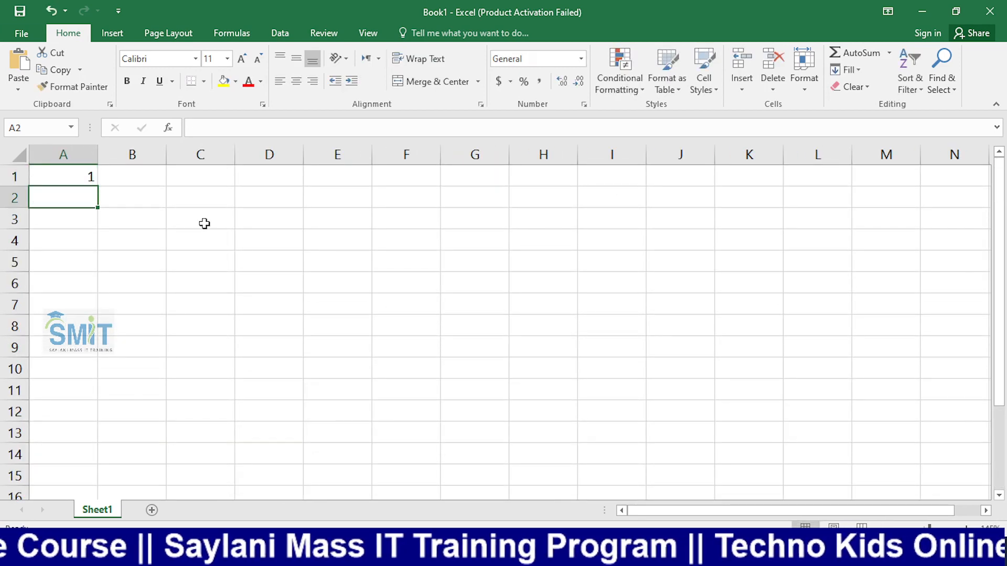
{"action": "left_click", "coordinate": [162, 228]}
{"action": "left_click", "coordinate": [59, 176]}
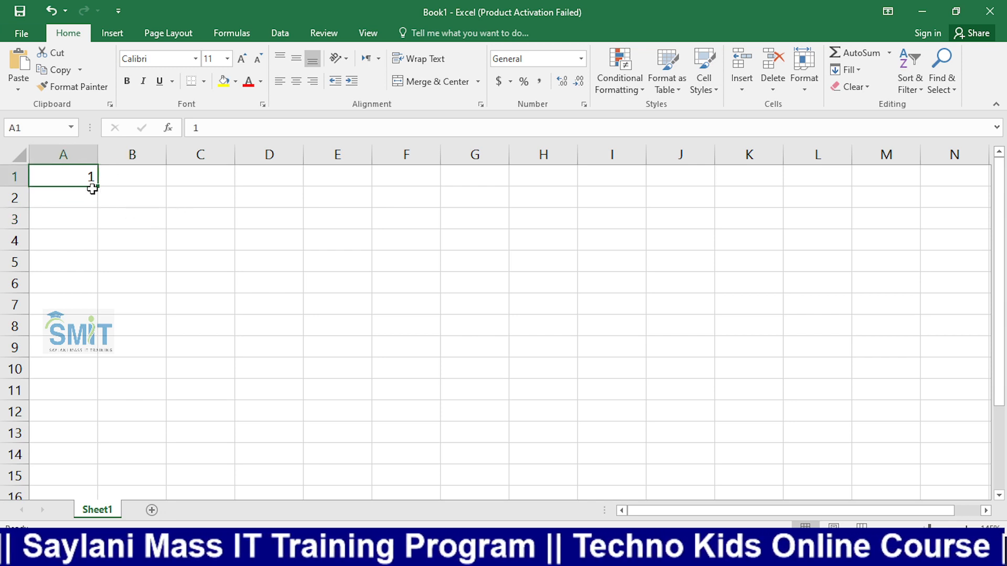
{"action": "double_click", "coordinate": [60, 173]}
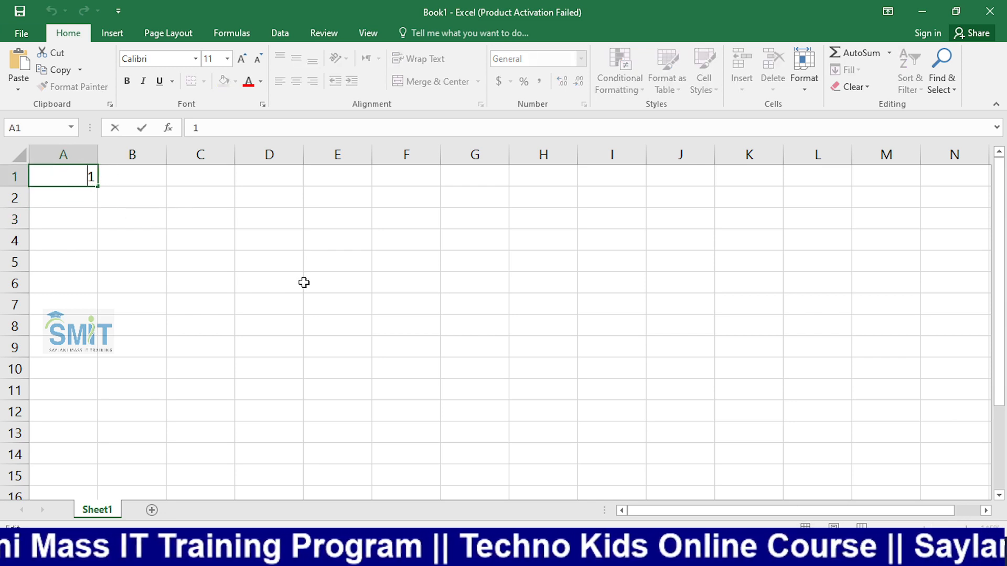
{"action": "type", "text": "A"}
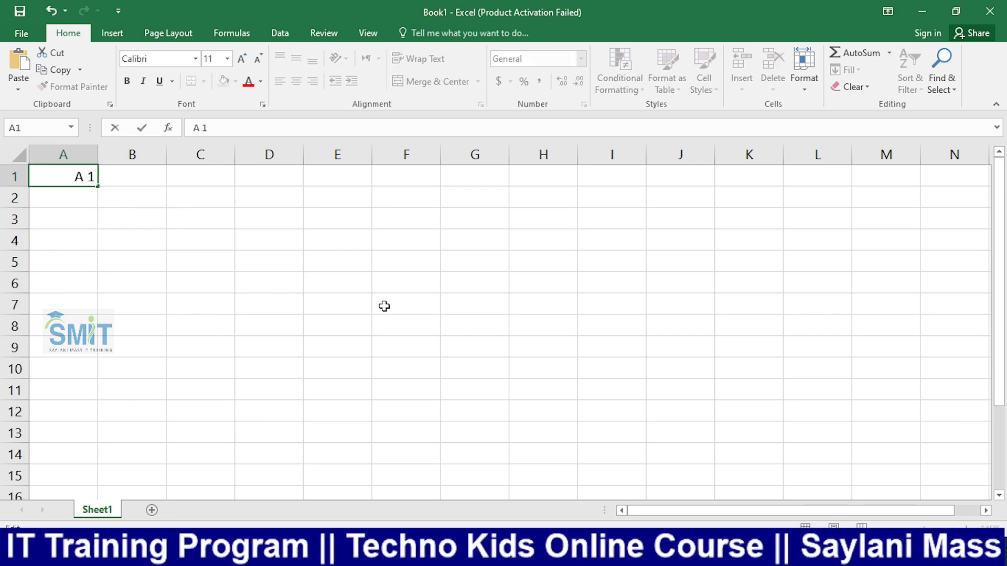
{"action": "key", "text": "Return"}
Fill the label series from cell A1 down through A10
{"action": "left_click", "coordinate": [62, 181]}
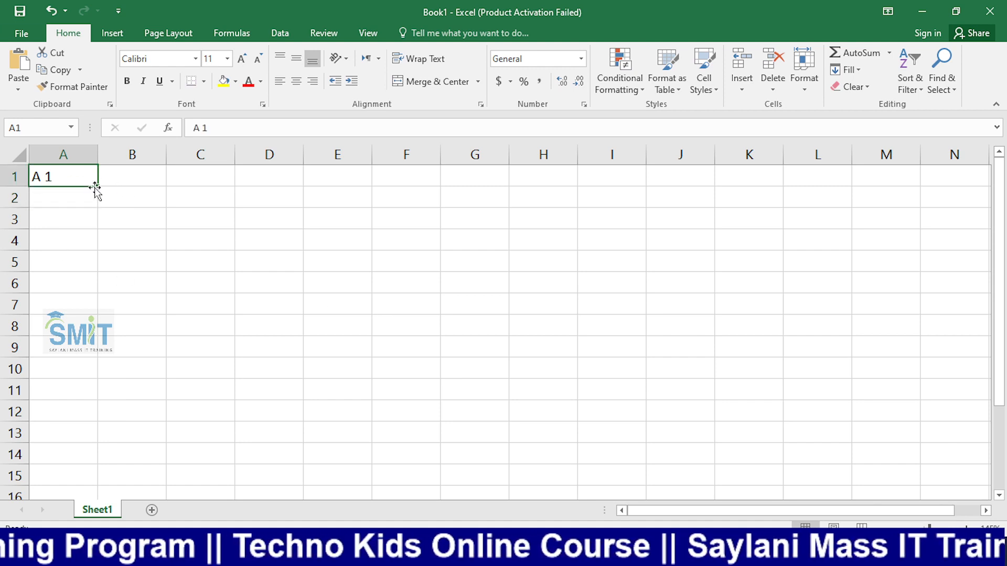
{"action": "left_click_drag", "start_coordinate": [100, 184], "coordinate": [101, 380]}
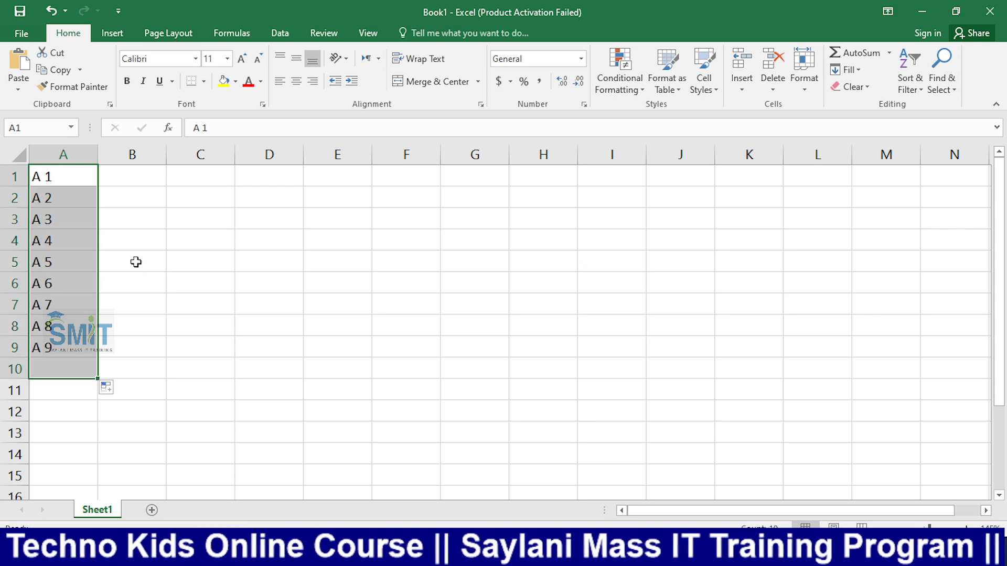
{"action": "left_click", "coordinate": [142, 172]}
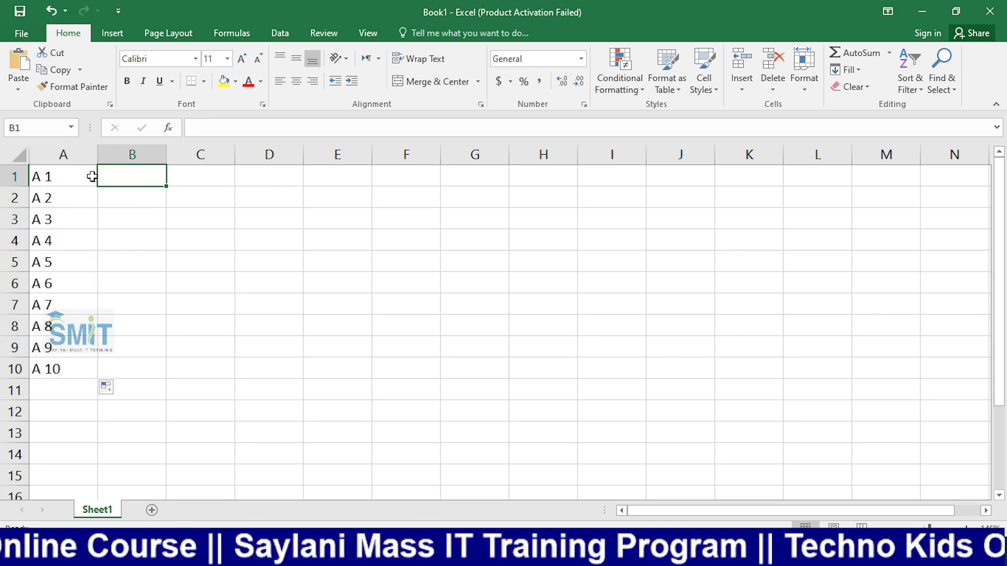
Fill the label in A1 across the first row through cell D1
{"action": "left_click", "coordinate": [62, 173]}
{"action": "left_click_drag", "start_coordinate": [96, 185], "coordinate": [309, 181]}
{"action": "left_click", "coordinate": [386, 243]}
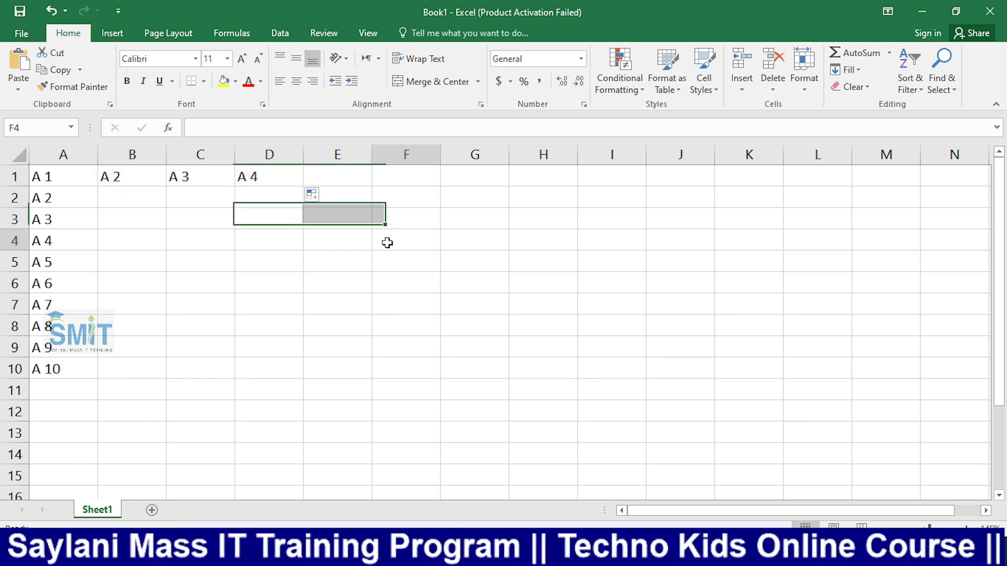
Replace the letter in cell B1 so its label reads "B 2"
{"action": "double_click", "coordinate": [131, 176]}
{"action": "left_click", "coordinate": [113, 175]}
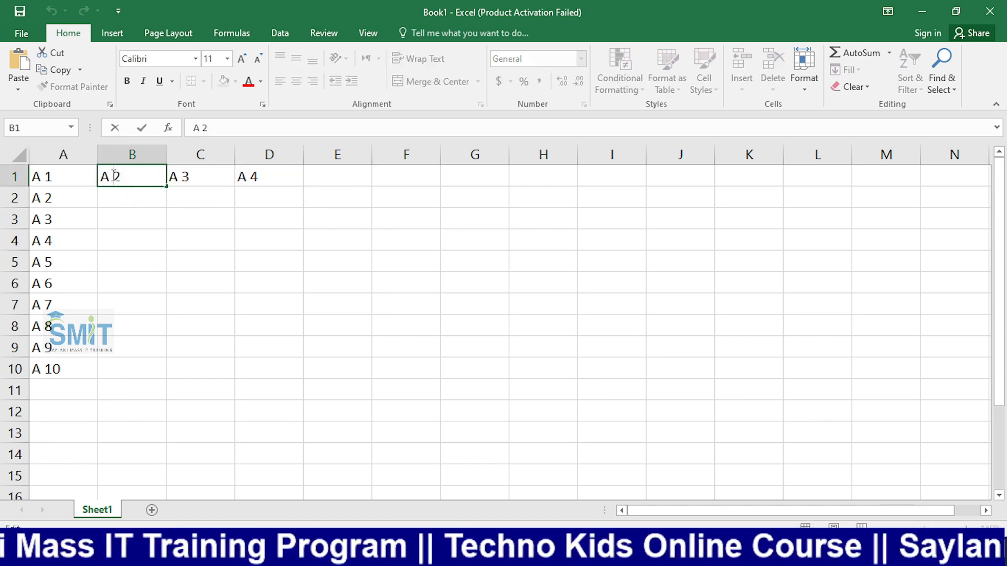
{"action": "key", "text": "BackSpace"}
{"action": "key", "text": "BackSpace"}
{"action": "type", "text": "B"}
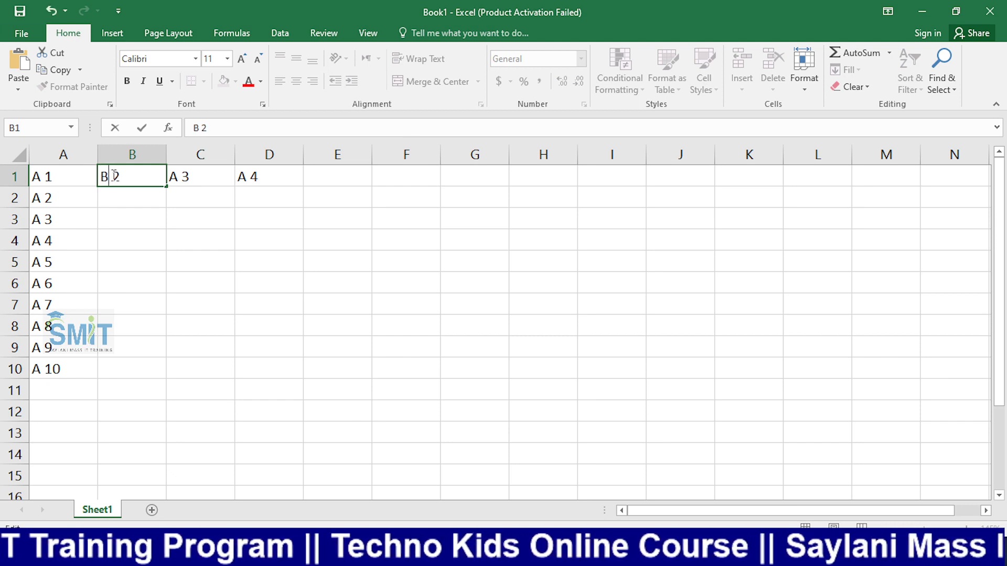
{"action": "key", "text": "Tab"}
Replace the letter in cell C1 so its label reads "C 3"
{"action": "key", "text": "F2"}
{"action": "key", "text": "Left"}
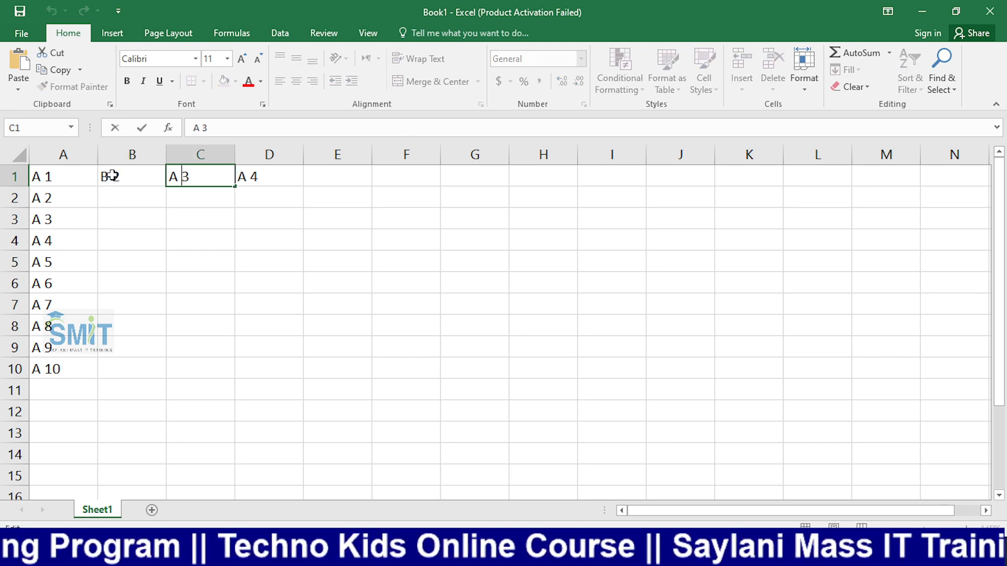
{"action": "type", "text": "C"}
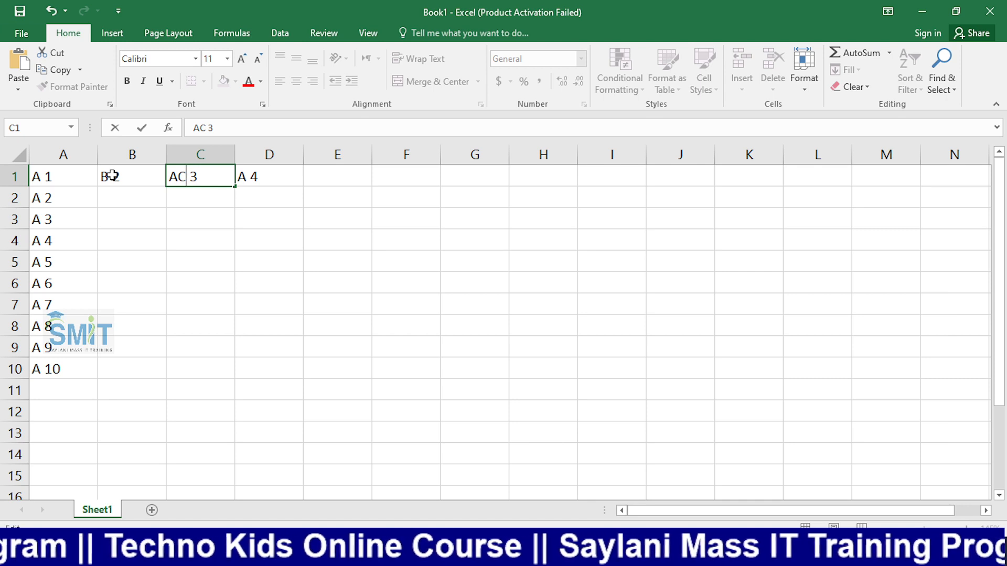
{"action": "key", "text": "BackSpace"}
{"action": "key", "text": "Tab"}
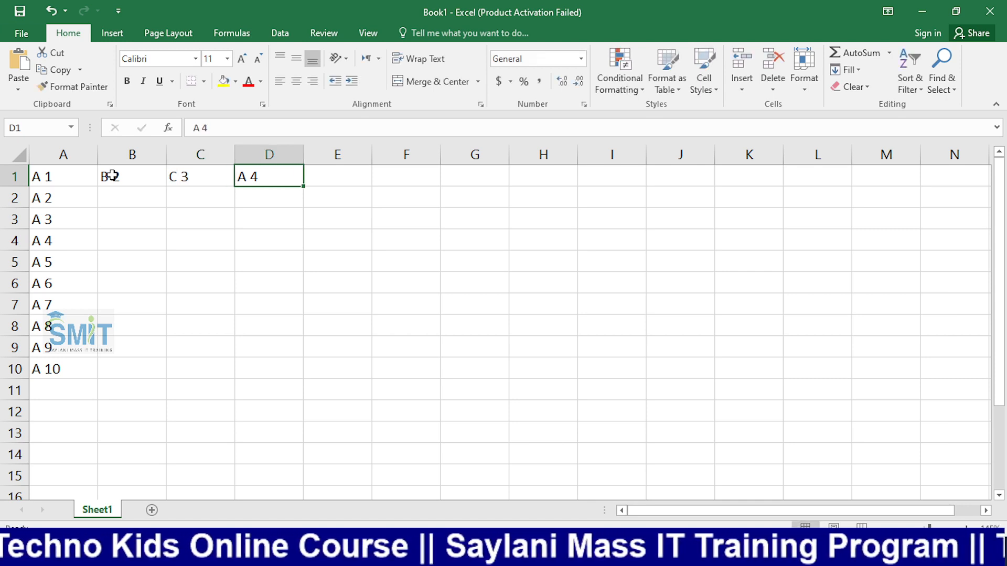
Replace the letter in cell D1 so its label reads "D 4"
{"action": "key", "text": "F2"}
{"action": "key", "text": "BackSpace"}
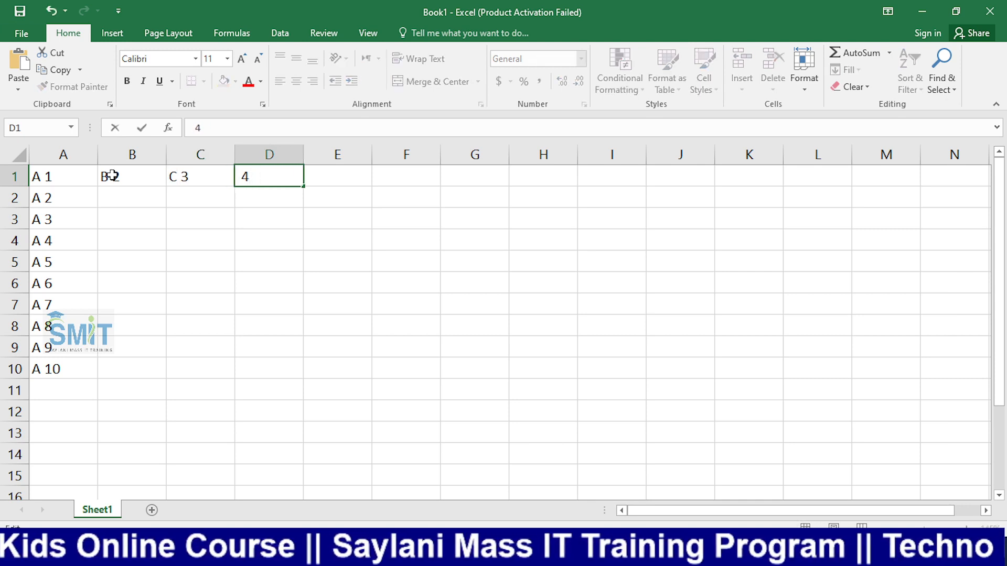
{"action": "type", "text": "D"}
{"action": "key", "text": "Return"}
Fill the labels in B1:D1 down through row 10
{"action": "left_click_drag", "start_coordinate": [123, 178], "coordinate": [297, 371]}
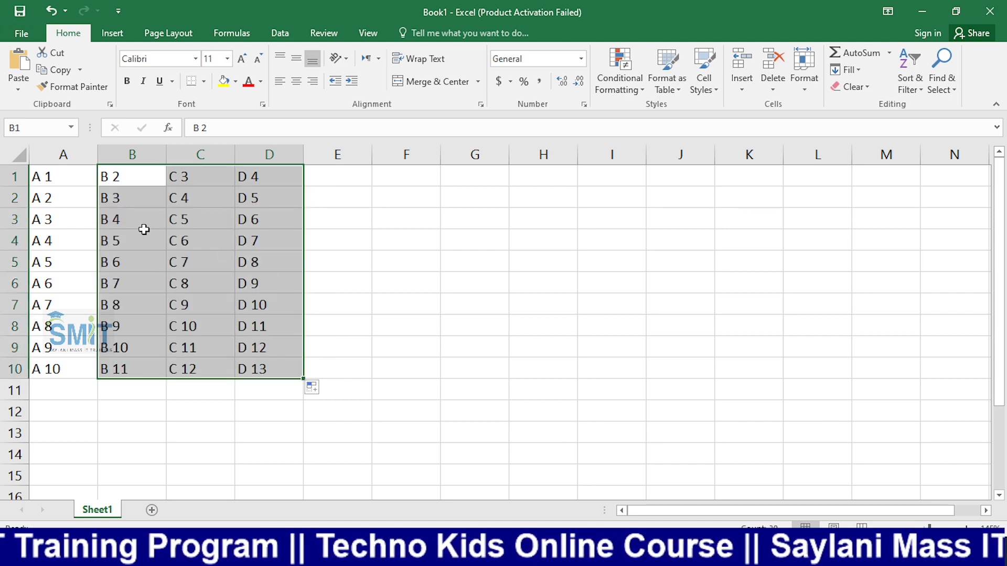
{"action": "left_click", "coordinate": [385, 262]}
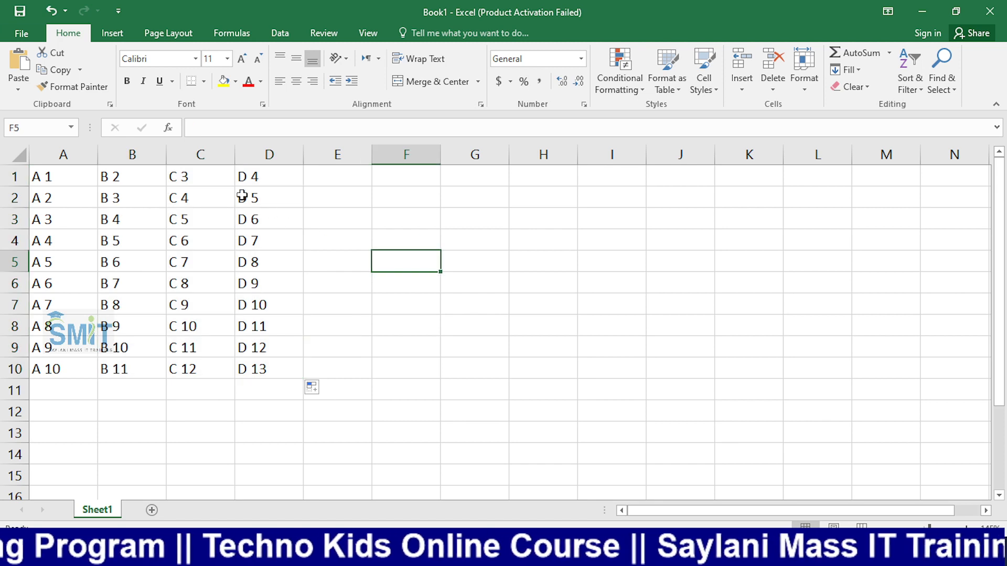
{"action": "double_click", "coordinate": [198, 180]}
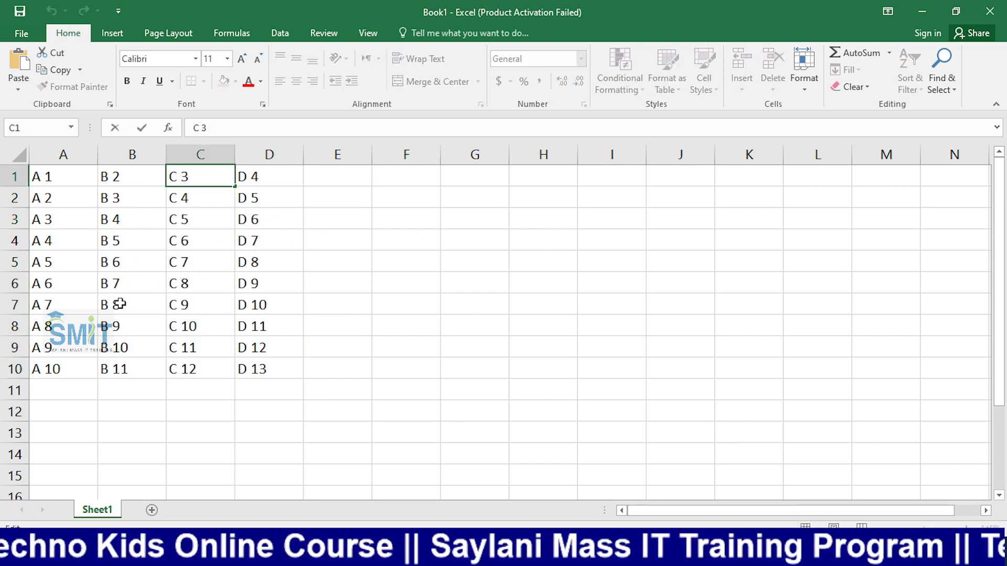
Change cell B1 to "B 1" and fill the series down through B10
{"action": "double_click", "coordinate": [138, 172]}
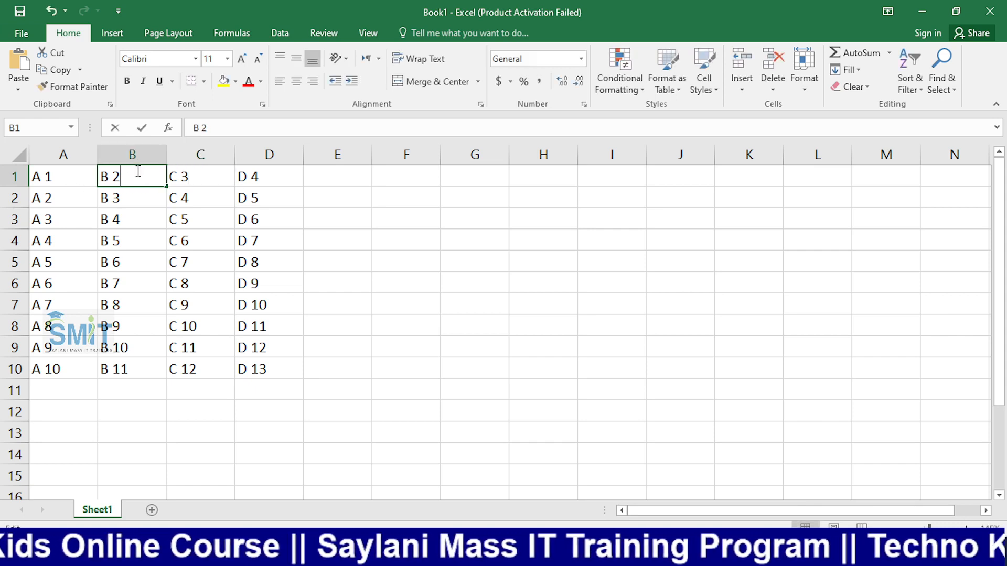
{"action": "key", "text": "BackSpace"}
{"action": "type", "text": "1"}
{"action": "key", "text": "Return"}
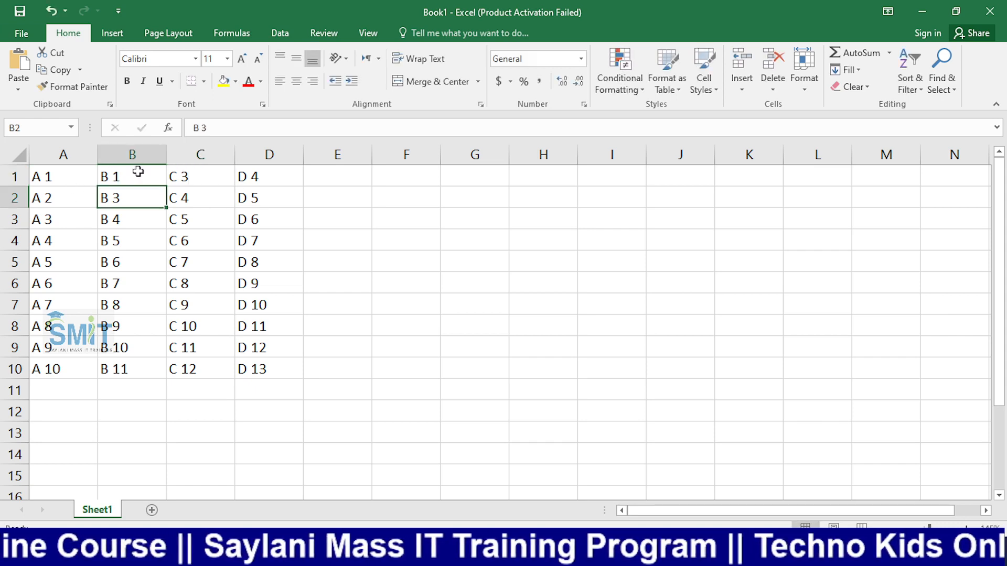
{"action": "left_click", "coordinate": [157, 179]}
{"action": "left_click_drag", "start_coordinate": [168, 186], "coordinate": [159, 375]}
Change cell C1 to "C 1" and fill the series down through C10
{"action": "double_click", "coordinate": [202, 178]}
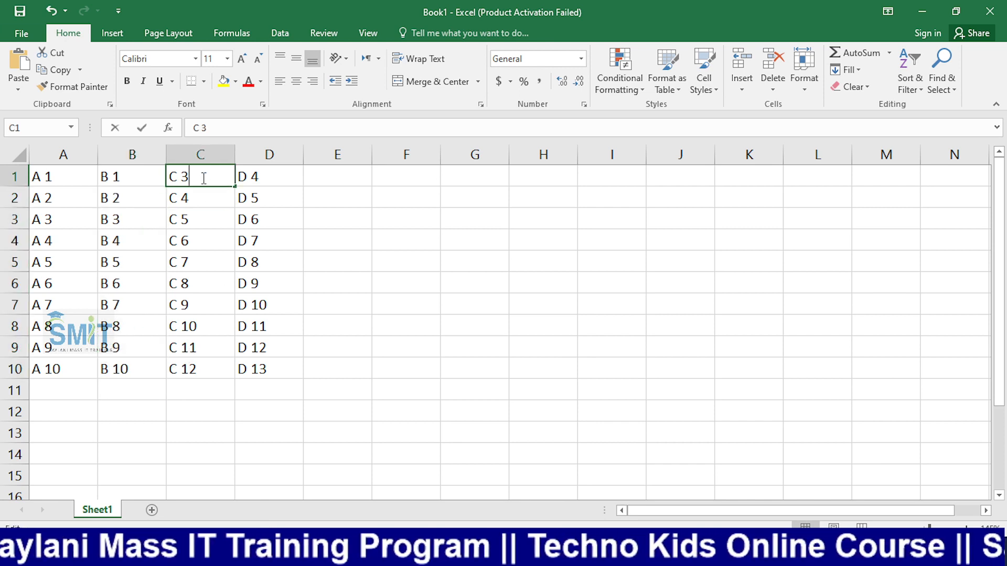
{"action": "key", "text": "BackSpace"}
{"action": "type", "text": "1"}
{"action": "key", "text": "Return"}
{"action": "left_click", "coordinate": [202, 179]}
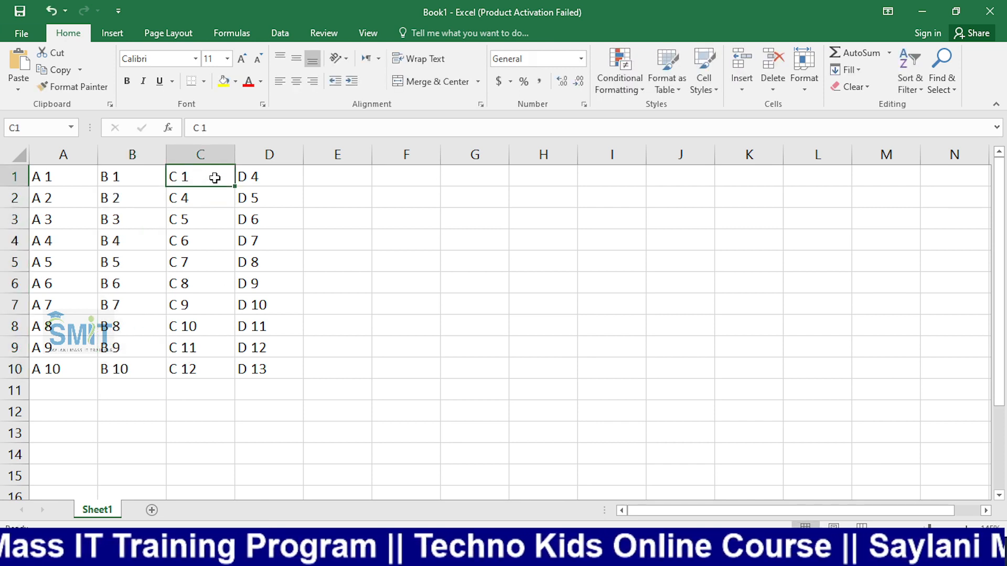
{"action": "left_click_drag", "start_coordinate": [237, 187], "coordinate": [218, 375]}
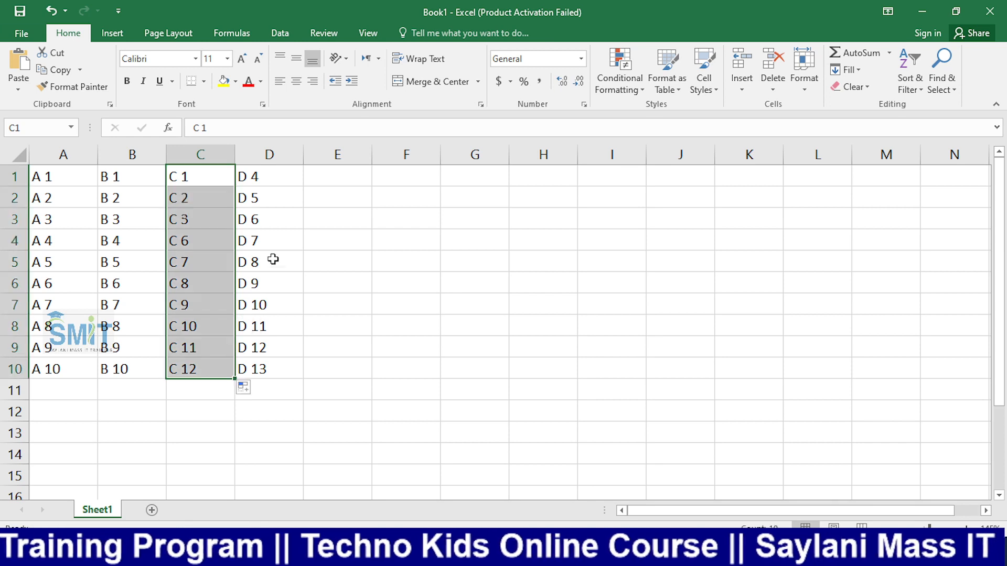
Change cell D1 to "D 1" and fill the series down through D10
{"action": "double_click", "coordinate": [282, 173]}
{"action": "key", "text": "BackSpace"}
{"action": "type", "text": "1"}
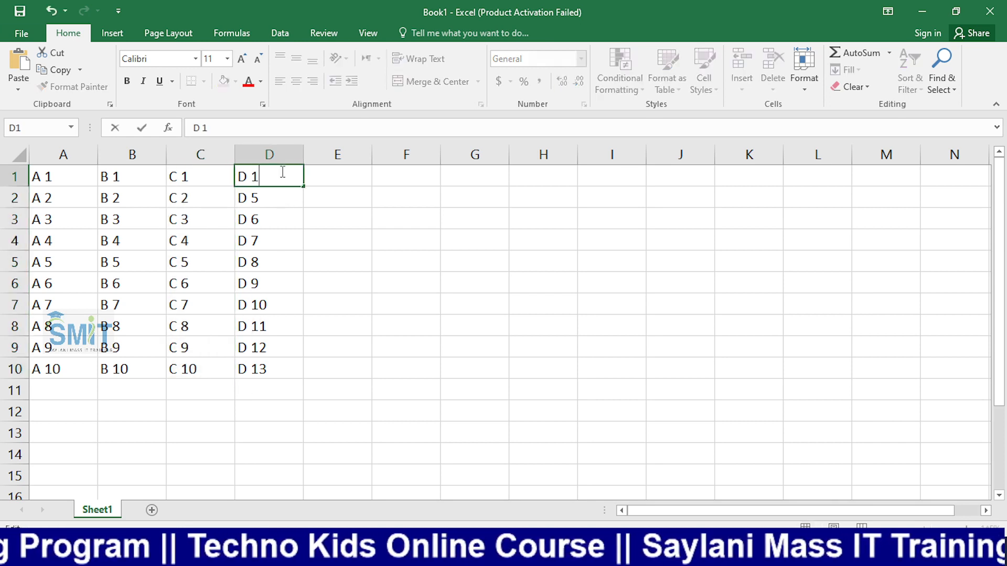
{"action": "key", "text": "Return"}
{"action": "left_click", "coordinate": [281, 174]}
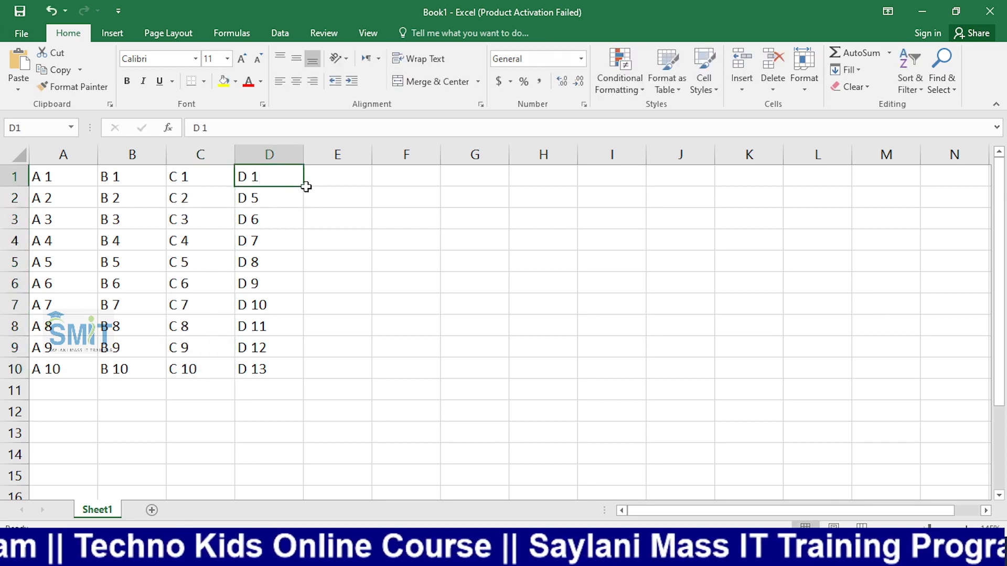
{"action": "left_click_drag", "start_coordinate": [306, 186], "coordinate": [293, 373]}
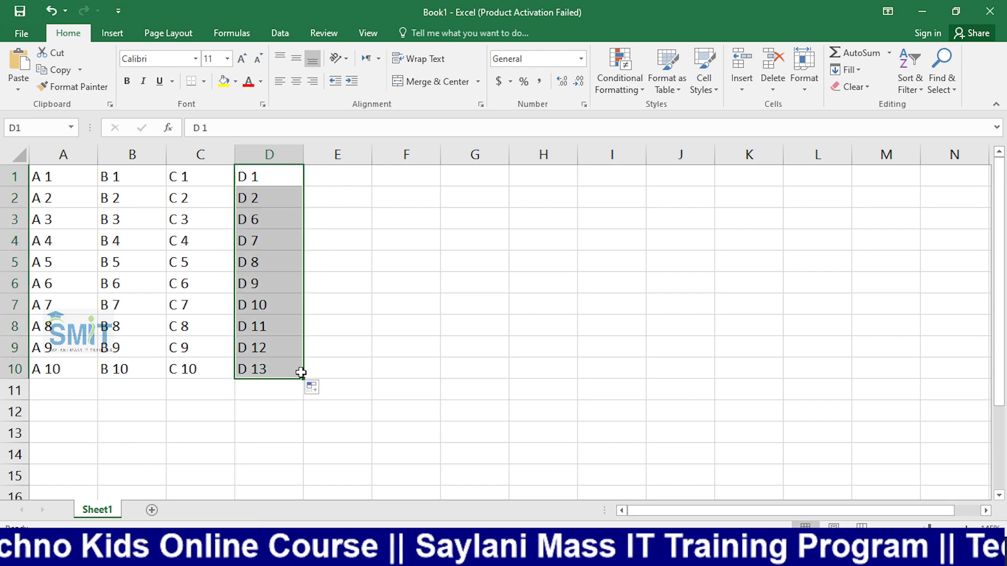
Examine the labels in A1:D10 at a larger zoom, checking how each one matches its cell's column and row
{"action": "scroll", "coordinate": [516, 356], "scroll_direction": "up", "scroll_amount": 5}
{"action": "left_click", "coordinate": [644, 342]}
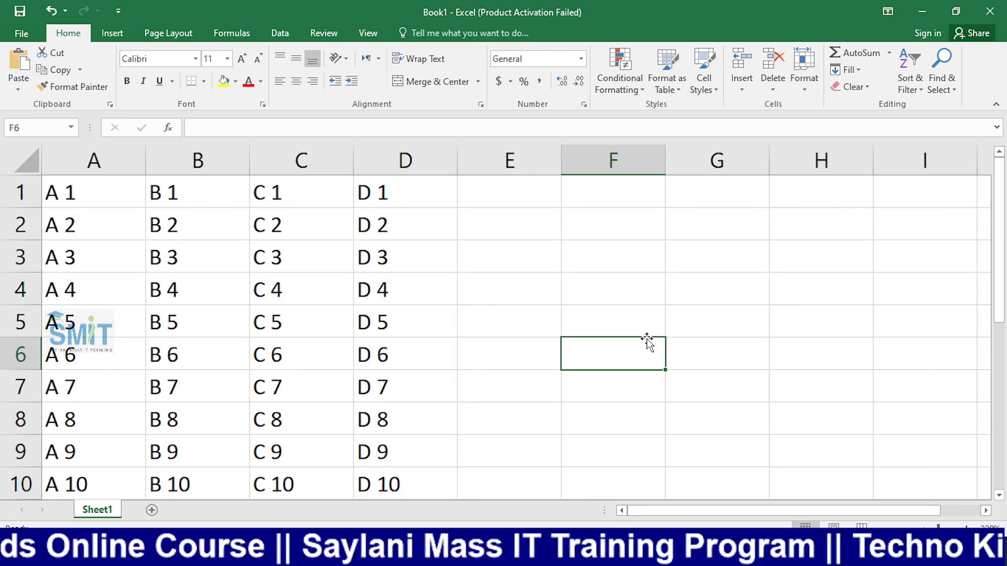
{"action": "scroll", "coordinate": [128, 213], "scroll_direction": "down", "scroll_amount": 1}
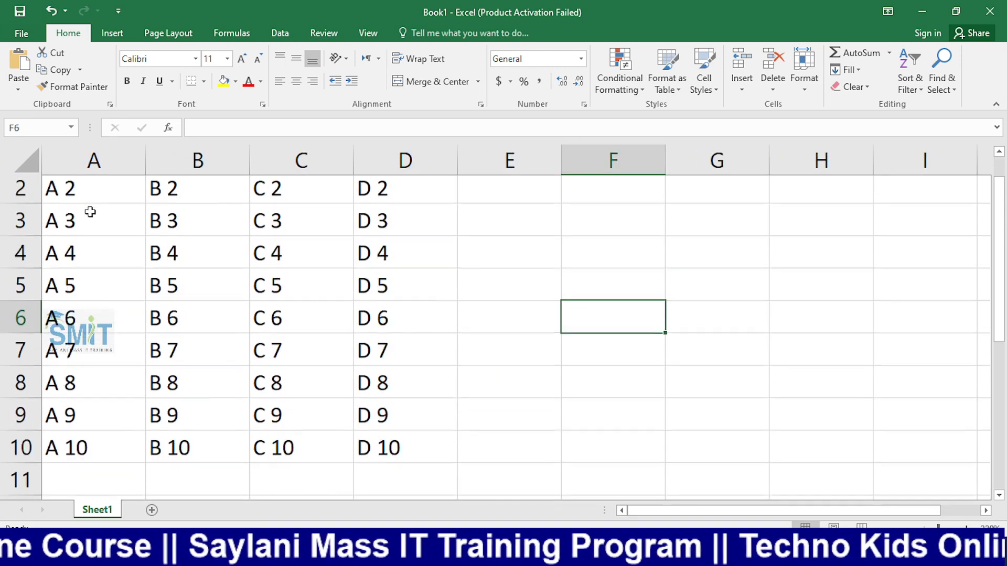
{"action": "scroll", "coordinate": [173, 223], "scroll_direction": "up", "scroll_amount": 1}
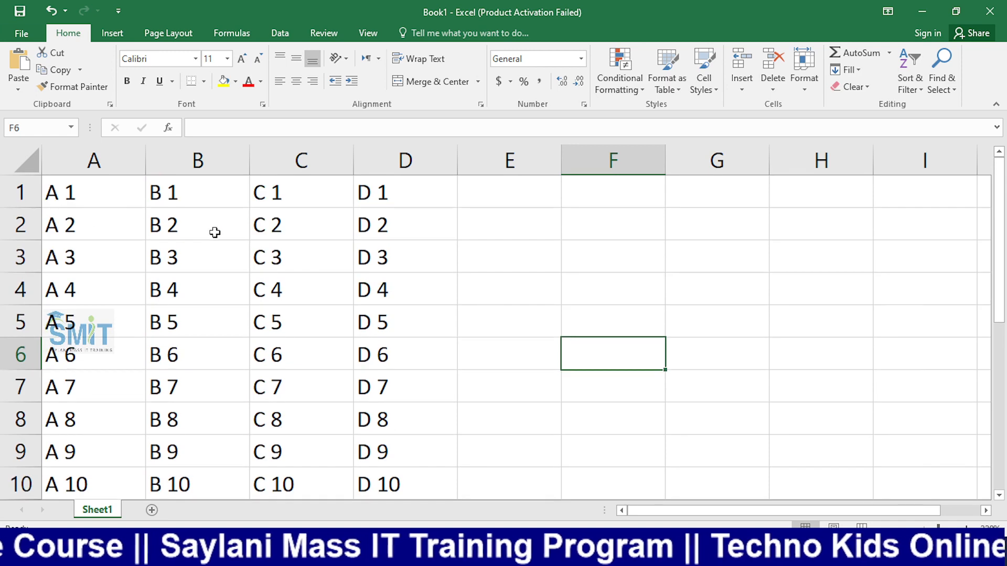
{"action": "left_click", "coordinate": [125, 197]}
{"action": "left_click", "coordinate": [122, 231]}
{"action": "left_click", "coordinate": [124, 293]}
{"action": "left_click", "coordinate": [211, 284]}
{"action": "left_click", "coordinate": [390, 280]}
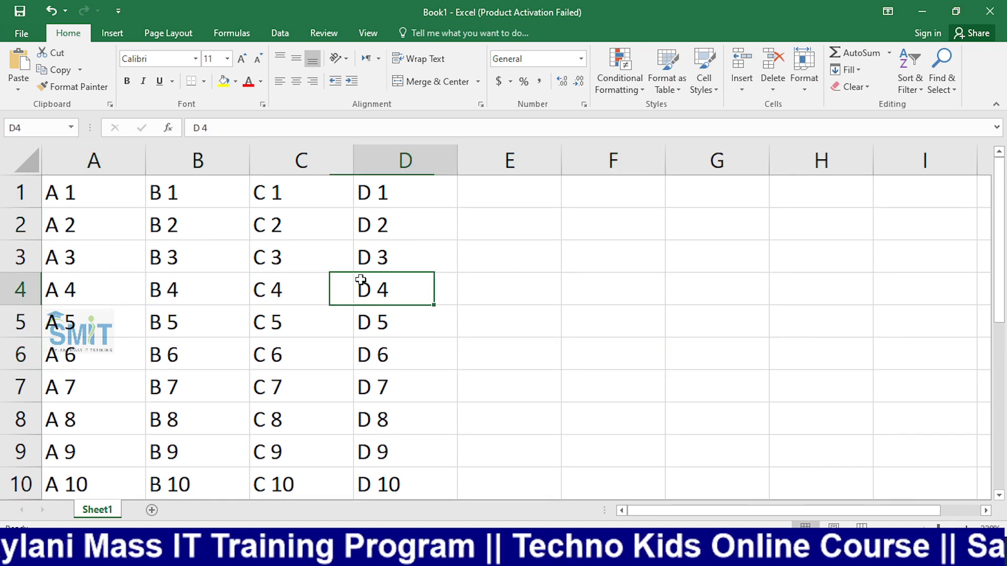
{"action": "left_click", "coordinate": [527, 256]}
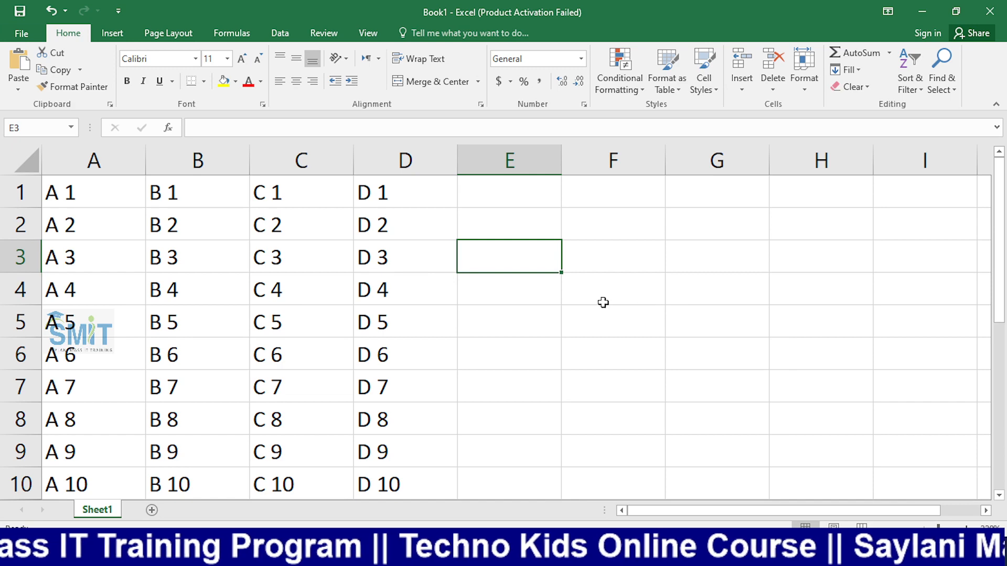
Enter an INDEX formula in F5 that returns row 2 of the range A1:A10
{"action": "left_click", "coordinate": [640, 329]}
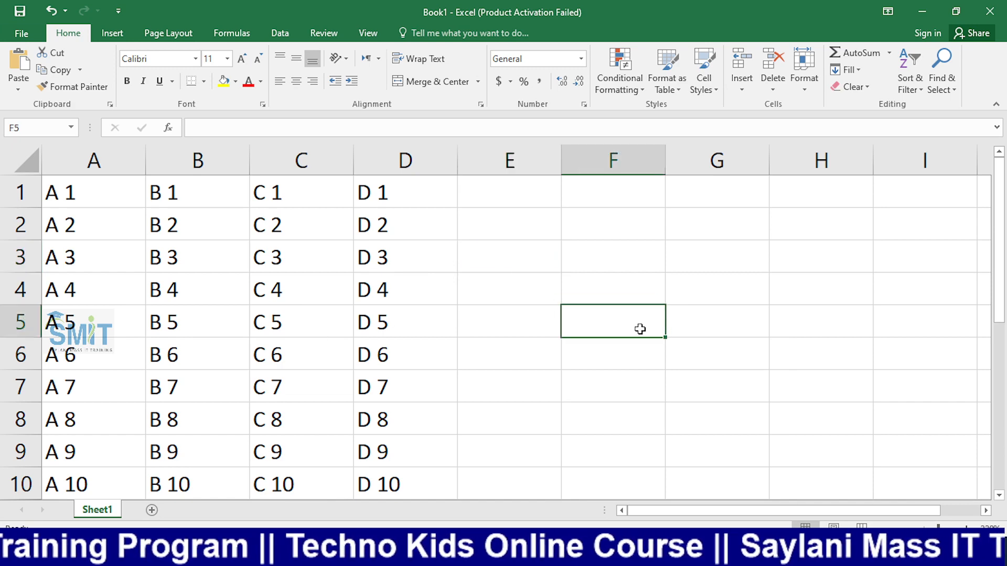
{"action": "type", "text": "=index"}
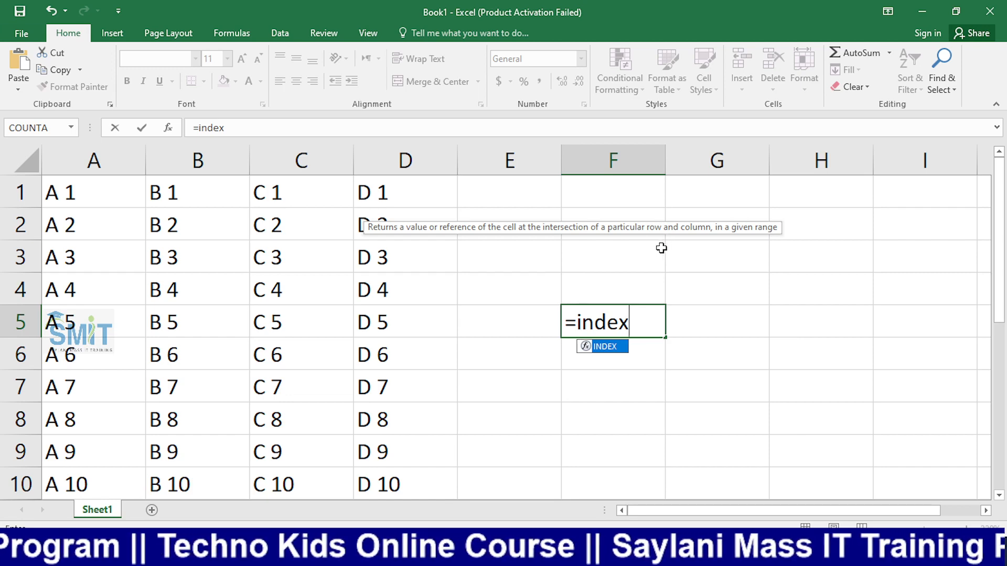
{"action": "key", "text": "Tab"}
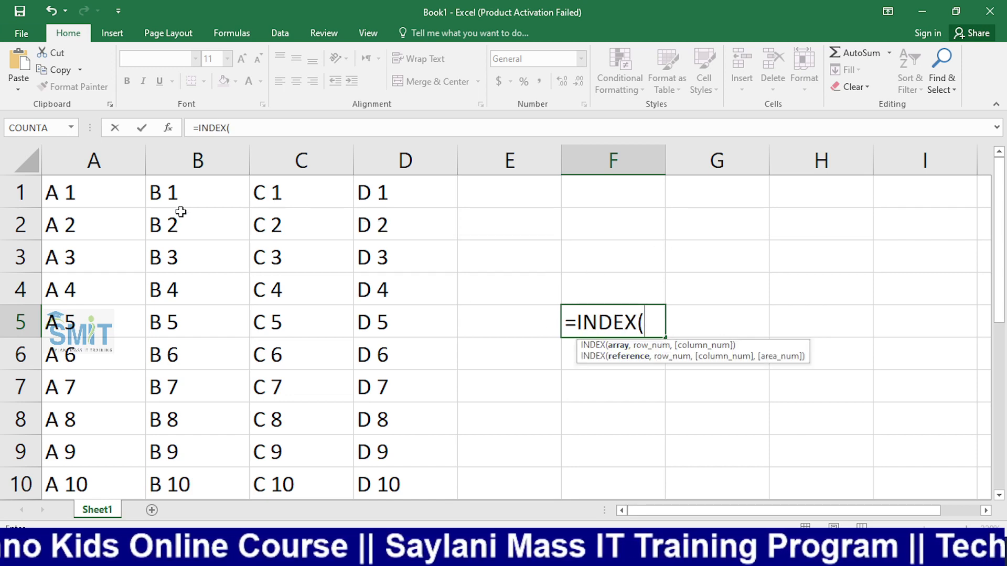
{"action": "left_click_drag", "start_coordinate": [110, 193], "coordinate": [105, 485]}
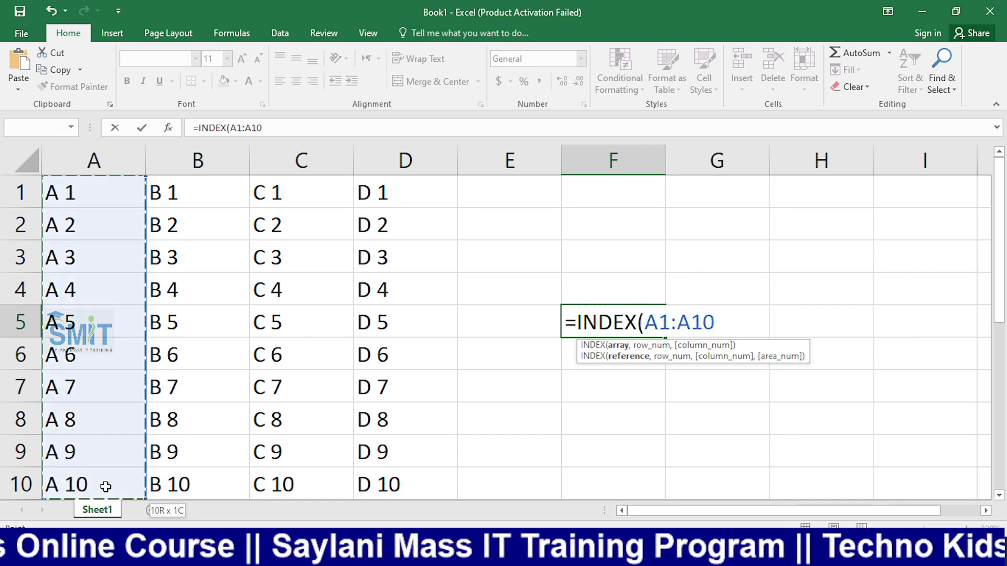
{"action": "type", "text": ","}
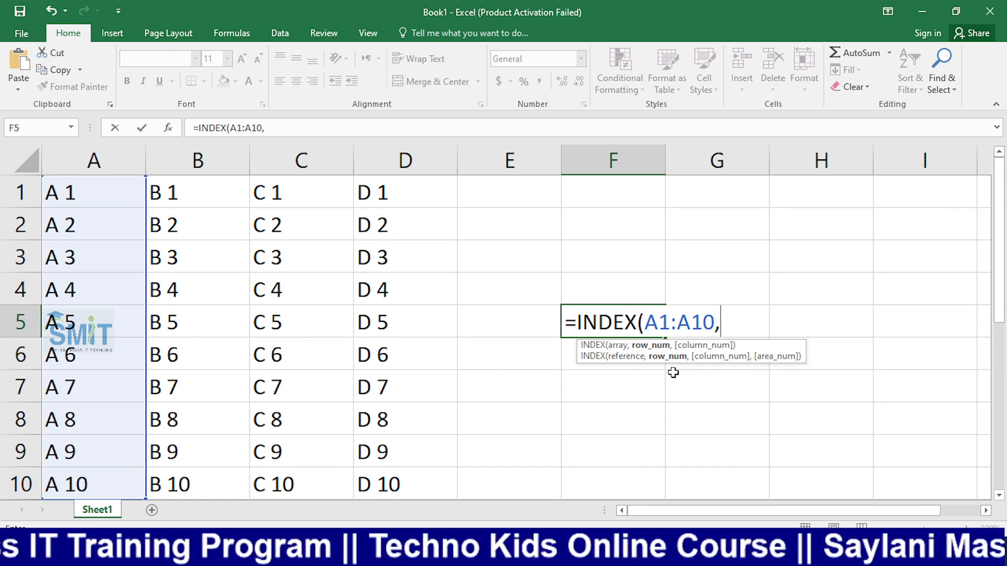
{"action": "type", "text": "2"}
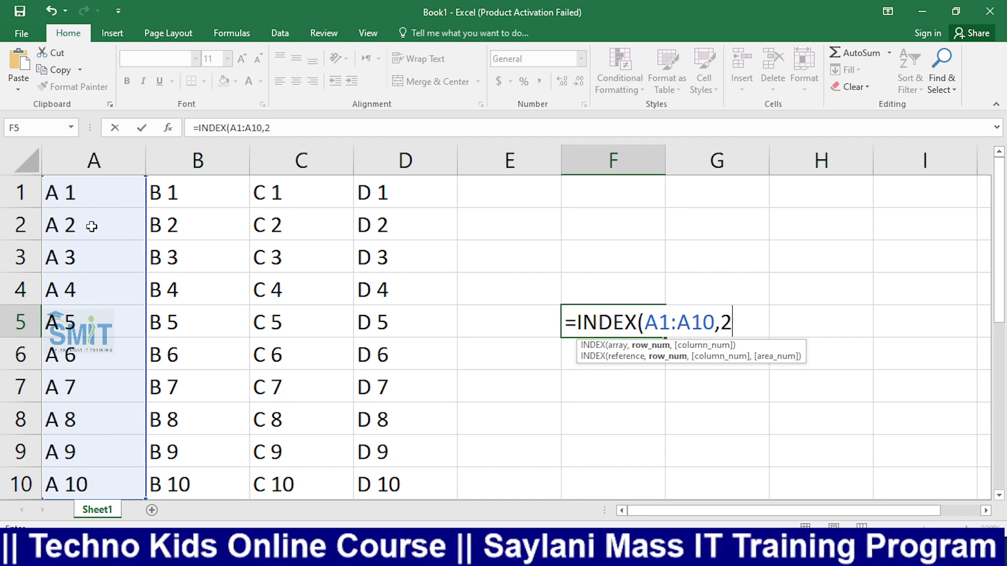
{"action": "key", "text": "Return"}
Change the row number in F5's INDEX formula to 5
{"action": "left_click", "coordinate": [629, 313]}
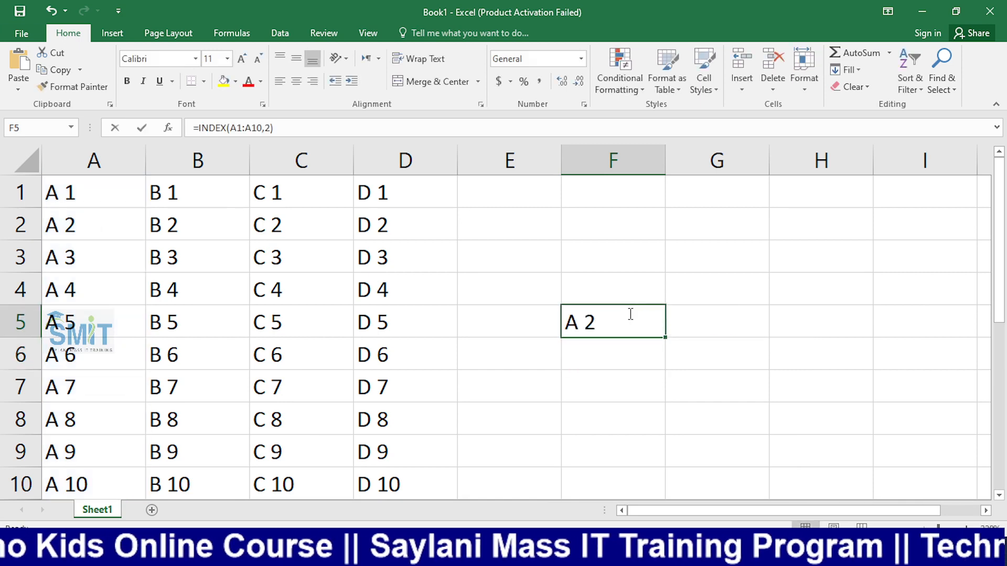
{"action": "double_click", "coordinate": [630, 315]}
{"action": "left_click", "coordinate": [733, 314]}
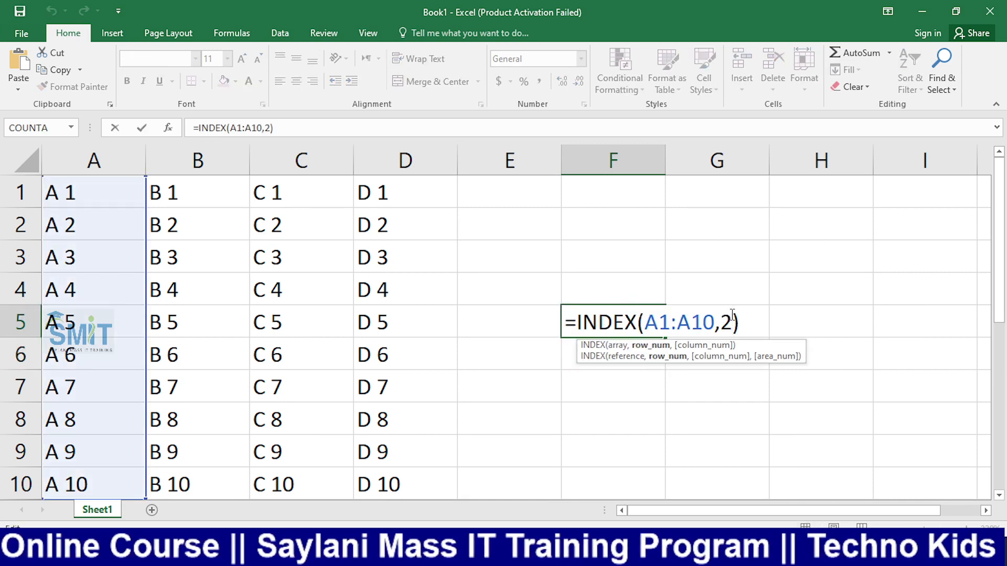
{"action": "key", "text": "BackSpace"}
{"action": "type", "text": "5"}
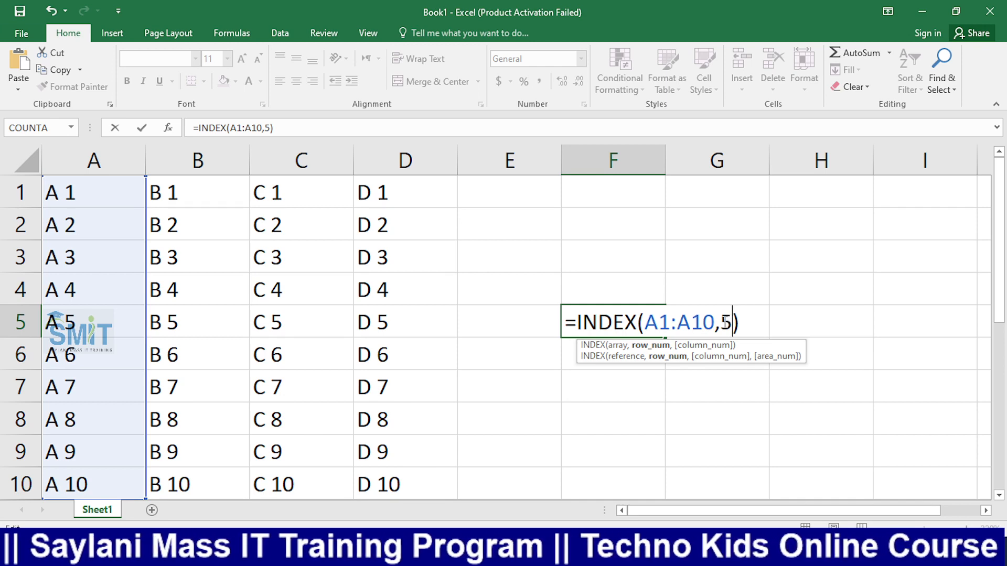
{"action": "key", "text": "Return"}
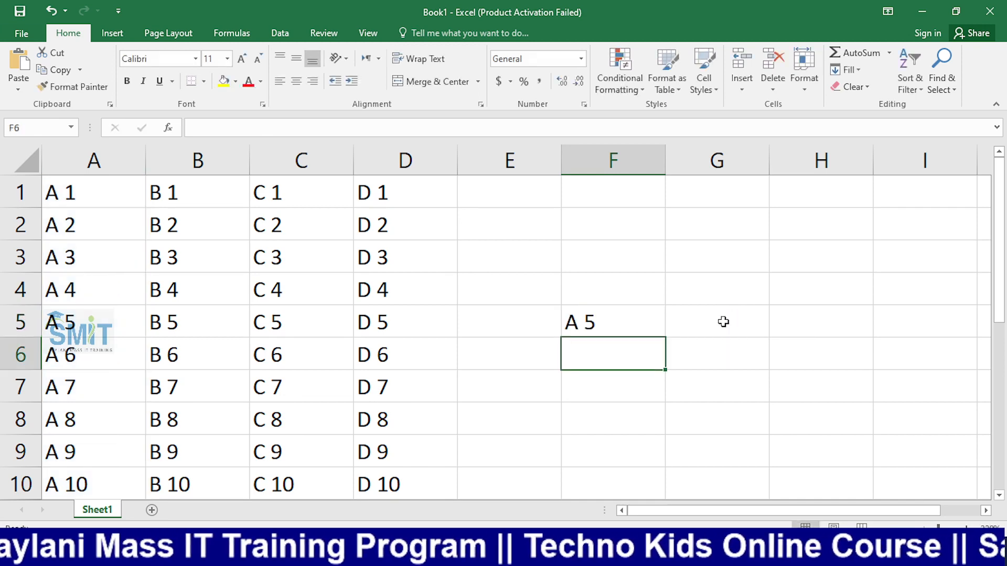
Remove the row argument from F5's INDEX formula and replace its array with the range A1:D10
{"action": "double_click", "coordinate": [613, 318]}
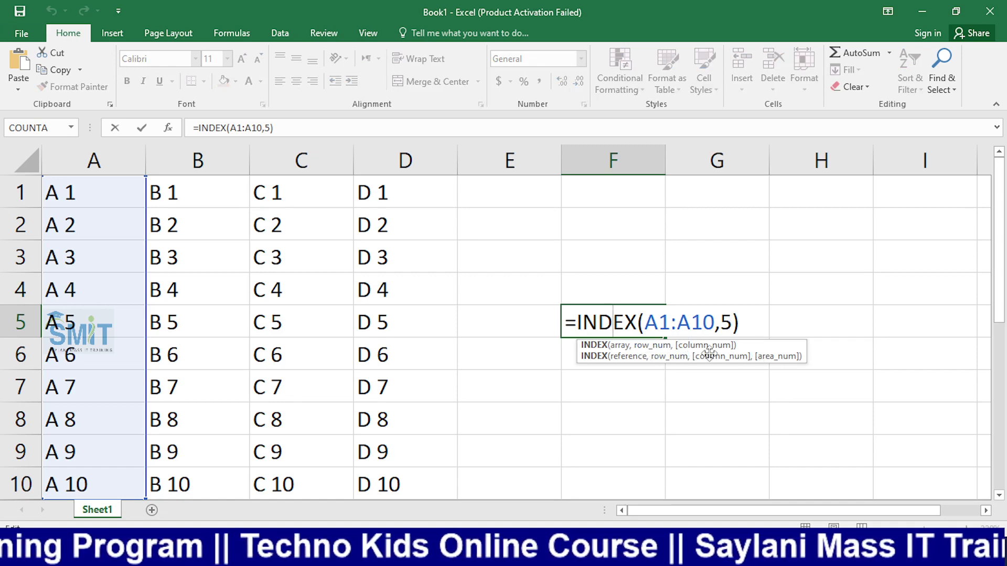
{"action": "left_click", "coordinate": [751, 321]}
{"action": "key", "text": "BackSpace"}
{"action": "key", "text": "BackSpace"}
{"action": "key", "text": "BackSpace"}
{"action": "key", "text": "BackSpace"}
{"action": "key", "text": "BackSpace"}
{"action": "key", "text": "BackSpace"}
{"action": "key", "text": "BackSpace"}
{"action": "key", "text": "BackSpace"}
{"action": "key", "text": "BackSpace"}
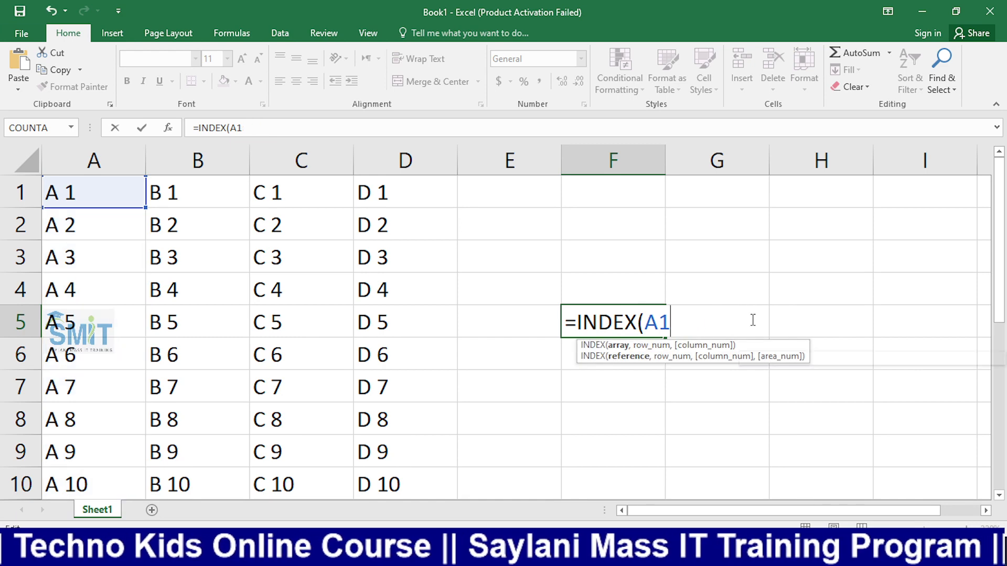
{"action": "left_click_drag", "start_coordinate": [94, 198], "coordinate": [393, 476]}
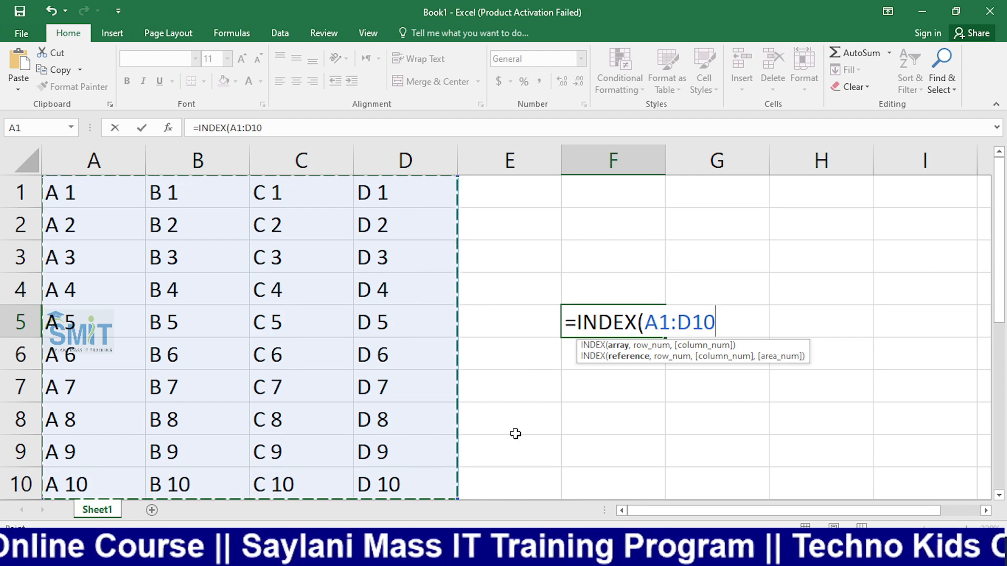
Add row number 5 and column number 3 as the remaining arguments of F5's INDEX formula
{"action": "type", "text": ","}
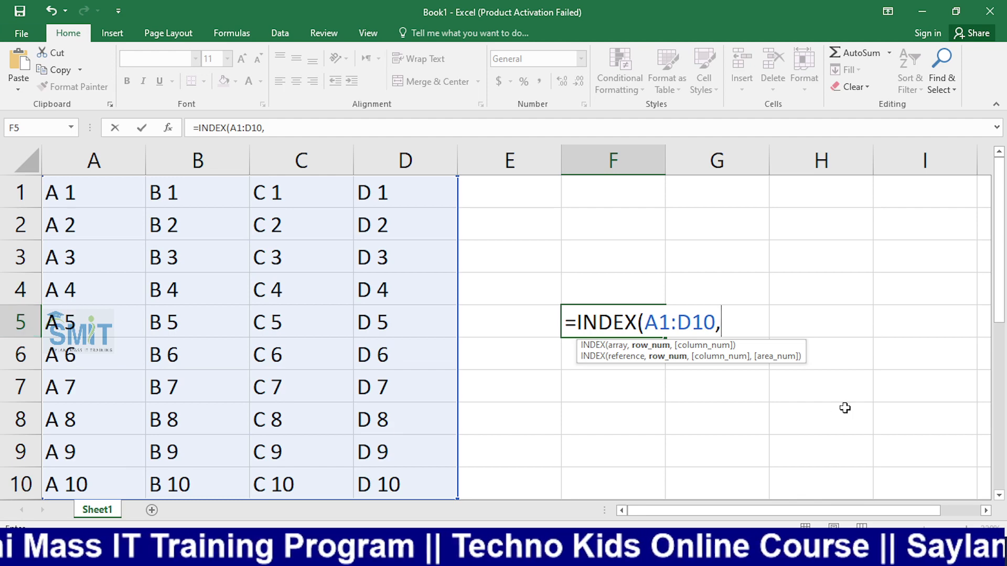
{"action": "type", "text": "5"}
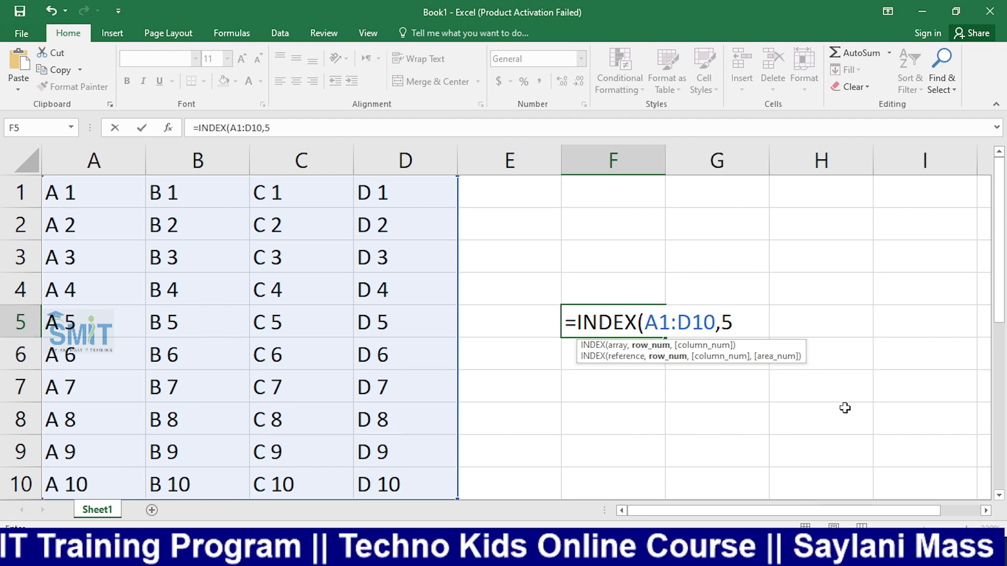
{"action": "type", "text": ","}
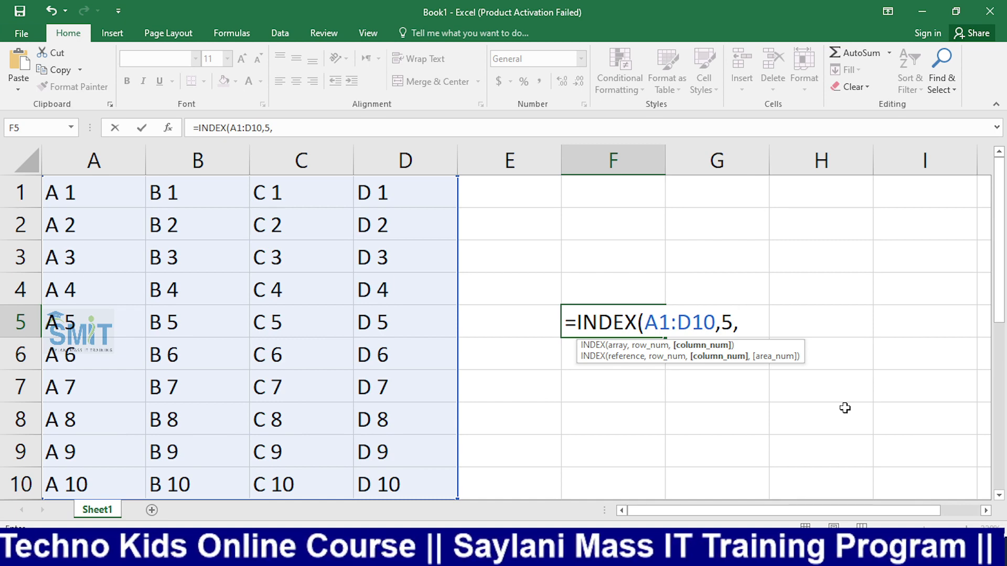
{"action": "type", "text": "3"}
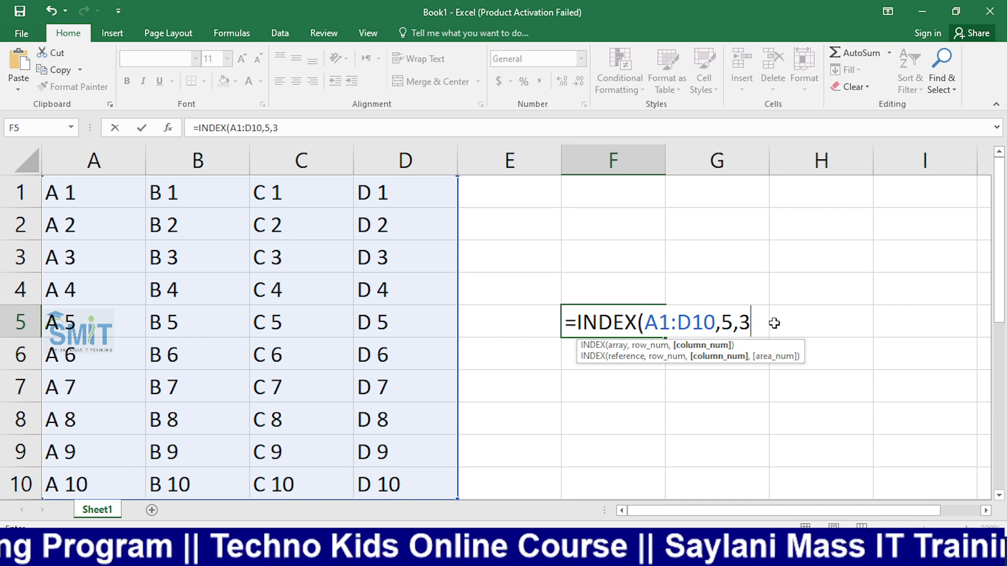
Switch to OBS, hide the Techno Kids source and show the Madaris Class source, and return to Excel
{"action": "key", "text": "alt+Tab"}
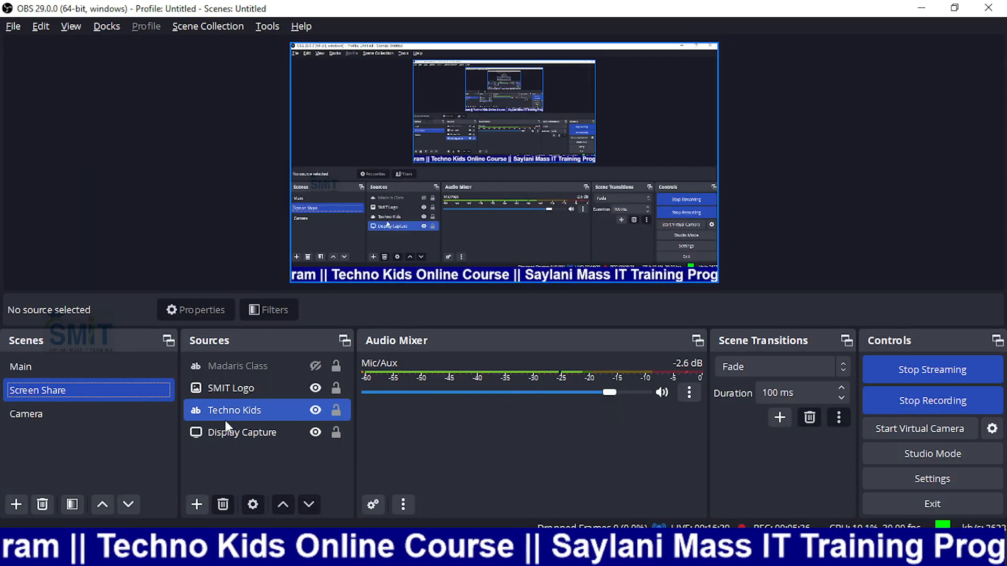
{"action": "left_click", "coordinate": [315, 410]}
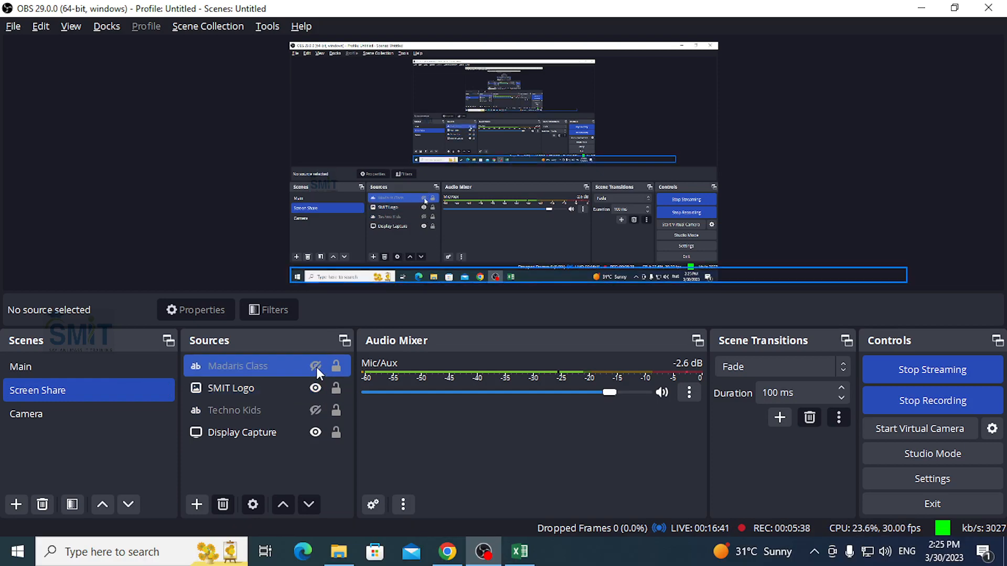
{"action": "left_click", "coordinate": [315, 366]}
{"action": "key", "text": "alt+Tab"}
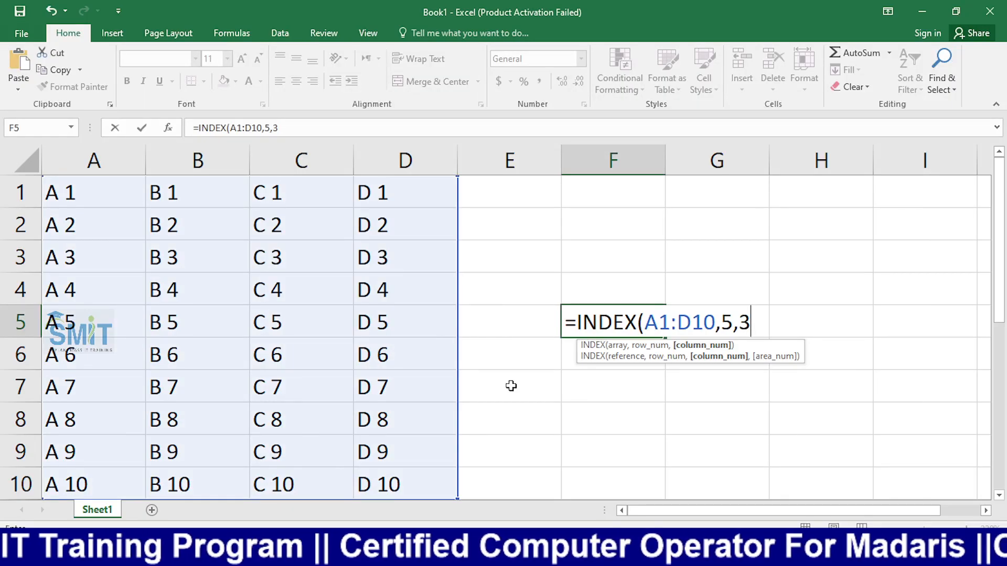
Commit the two-dimensional INDEX formula in F5 and review its row and column arguments against the grid
{"action": "key", "text": "Return"}
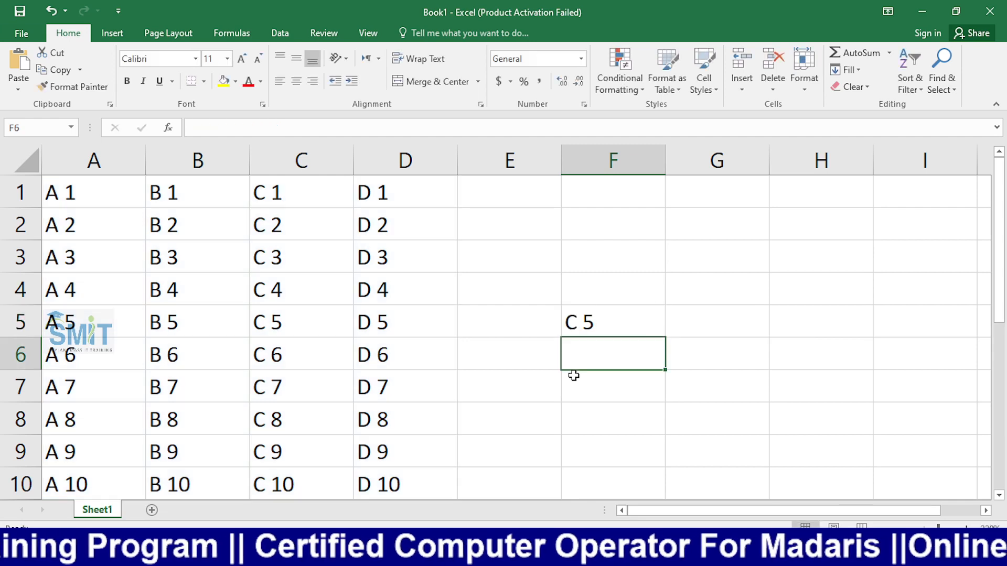
{"action": "left_click", "coordinate": [599, 315]}
{"action": "left_click", "coordinate": [684, 320]}
{"action": "double_click", "coordinate": [577, 315]}
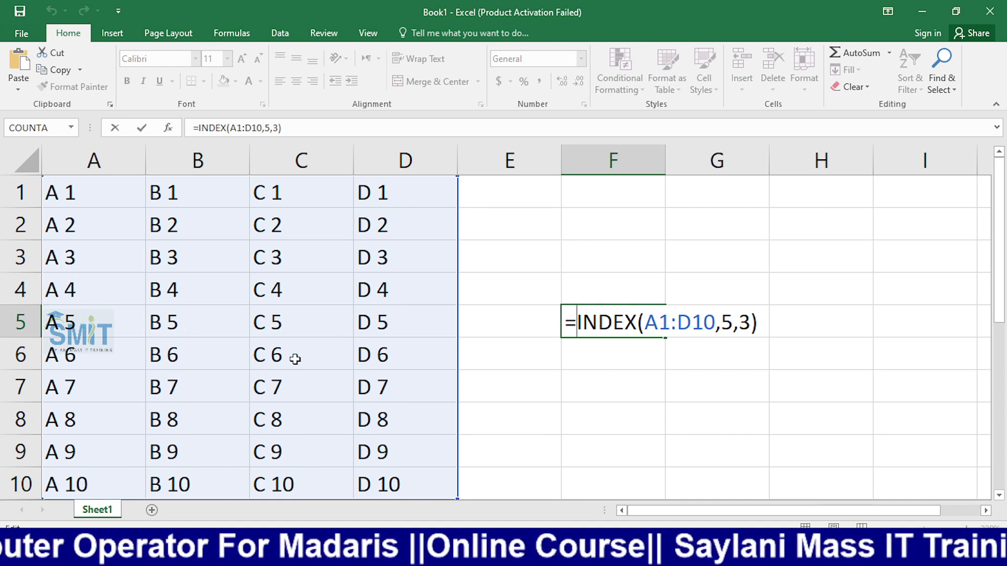
{"action": "key", "text": "ctrl+Return"}
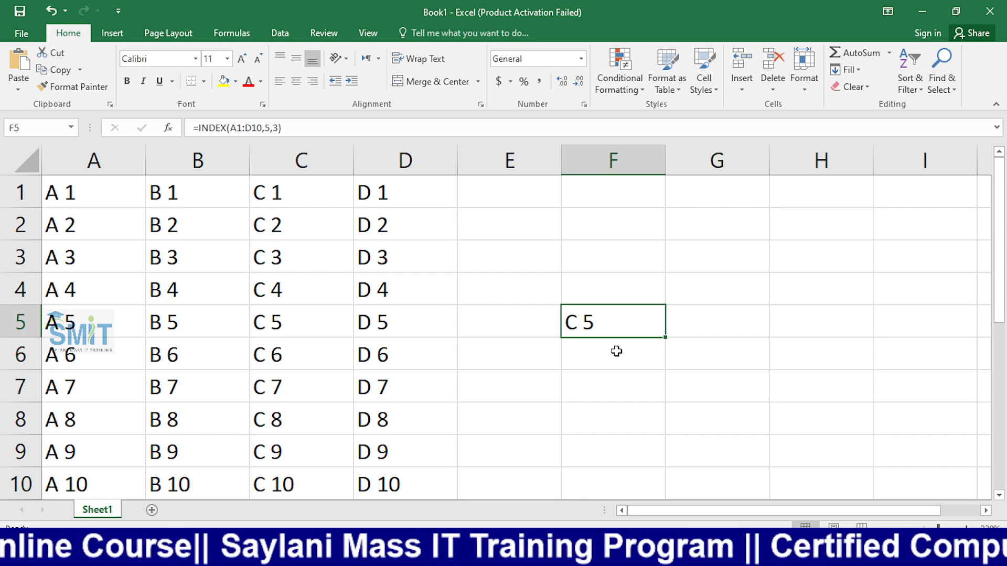
{"action": "left_click", "coordinate": [698, 371]}
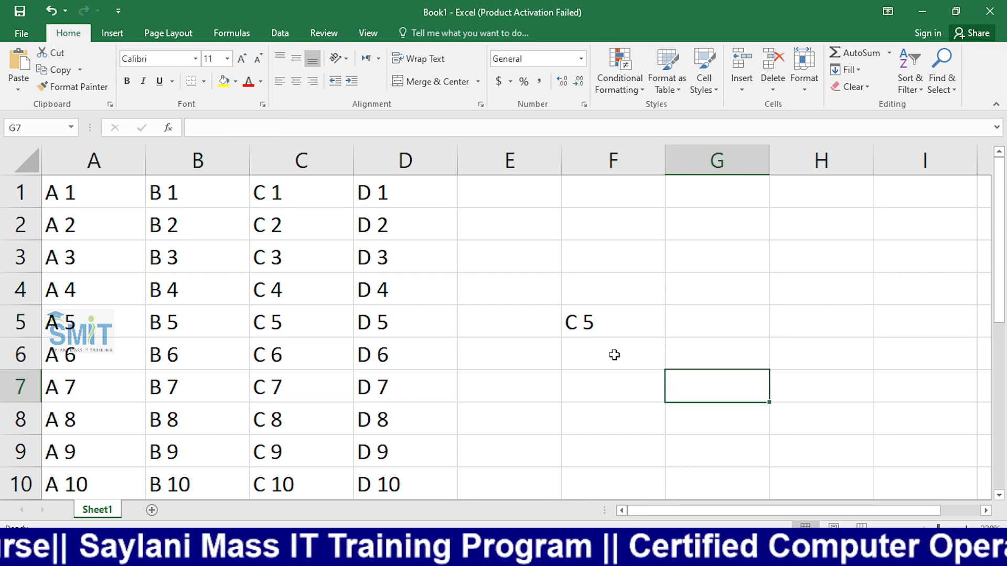
{"action": "left_click", "coordinate": [608, 327]}
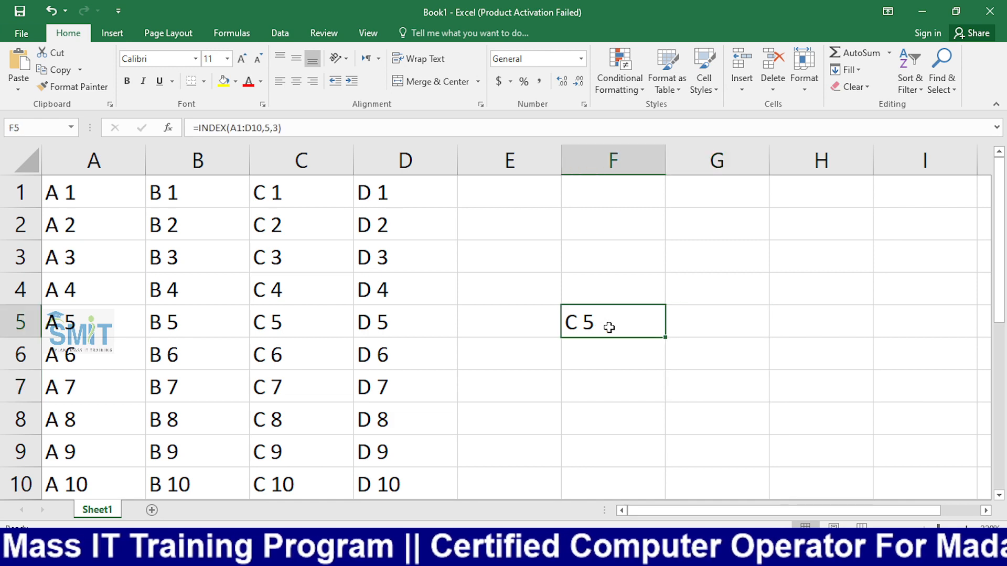
Switch to OBS and make the Camera scene active
{"action": "key", "text": "alt+Tab"}
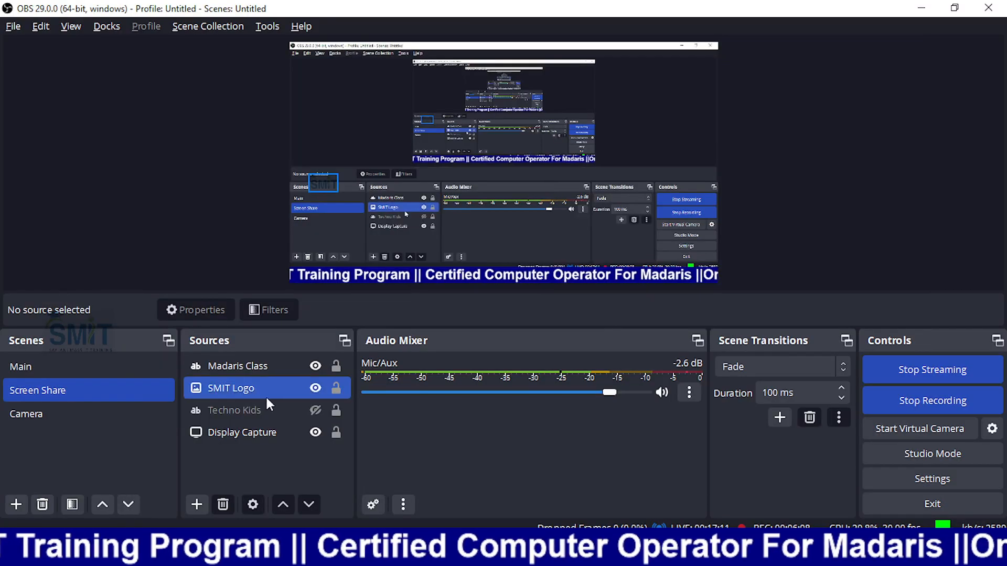
{"action": "left_click", "coordinate": [136, 414]}
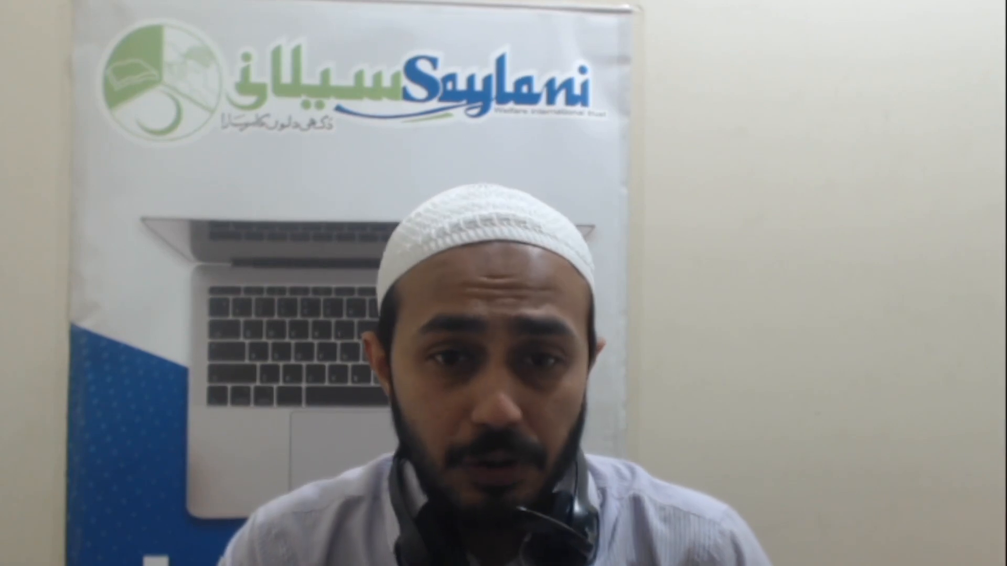
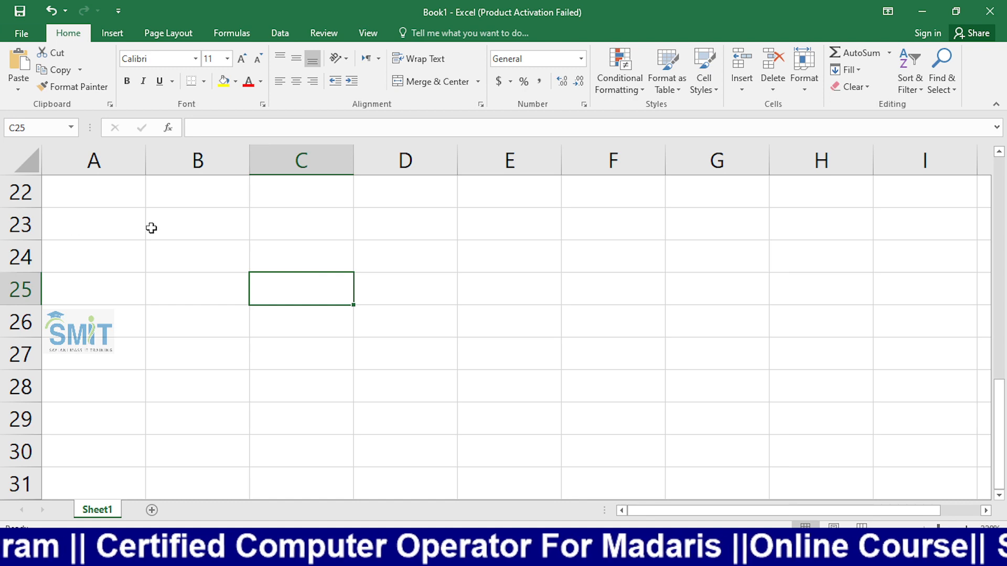
{"action": "left_click", "coordinate": [151, 228]}
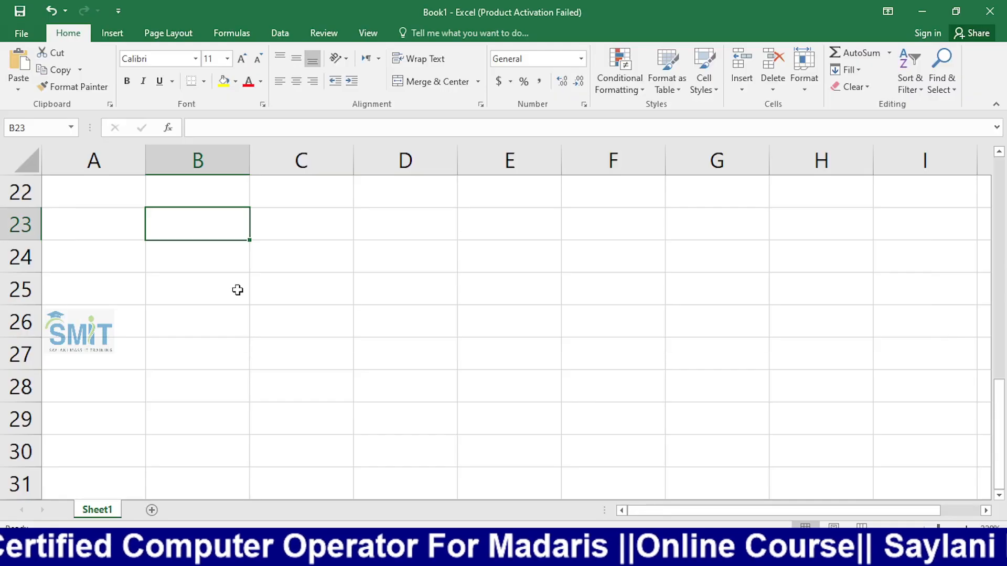
{"action": "left_click", "coordinate": [207, 265]}
{"action": "scroll", "coordinate": [236, 326], "scroll_direction": "up", "scroll_amount": 1}
{"action": "scroll", "coordinate": [236, 326], "scroll_direction": "up", "scroll_amount": 4}
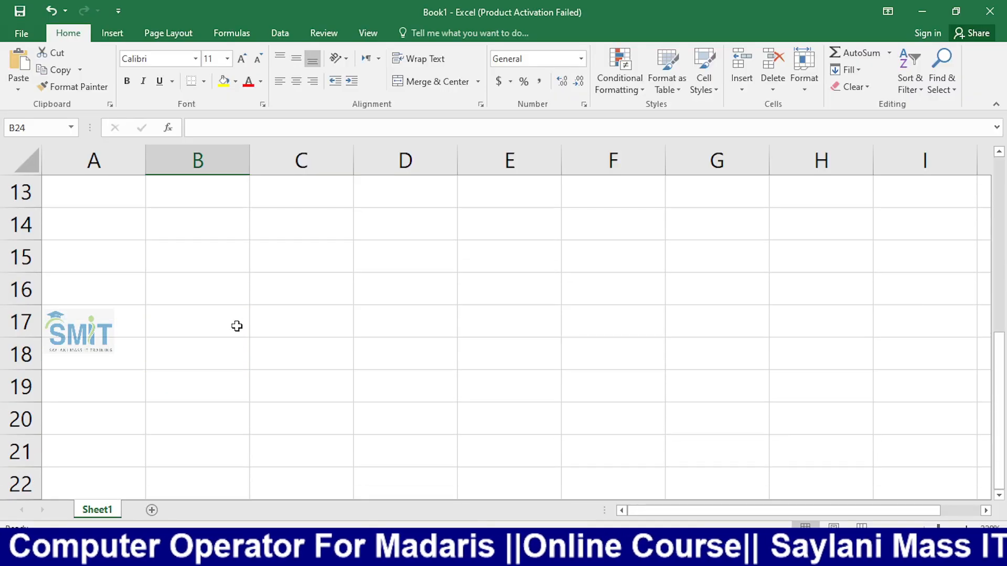
{"action": "scroll", "coordinate": [237, 326], "scroll_direction": "down", "scroll_amount": 2}
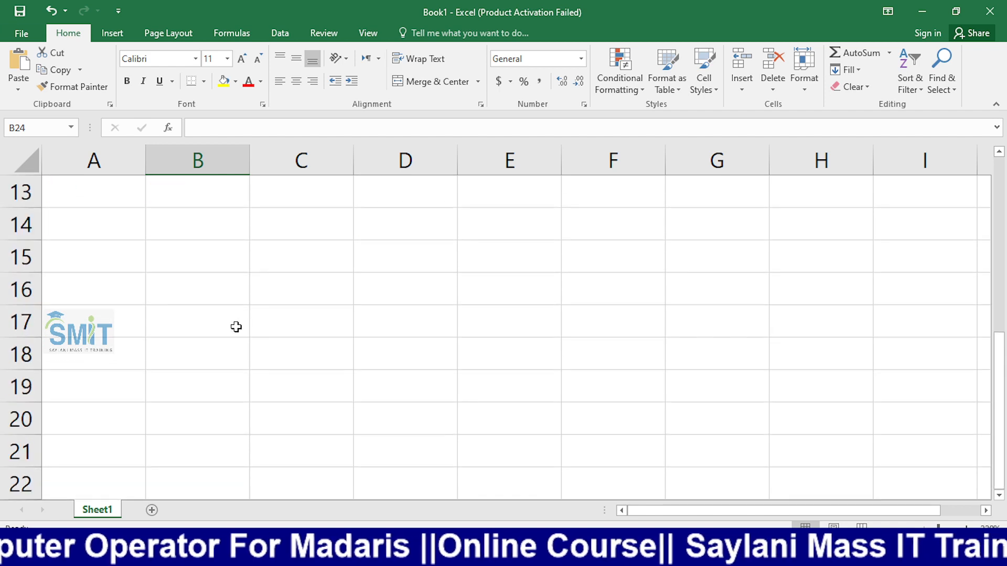
{"action": "left_click", "coordinate": [185, 260]}
{"action": "left_click", "coordinate": [209, 320]}
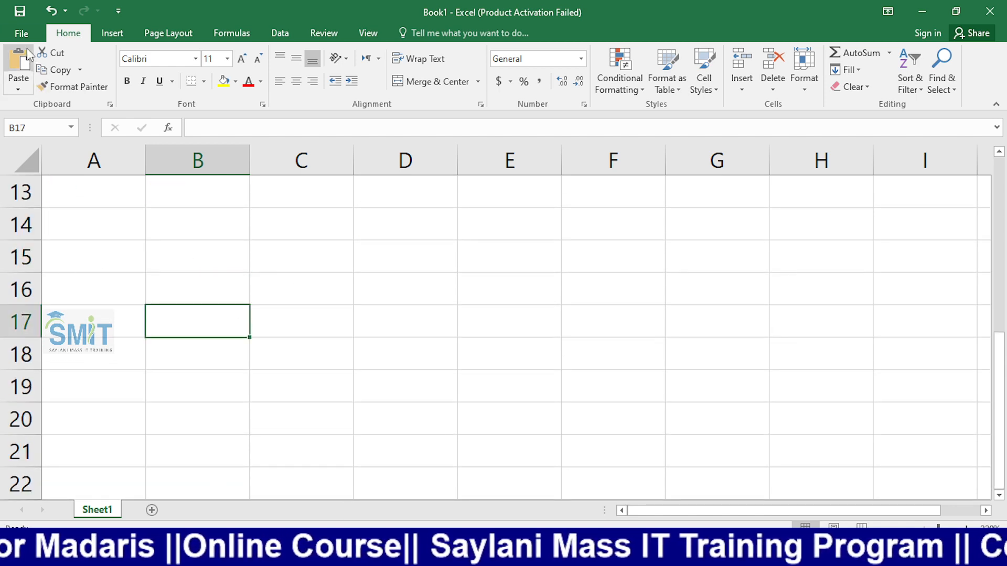
Open the recent workbook "marksheet 3" and bring its marks table into view
{"action": "left_click", "coordinate": [21, 33]}
{"action": "left_click", "coordinate": [87, 134]}
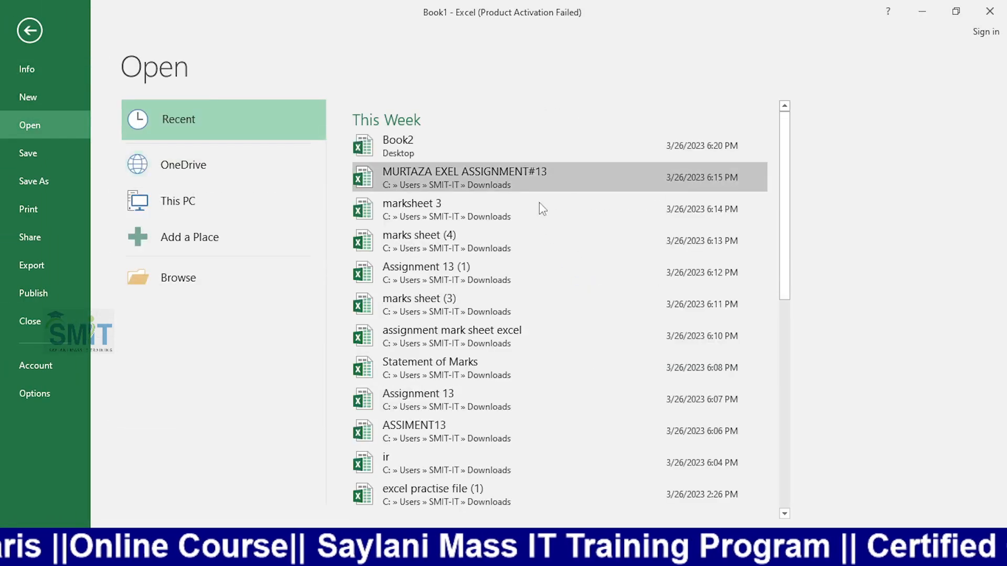
{"action": "left_click", "coordinate": [514, 207]}
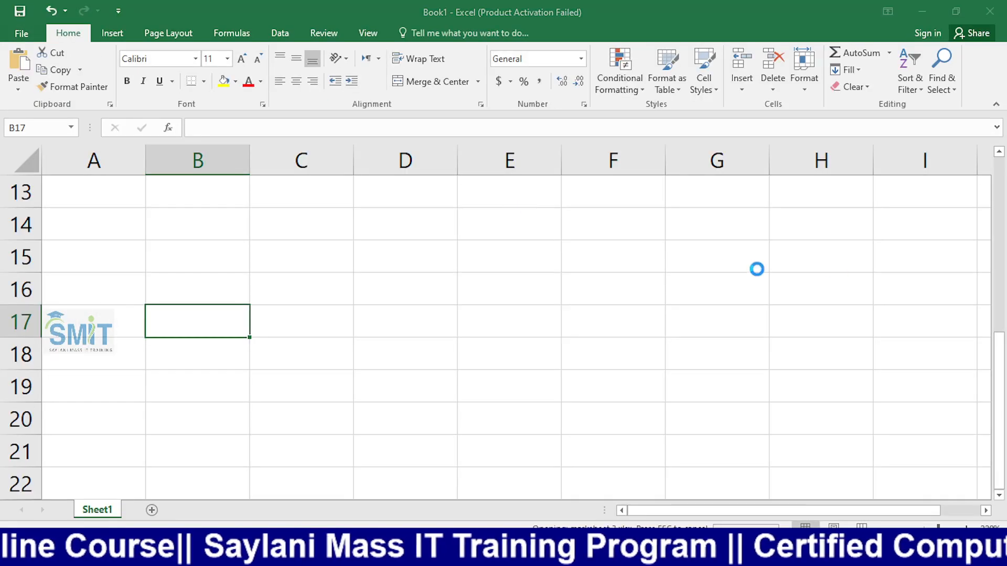
{"action": "scroll", "coordinate": [535, 302], "scroll_direction": "down", "scroll_amount": 4}
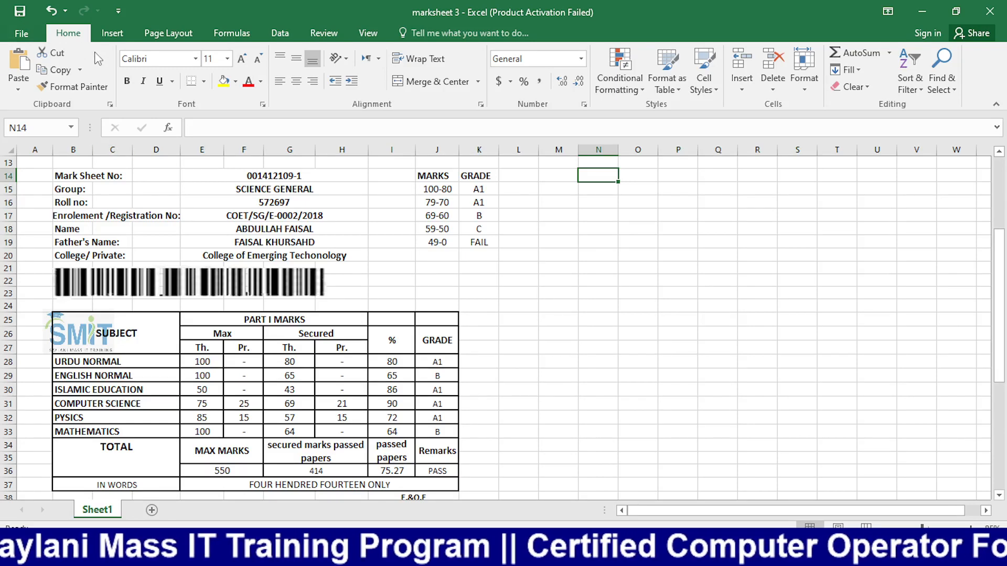
Open the recent workbook ASSIMENT13 to look for sample data
{"action": "left_click", "coordinate": [21, 33]}
{"action": "left_click", "coordinate": [43, 131]}
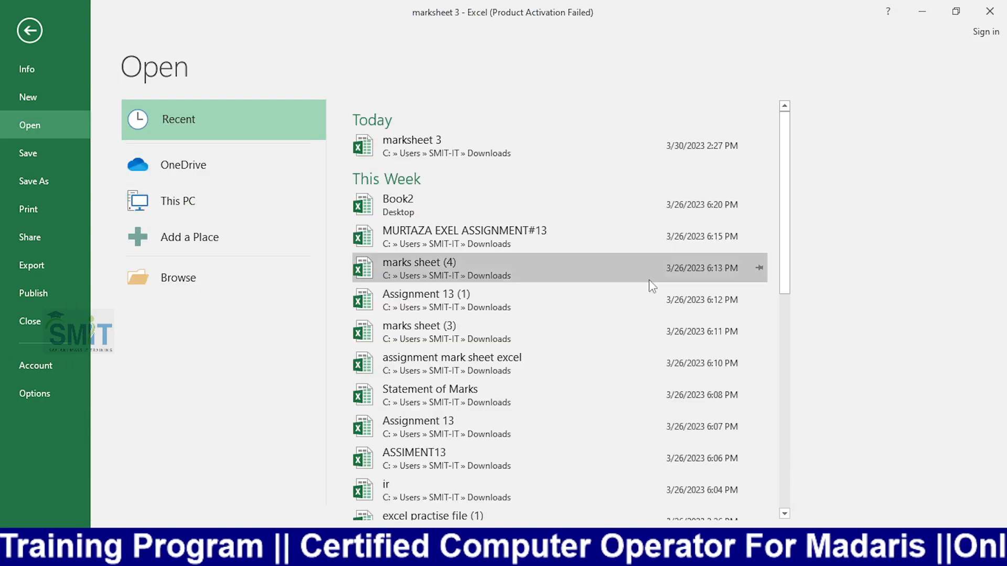
{"action": "scroll", "coordinate": [640, 286], "scroll_direction": "down", "scroll_amount": 3}
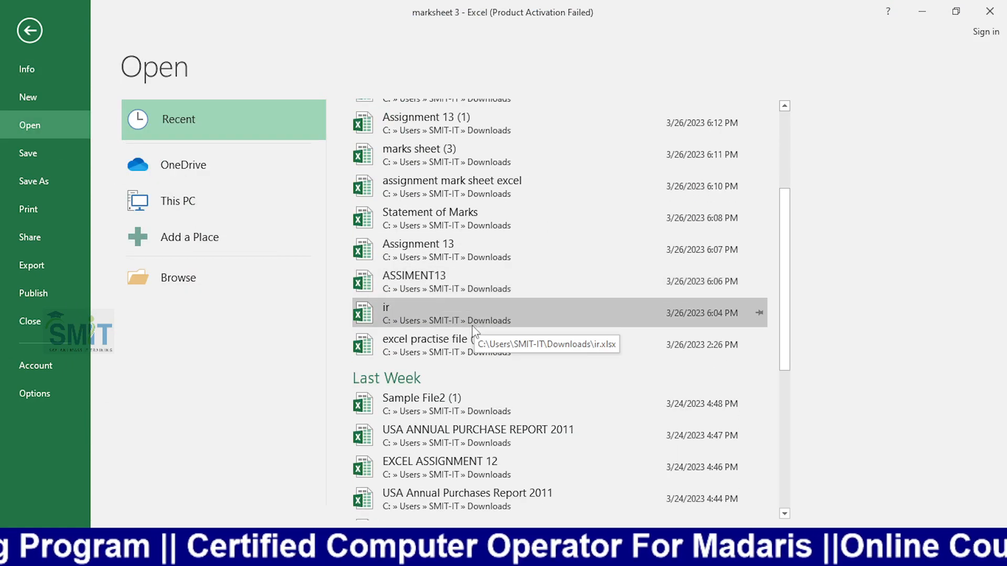
{"action": "left_click", "coordinate": [489, 289]}
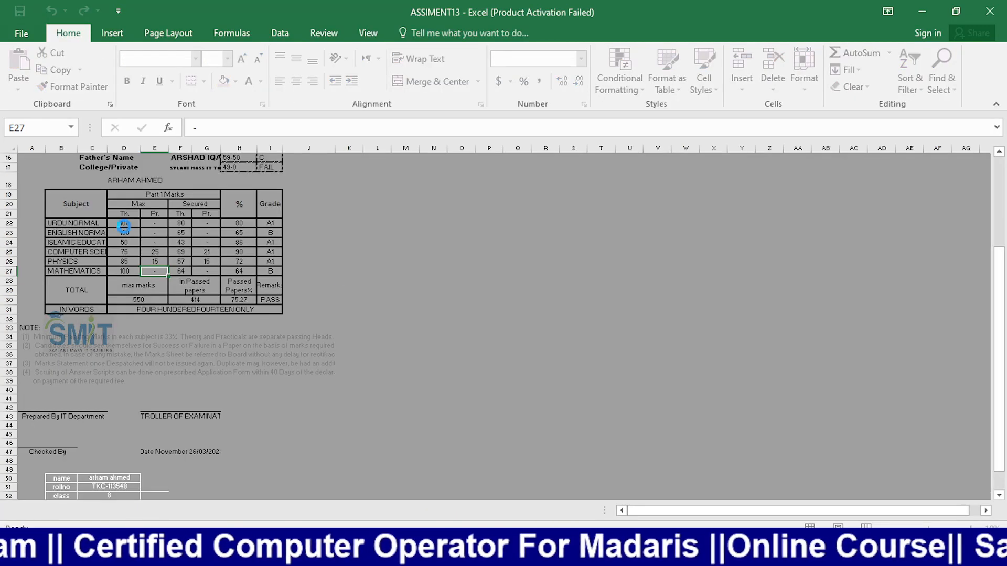
Open the recent workbook EXCEL 04 from the Downloads folder
{"action": "left_click", "coordinate": [21, 35]}
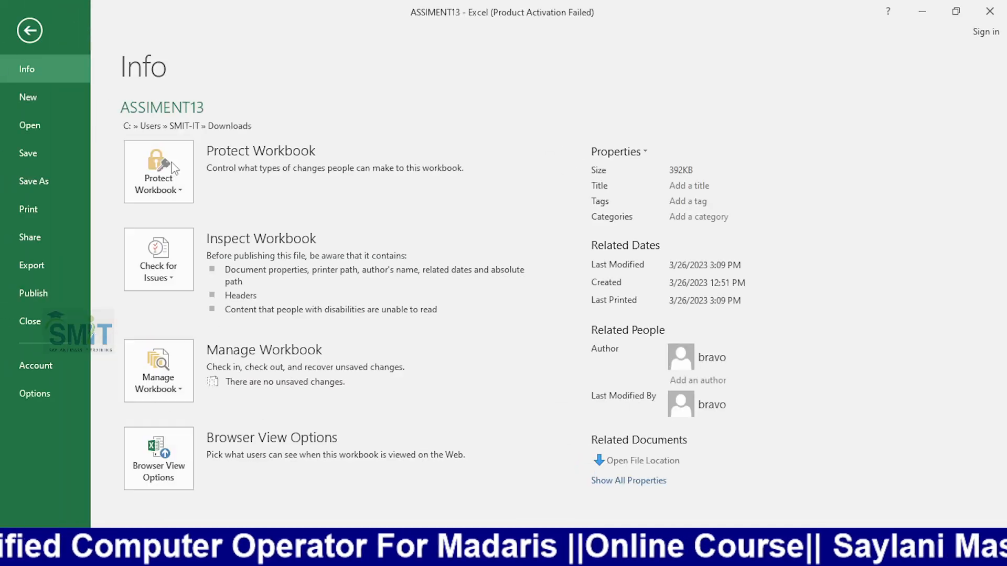
{"action": "left_click", "coordinate": [48, 124]}
{"action": "scroll", "coordinate": [514, 419], "scroll_direction": "down", "scroll_amount": 10}
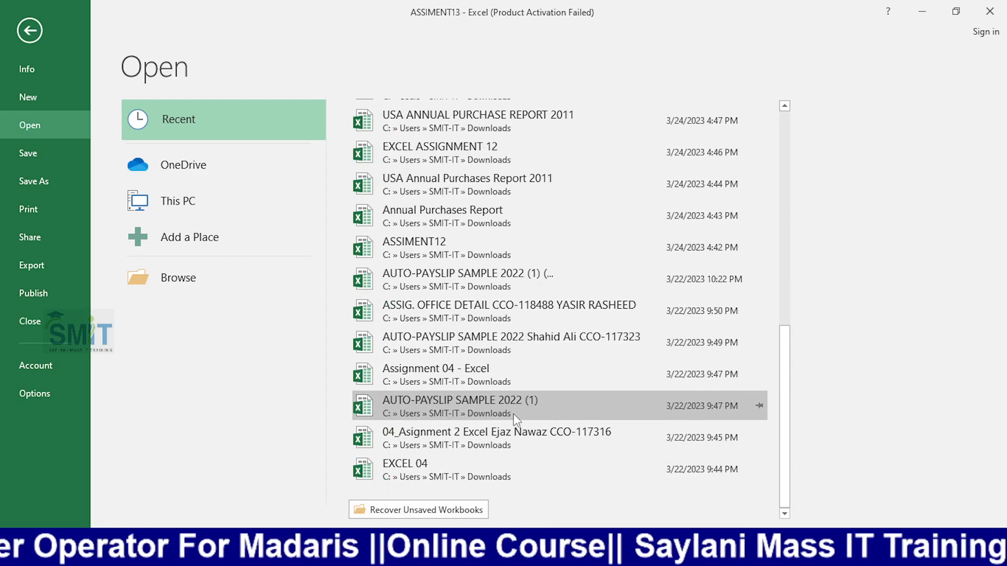
{"action": "left_click", "coordinate": [481, 465]}
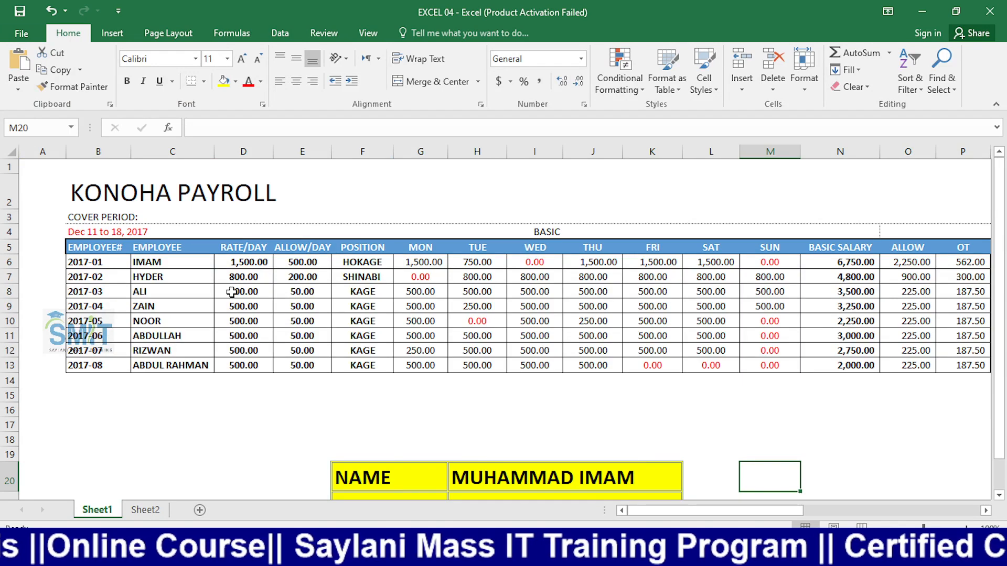
Copy the EMPLOYEE column, header included, from C5:C13 of the payroll table
{"action": "left_click", "coordinate": [189, 261]}
{"action": "left_click_drag", "start_coordinate": [173, 247], "coordinate": [190, 367]}
{"action": "key", "text": "ctrl+c"}
Close the ASSIMENT13 and marksheet 3 workbooks and return to EXCEL 04
{"action": "key", "text": "alt+Tab"}
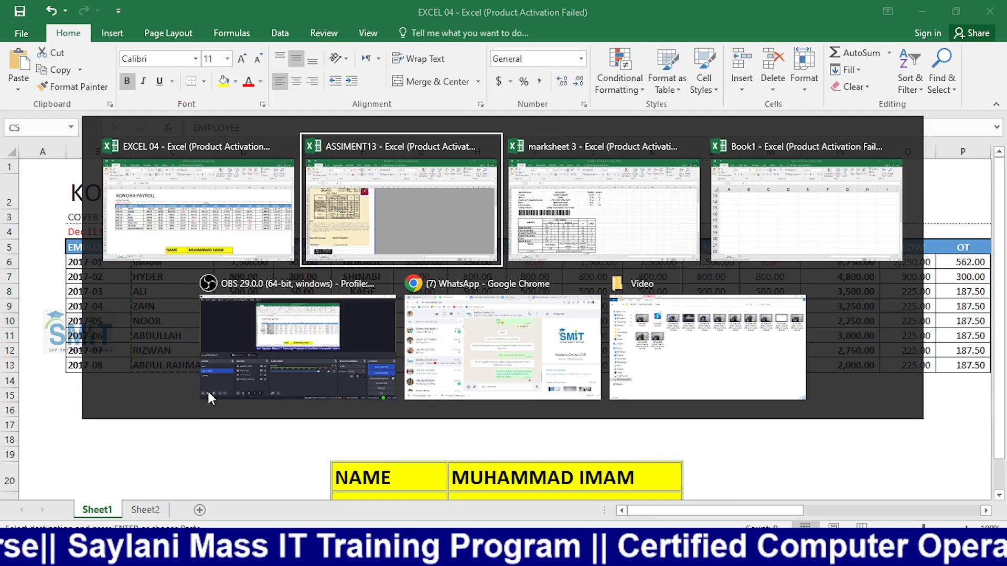
{"action": "key", "text": "alt+Tab"}
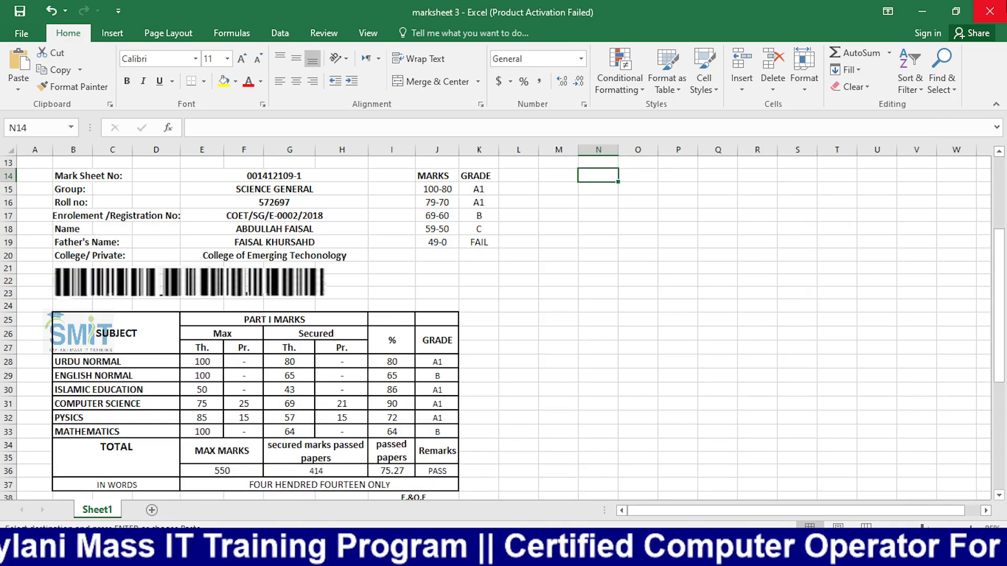
{"action": "key", "text": "alt+Tab"}
{"action": "key", "text": "alt+Tab"}
{"action": "key", "text": "alt+Tab"}
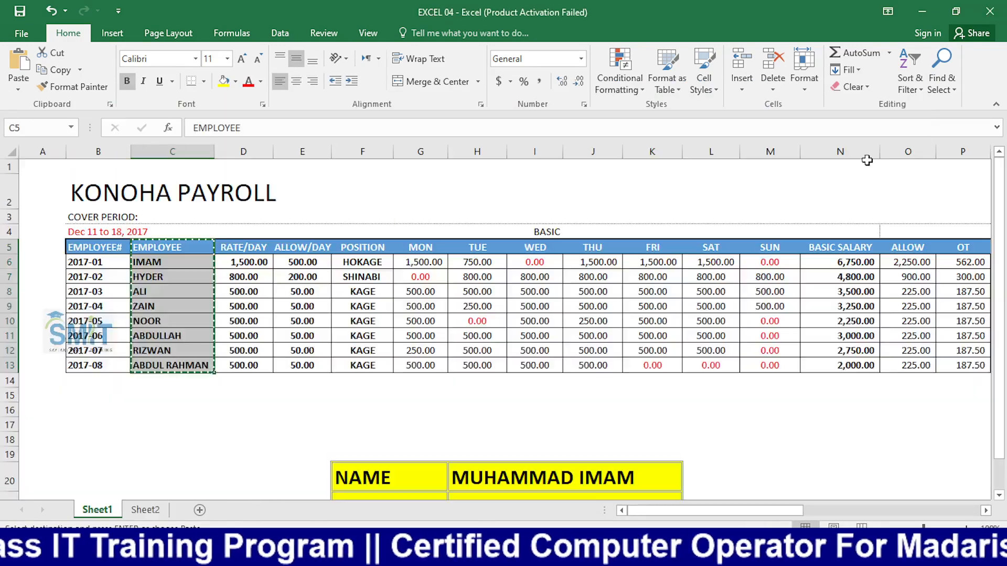
Switch to Book1, paste the employee list starting at C16, and autofit the width of column C
{"action": "key", "text": "alt+Tab"}
{"action": "left_click", "coordinate": [293, 286]}
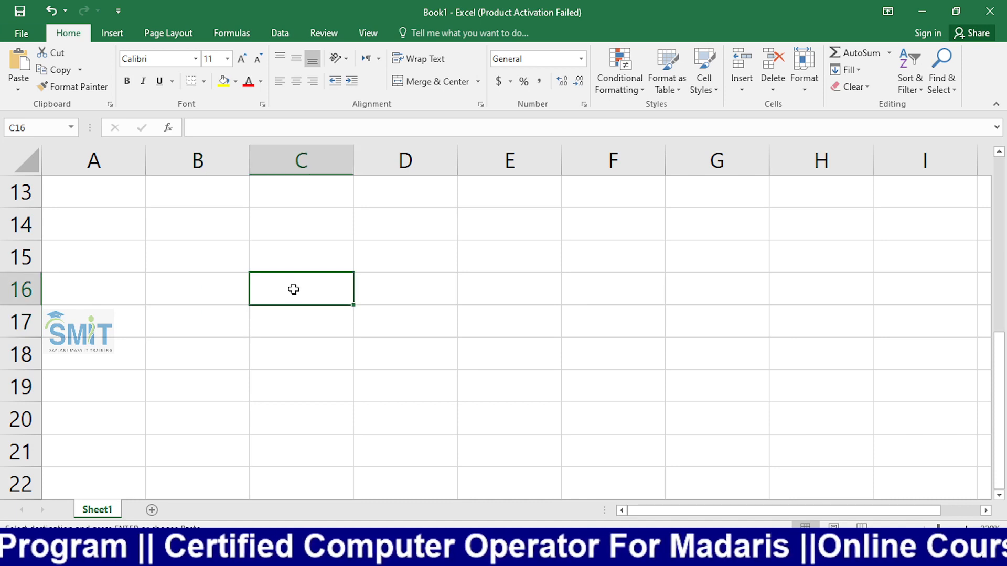
{"action": "key", "text": "ctrl+v"}
{"action": "left_click_drag", "start_coordinate": [356, 164], "coordinate": [356, 165]}
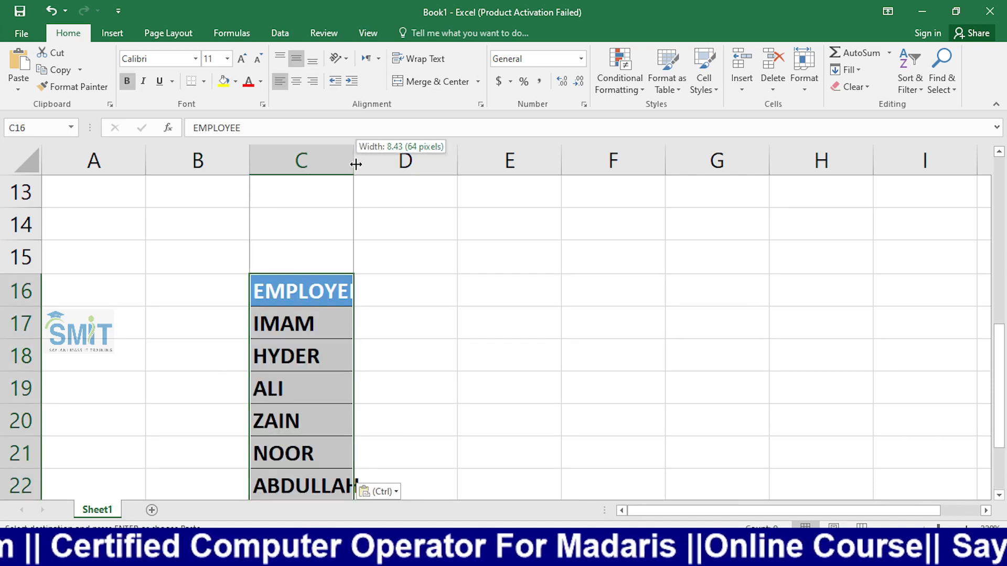
{"action": "double_click", "coordinate": [356, 164]}
{"action": "scroll", "coordinate": [589, 294], "scroll_direction": "down", "scroll_amount": 2}
{"action": "scroll", "coordinate": [585, 315], "scroll_direction": "up", "scroll_amount": 1}
{"action": "left_click", "coordinate": [585, 320]}
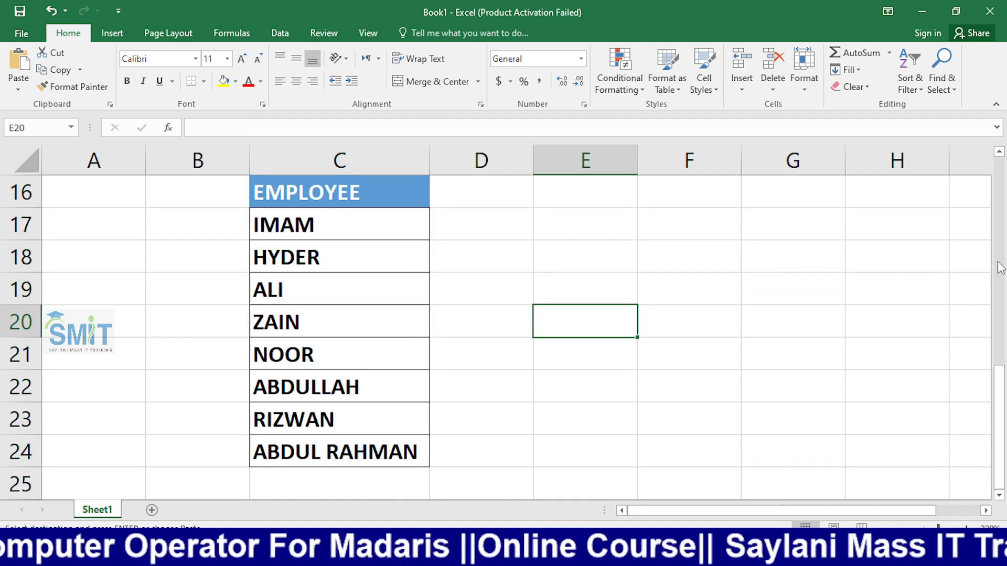
Examine the uppercase employee names in C17:C24 of the pasted list
{"action": "left_click", "coordinate": [998, 151]}
{"action": "left_click", "coordinate": [839, 262]}
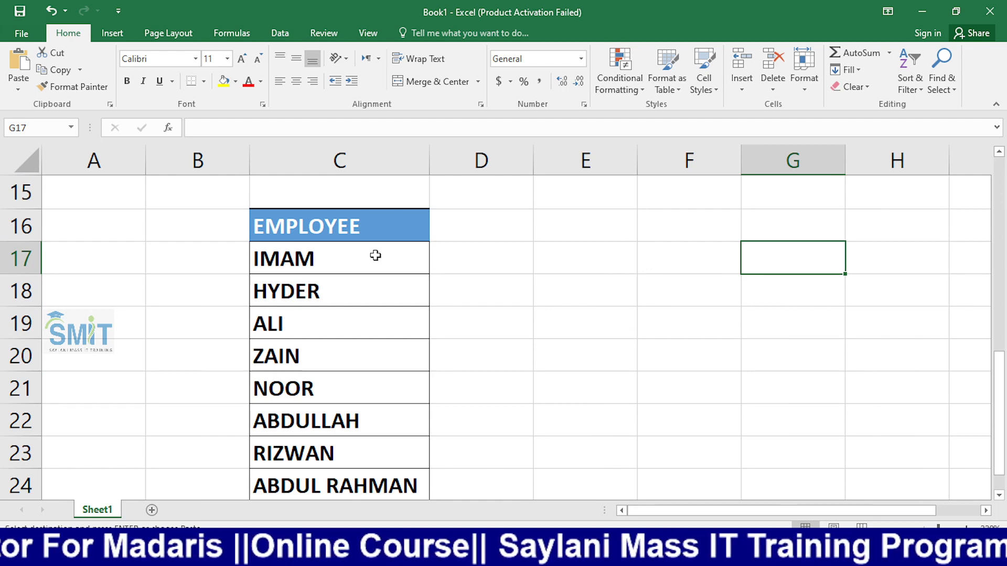
{"action": "left_click_drag", "start_coordinate": [376, 256], "coordinate": [378, 481]}
{"action": "left_click", "coordinate": [365, 384]}
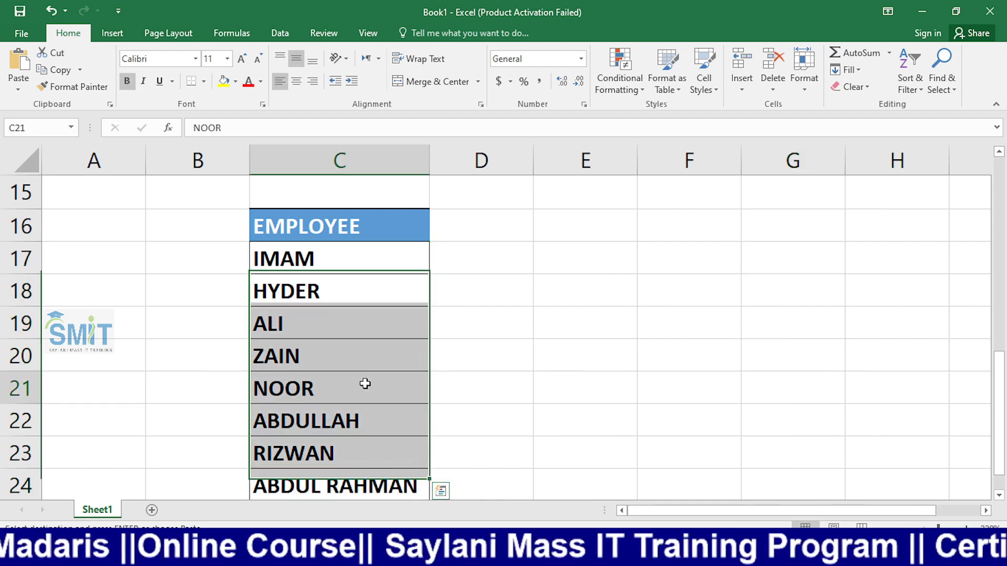
{"action": "left_click_drag", "start_coordinate": [404, 253], "coordinate": [405, 461]}
{"action": "left_click", "coordinate": [394, 349]}
{"action": "left_click", "coordinate": [403, 397]}
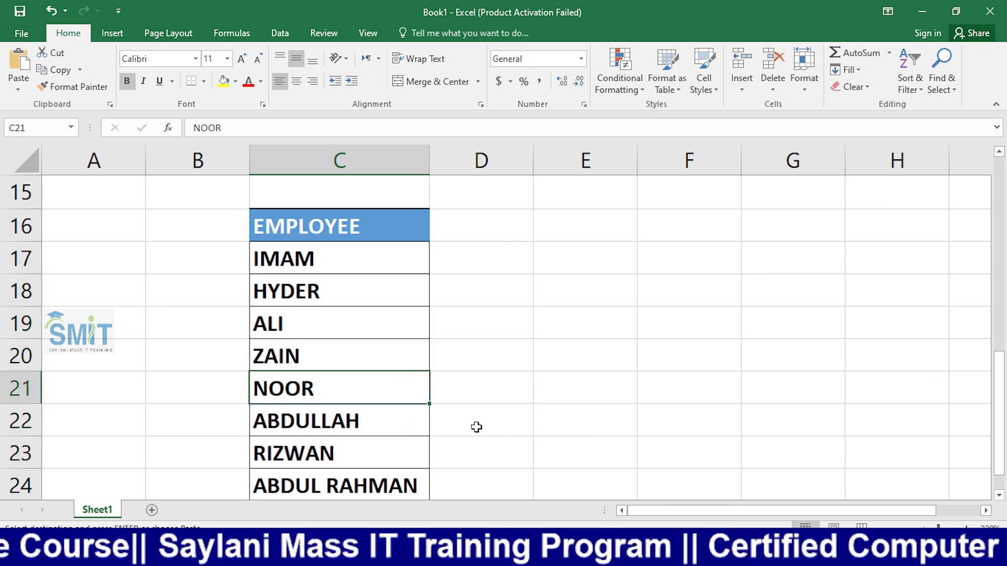
{"action": "left_click", "coordinate": [470, 336]}
{"action": "left_click_drag", "start_coordinate": [412, 267], "coordinate": [423, 476]}
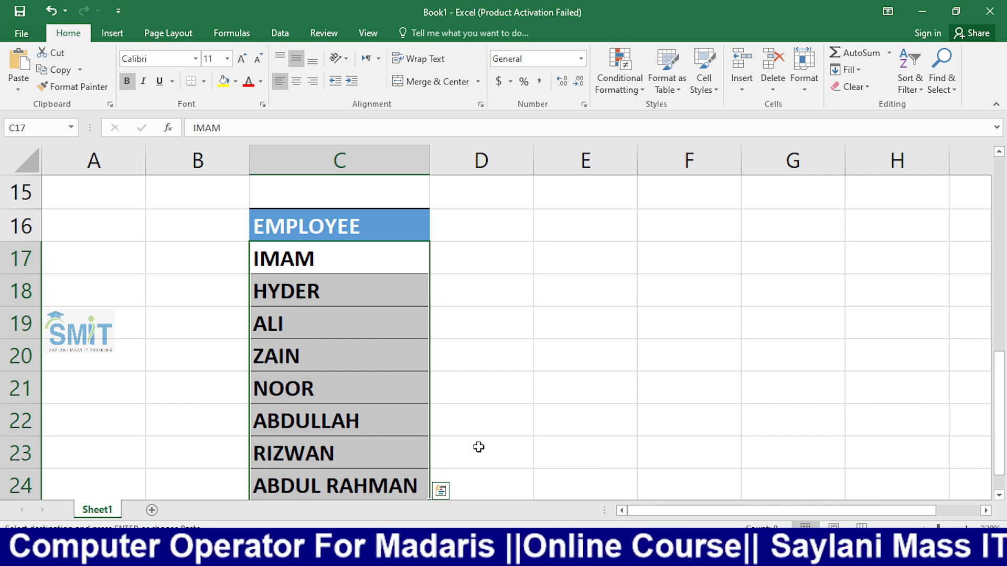
Switch to OBS and make the Camera scene active
{"action": "key", "text": "alt+Tab"}
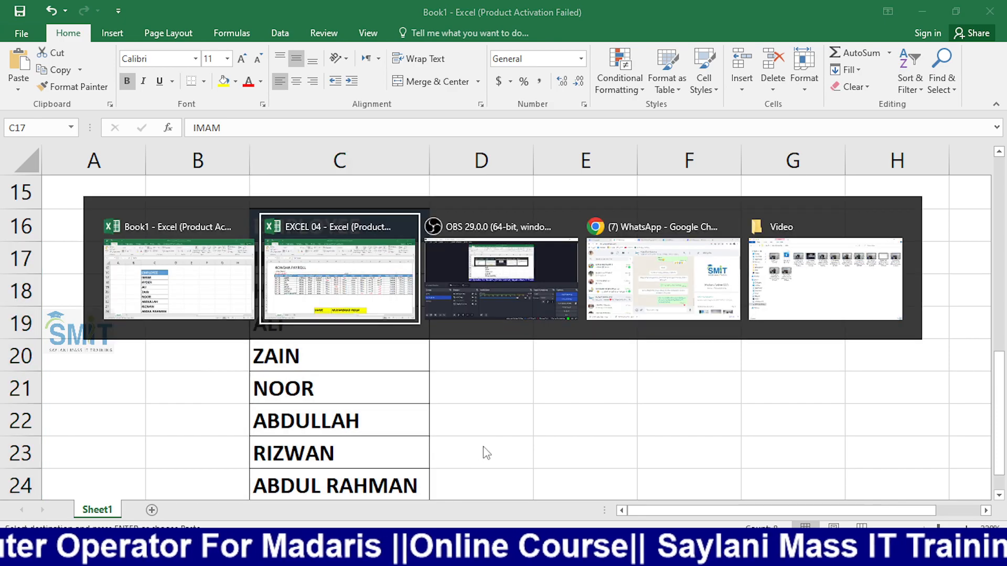
{"action": "left_click", "coordinate": [32, 414]}
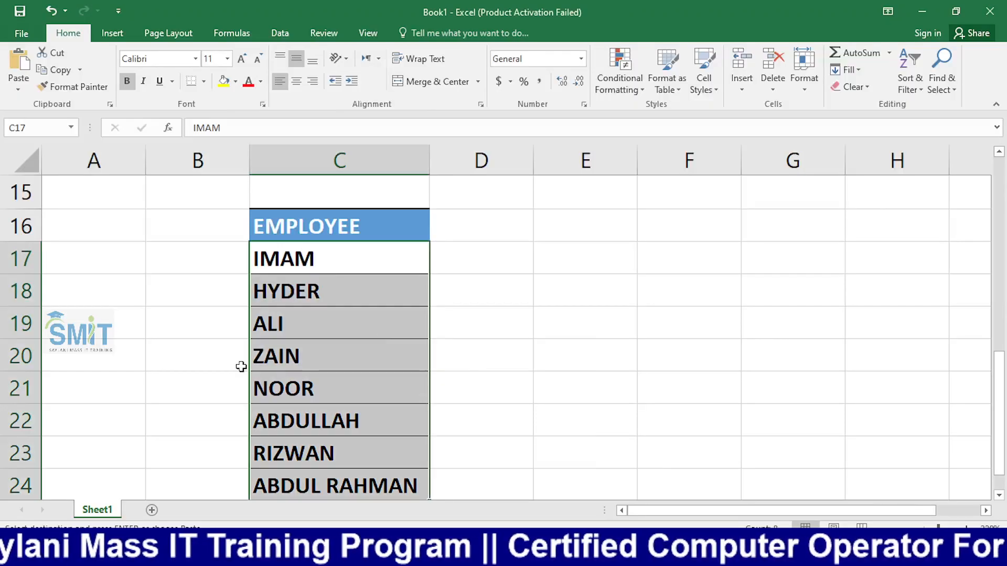
Enter the formula =LOWER(C17) in D17 to convert the first employee name to lowercase
{"action": "left_click", "coordinate": [343, 322]}
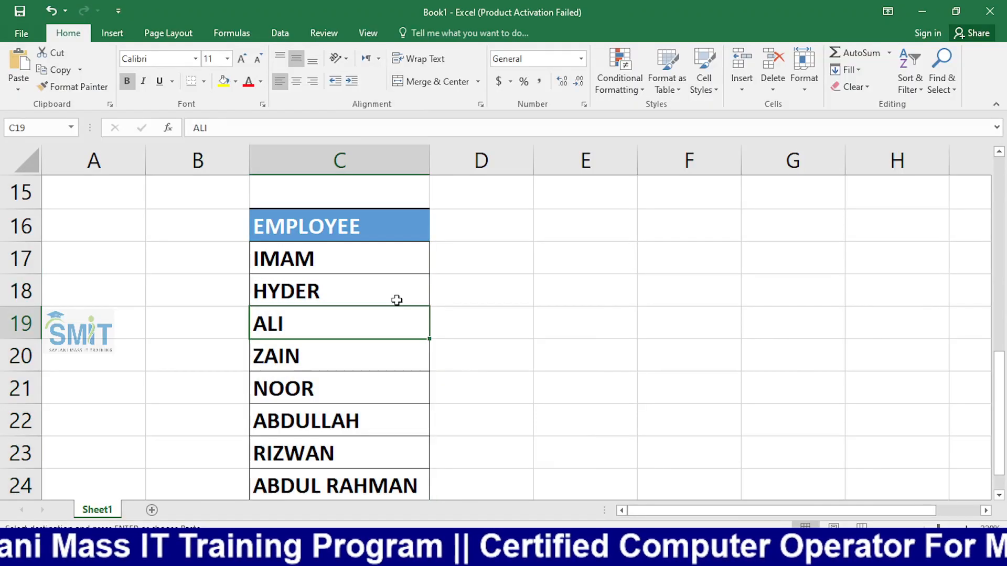
{"action": "left_click", "coordinate": [458, 254]}
{"action": "key", "text": "alt+Tab"}
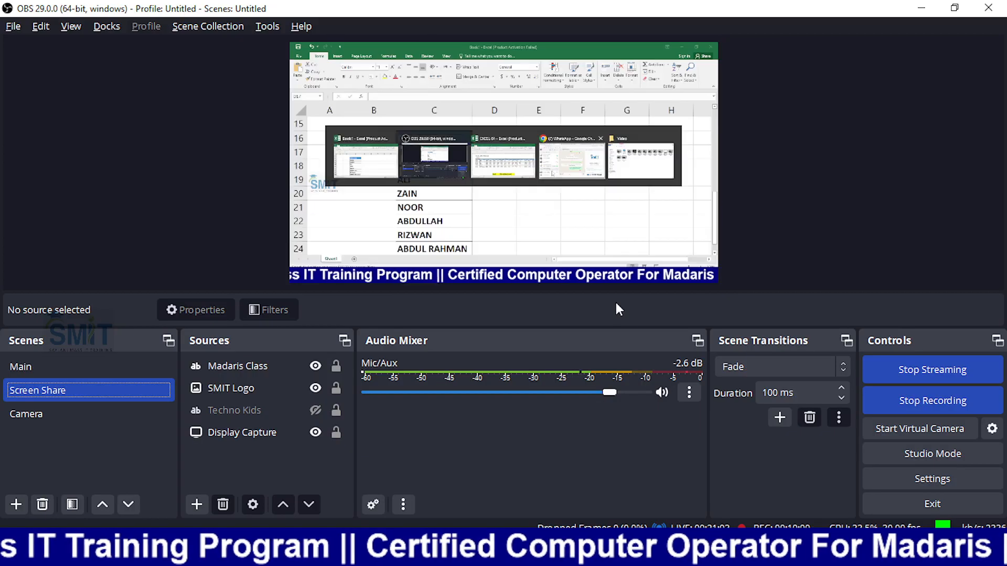
{"action": "key", "text": "alt+Tab"}
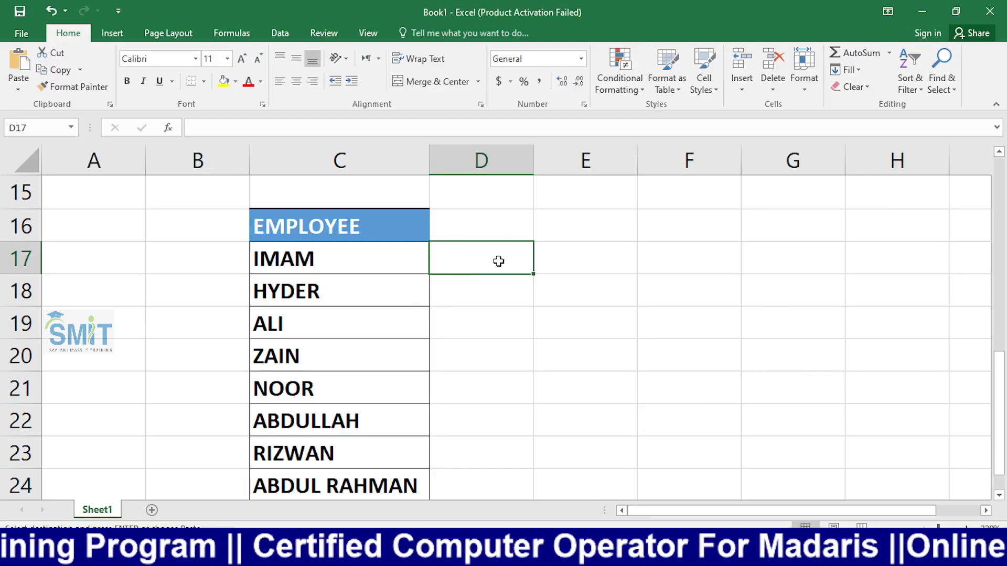
{"action": "type", "text": "="}
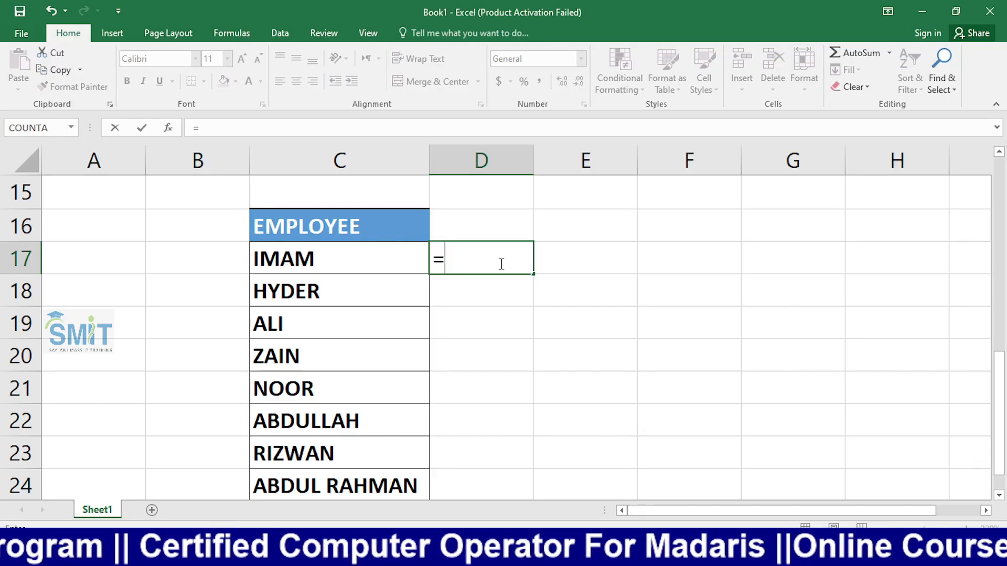
{"action": "type", "text": "lo"}
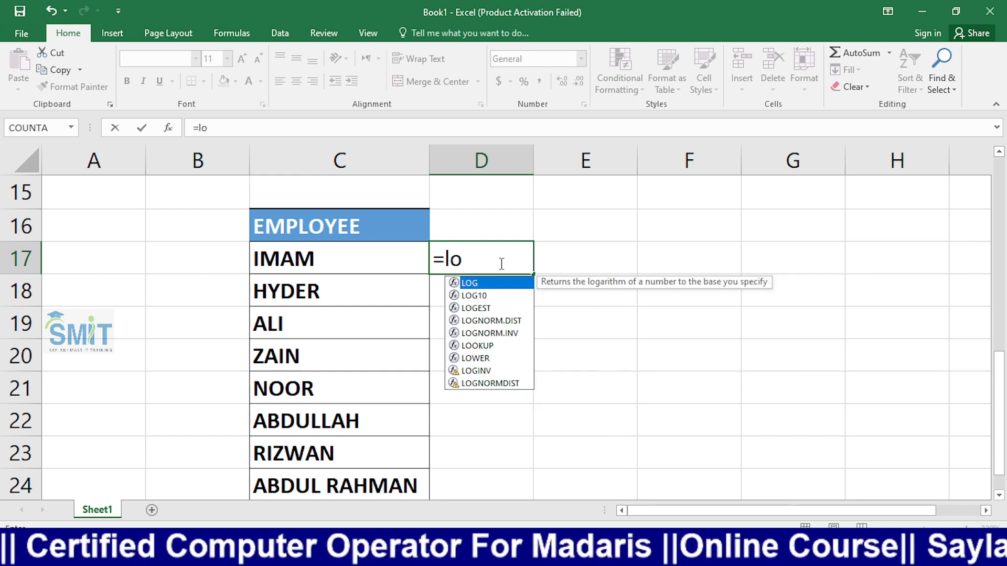
{"action": "type", "text": "w"}
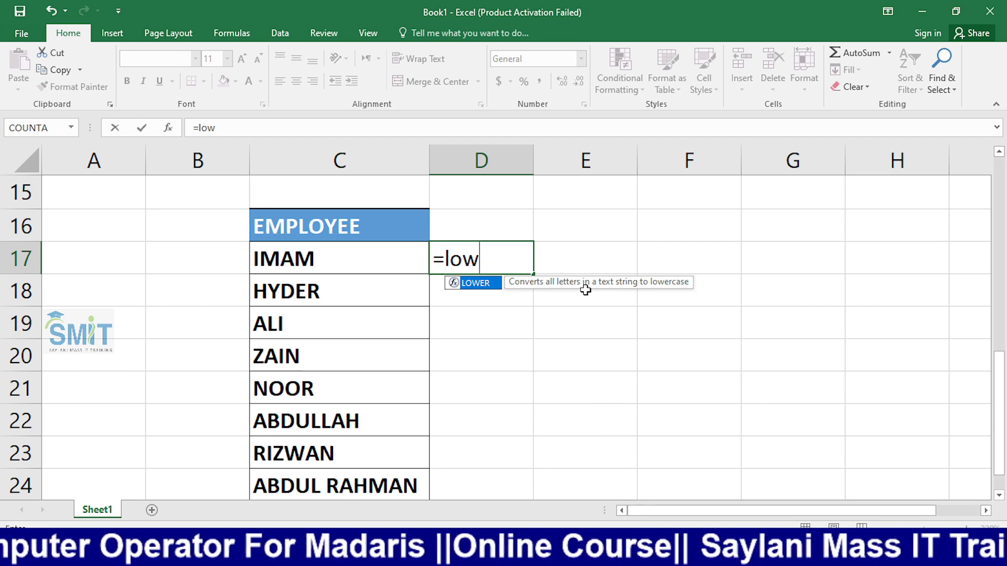
{"action": "key", "text": "Tab"}
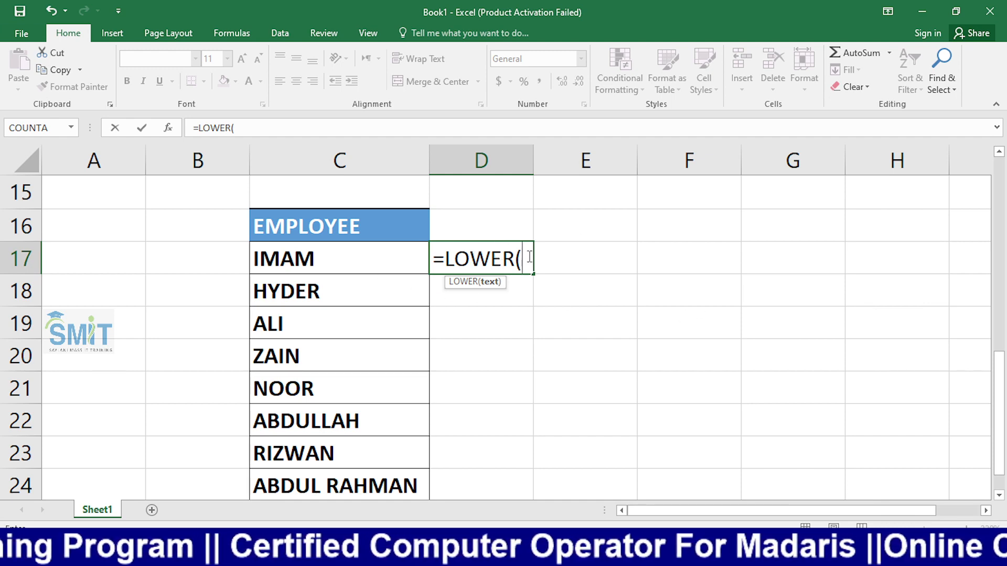
{"action": "left_click", "coordinate": [400, 256]}
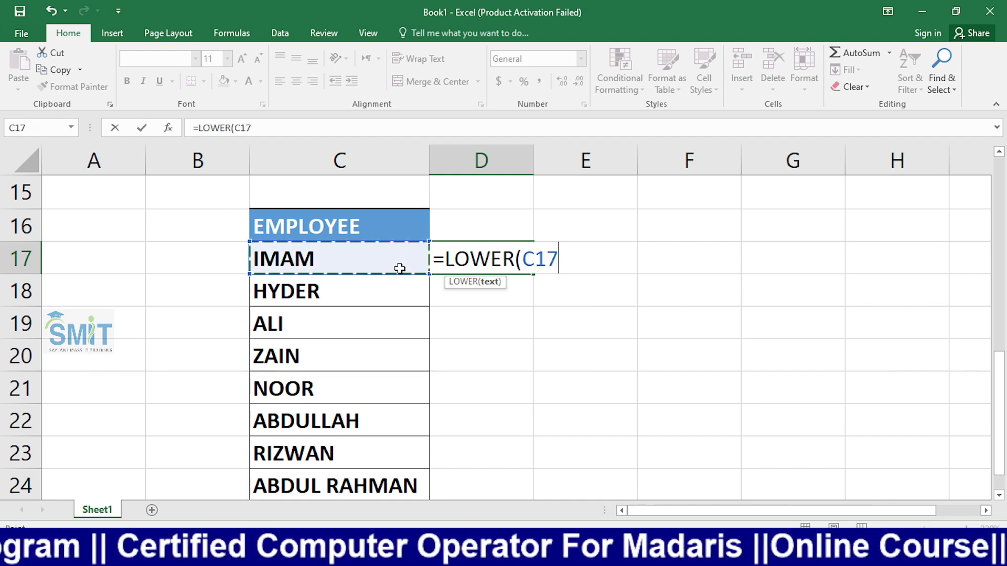
{"action": "key", "text": "Return"}
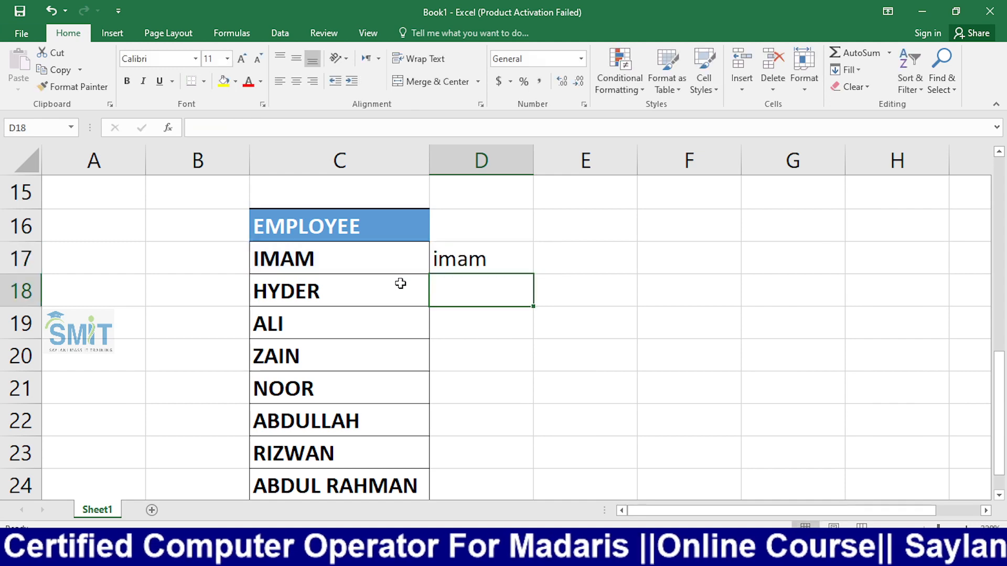
Start a second LOWER formula in E17, beside the first lowercase result
{"action": "key", "text": "Up"}
{"action": "key", "text": "Right"}
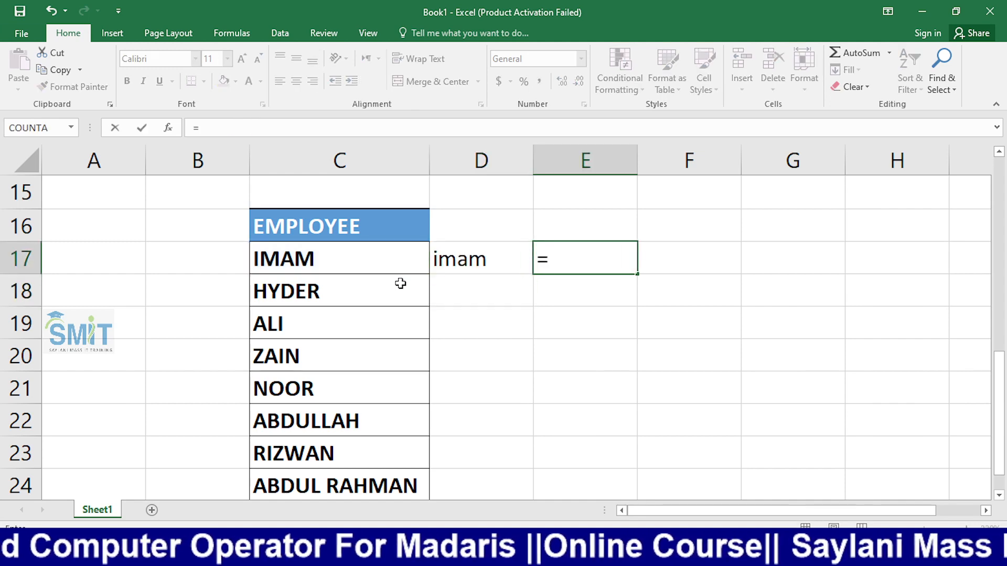
{"action": "type", "text": "lo"}
{"action": "key", "text": "Down"}
{"action": "key", "text": "Down"}
{"action": "key", "text": "Down"}
{"action": "key", "text": "Down"}
{"action": "key", "text": "Down"}
{"action": "key", "text": "Down"}
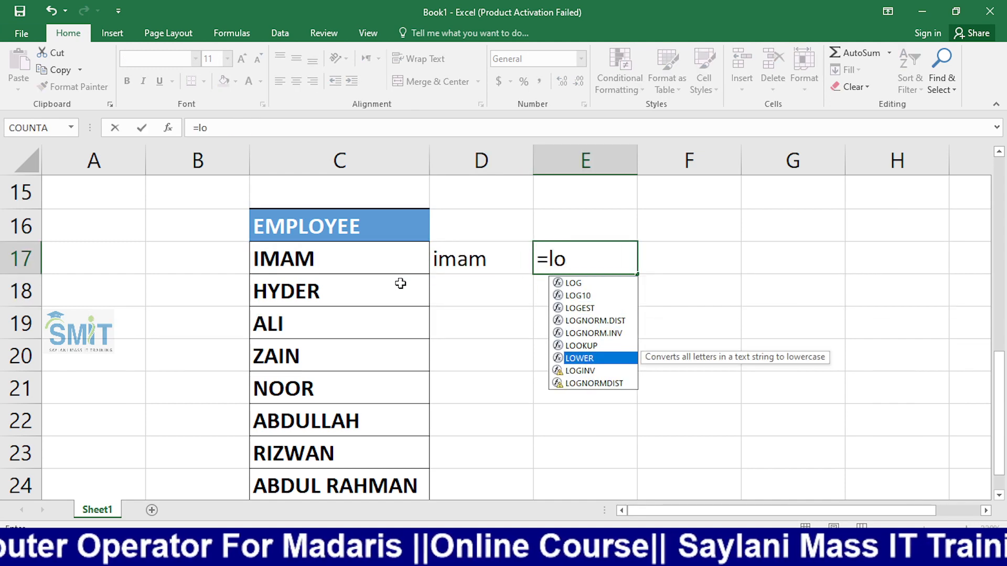
{"action": "key", "text": "Tab"}
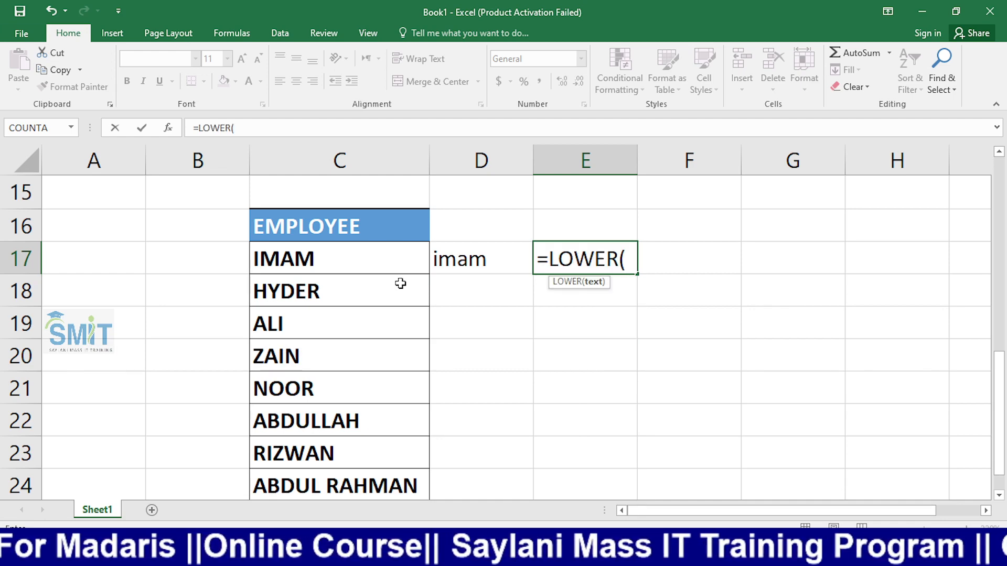
{"action": "type", "text": "'"}
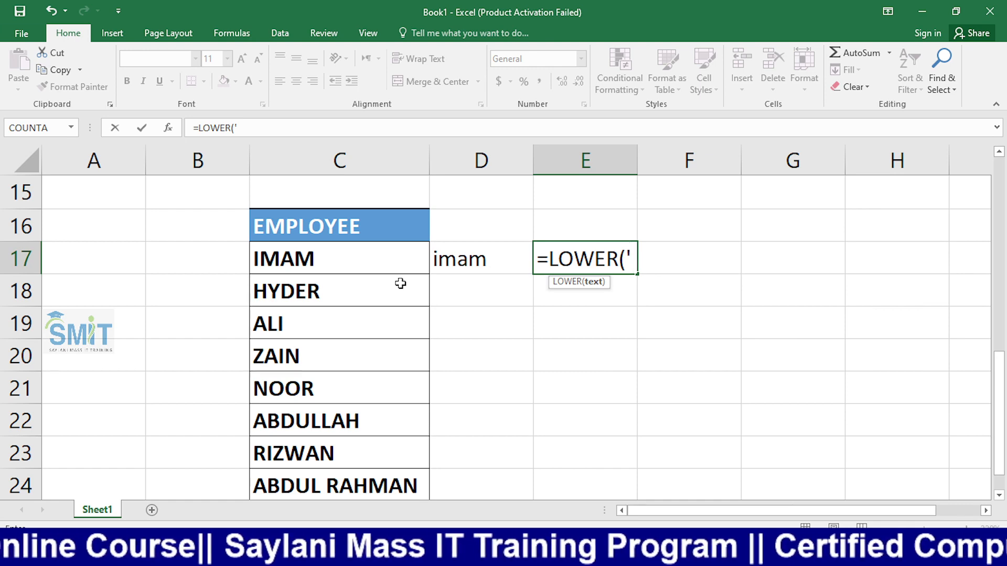
{"action": "type", "text": "I"}
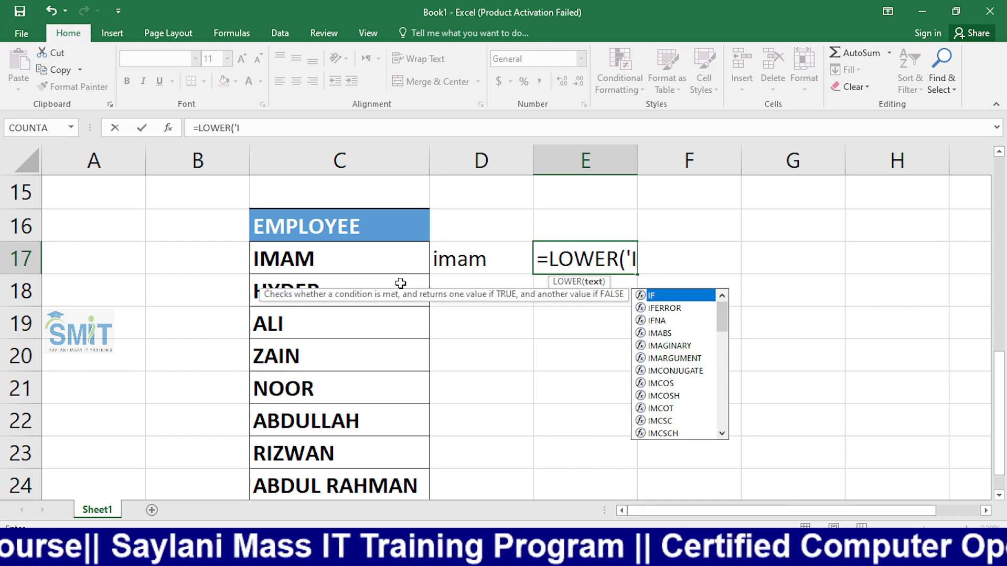
{"action": "type", "text": "M"}
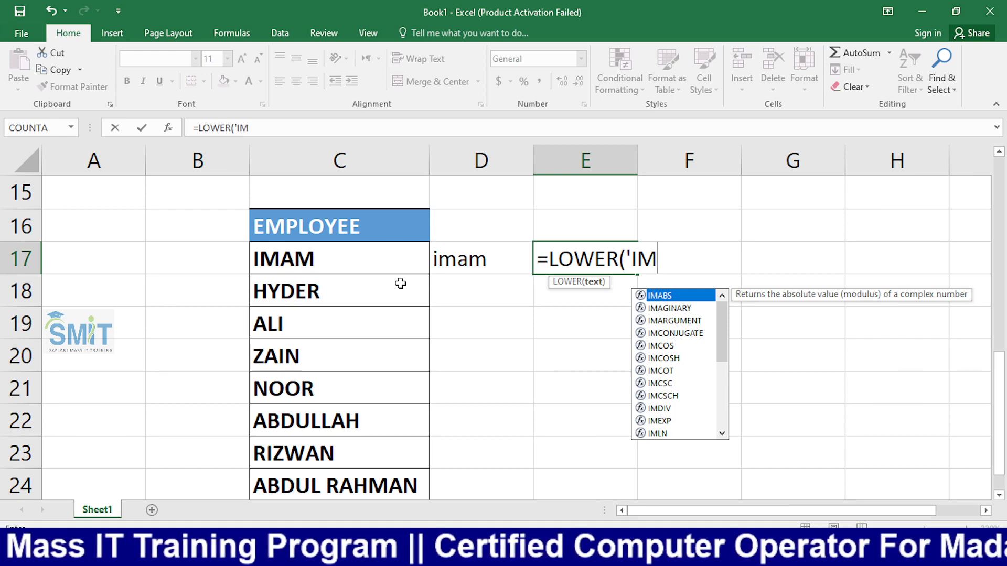
{"action": "key", "text": "BackSpace"}
{"action": "key", "text": "BackSpace"}
{"action": "key", "text": "BackSpace"}
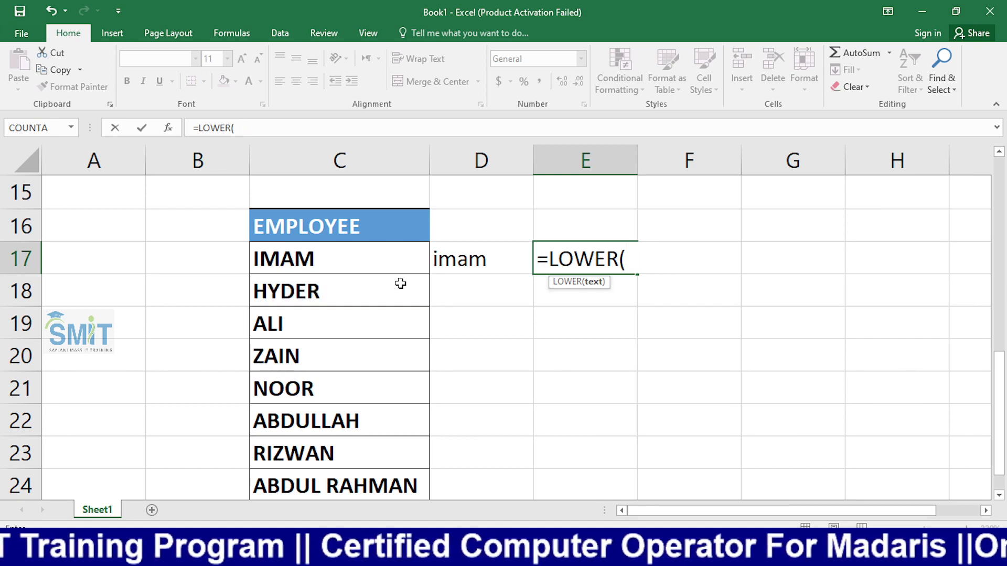
Complete the LOWER formula in E17 with the first employee's name entered as quoted uppercase text
{"action": "type", "text": "\"I"}
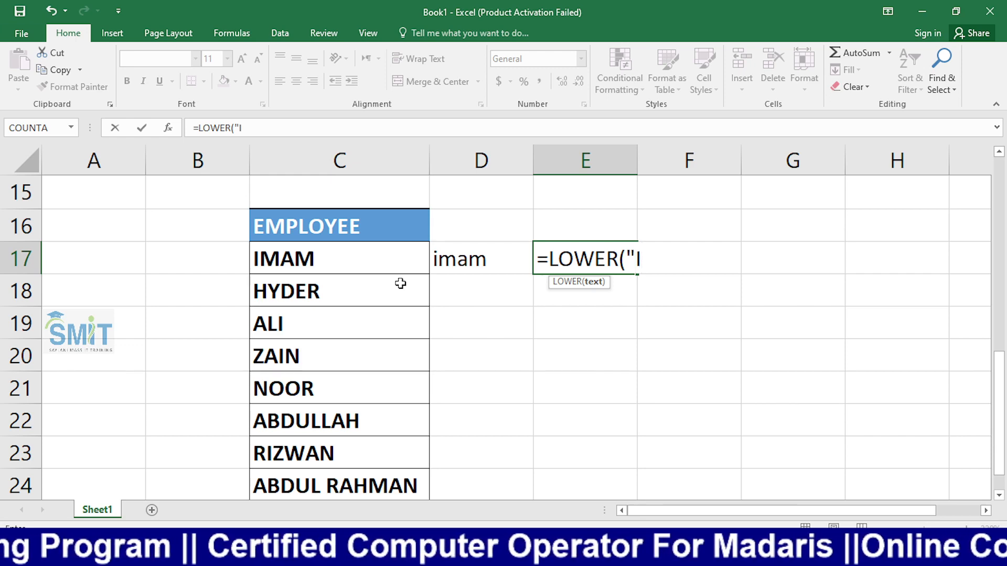
{"action": "type", "text": "M"}
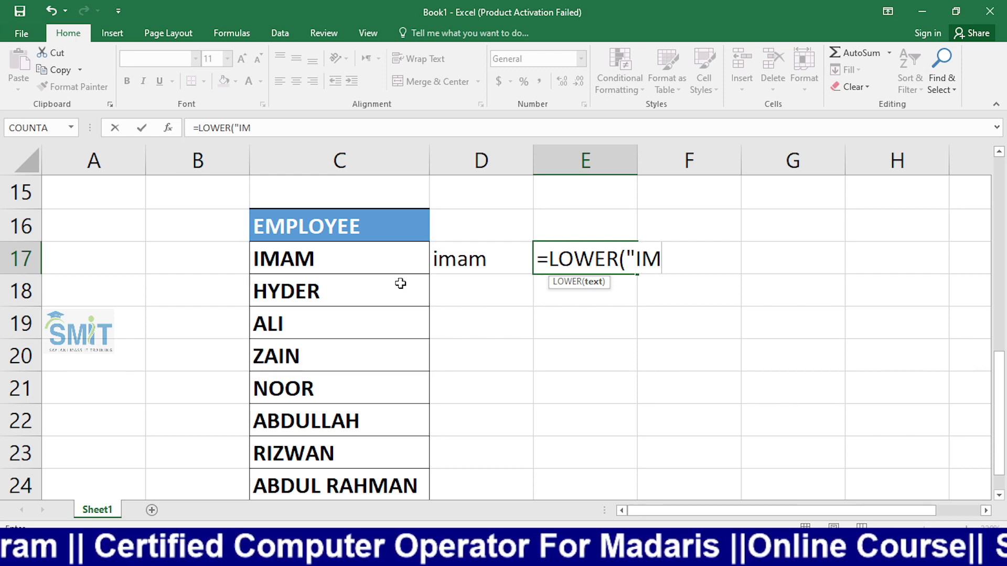
{"action": "type", "text": "AM\""}
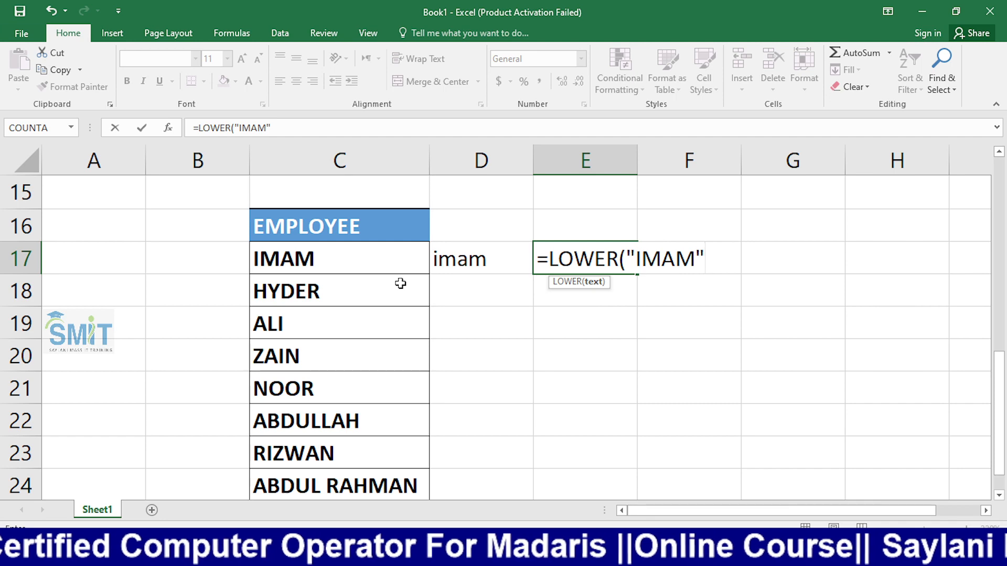
{"action": "type", "text": ")"}
{"action": "key", "text": "Return"}
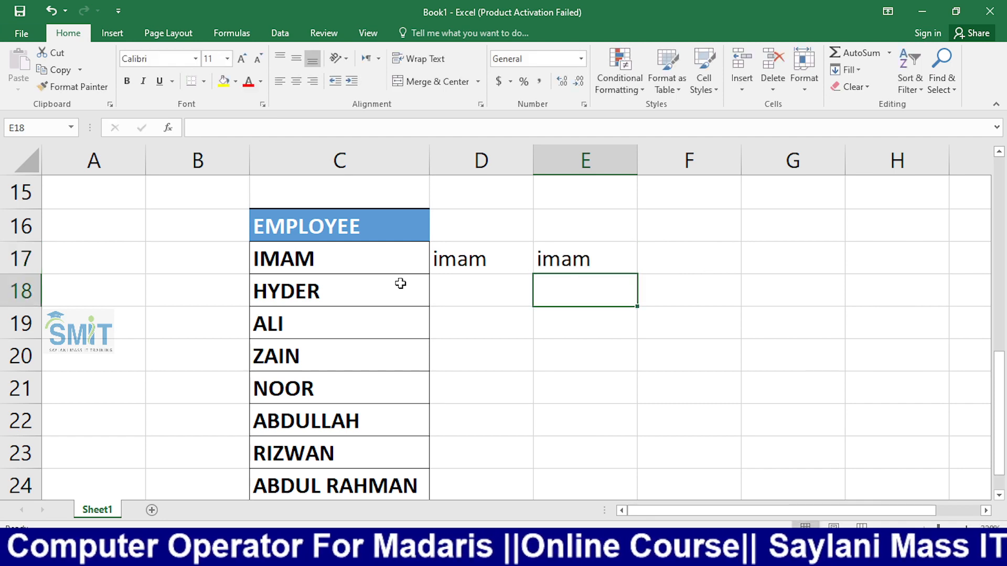
{"action": "key", "text": "Up"}
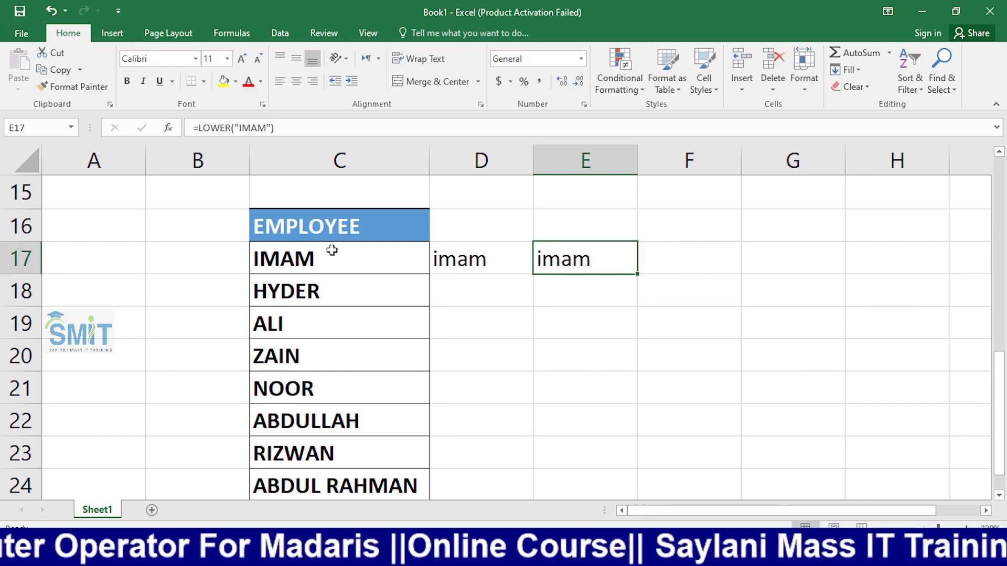
Examine the LOWER formula in D17 and the range D17:D24 beside the employee names
{"action": "left_click", "coordinate": [467, 265]}
{"action": "left_click", "coordinate": [483, 324]}
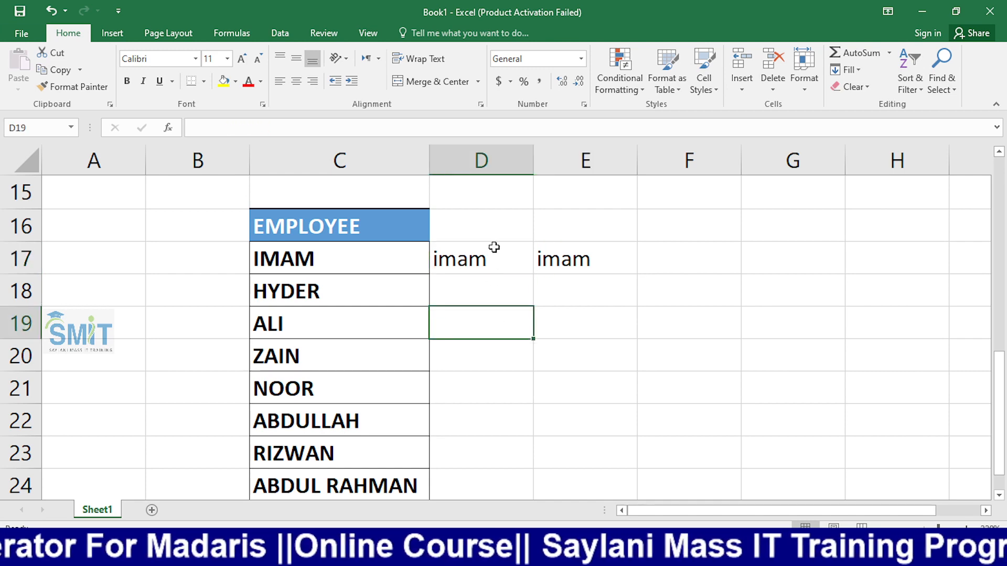
{"action": "left_click", "coordinate": [491, 249]}
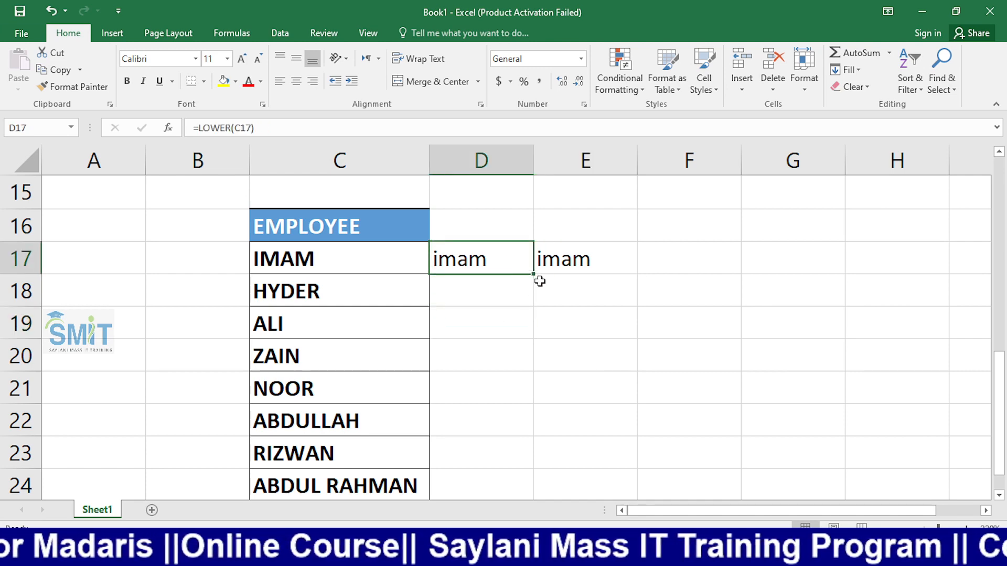
{"action": "double_click", "coordinate": [516, 250]}
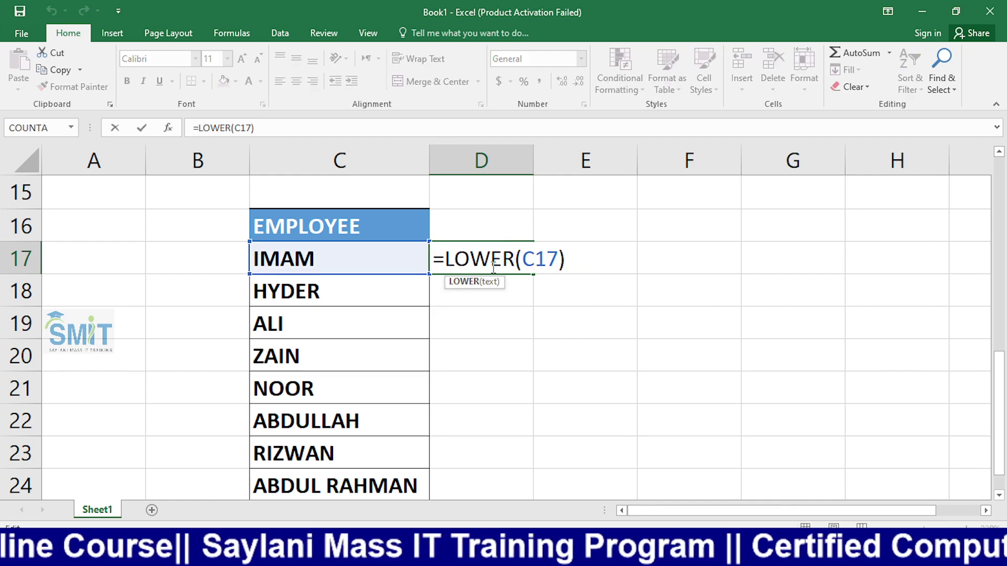
{"action": "key", "text": "Return"}
{"action": "left_click", "coordinate": [492, 267]}
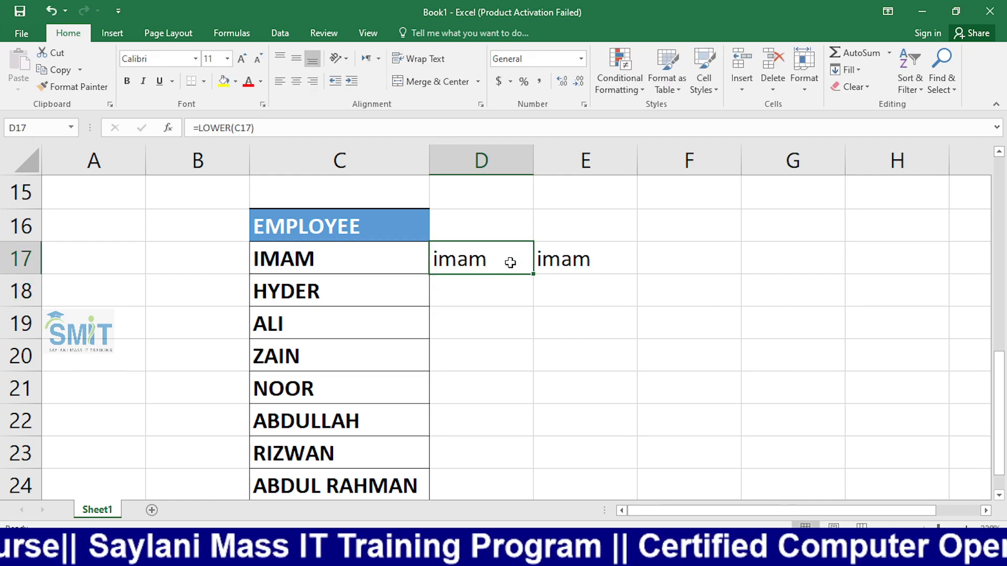
{"action": "left_click_drag", "start_coordinate": [512, 263], "coordinate": [484, 488]}
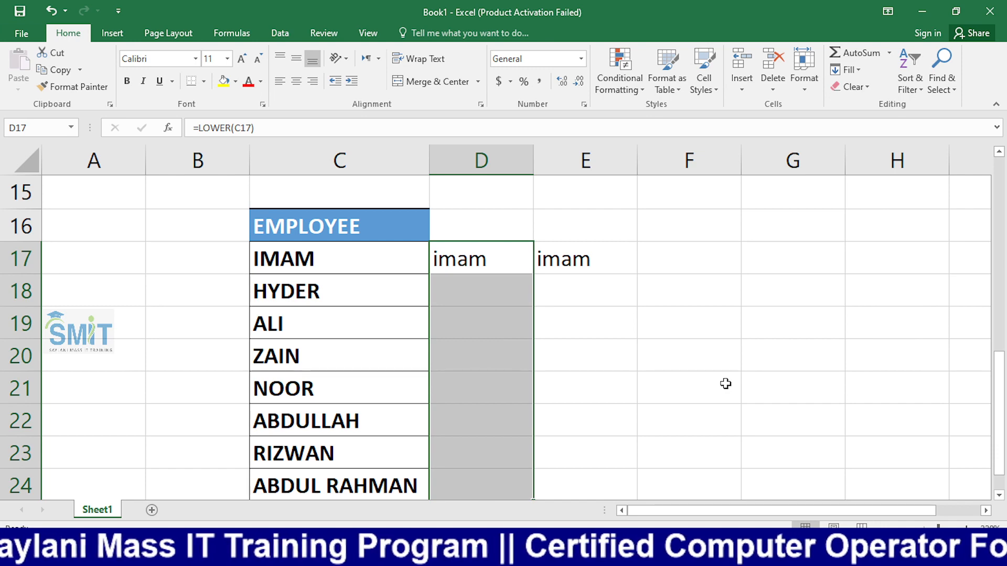
{"action": "left_click", "coordinate": [726, 384]}
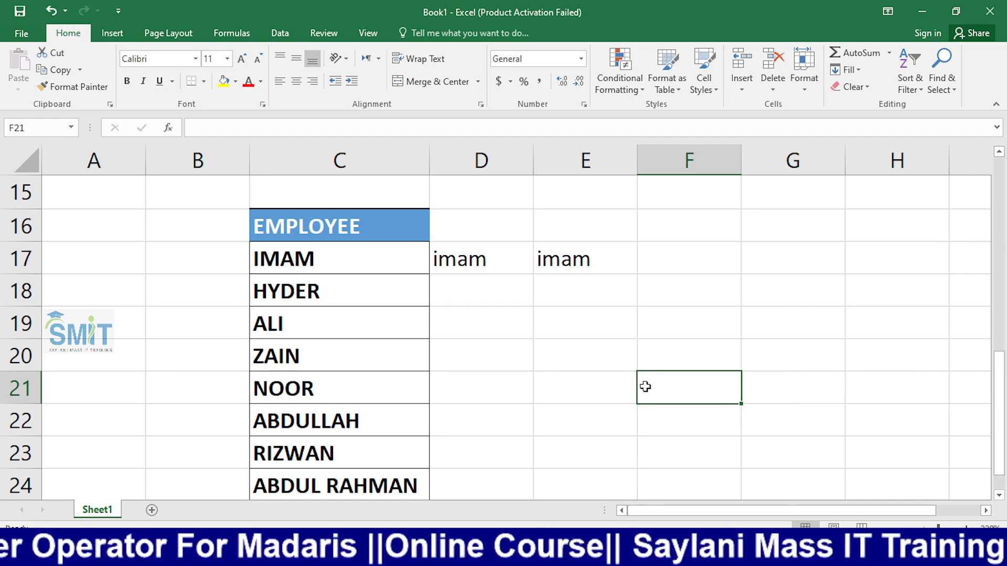
Fill the LOWER formula from D17 down to D24 and autofit the width of column D
{"action": "left_click", "coordinate": [497, 264]}
{"action": "double_click", "coordinate": [470, 265]}
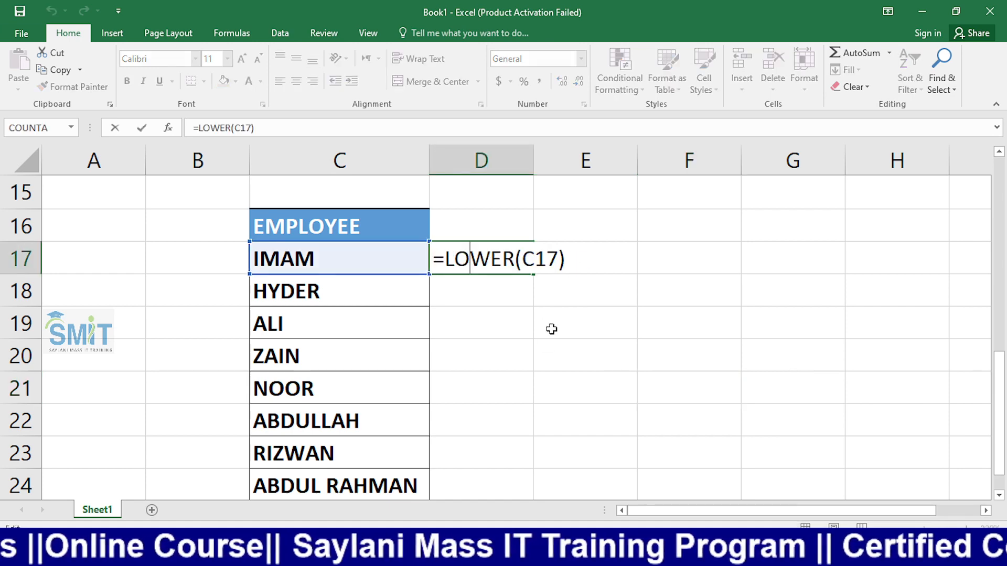
{"action": "key", "text": "Return"}
{"action": "left_click", "coordinate": [488, 260]}
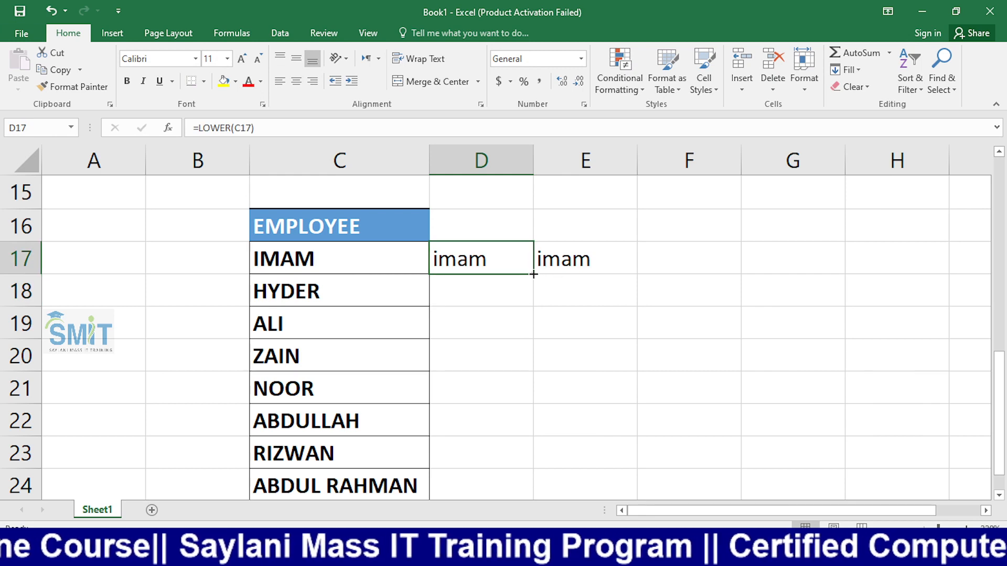
{"action": "left_click_drag", "start_coordinate": [533, 274], "coordinate": [496, 457]}
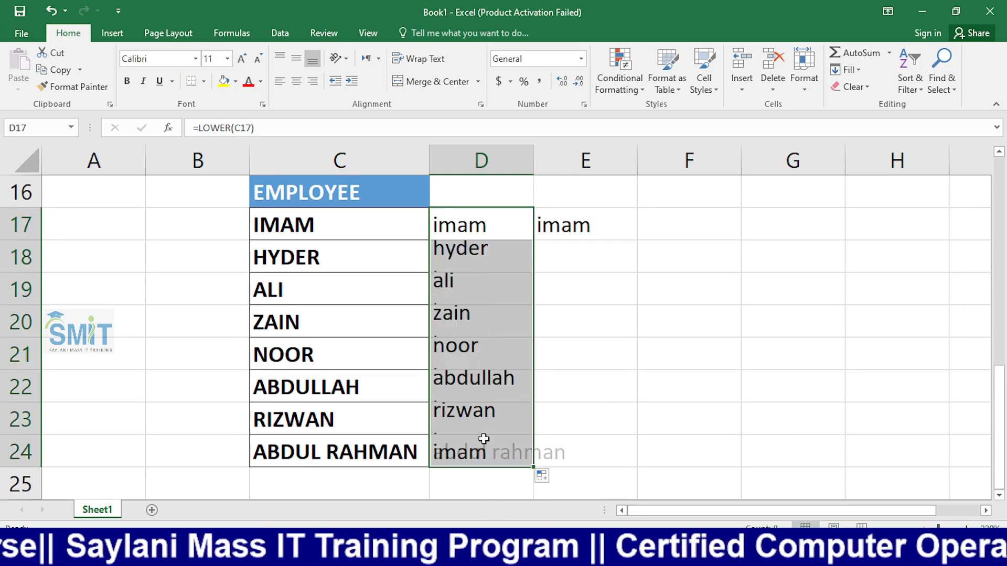
{"action": "double_click", "coordinate": [533, 160]}
Compare the quoted-text LOWER formula in E17 with the cell-reference formulas in column D
{"action": "left_click", "coordinate": [614, 227]}
{"action": "left_click", "coordinate": [647, 326]}
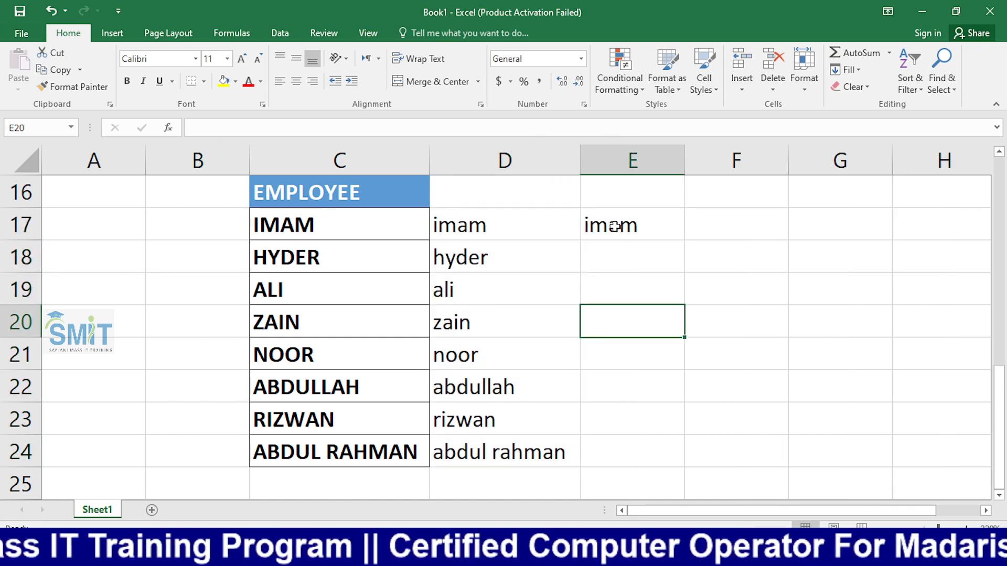
{"action": "left_click", "coordinate": [668, 227]}
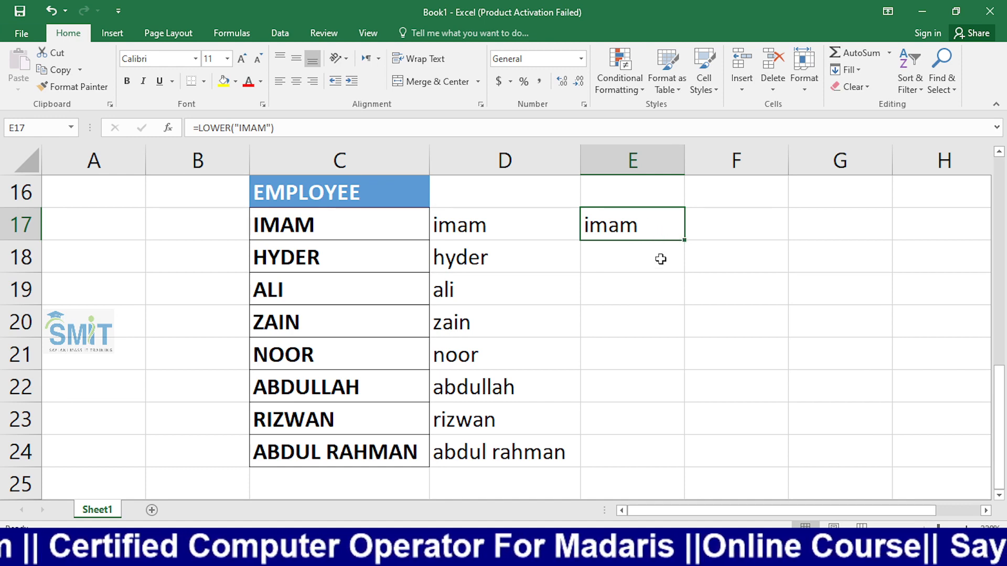
{"action": "left_click", "coordinate": [654, 299]}
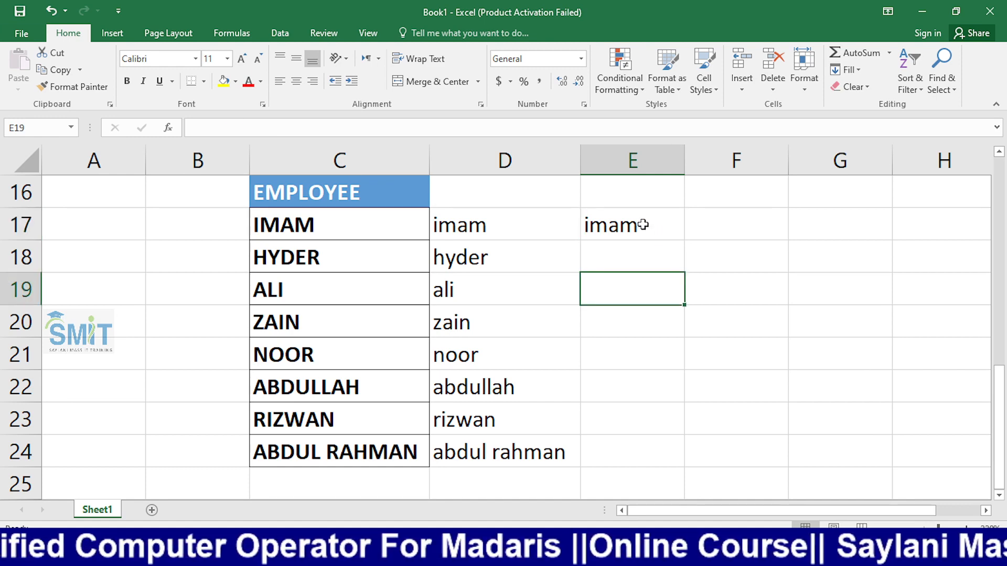
{"action": "left_click", "coordinate": [646, 226]}
{"action": "left_click", "coordinate": [652, 296]}
{"action": "left_click", "coordinate": [655, 225]}
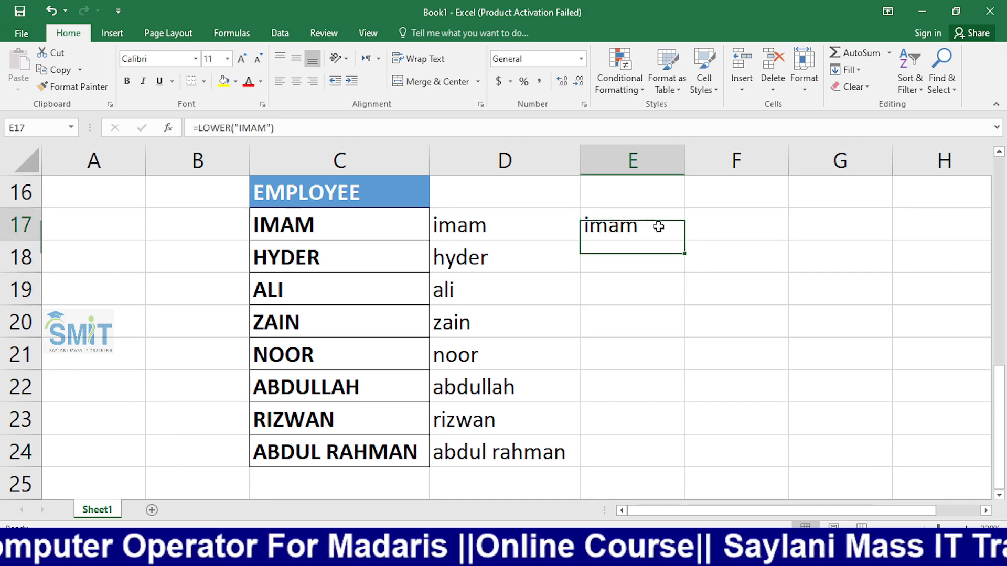
{"action": "left_click", "coordinate": [650, 248]}
{"action": "left_click", "coordinate": [645, 234]}
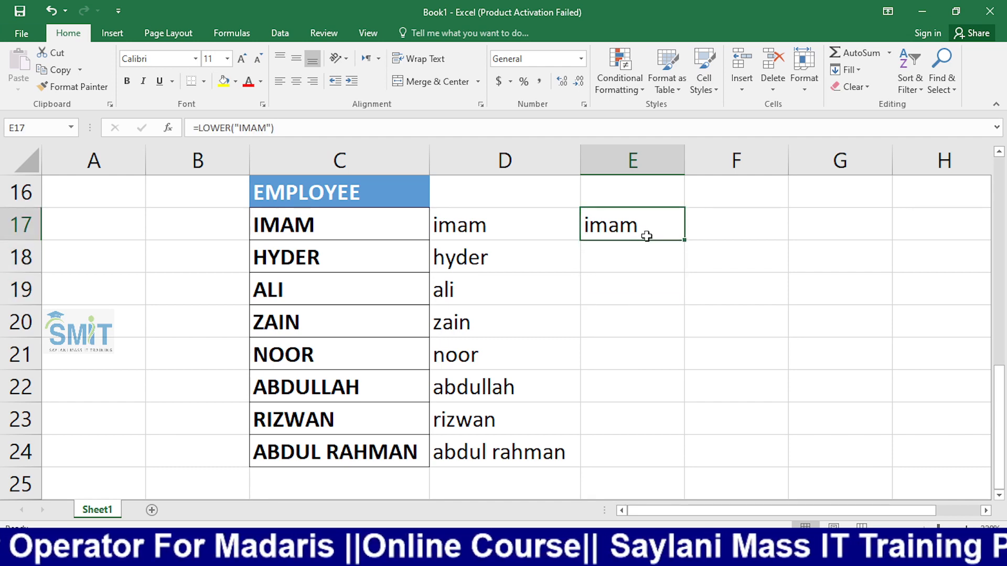
{"action": "left_click_drag", "start_coordinate": [658, 225], "coordinate": [662, 435]}
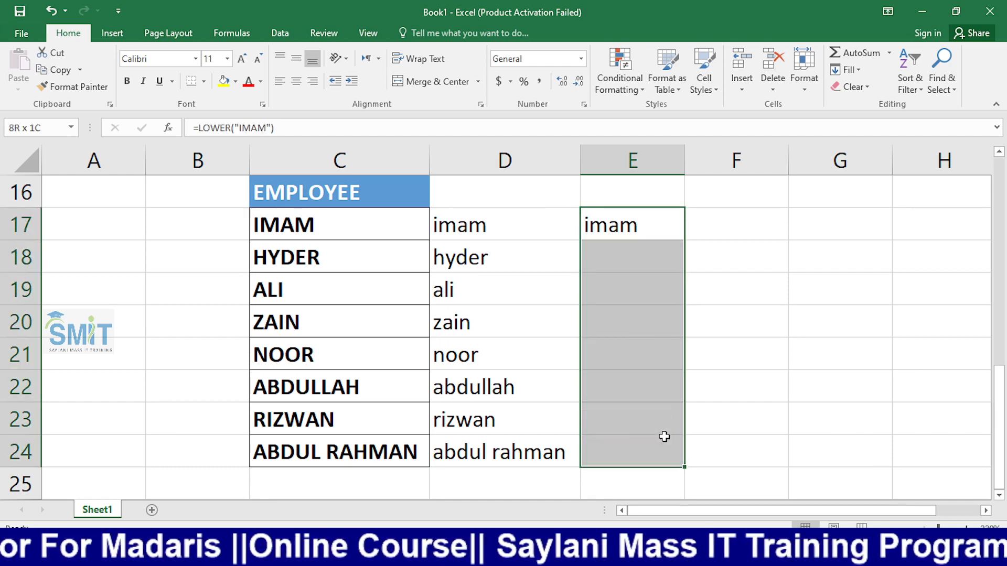
{"action": "left_click", "coordinate": [762, 357]}
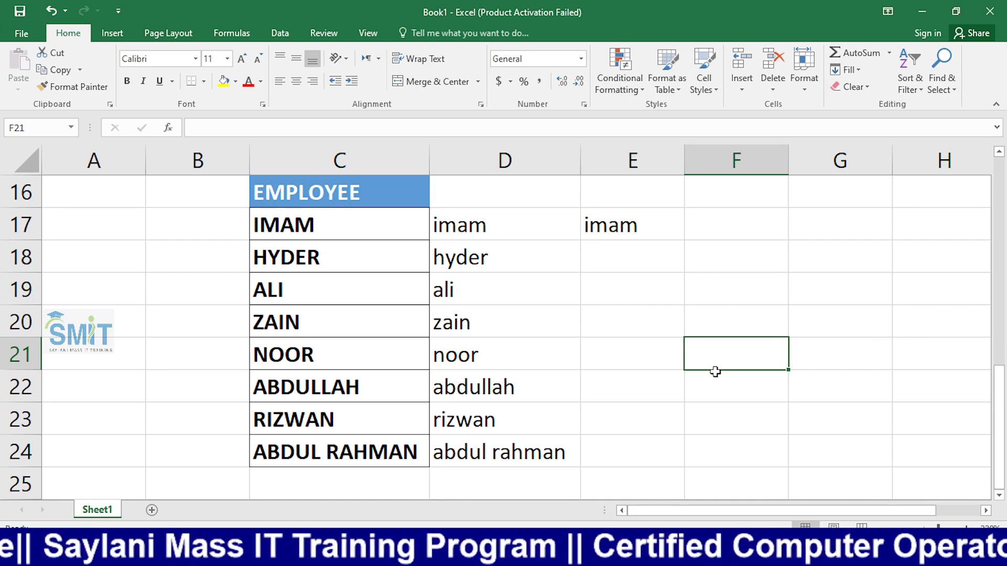
{"action": "left_click", "coordinate": [604, 286]}
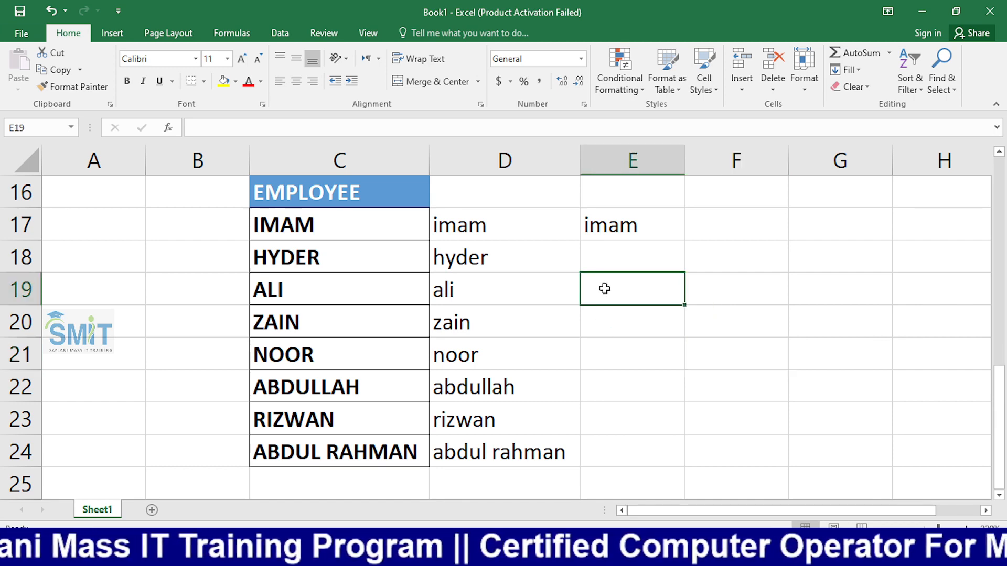
{"action": "left_click", "coordinate": [483, 224]}
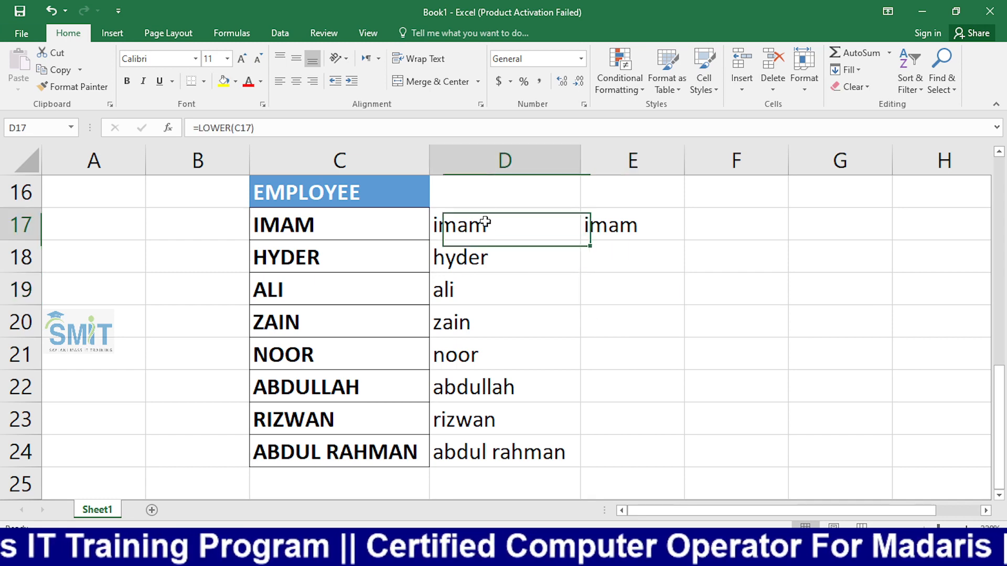
{"action": "left_click", "coordinate": [538, 340]}
{"action": "key", "text": "Down"}
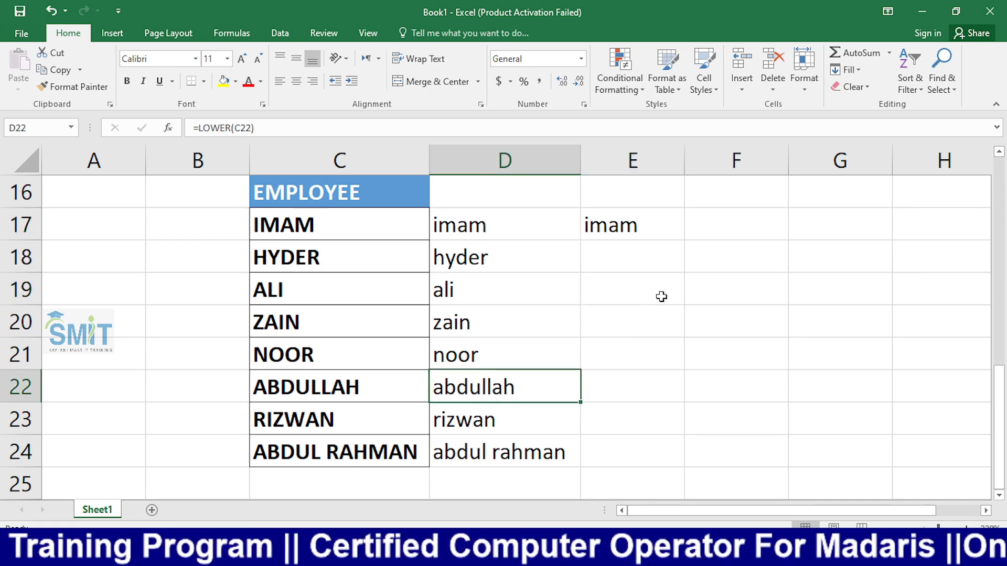
Fill the quoted-text LOWER formula from E17 down to E24
{"action": "left_click", "coordinate": [651, 235]}
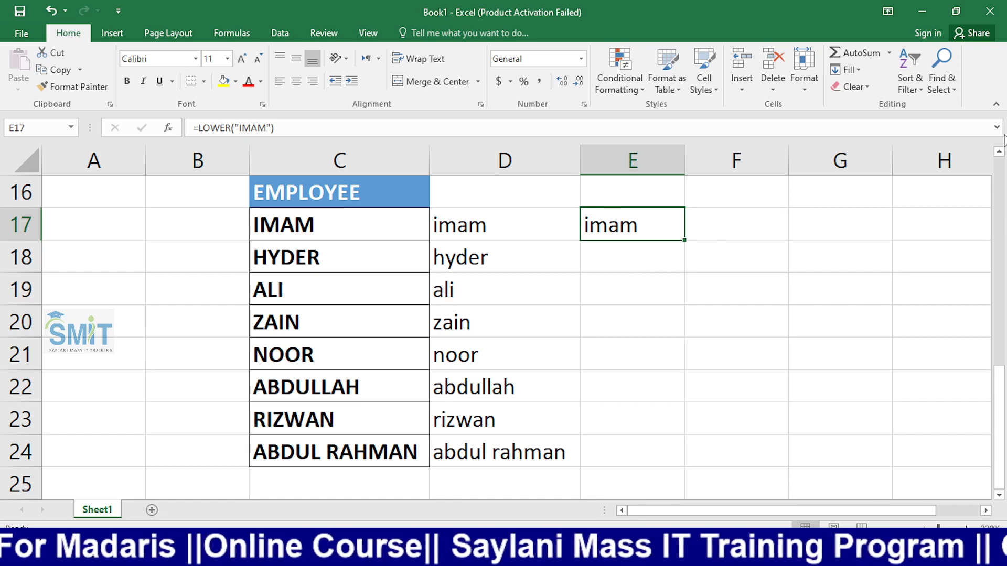
{"action": "left_click_drag", "start_coordinate": [684, 240], "coordinate": [681, 474]}
{"action": "left_click", "coordinate": [722, 400]}
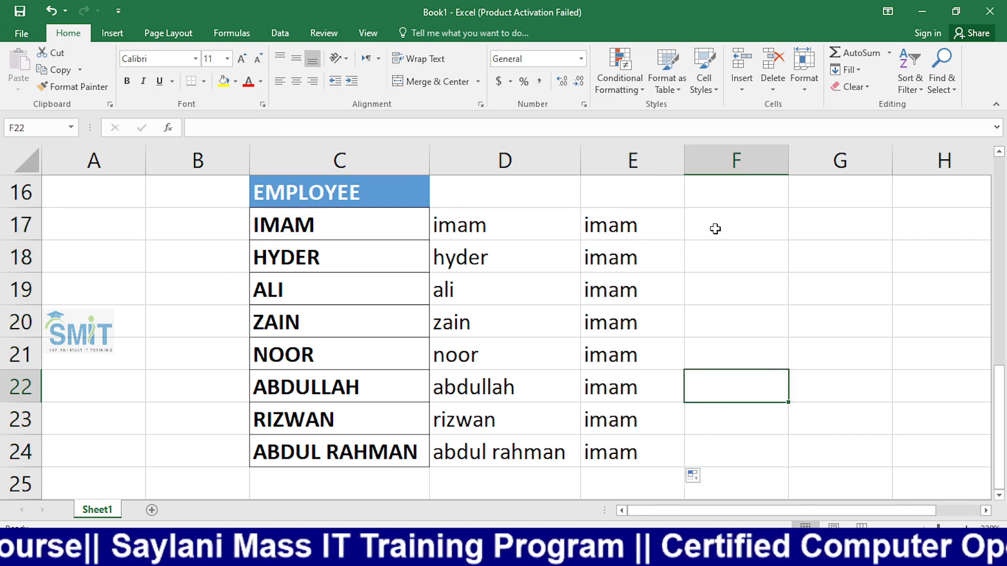
Review the lowercase names in D17:D24 alongside the quoted-text results in column E
{"action": "left_click", "coordinate": [696, 231]}
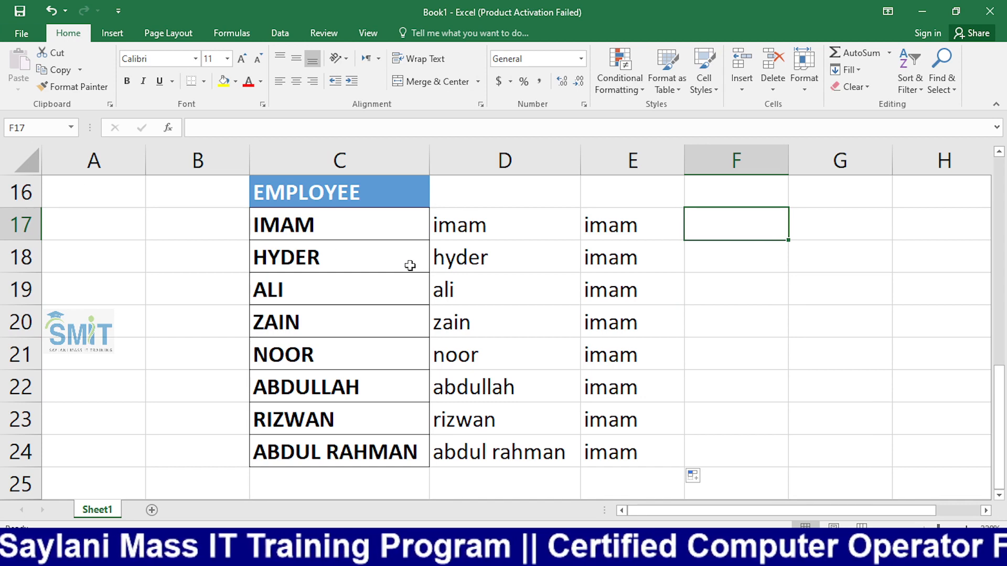
{"action": "left_click_drag", "start_coordinate": [478, 223], "coordinate": [477, 452]}
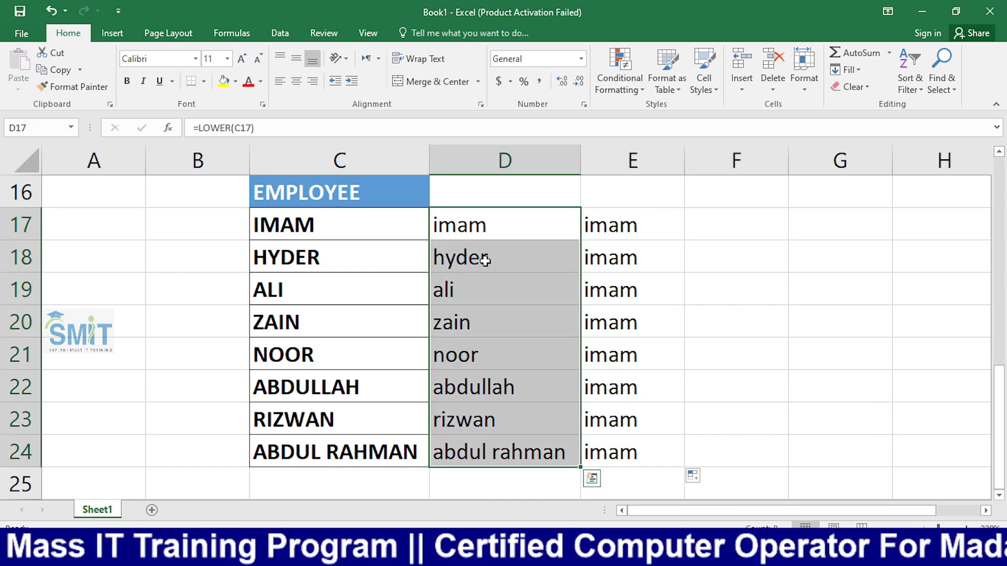
{"action": "left_click", "coordinate": [496, 221]}
{"action": "left_click_drag", "start_coordinate": [499, 234], "coordinate": [497, 448]}
{"action": "left_click", "coordinate": [791, 218]}
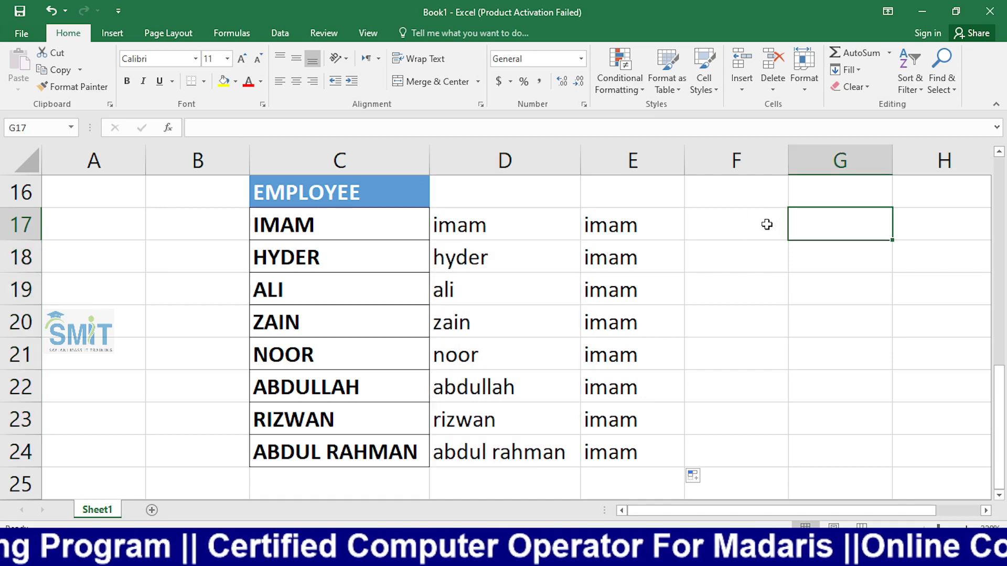
{"action": "left_click", "coordinate": [493, 244]}
{"action": "left_click", "coordinate": [505, 482]}
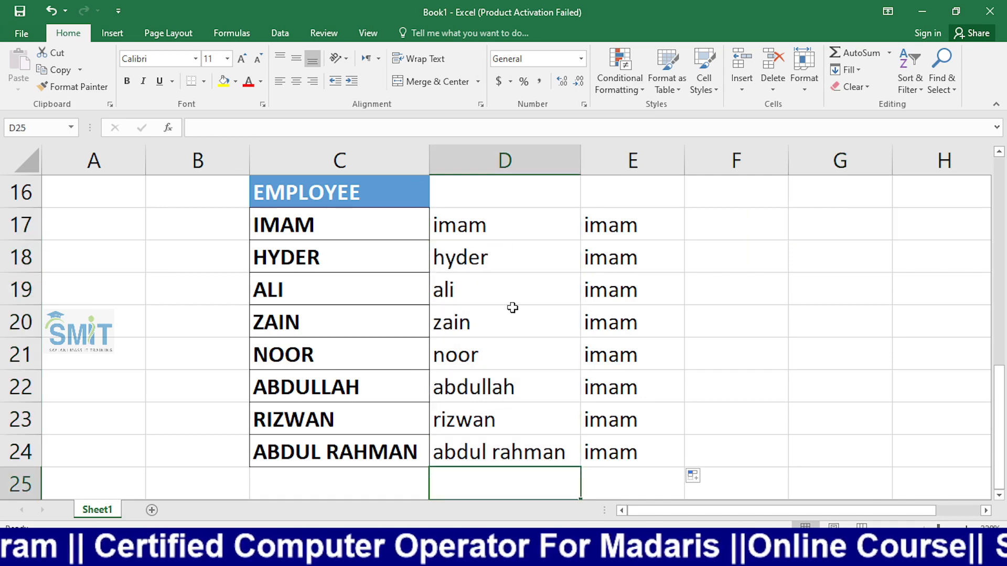
{"action": "left_click_drag", "start_coordinate": [505, 232], "coordinate": [505, 434]}
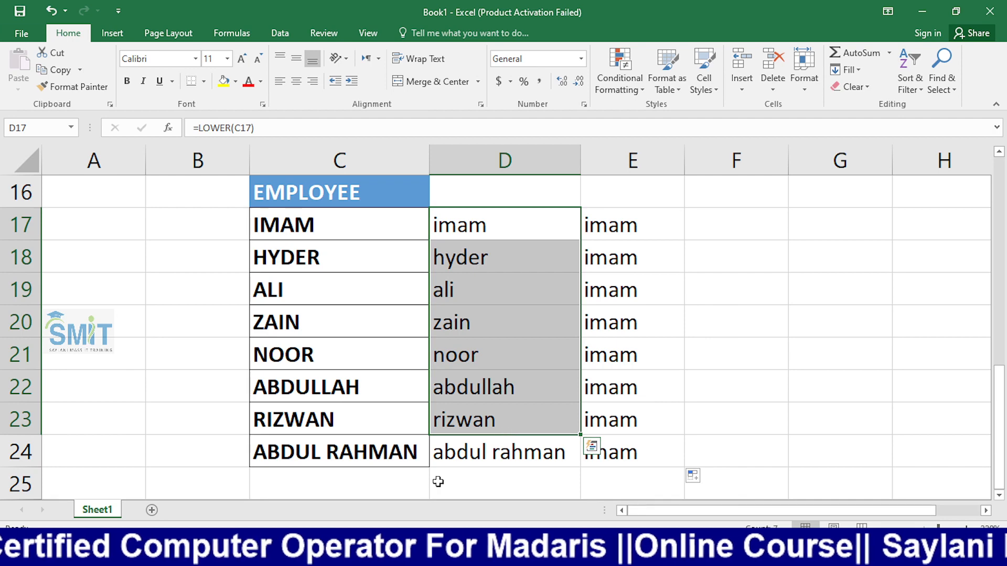
{"action": "left_click", "coordinate": [616, 347]}
{"action": "left_click_drag", "start_coordinate": [542, 229], "coordinate": [544, 456]}
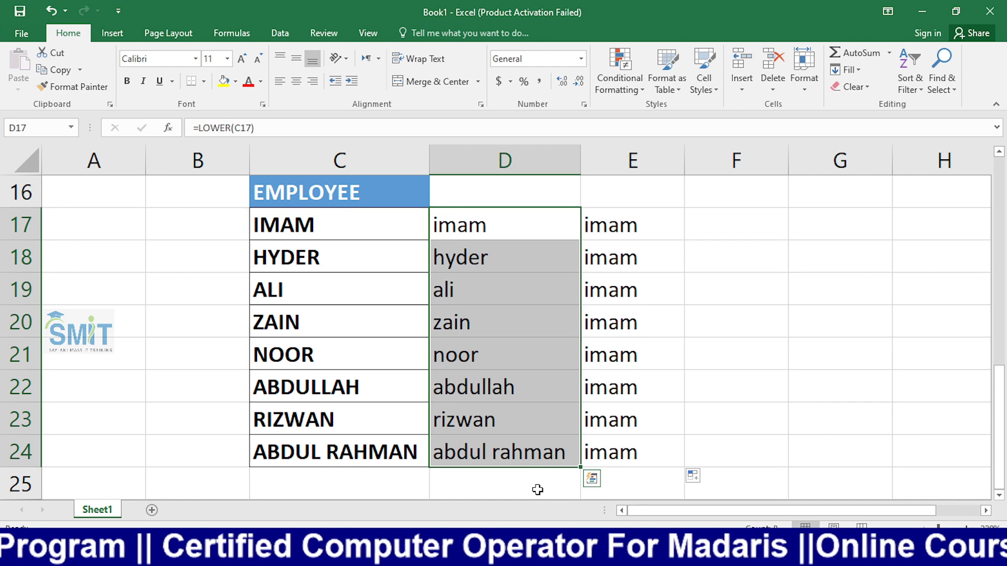
Enter an UPPER formula in F17 that references the lowercase name in D17
{"action": "left_click", "coordinate": [693, 335]}
{"action": "left_click", "coordinate": [763, 218]}
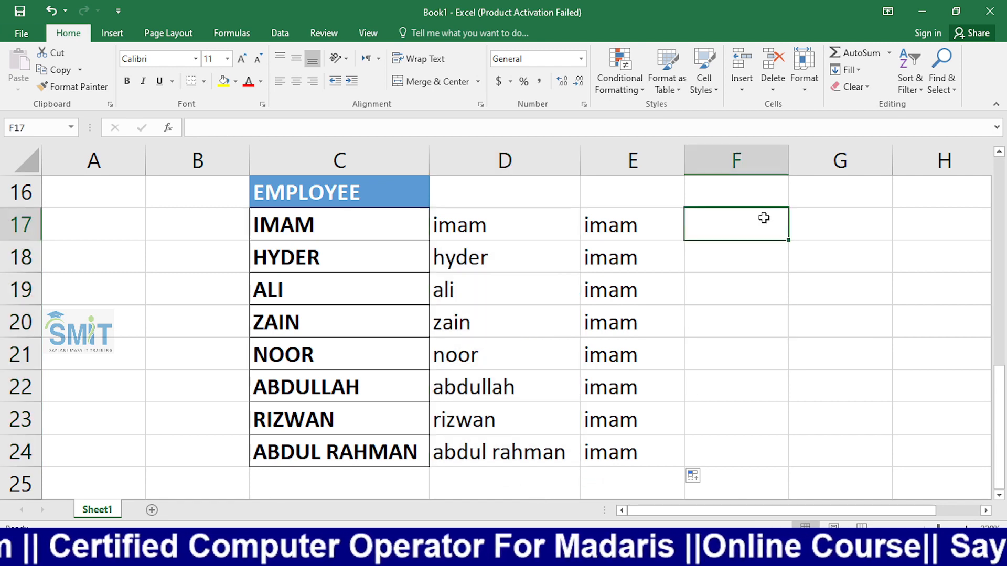
{"action": "type", "text": "="}
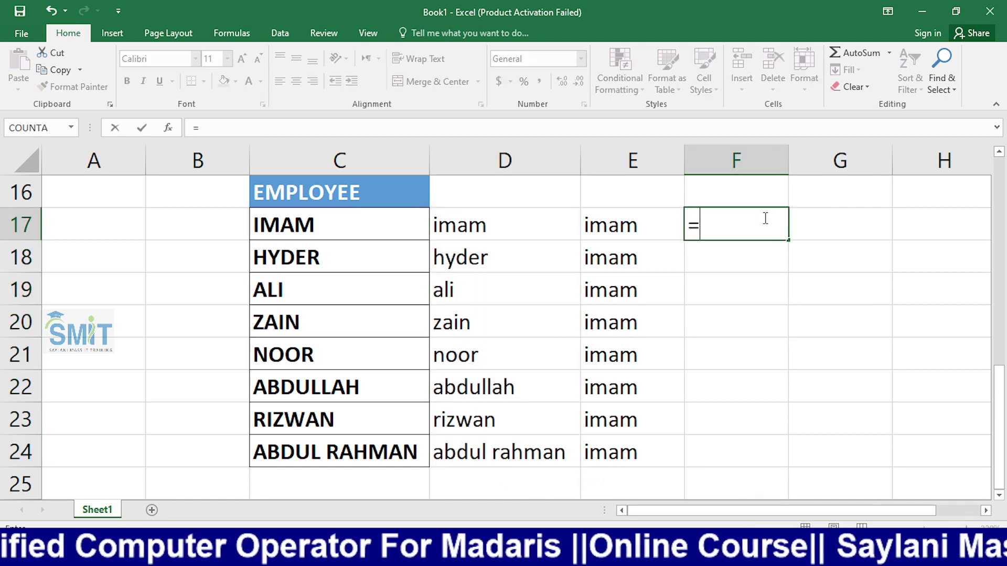
{"action": "type", "text": "UP"}
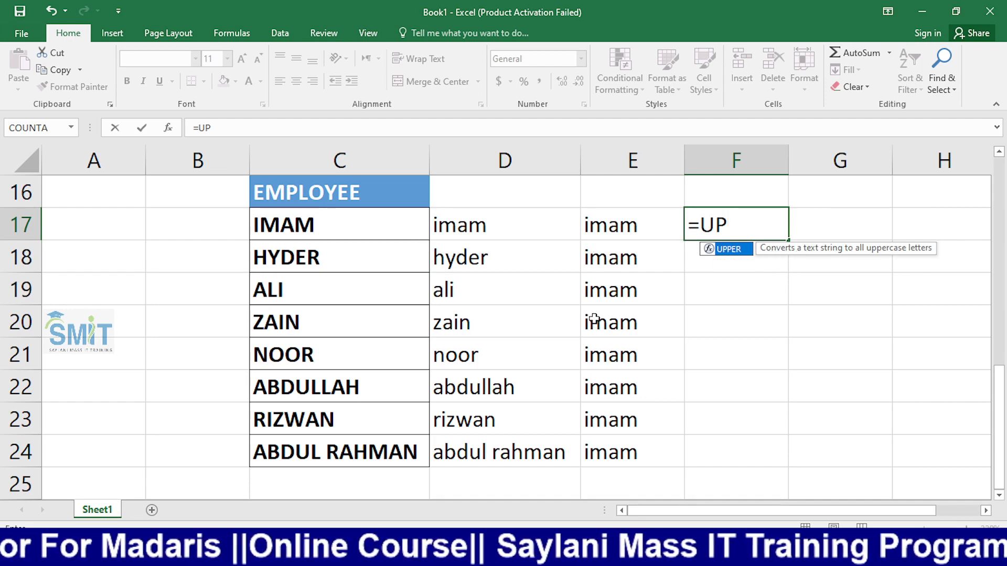
{"action": "key", "text": "Tab"}
{"action": "left_click", "coordinate": [543, 220]}
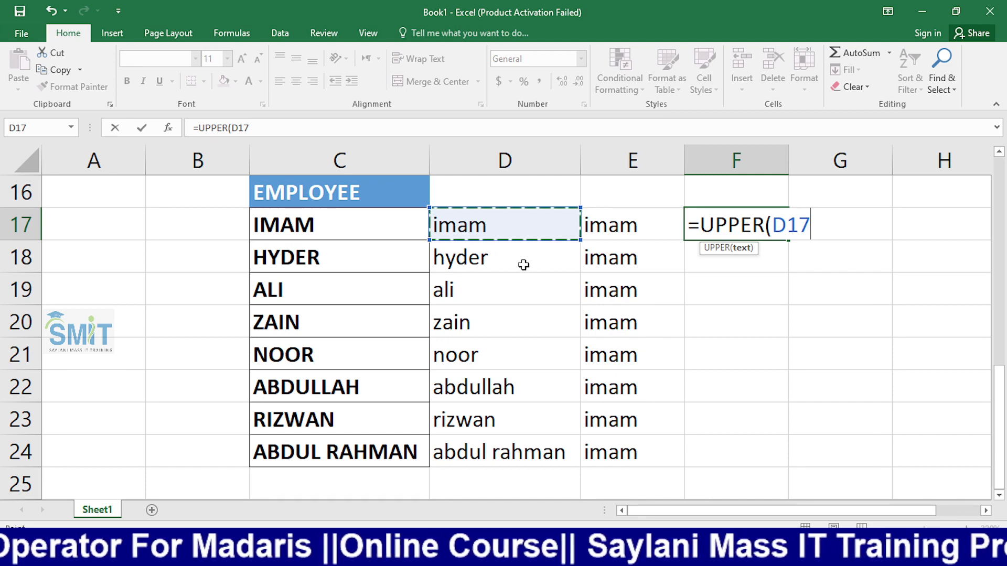
{"action": "key", "text": "Return"}
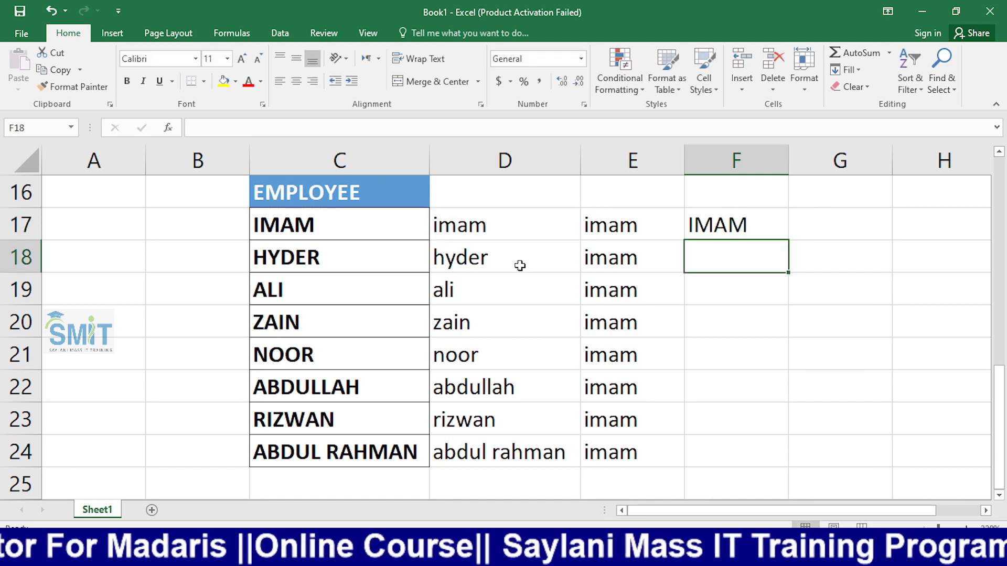
Fill the UPPER formula from F17 down to F24
{"action": "left_click", "coordinate": [702, 227]}
{"action": "left_click_drag", "start_coordinate": [788, 240], "coordinate": [756, 455]}
{"action": "left_click", "coordinate": [852, 400]}
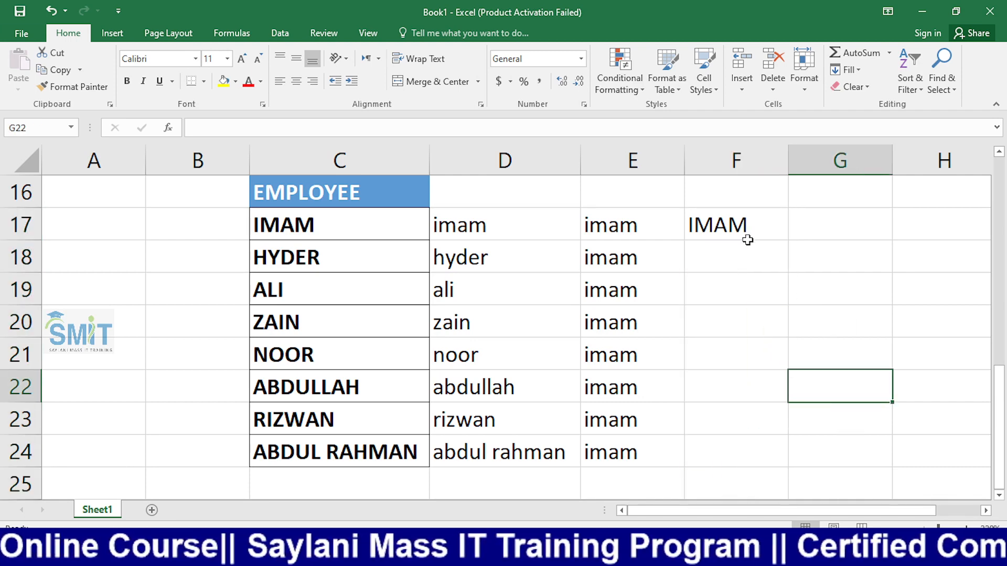
{"action": "left_click", "coordinate": [748, 240]}
{"action": "left_click_drag", "start_coordinate": [788, 240], "coordinate": [779, 457]}
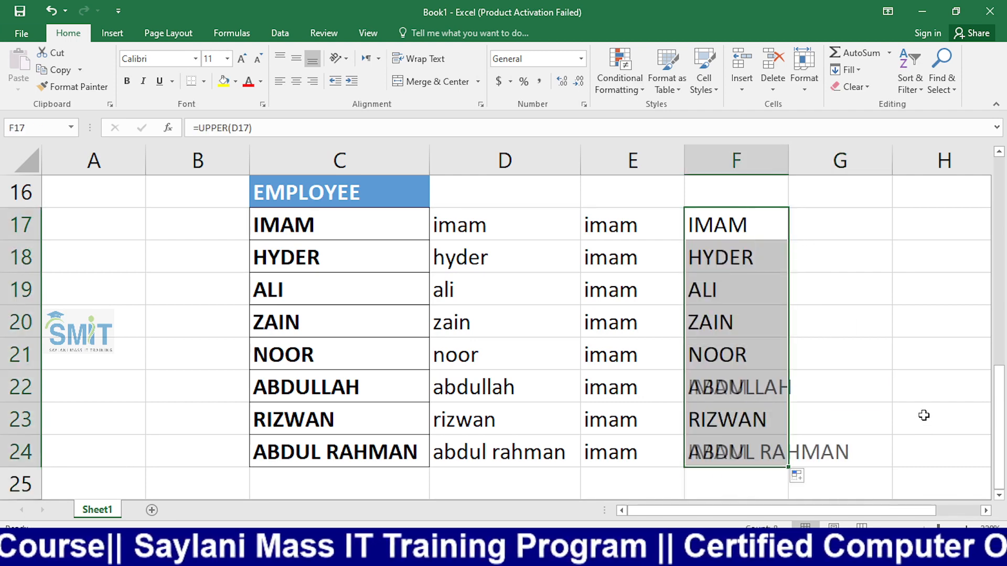
{"action": "left_click", "coordinate": [913, 396]}
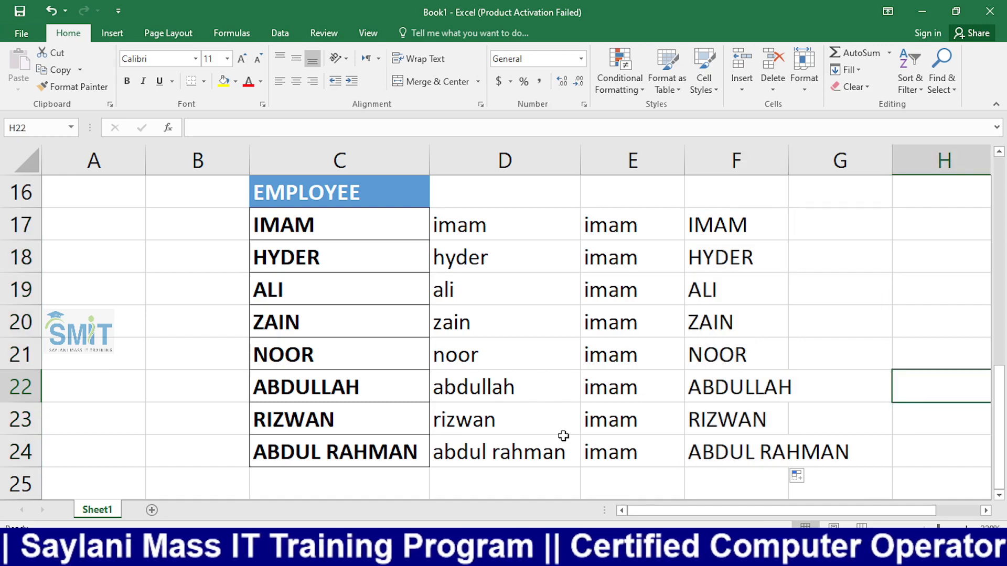
{"action": "key", "text": "alt+Tab"}
{"action": "left_click", "coordinate": [130, 419]}
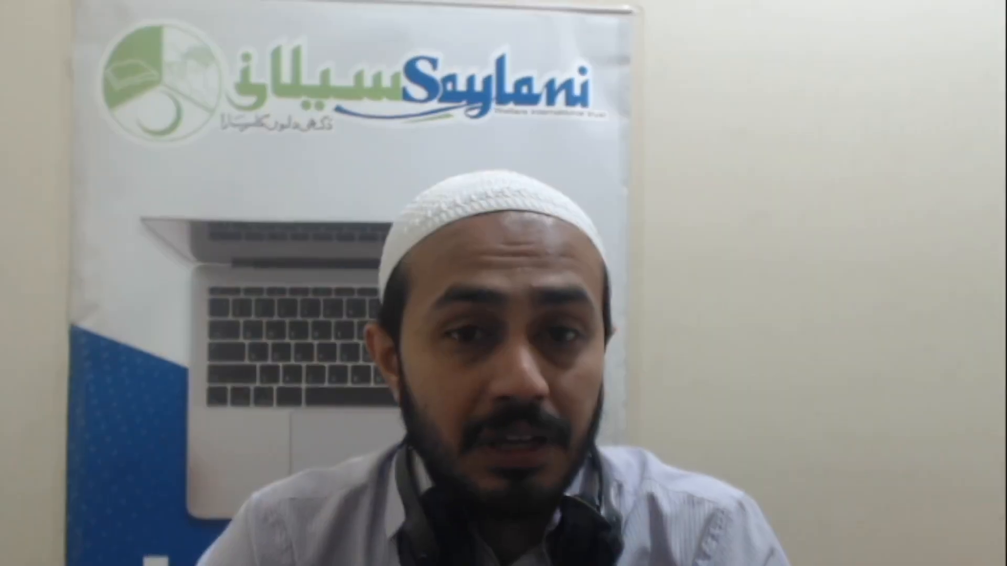
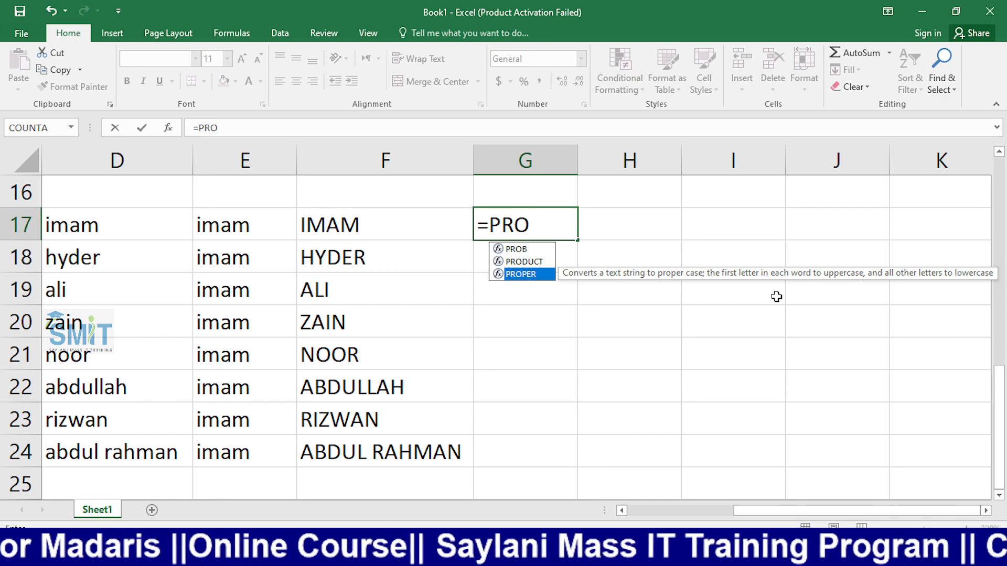
Complete the PROPER formula in G17 with a reference to the uppercase name in F17
{"action": "key", "text": "Tab"}
{"action": "key", "text": "Left"}
{"action": "key", "text": "Left"}
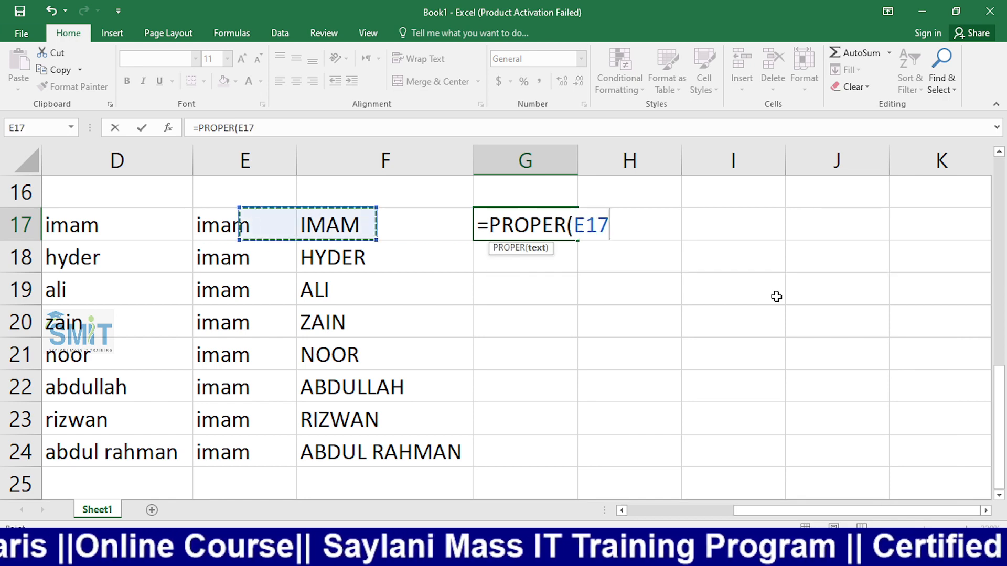
{"action": "key", "text": "Left"}
{"action": "key", "text": "Left"}
{"action": "key", "text": "Right"}
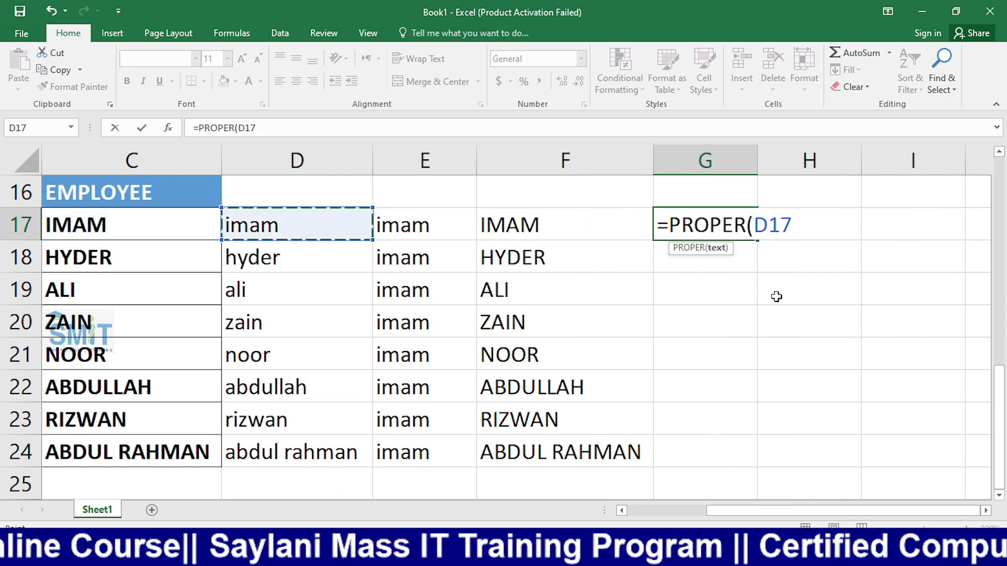
{"action": "key", "text": "Right"}
{"action": "key", "text": "Right"}
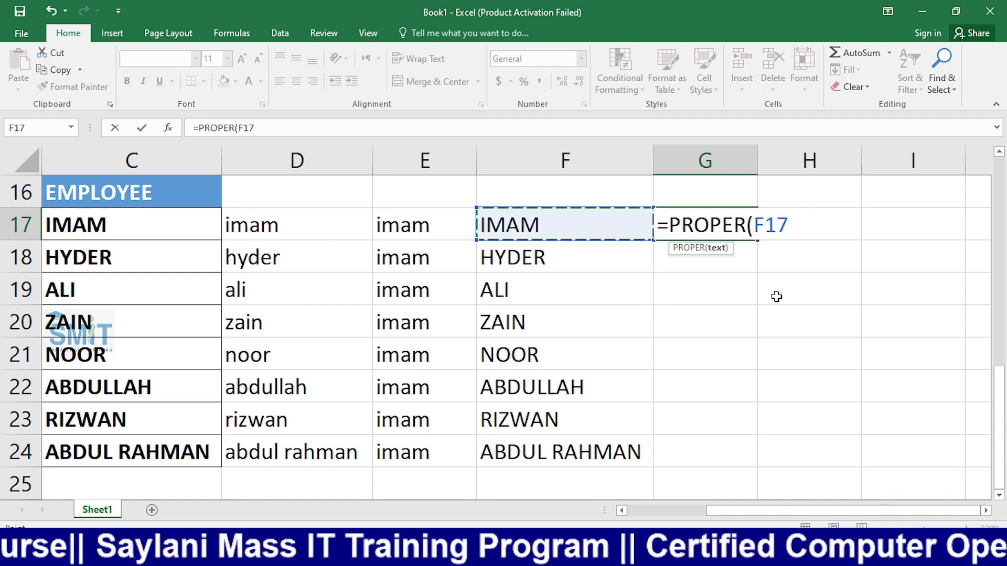
{"action": "key", "text": "Return"}
Fill the PROPER formula from G17 down to G24 and autofit the width of column G
{"action": "left_click", "coordinate": [730, 218]}
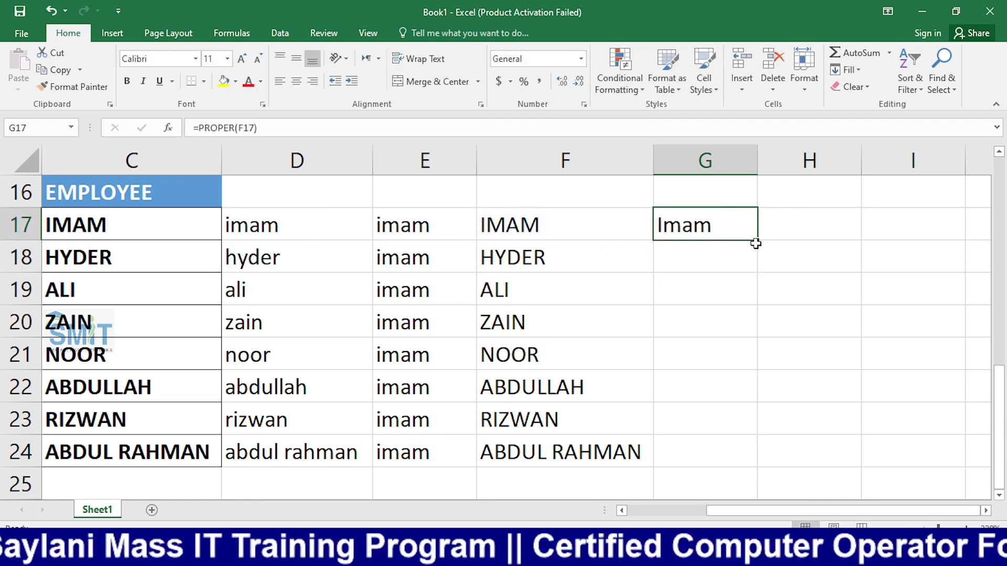
{"action": "left_click_drag", "start_coordinate": [756, 240], "coordinate": [749, 462]}
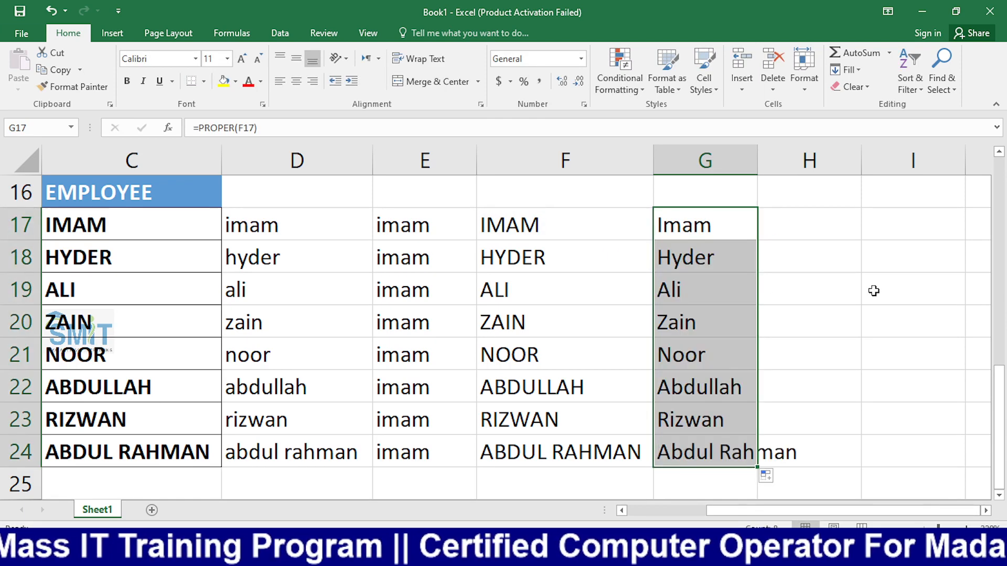
{"action": "left_click", "coordinate": [753, 153]}
{"action": "double_click", "coordinate": [761, 152]}
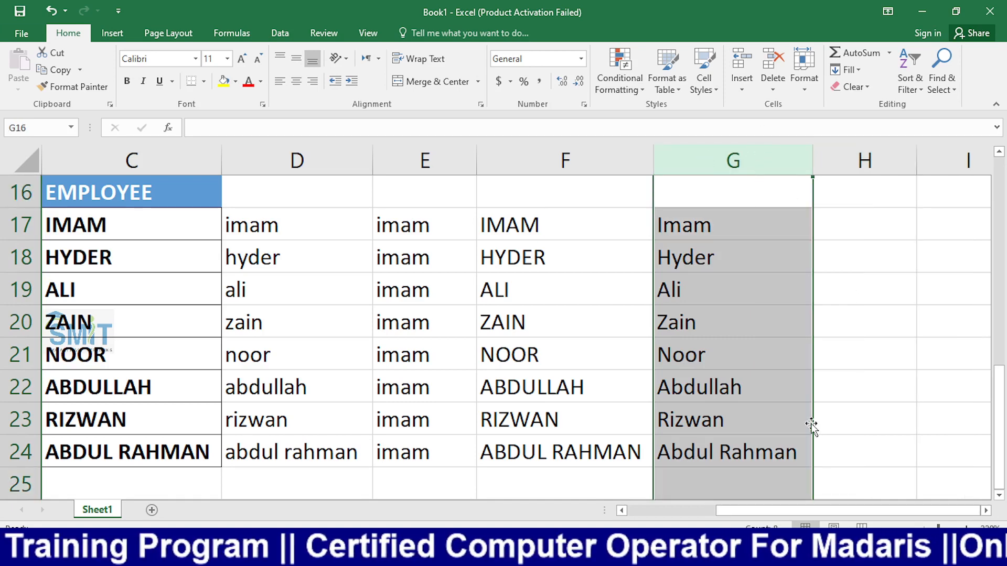
{"action": "left_click", "coordinate": [766, 453]}
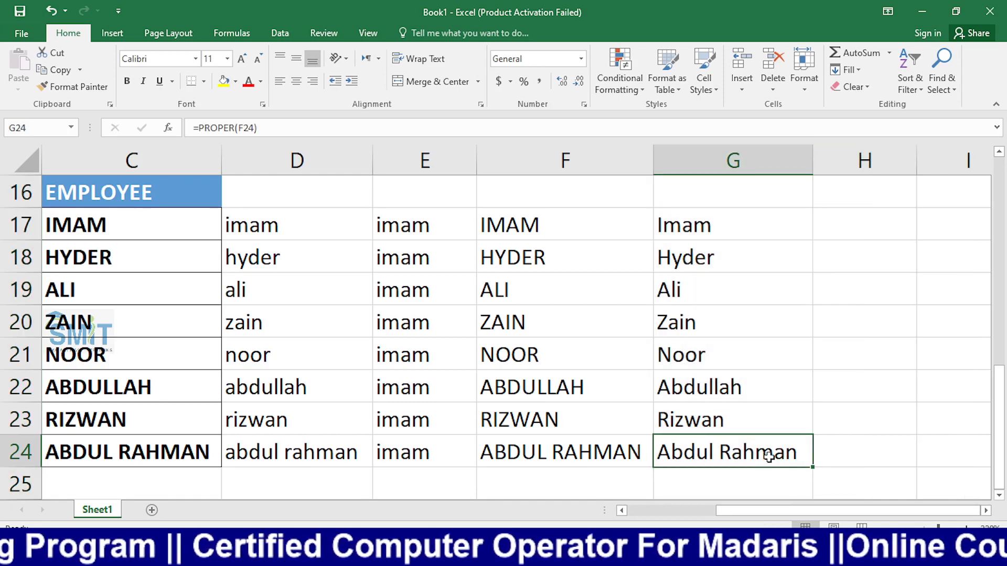
{"action": "left_click", "coordinate": [556, 445]}
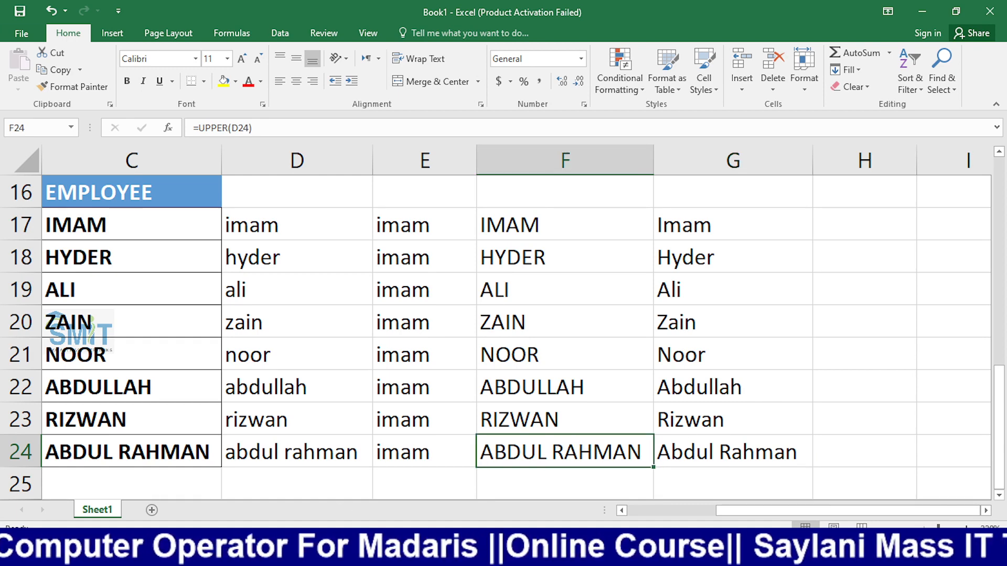
Switch to Chrome and look at the Facebook live dashboard and the Excel.pptx preview in Classroom
{"action": "left_click", "coordinate": [449, 550]}
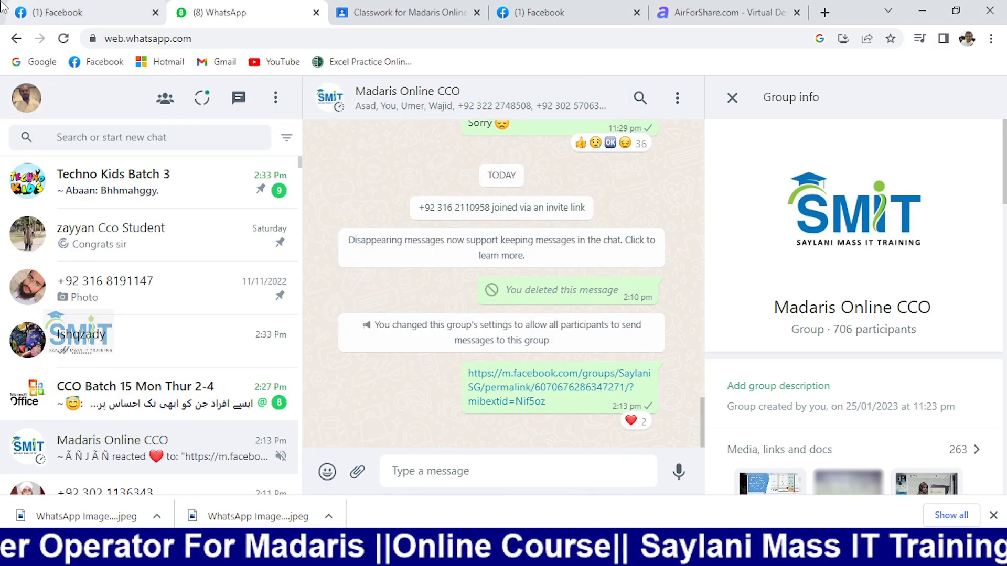
{"action": "left_click", "coordinate": [43, 12]}
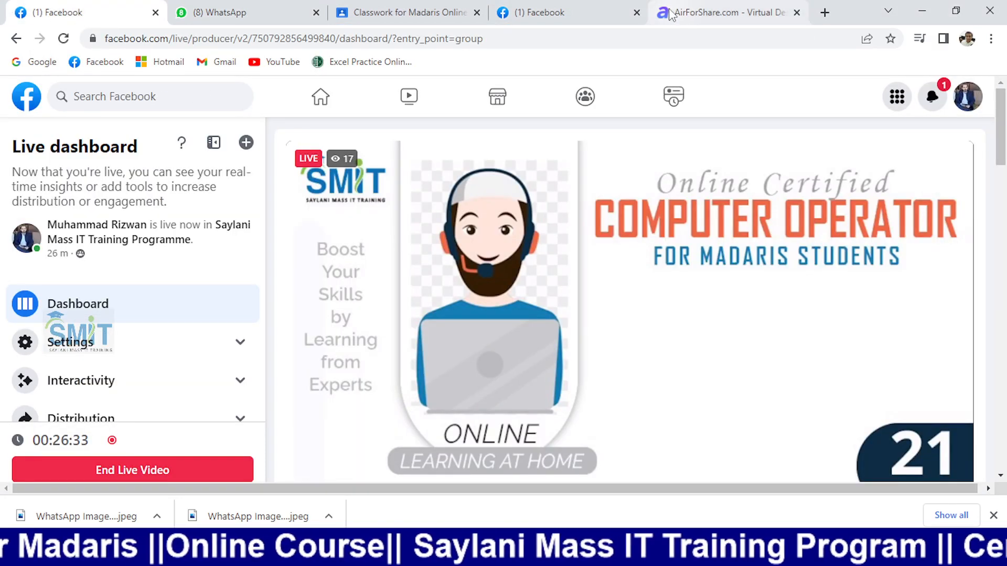
{"action": "left_click", "coordinate": [449, 8]}
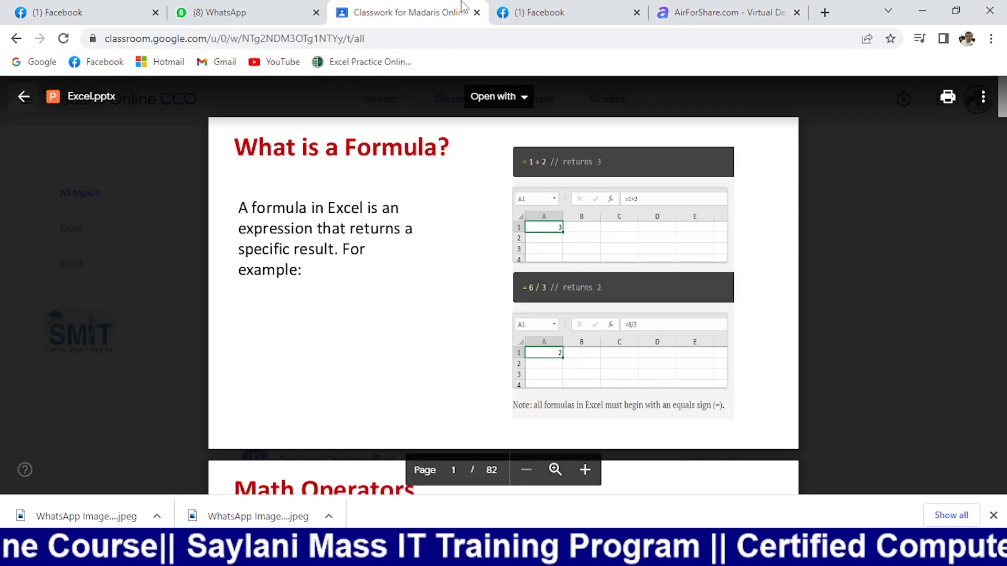
Open Google Classroom in a new browser tab and go to the classwork of the Madaris Online CCO class
{"action": "key", "text": "ctrl+t"}
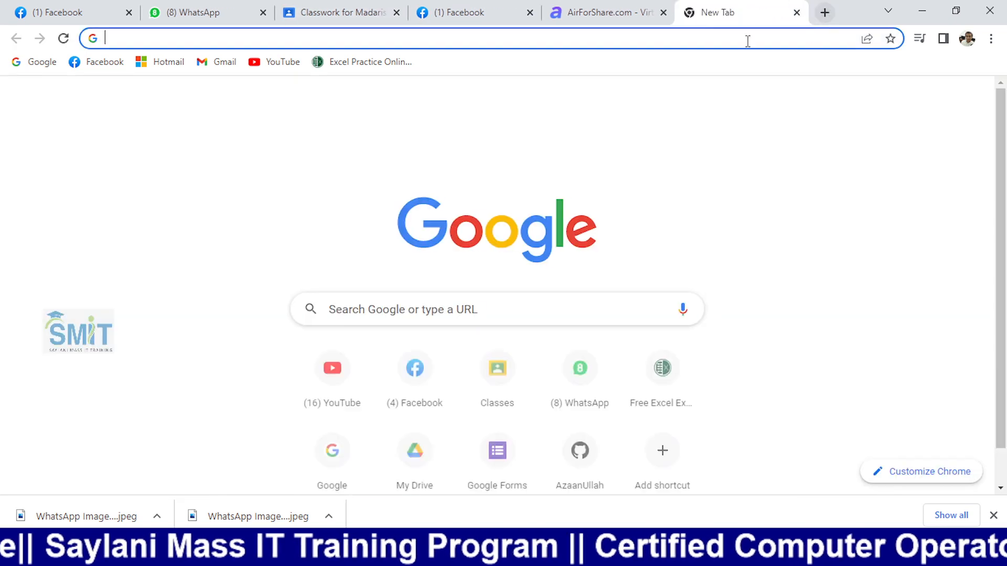
{"action": "left_click", "coordinate": [748, 41]}
{"action": "type", "text": "cl"}
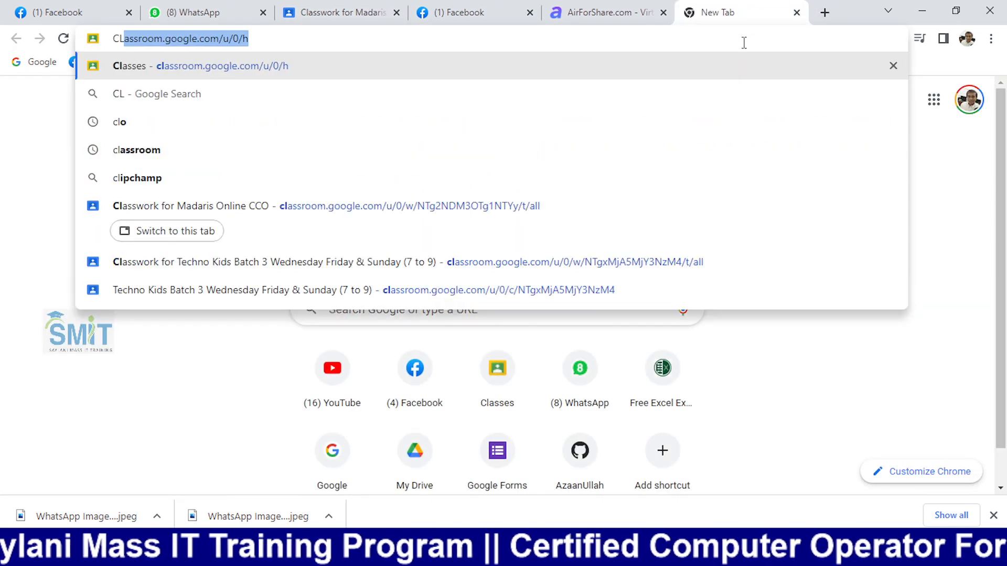
{"action": "key", "text": "Return"}
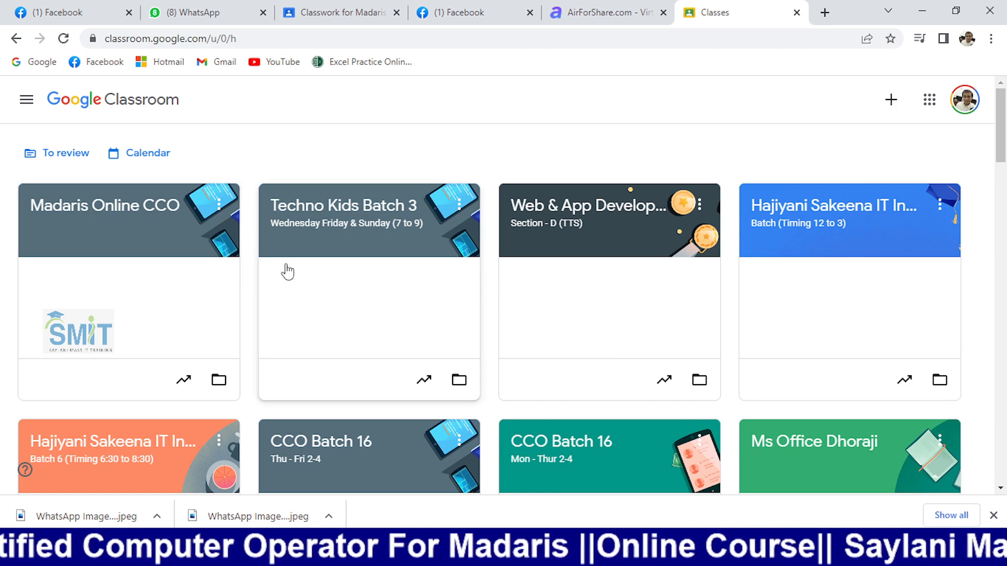
{"action": "left_click", "coordinate": [154, 201]}
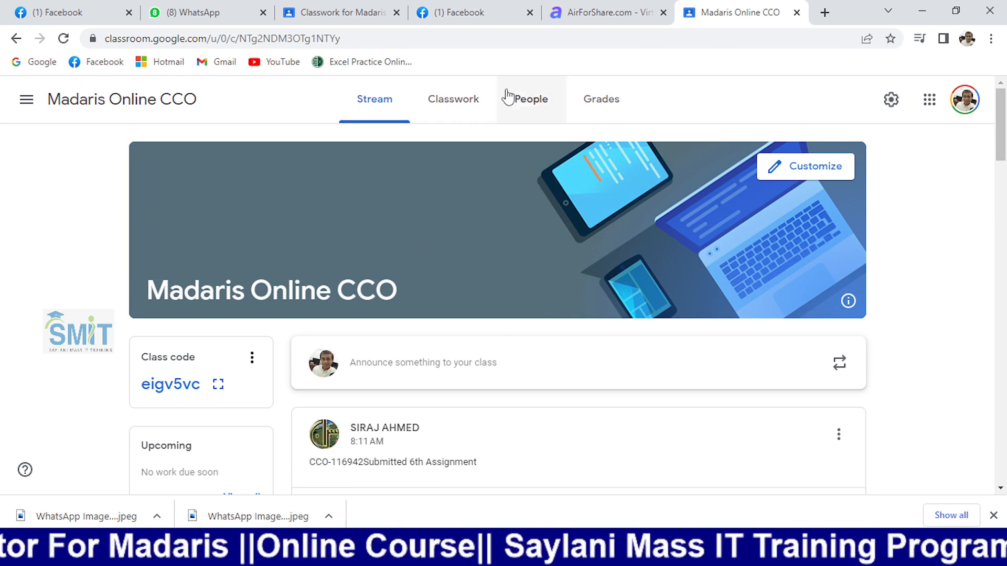
{"action": "left_click", "coordinate": [480, 98]}
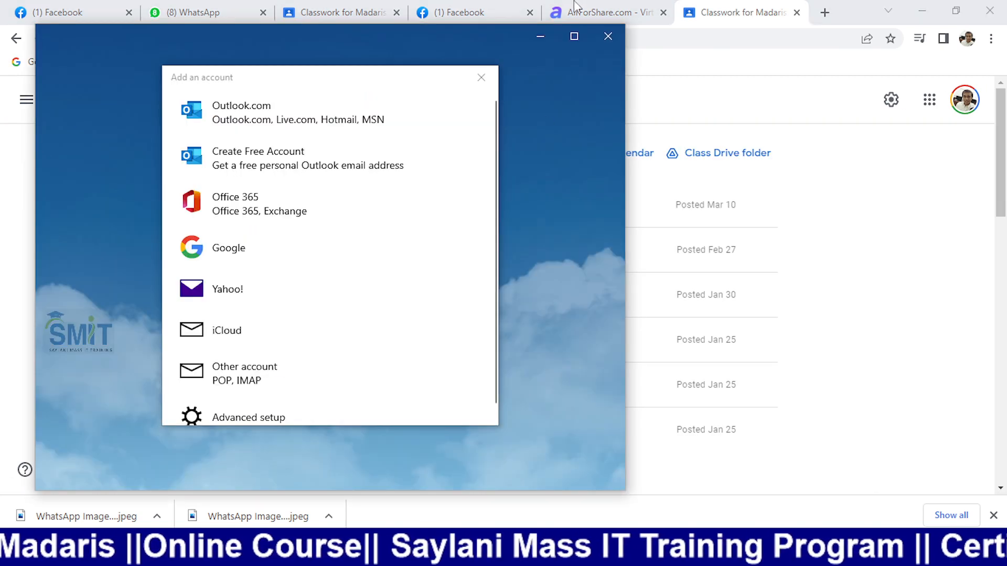
Dismiss the add-account dialog and close the Mail window
{"action": "left_click", "coordinate": [603, 38]}
{"action": "left_click", "coordinate": [493, 87]}
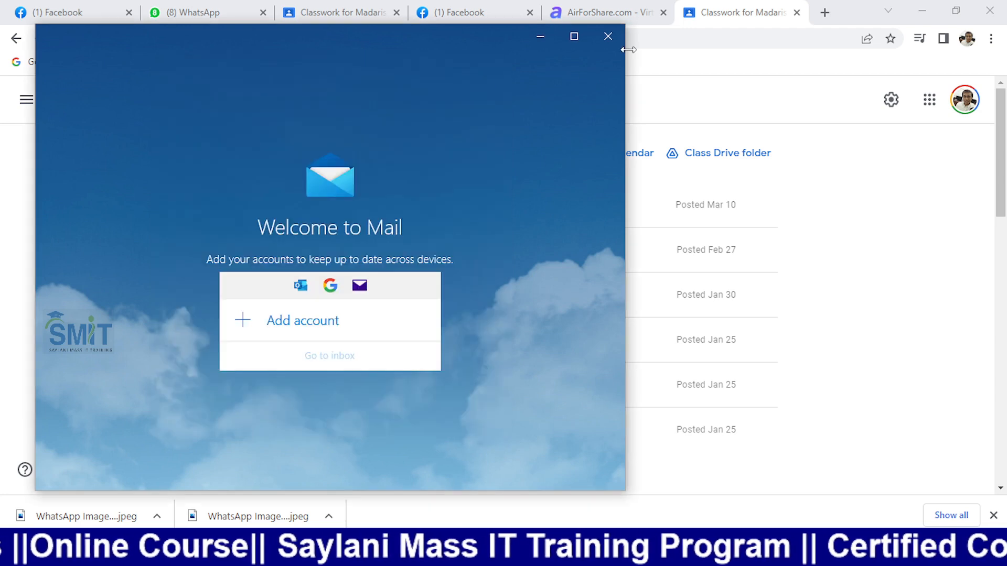
{"action": "left_click", "coordinate": [617, 40]}
Find Assignment 02, posted Mar 8, in the classwork list and open its turned-in student work
{"action": "scroll", "coordinate": [328, 315], "scroll_direction": "down", "scroll_amount": 10}
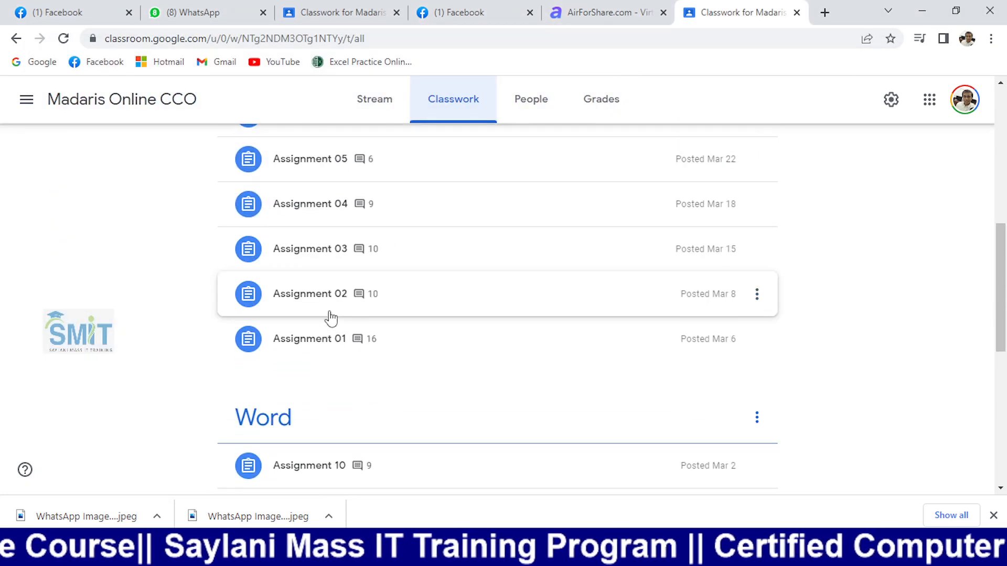
{"action": "left_click", "coordinate": [359, 350]}
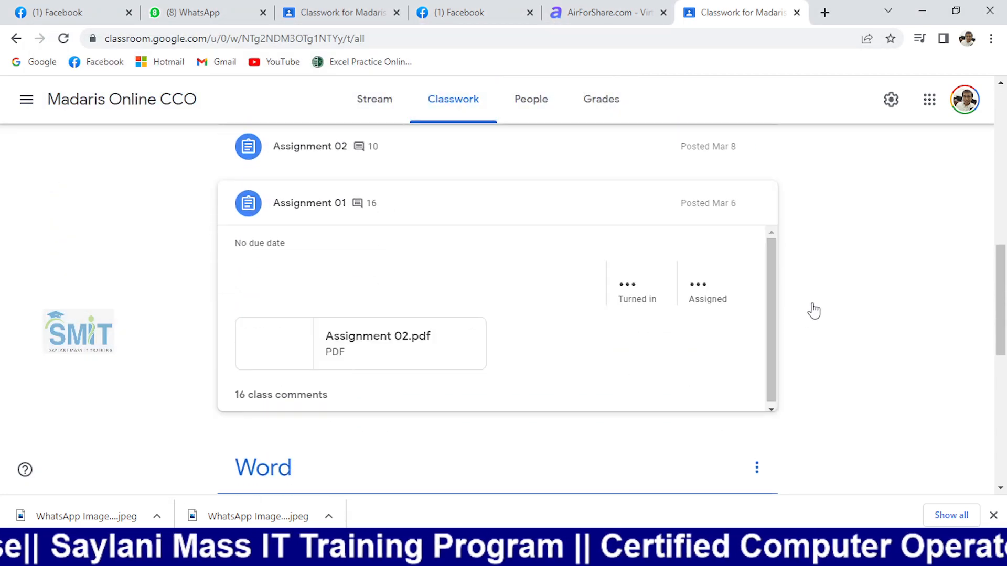
{"action": "scroll", "coordinate": [427, 275], "scroll_direction": "up", "scroll_amount": 2}
{"action": "left_click", "coordinate": [427, 225]}
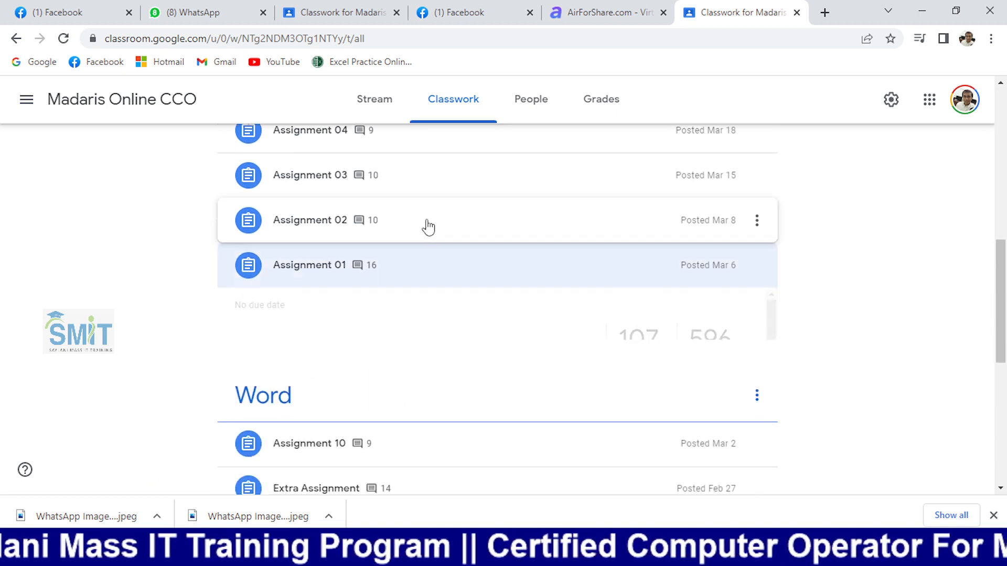
{"action": "left_click", "coordinate": [650, 320]}
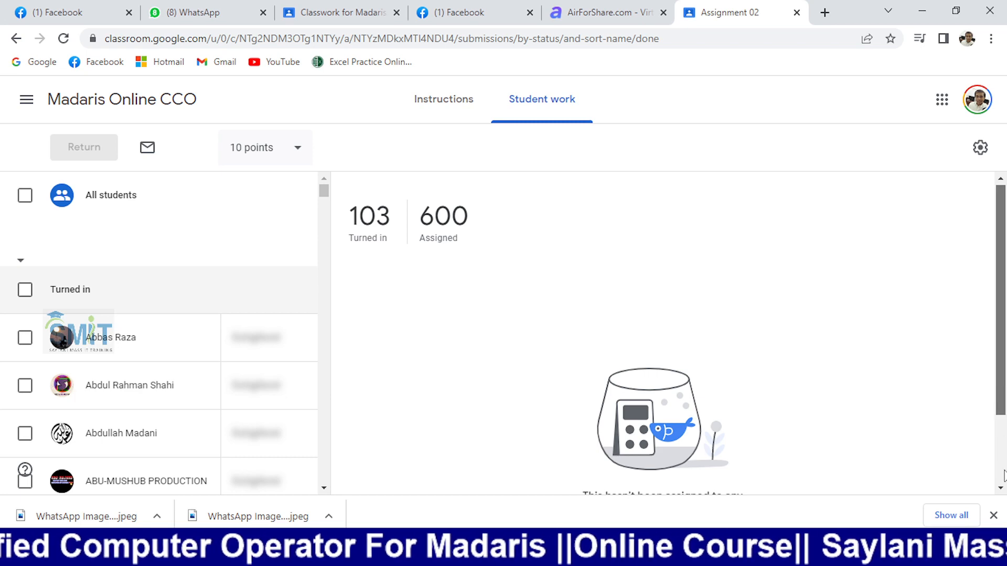
Look through the student submissions turned in for Assignment 02
{"action": "left_click", "coordinate": [1001, 401]}
{"action": "left_click", "coordinate": [1002, 402]}
{"action": "left_click", "coordinate": [1001, 408]}
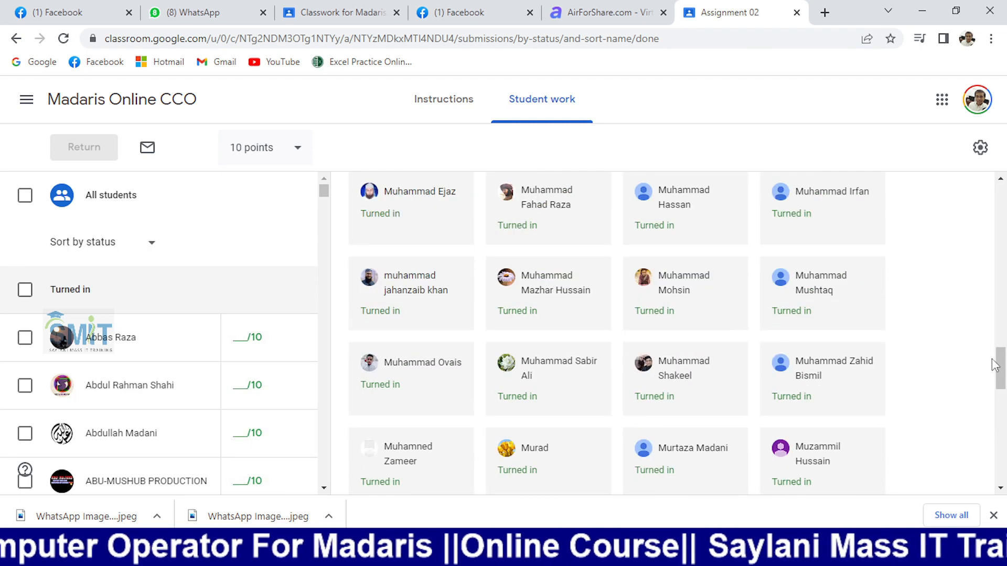
{"action": "left_click_drag", "start_coordinate": [996, 360], "coordinate": [995, 306]}
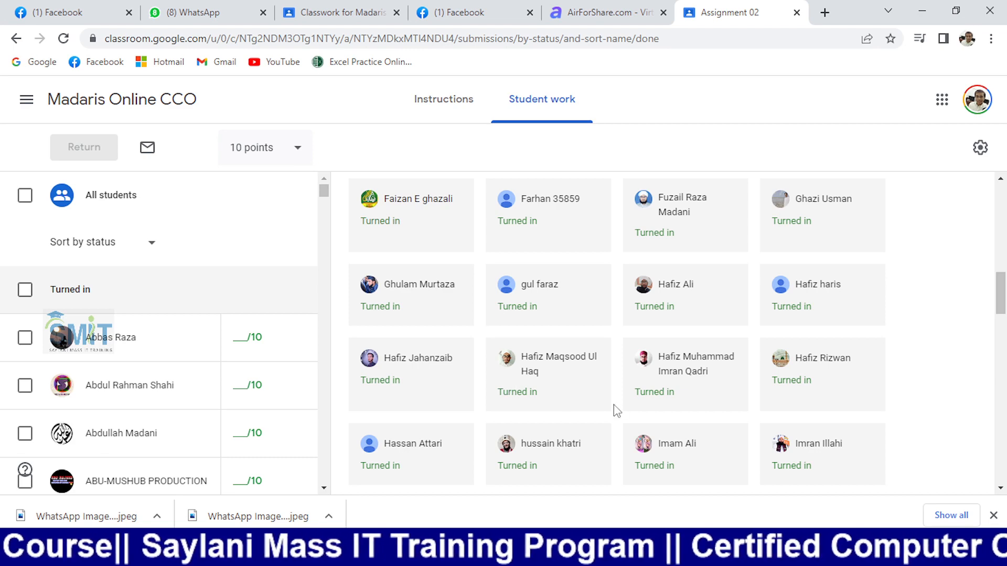
{"action": "scroll", "coordinate": [617, 409], "scroll_direction": "down", "scroll_amount": 2}
{"action": "left_click_drag", "start_coordinate": [1001, 315], "coordinate": [982, 304]}
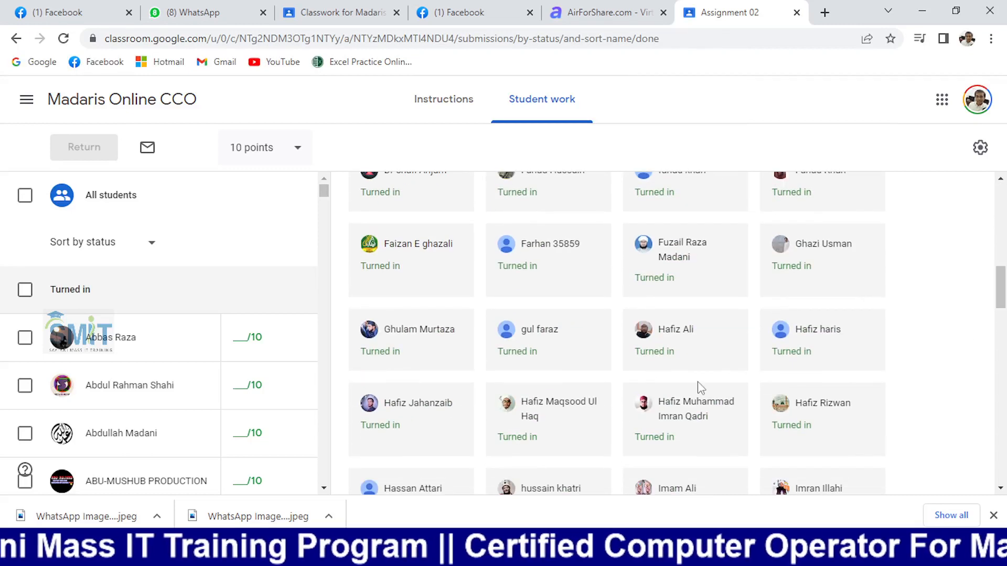
{"action": "scroll", "coordinate": [666, 378], "scroll_direction": "up", "scroll_amount": 4}
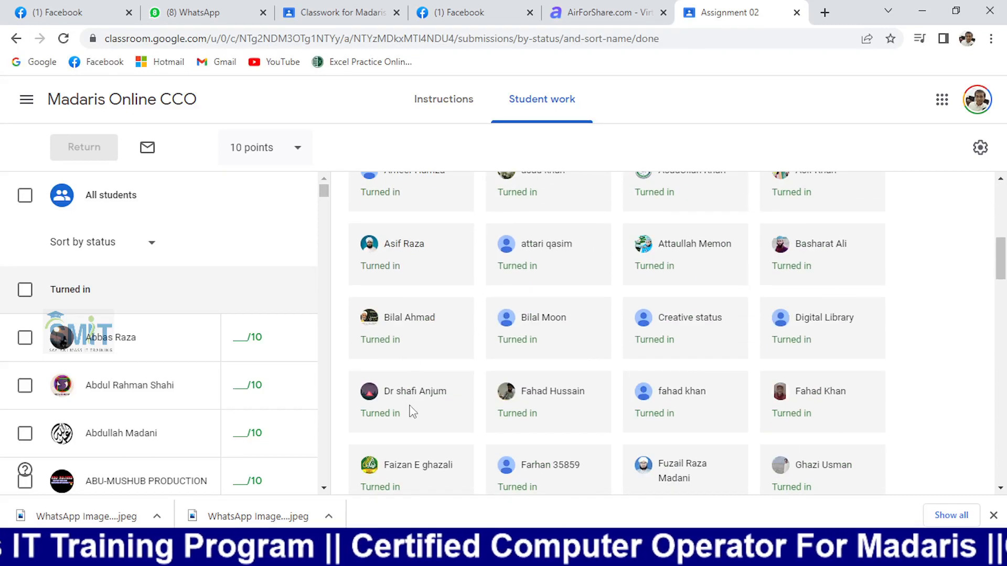
Open the turned-in files Book2.xlsx and ASSIGNMENT 02.xlsx in separate browser tabs and show Book2.xlsx
{"action": "scroll", "coordinate": [464, 348], "scroll_direction": "down", "scroll_amount": 3}
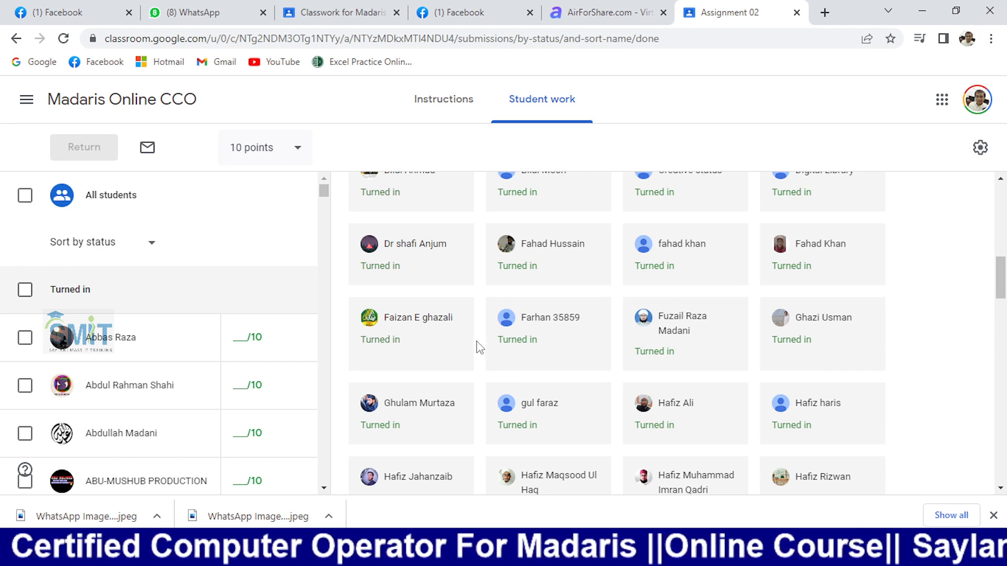
{"action": "scroll", "coordinate": [478, 348], "scroll_direction": "up", "scroll_amount": 2}
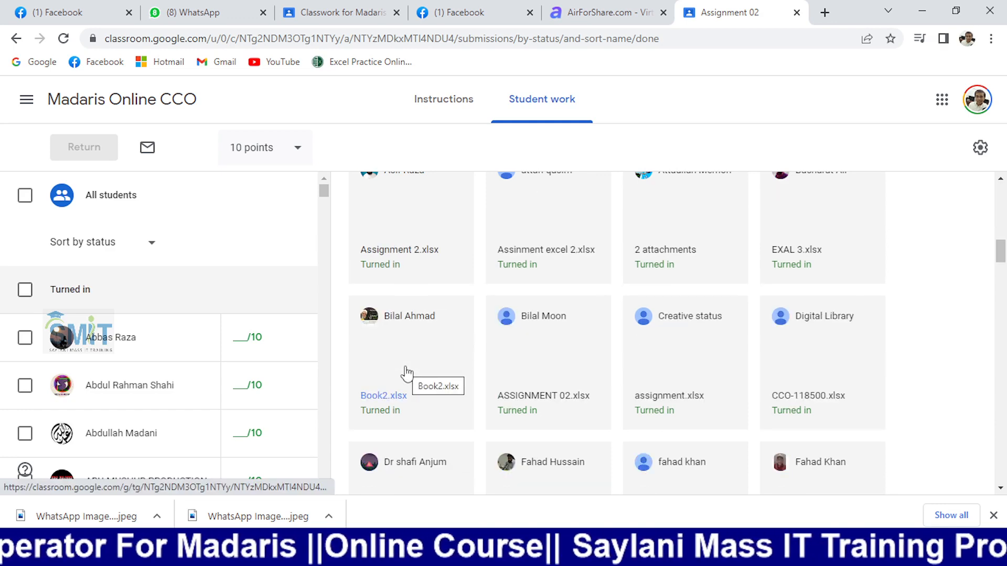
{"action": "left_click", "coordinate": [394, 346]}
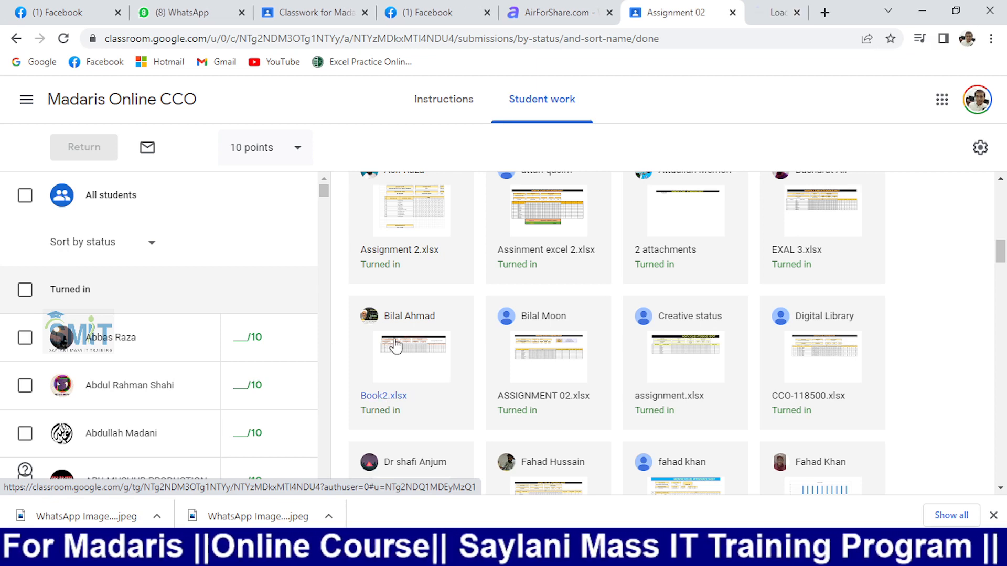
{"action": "left_click", "coordinate": [534, 350]}
{"action": "left_click", "coordinate": [631, 6]}
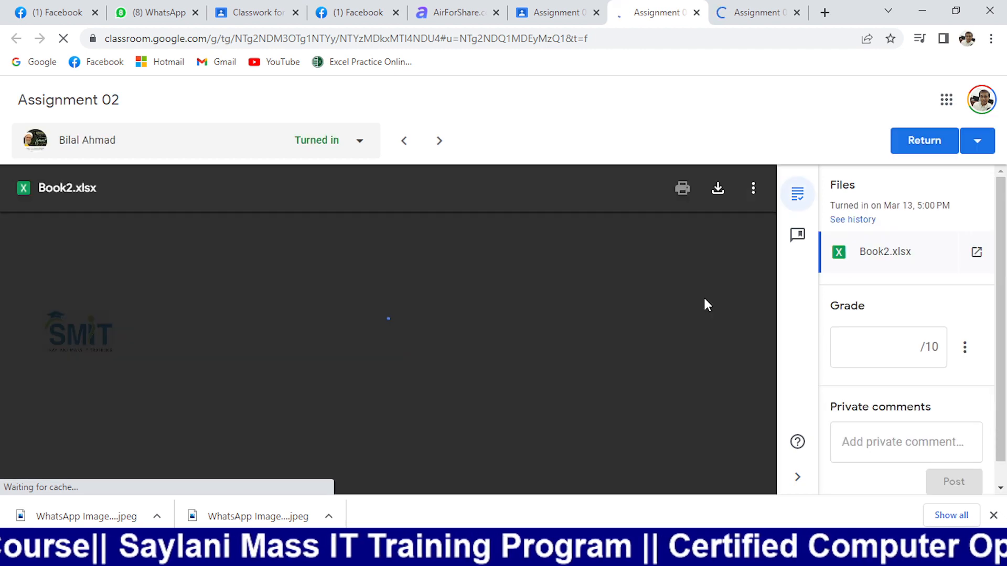
Download Book2.xlsx, open it in Excel with editing enabled and look over the attendance sheet
{"action": "left_click", "coordinate": [899, 263]}
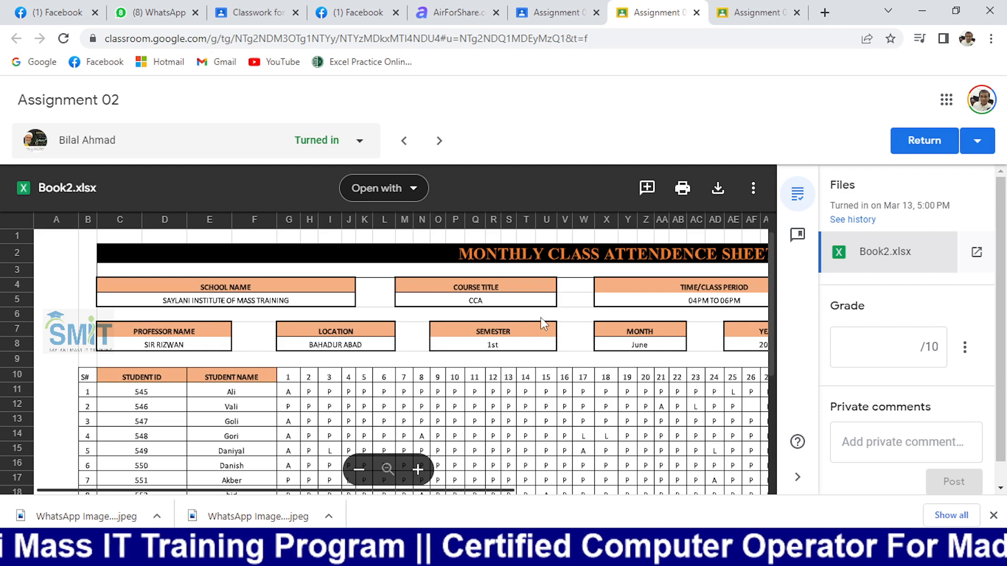
{"action": "left_click", "coordinate": [717, 188]}
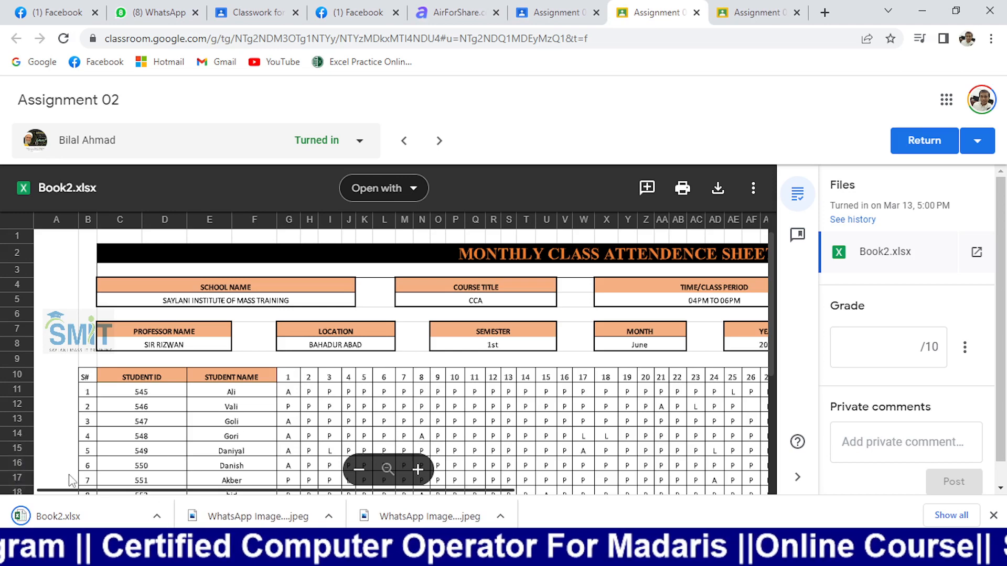
{"action": "left_click", "coordinate": [49, 521]}
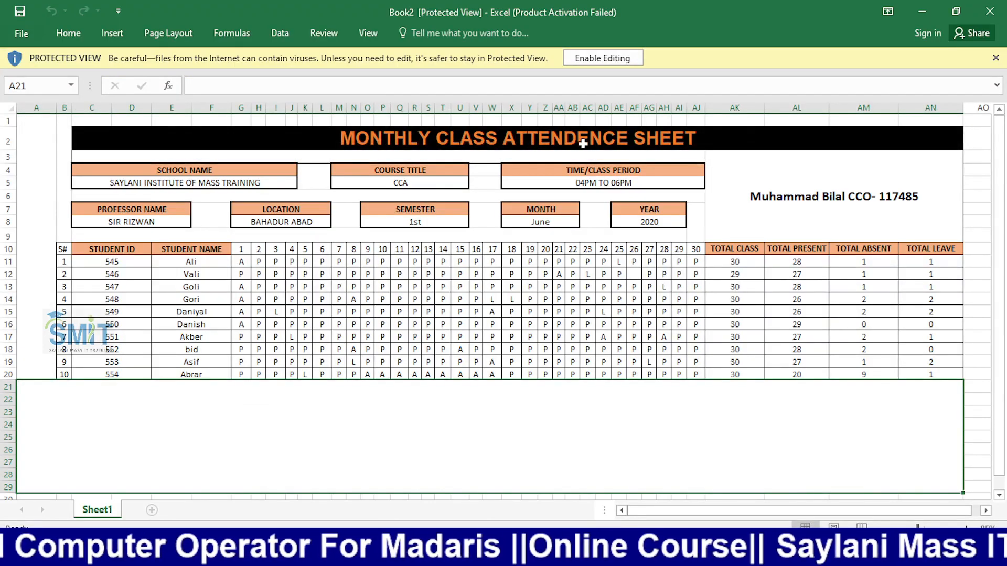
{"action": "left_click", "coordinate": [602, 58]}
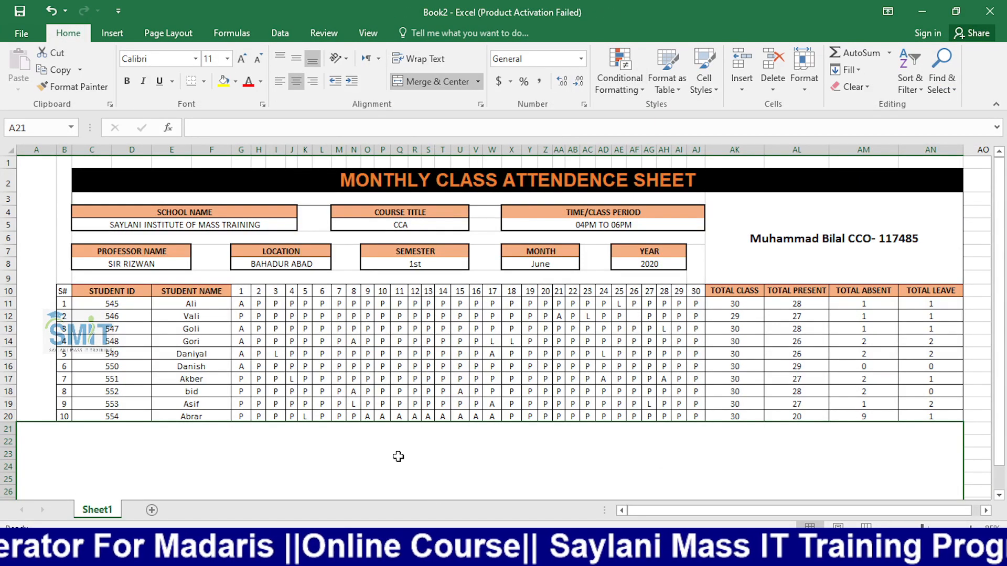
{"action": "scroll", "coordinate": [389, 438], "scroll_direction": "down", "scroll_amount": 5}
{"action": "scroll", "coordinate": [385, 430], "scroll_direction": "up", "scroll_amount": 3}
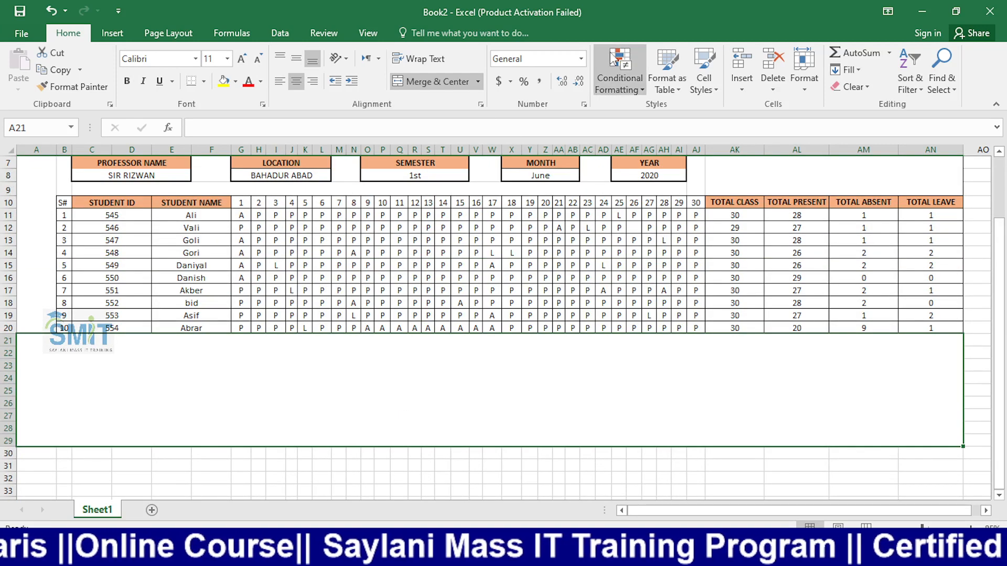
Switch back to the browser, download the submission ASSIGNMENT 02.xlsx and open it in Excel with editing enabled
{"action": "key", "text": "alt+Tab"}
{"action": "left_click", "coordinate": [729, 11]}
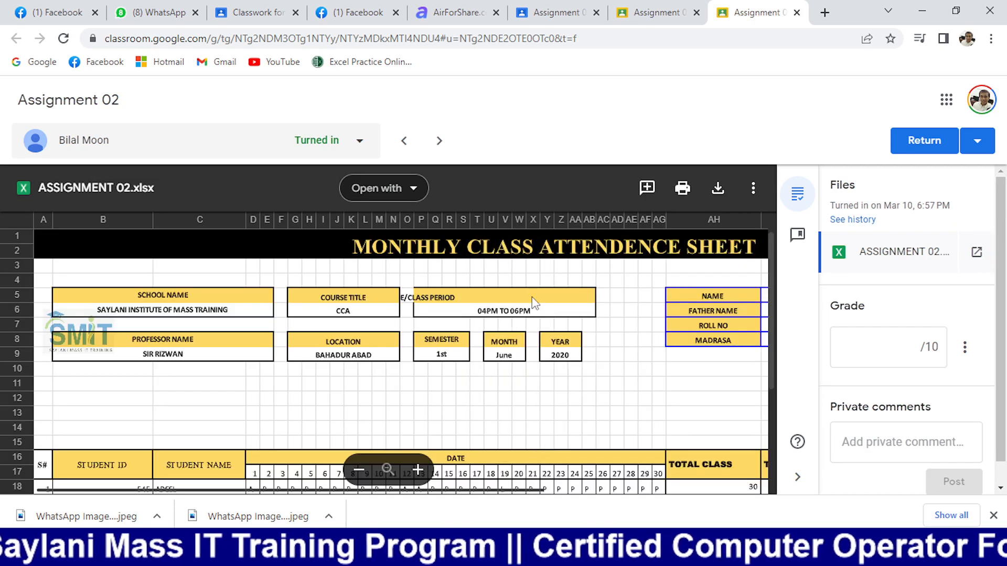
{"action": "scroll", "coordinate": [533, 300], "scroll_direction": "down", "scroll_amount": 3}
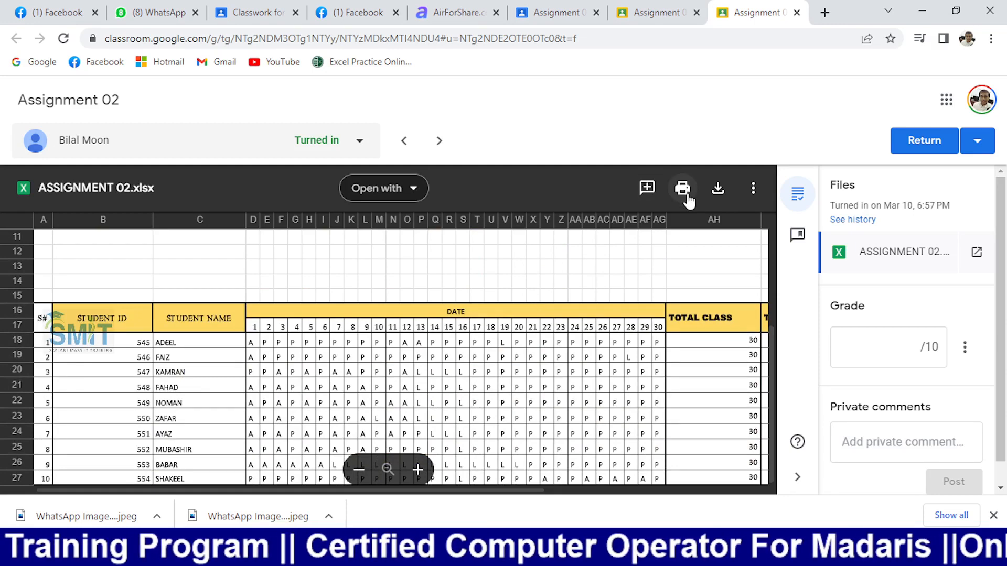
{"action": "left_click", "coordinate": [718, 190]}
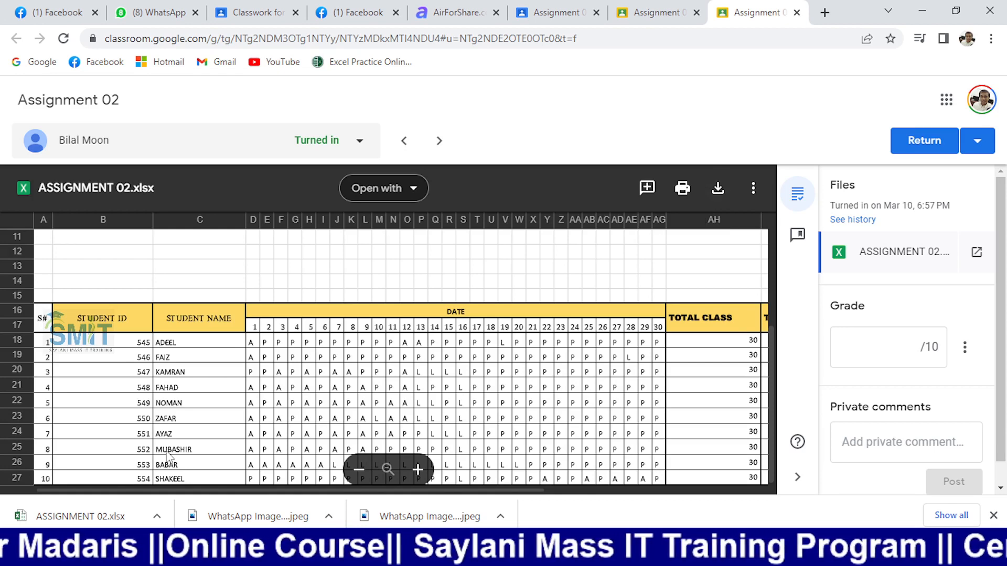
{"action": "left_click", "coordinate": [78, 514]}
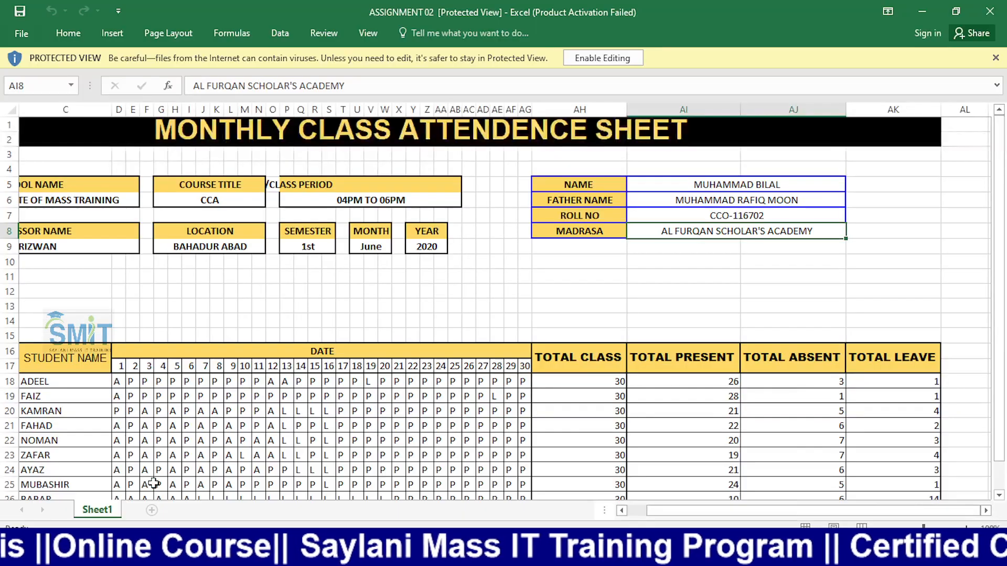
{"action": "left_click", "coordinate": [602, 58]}
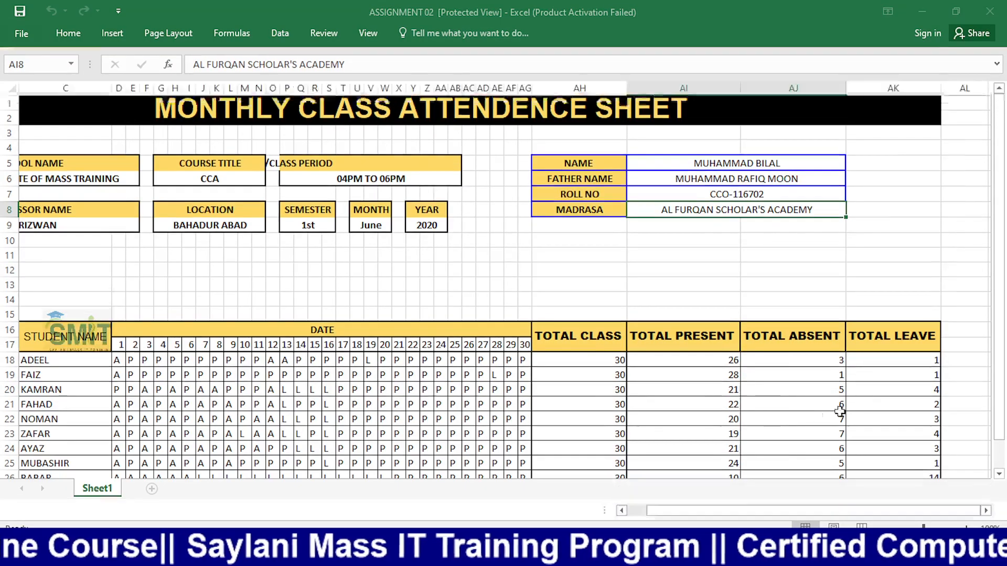
Examine the ASSIGNMENT 02 attendance sheet, including its heading details, the student name column and the daily attendance marks
{"action": "left_click", "coordinate": [759, 322]}
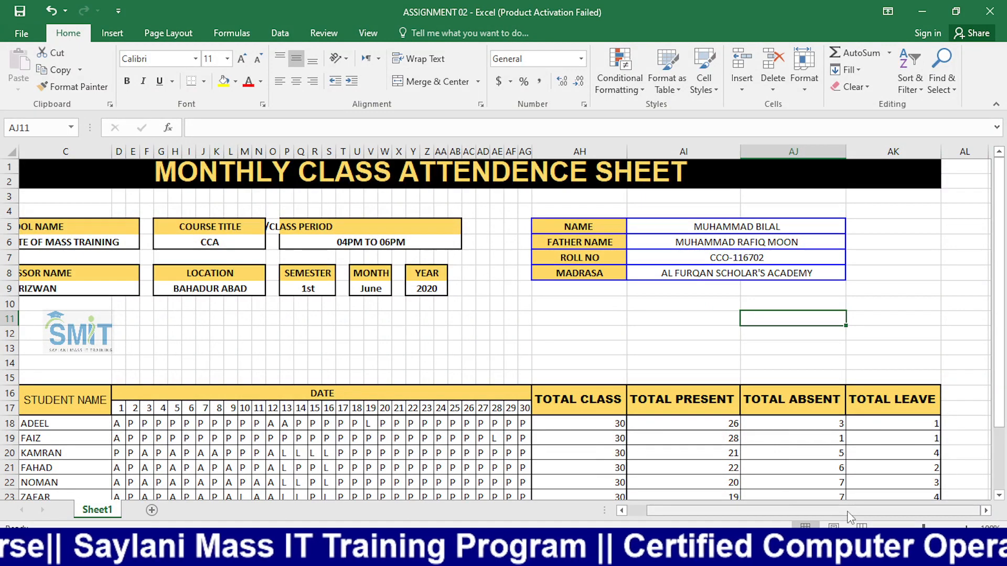
{"action": "left_click_drag", "start_coordinate": [846, 511], "coordinate": [826, 512]}
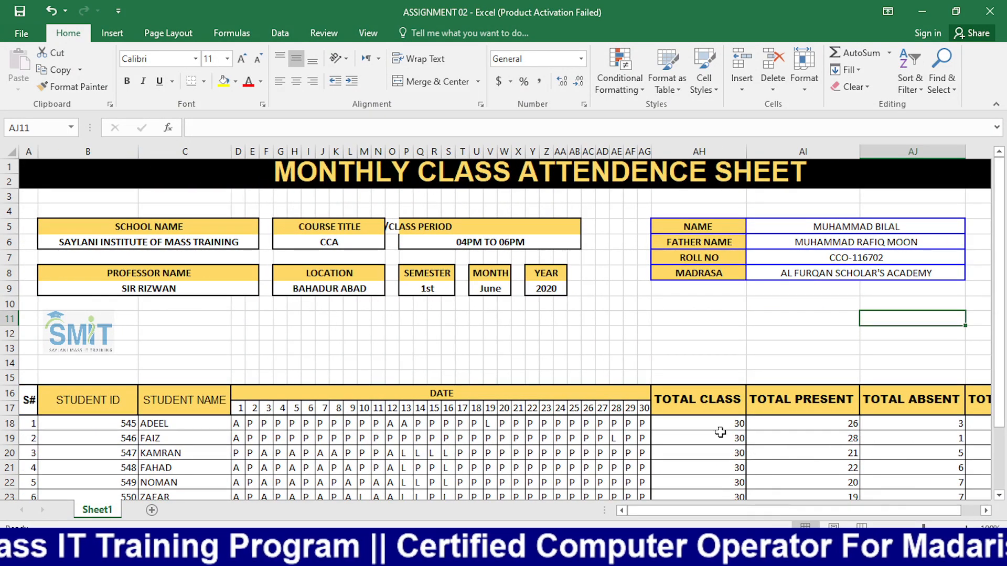
{"action": "scroll", "coordinate": [496, 385], "scroll_direction": "down", "scroll_amount": 2}
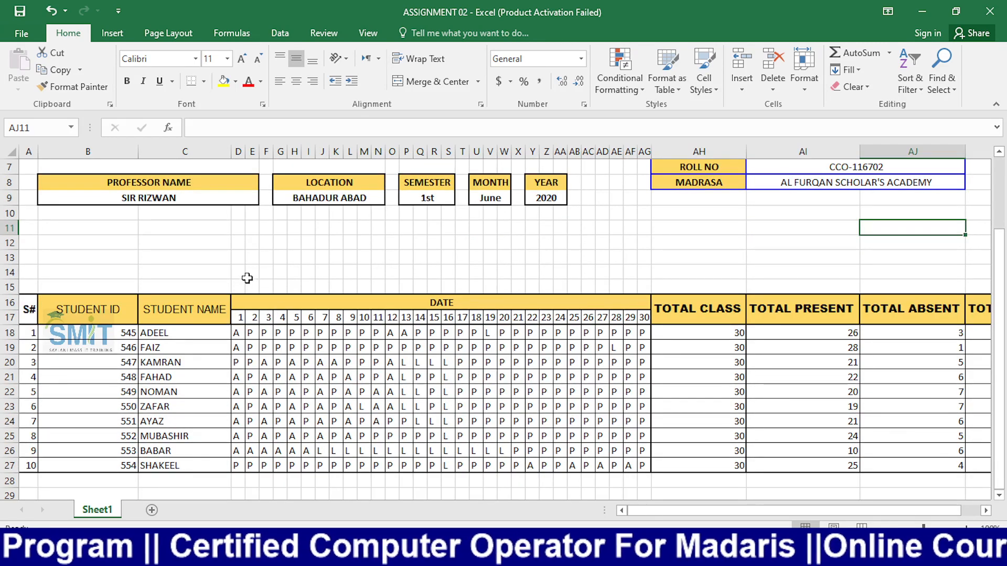
{"action": "scroll", "coordinate": [247, 278], "scroll_direction": "down", "scroll_amount": 3}
{"action": "scroll", "coordinate": [247, 278], "scroll_direction": "up", "scroll_amount": 5}
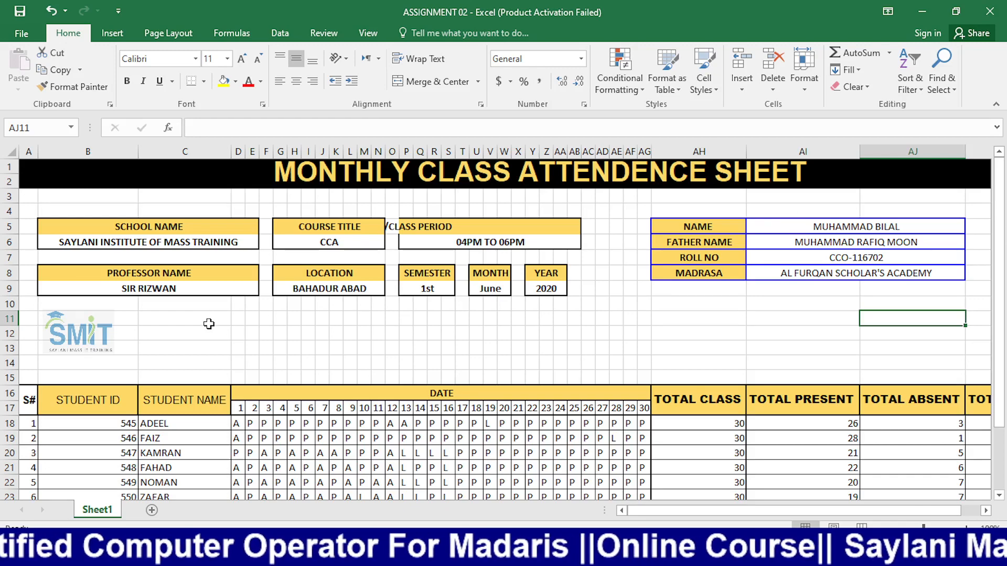
{"action": "scroll", "coordinate": [188, 343], "scroll_direction": "down", "scroll_amount": 3}
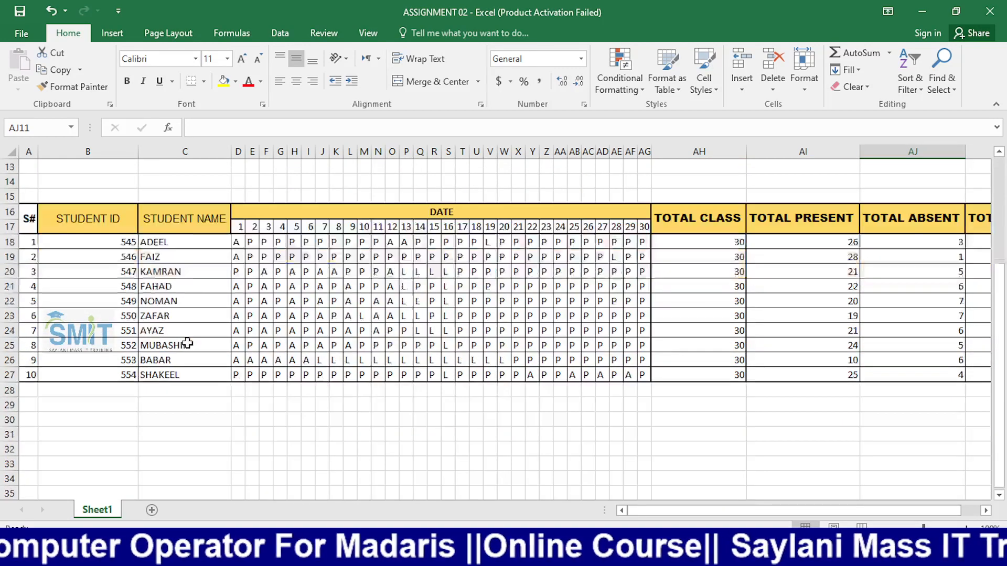
{"action": "left_click_drag", "start_coordinate": [197, 287], "coordinate": [214, 407]}
{"action": "scroll", "coordinate": [217, 397], "scroll_direction": "up", "scroll_amount": 1}
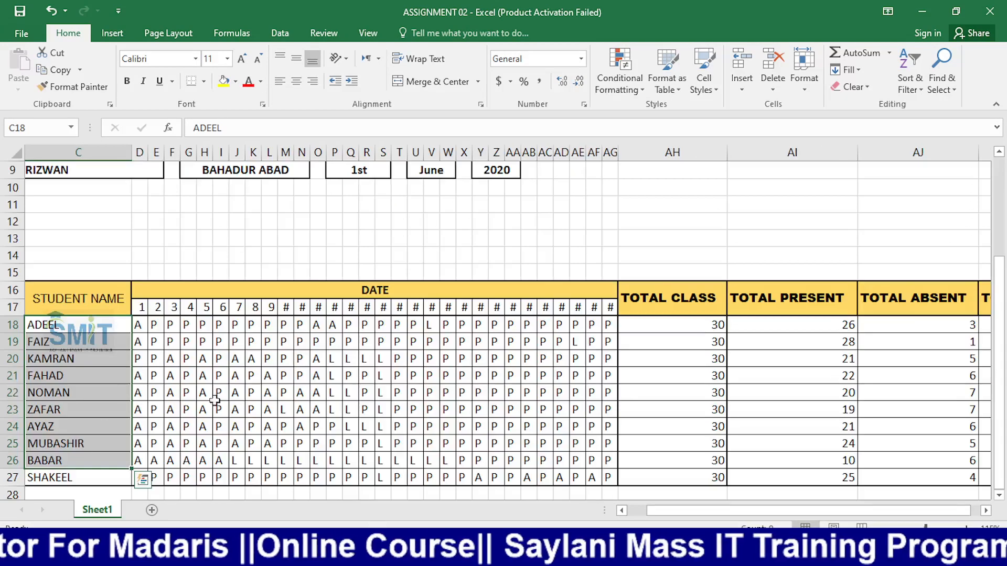
{"action": "scroll", "coordinate": [186, 425], "scroll_direction": "left", "scroll_amount": 2}
{"action": "left_click", "coordinate": [220, 392]}
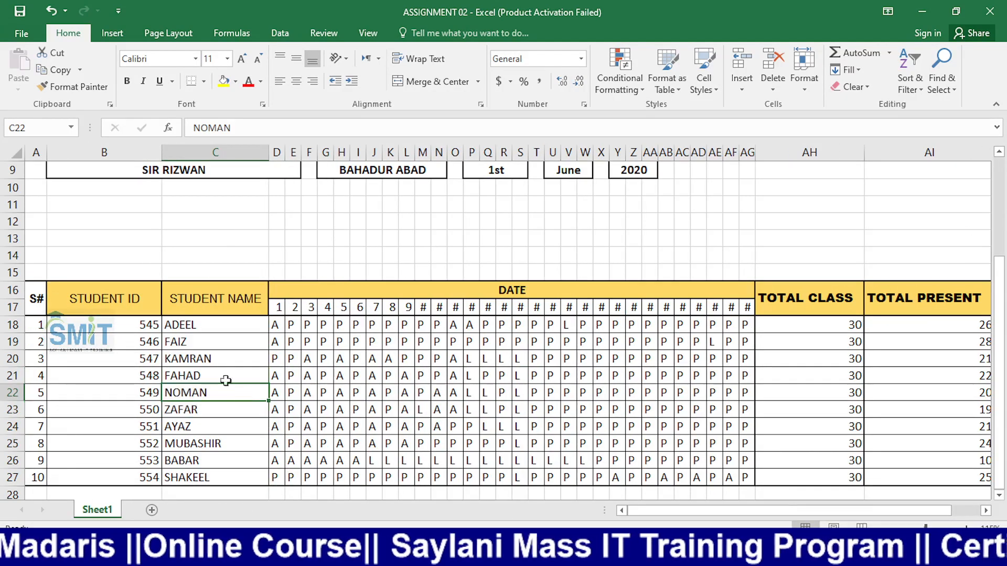
{"action": "scroll", "coordinate": [220, 388], "scroll_direction": "down", "scroll_amount": 1}
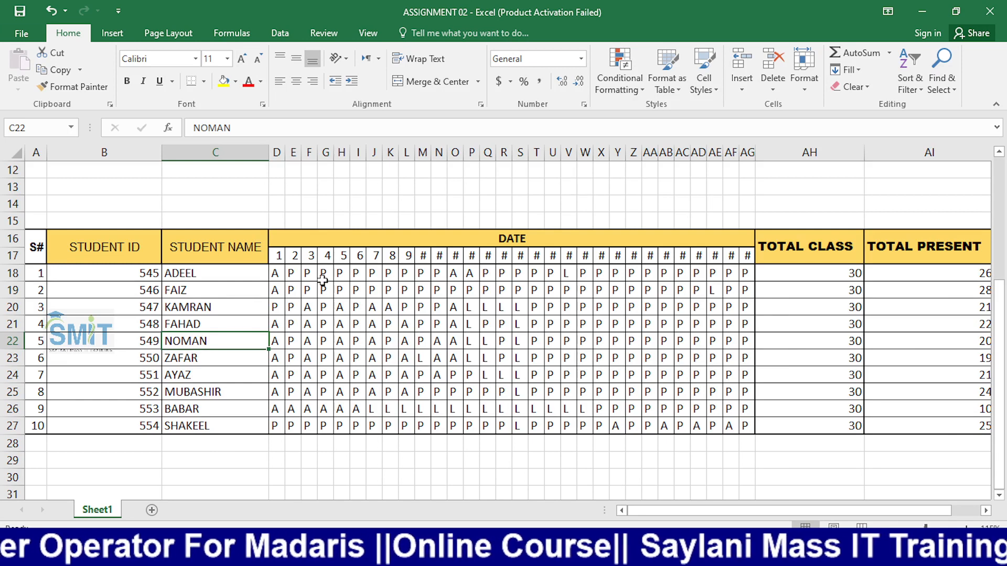
{"action": "left_click", "coordinate": [257, 275]}
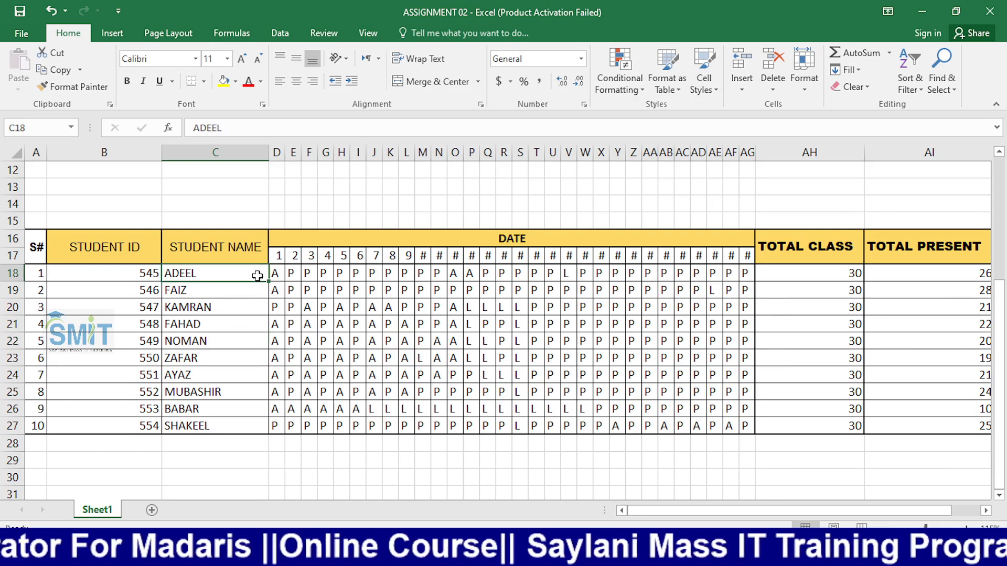
{"action": "type", "text": "=PRO"}
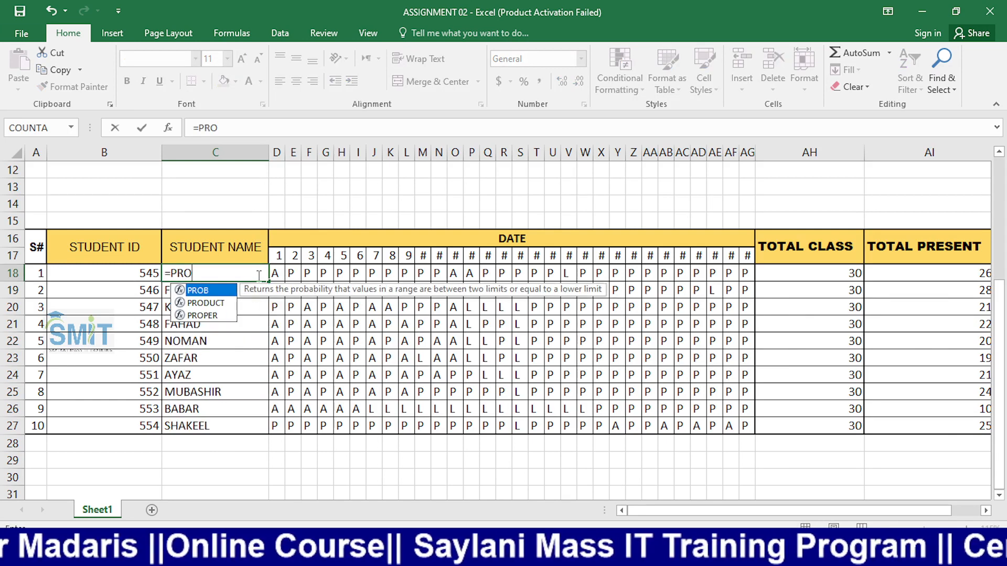
{"action": "key", "text": "Down"}
{"action": "key", "text": "Down"}
{"action": "key", "text": "Tab"}
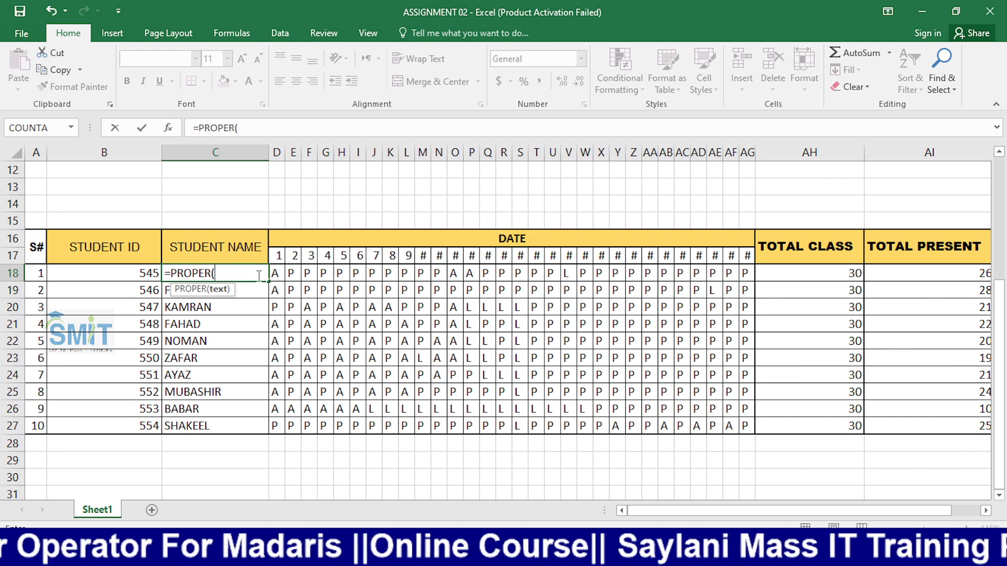
{"action": "key", "text": "Escape"}
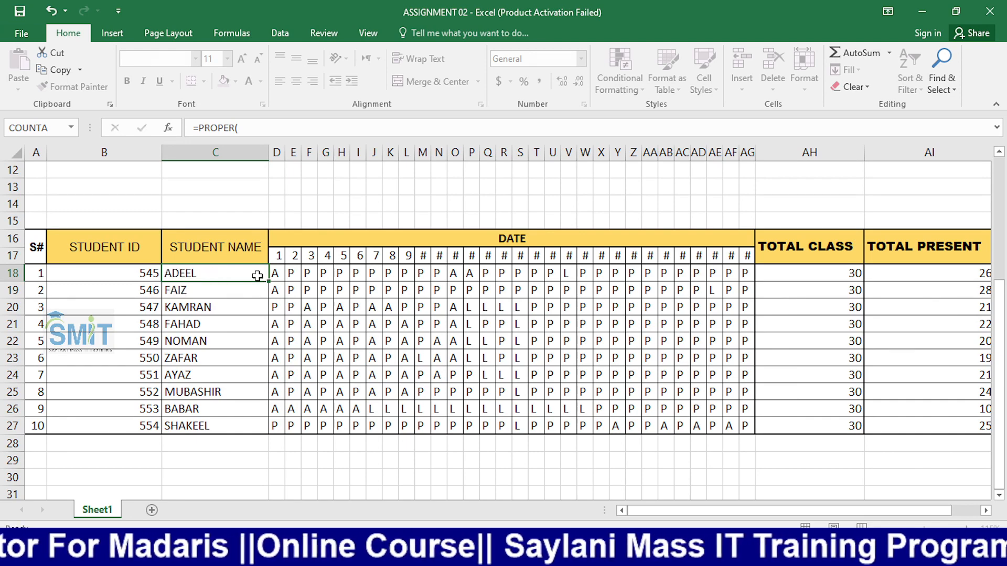
Insert a blank column before the STUDENT NAME column and merge and center its header cells C16:C17
{"action": "right_click", "coordinate": [270, 152]}
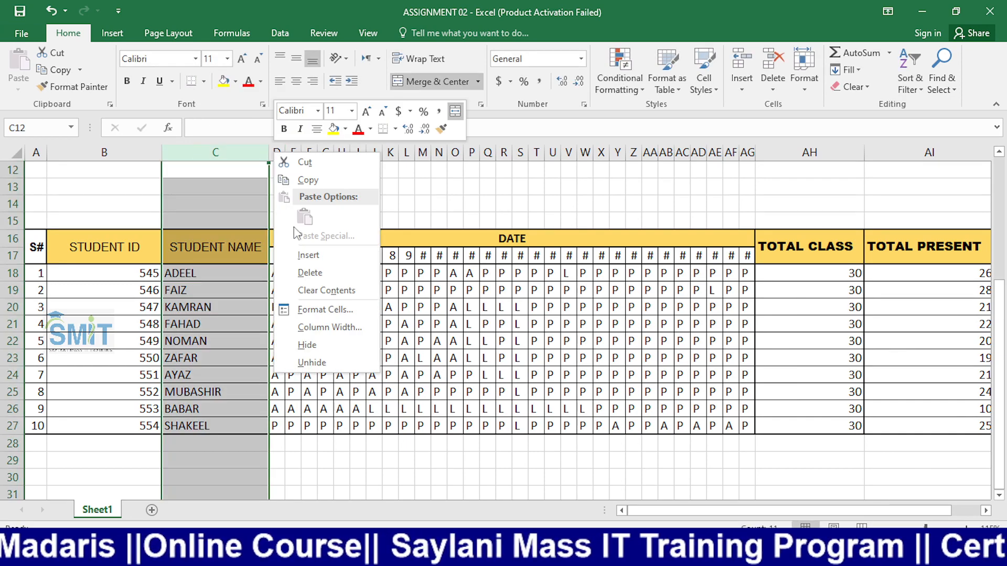
{"action": "left_click", "coordinate": [298, 256]}
{"action": "left_click", "coordinate": [332, 342]}
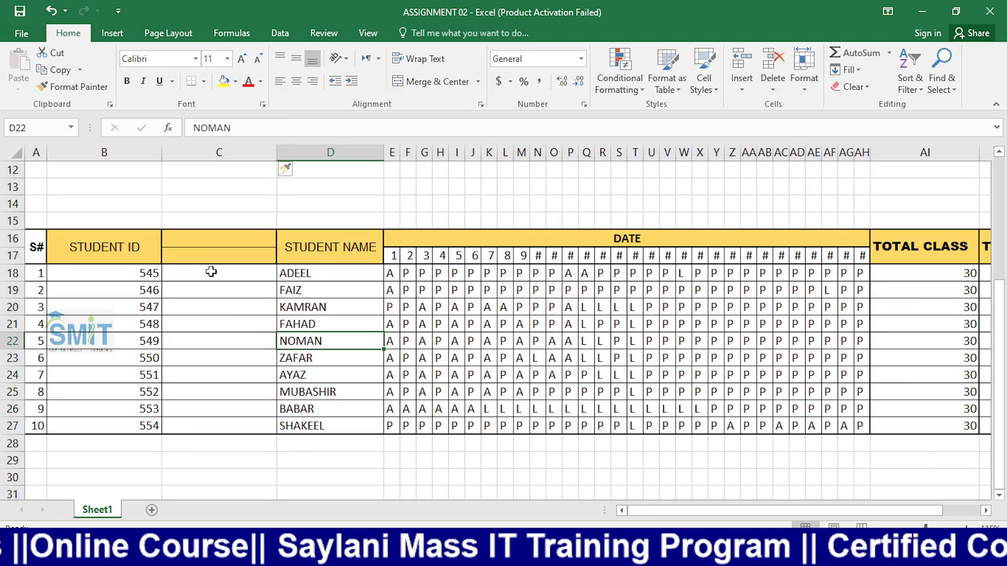
{"action": "left_click", "coordinate": [201, 247]}
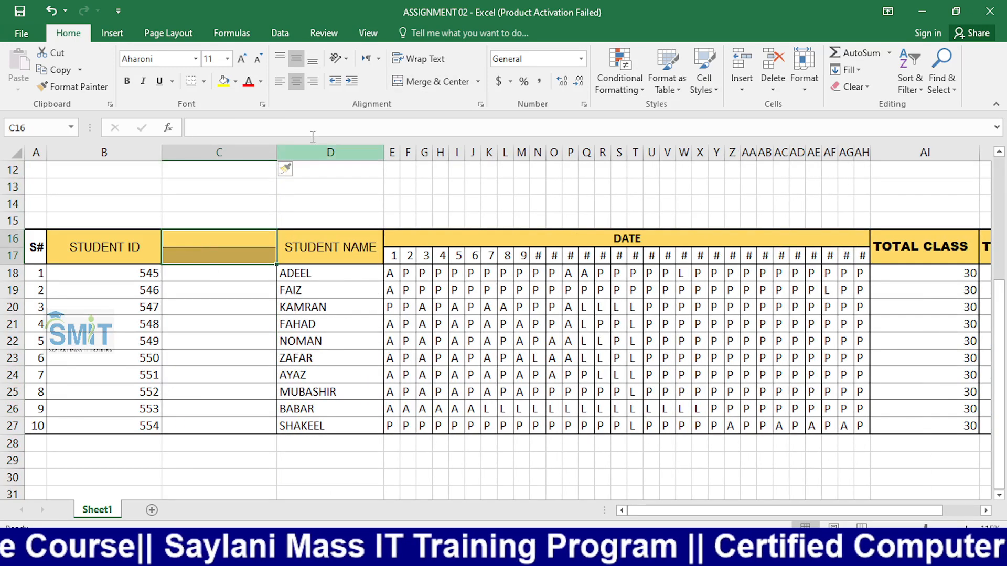
{"action": "left_click", "coordinate": [420, 81]}
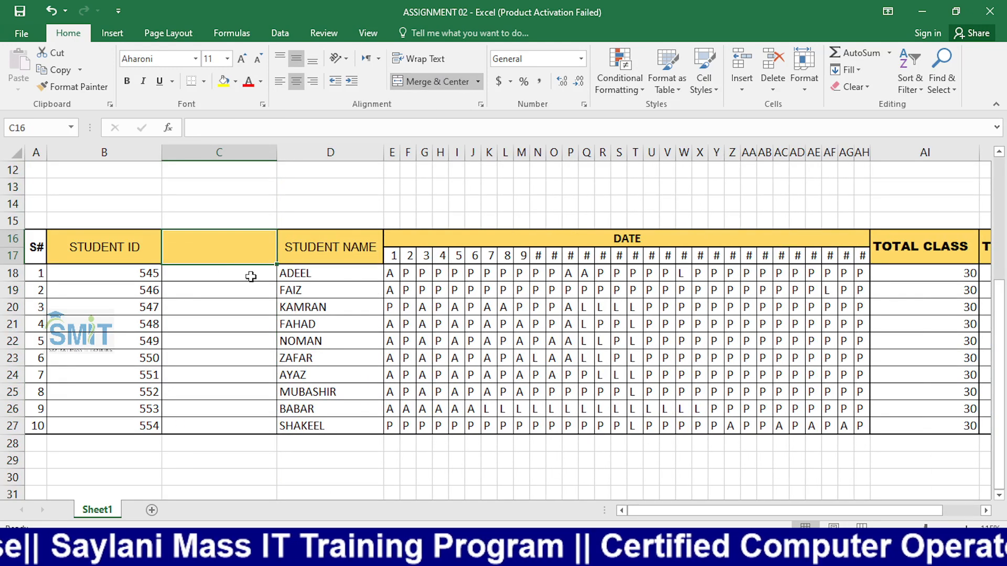
Enter =PROPER(D18) in cell C18 to convert the first student name to proper case
{"action": "left_click", "coordinate": [248, 276]}
{"action": "type", "text": "="}
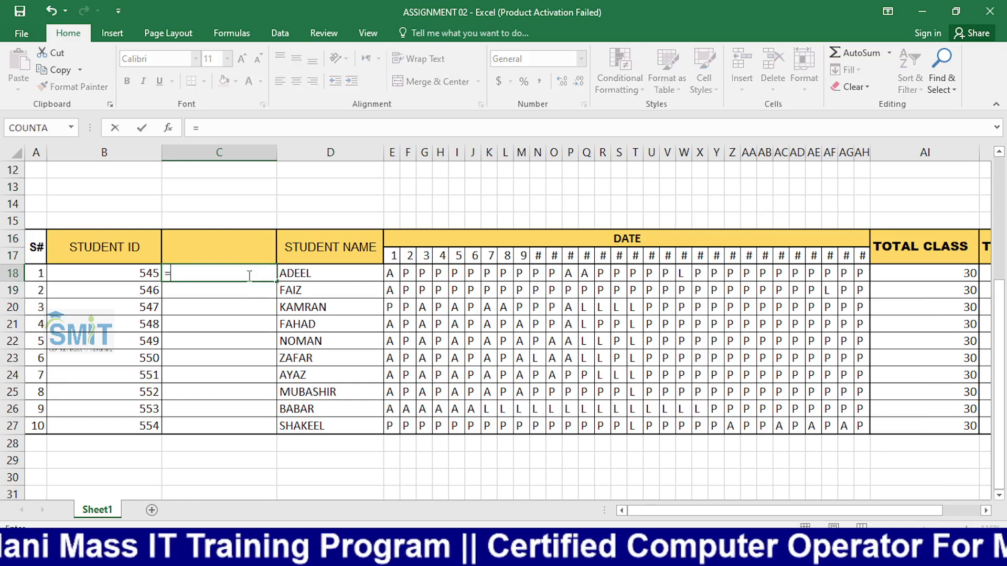
{"action": "type", "text": "PRO"}
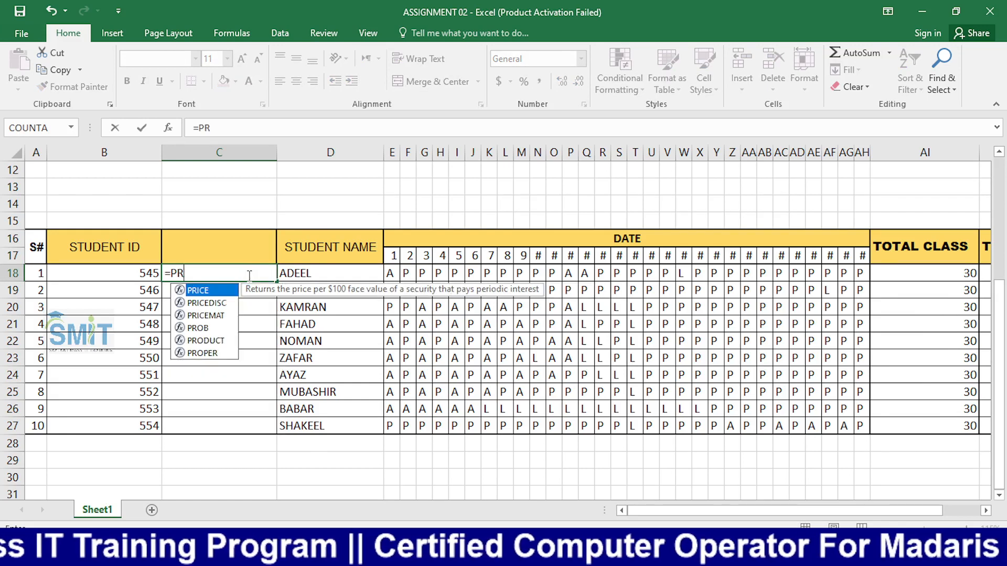
{"action": "key", "text": "Down"}
{"action": "key", "text": "Down"}
{"action": "key", "text": "Tab"}
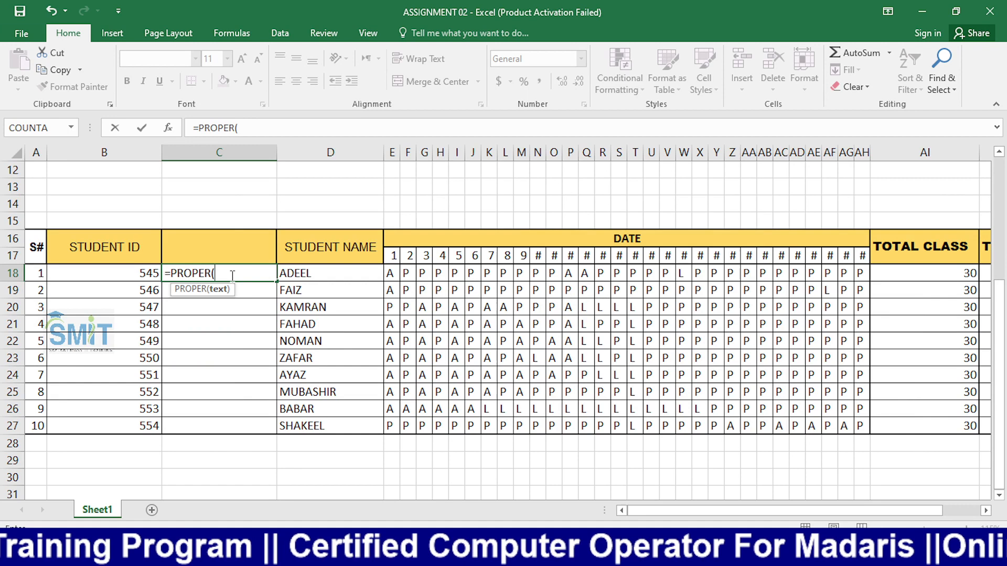
{"action": "left_click", "coordinate": [325, 275]}
{"action": "key", "text": "Return"}
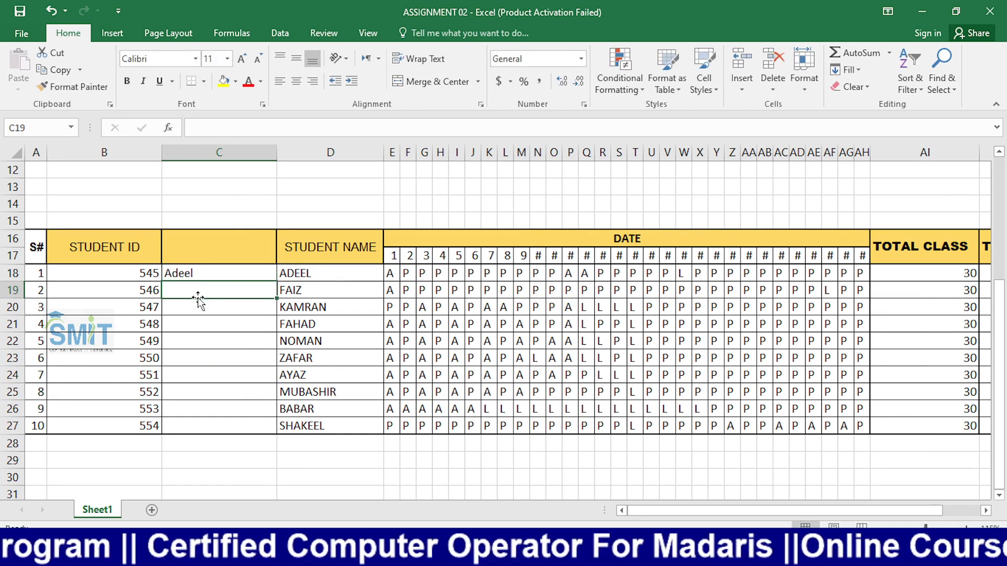
{"action": "left_click", "coordinate": [230, 277]}
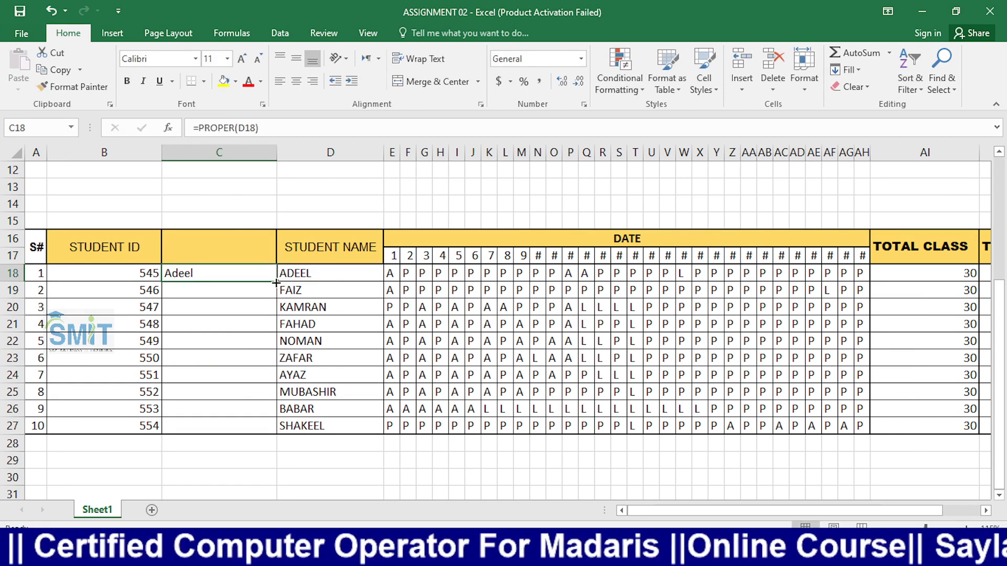
Fill the PROPER formula from C18 down through C27 and up into the header cells C16:C17
{"action": "left_click_drag", "start_coordinate": [278, 289], "coordinate": [278, 432]}
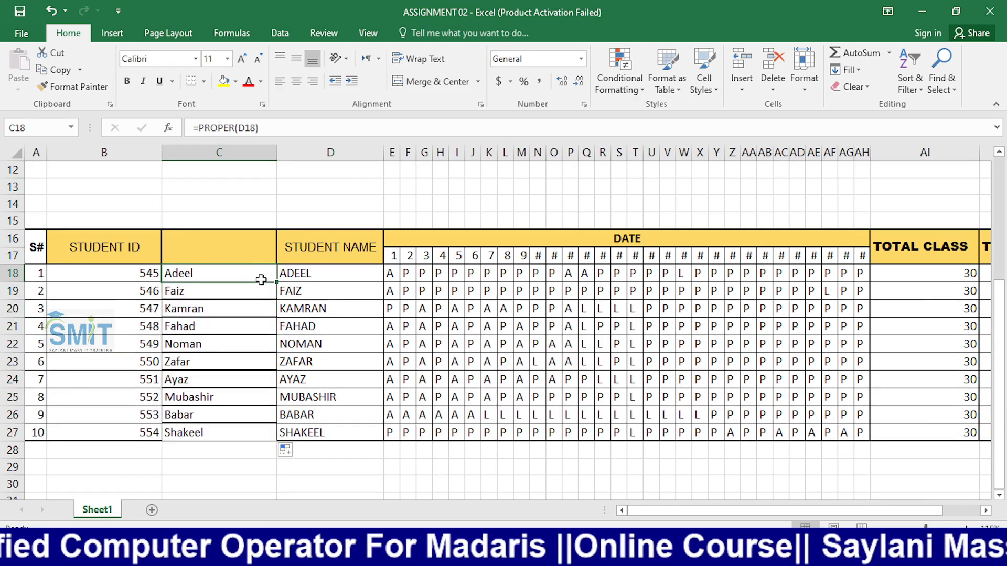
{"action": "left_click_drag", "start_coordinate": [276, 281], "coordinate": [262, 254]}
Merge and center the header cells C16:C17 and align the heading vertically to the middle
{"action": "left_click", "coordinate": [422, 81]}
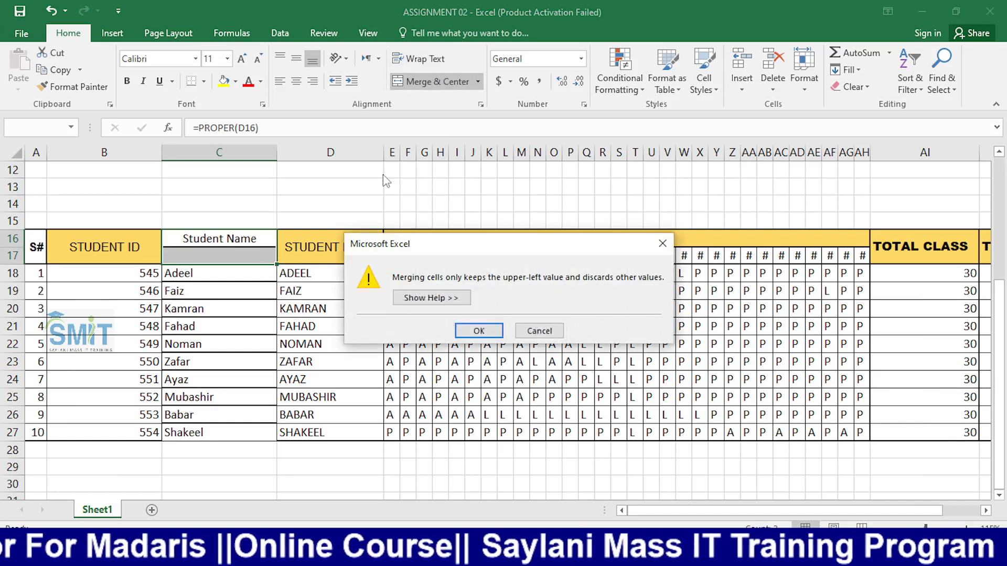
{"action": "left_click", "coordinate": [475, 329]}
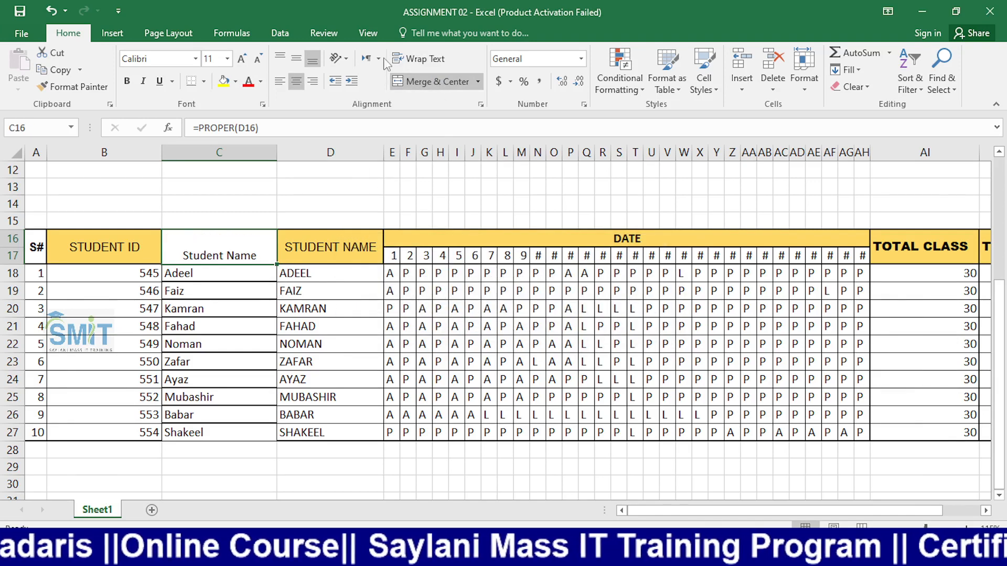
{"action": "left_click", "coordinate": [298, 58]}
{"action": "left_click", "coordinate": [321, 171]}
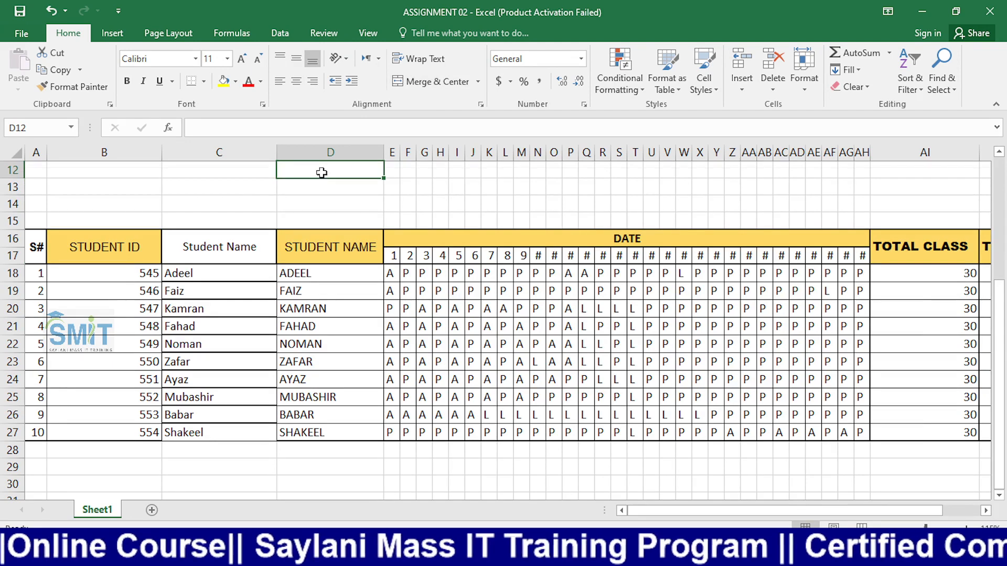
Delete the original STUDENT NAME column D and check the formulas that refer to it in column C
{"action": "scroll", "coordinate": [325, 168], "scroll_direction": "up", "scroll_amount": 4}
{"action": "right_click", "coordinate": [330, 147]}
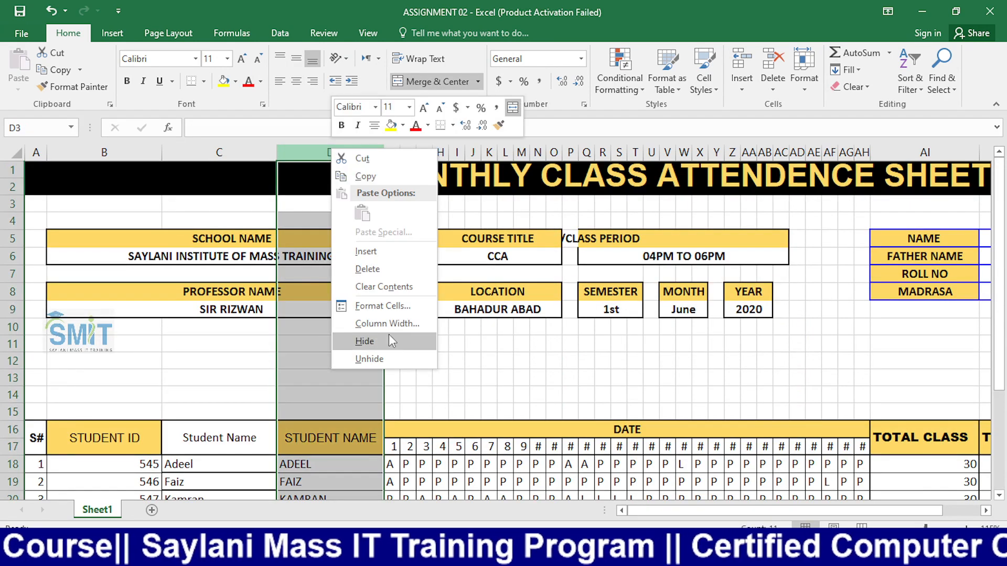
{"action": "left_click", "coordinate": [429, 267]}
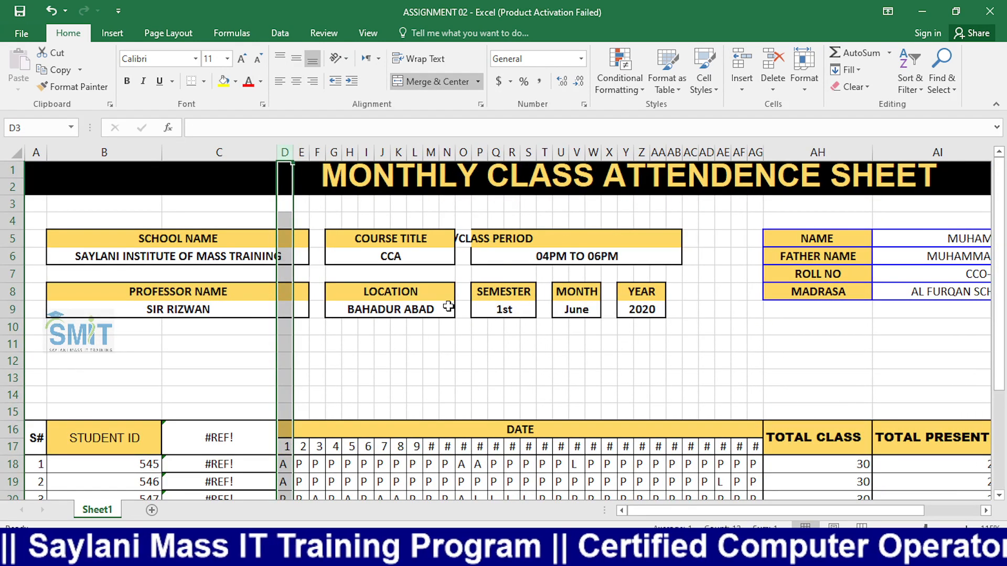
{"action": "scroll", "coordinate": [447, 308], "scroll_direction": "down", "scroll_amount": 1}
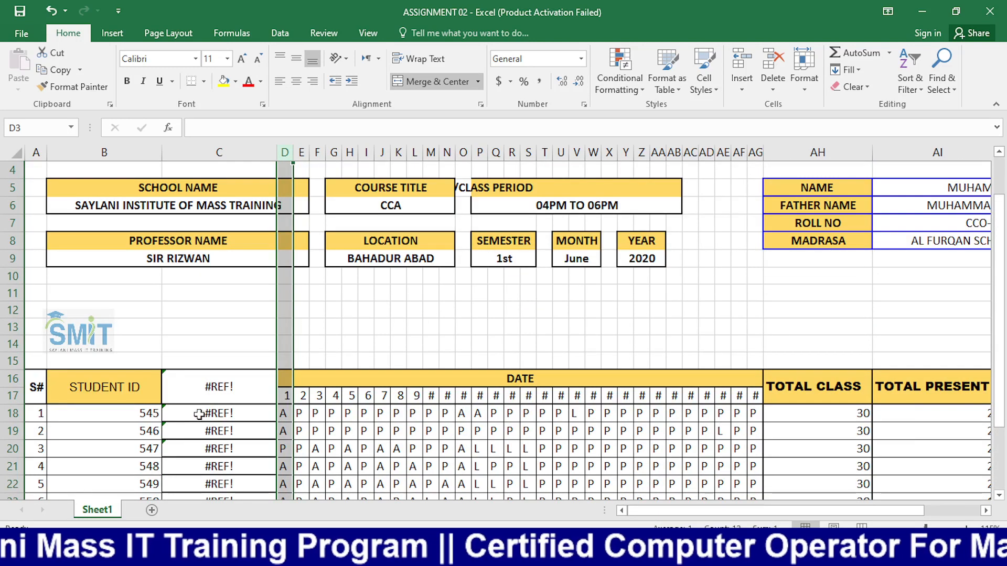
{"action": "left_click_drag", "start_coordinate": [220, 388], "coordinate": [199, 451]}
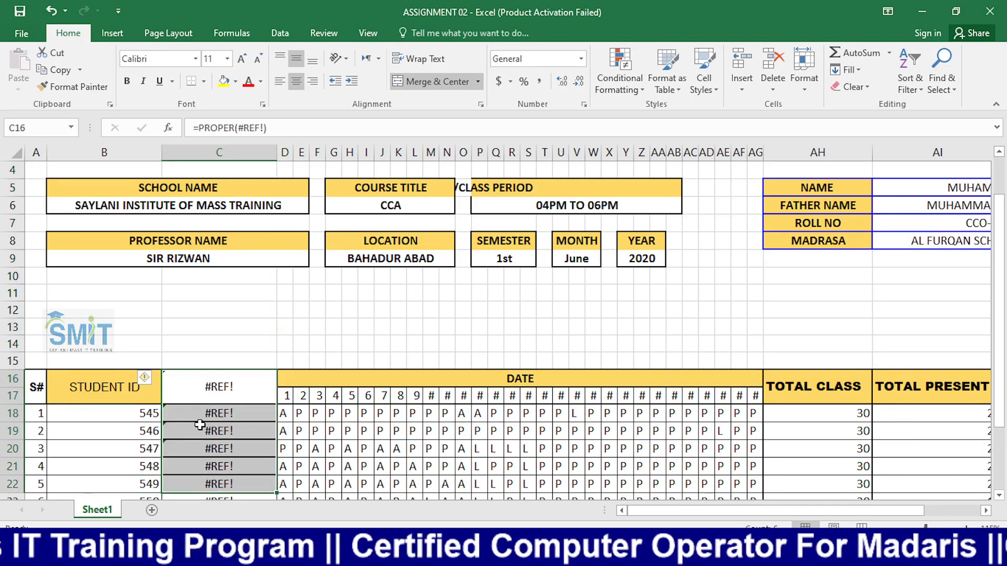
{"action": "scroll", "coordinate": [200, 425], "scroll_direction": "up", "scroll_amount": 1}
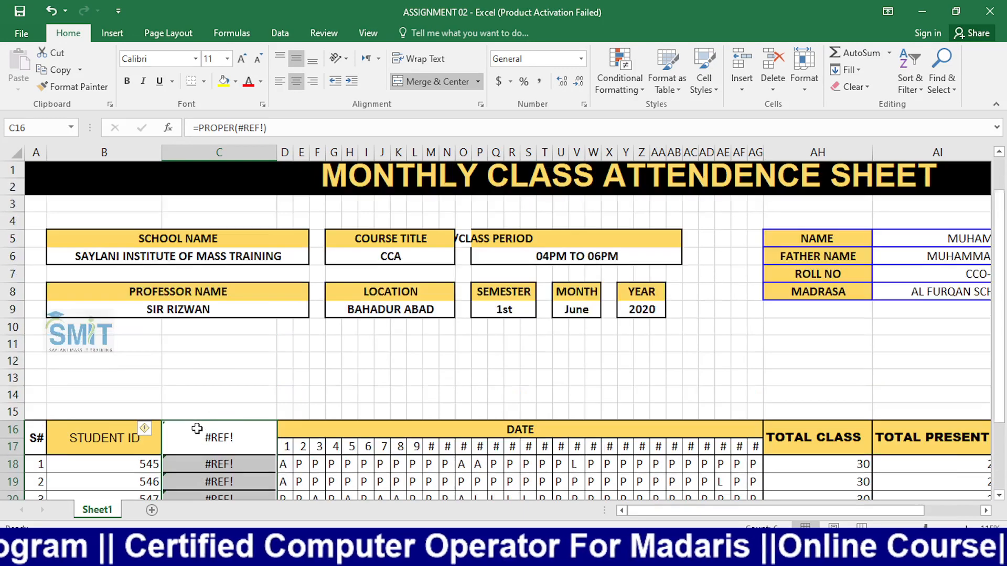
{"action": "scroll", "coordinate": [197, 428], "scroll_direction": "down", "scroll_amount": 1}
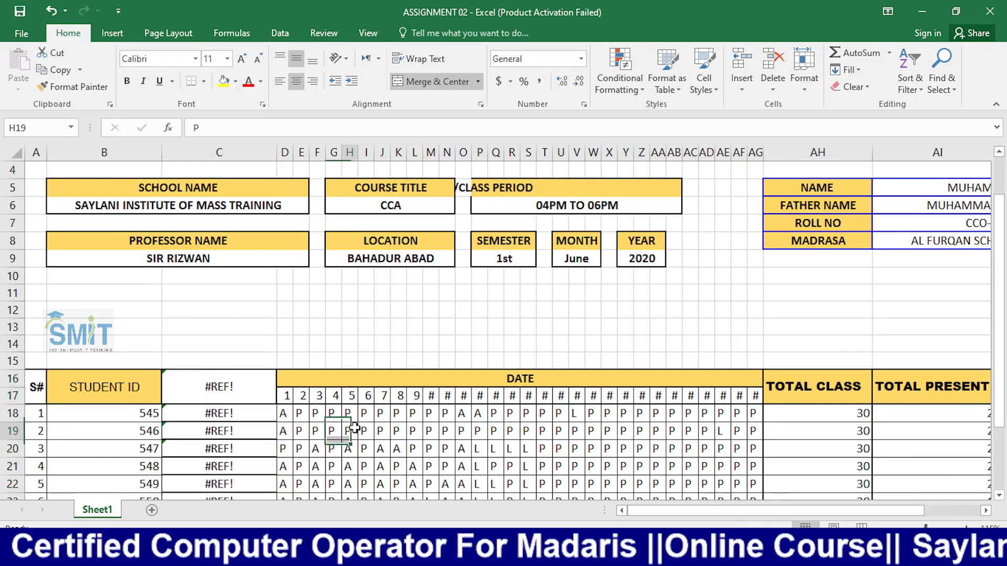
{"action": "left_click", "coordinate": [350, 430]}
Undo the column deletion, the header formatting, the PROPER formulas and the inserted helper column
{"action": "key", "text": "ctrl+z"}
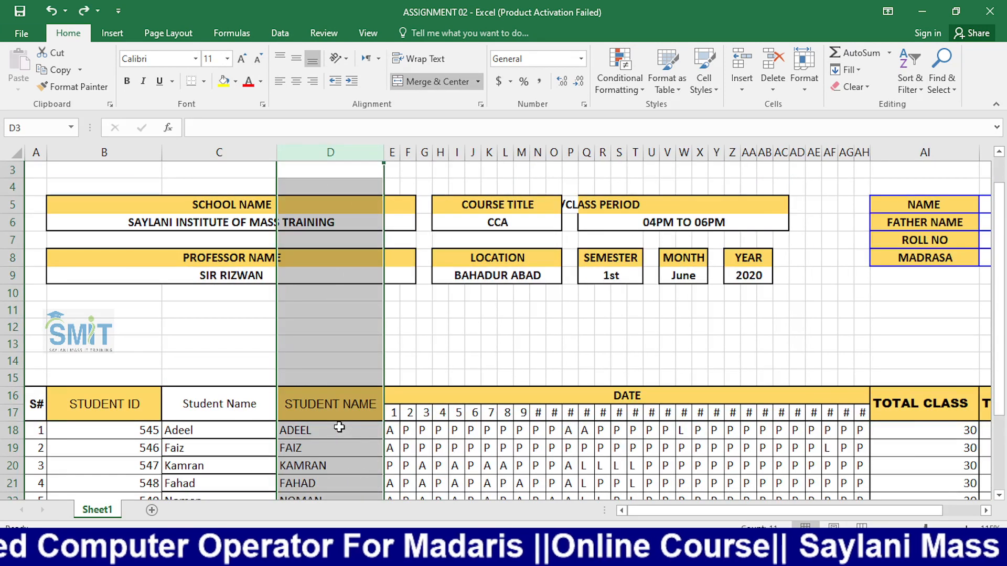
{"action": "key", "text": "ctrl+z"}
{"action": "key", "text": "ctrl+z"}
{"action": "key", "text": "ctrl+z"}
{"action": "key", "text": "ctrl+z"}
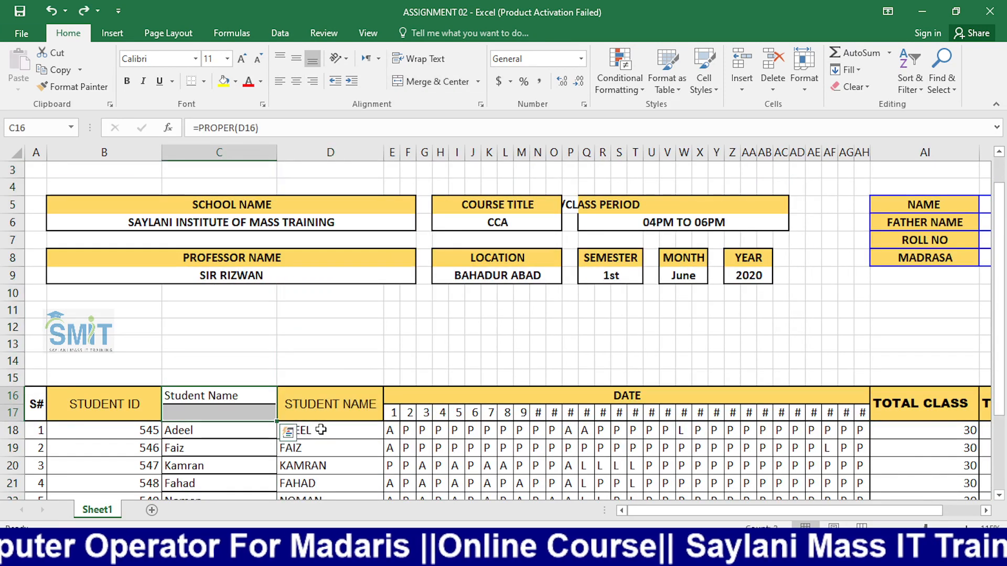
{"action": "key", "text": "ctrl+z"}
{"action": "key", "text": "ctrl+z"}
{"action": "key", "text": "ctrl+z"}
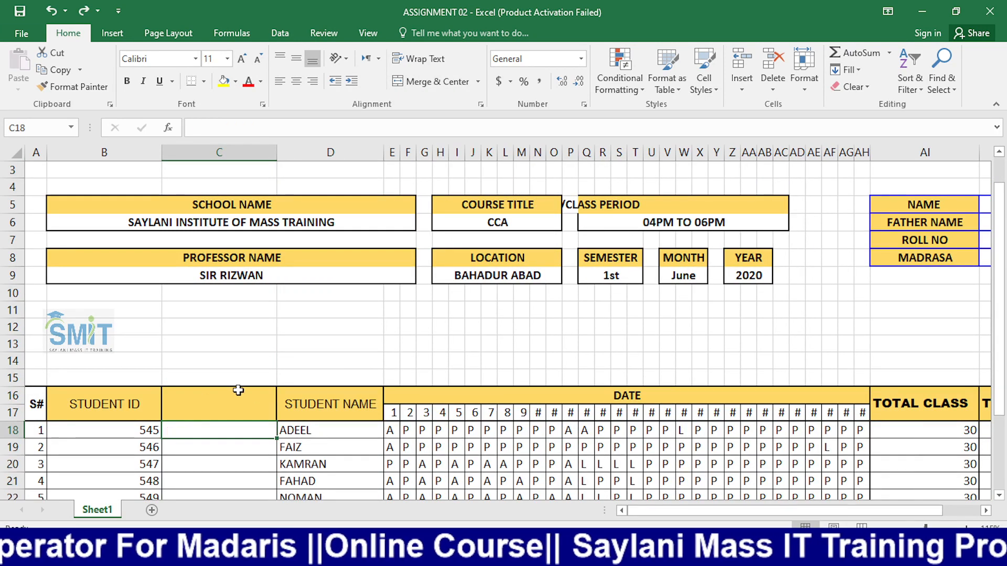
{"action": "left_click", "coordinate": [472, 378]}
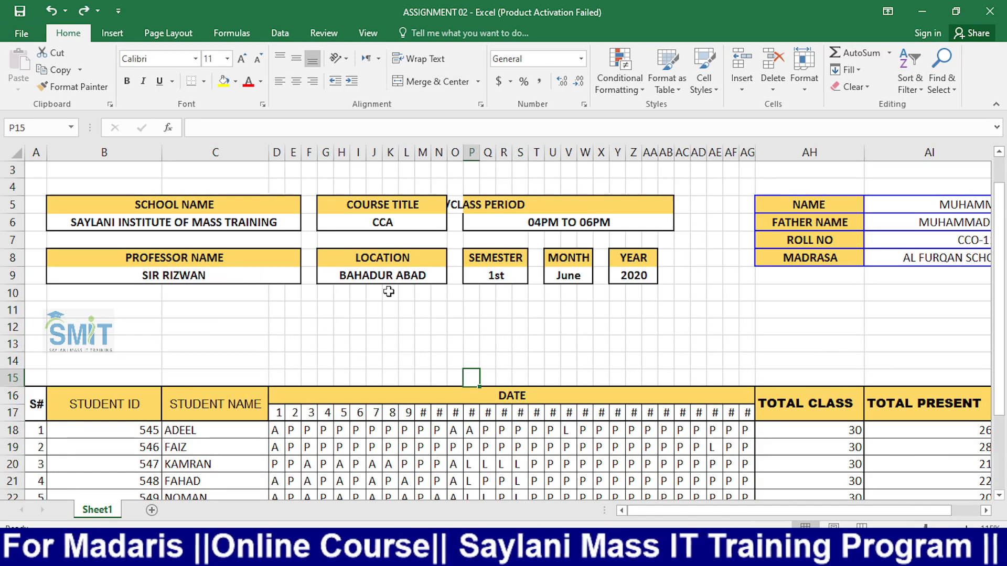
Review the STUDENT NAME column and look for blank space below the attendance table
{"action": "scroll", "coordinate": [374, 292], "scroll_direction": "down", "scroll_amount": 2}
{"action": "scroll", "coordinate": [371, 292], "scroll_direction": "down", "scroll_amount": 1}
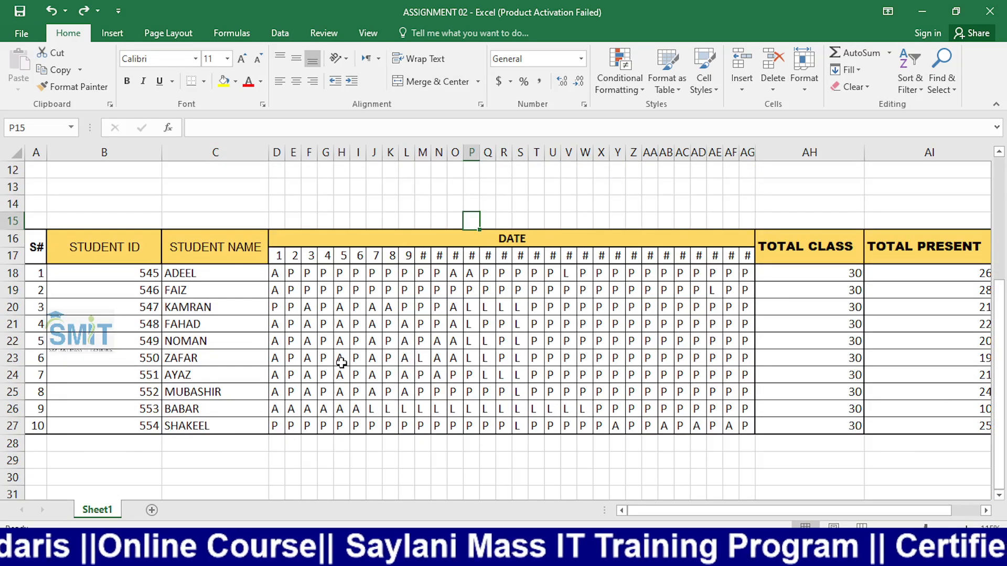
{"action": "left_click", "coordinate": [217, 268]}
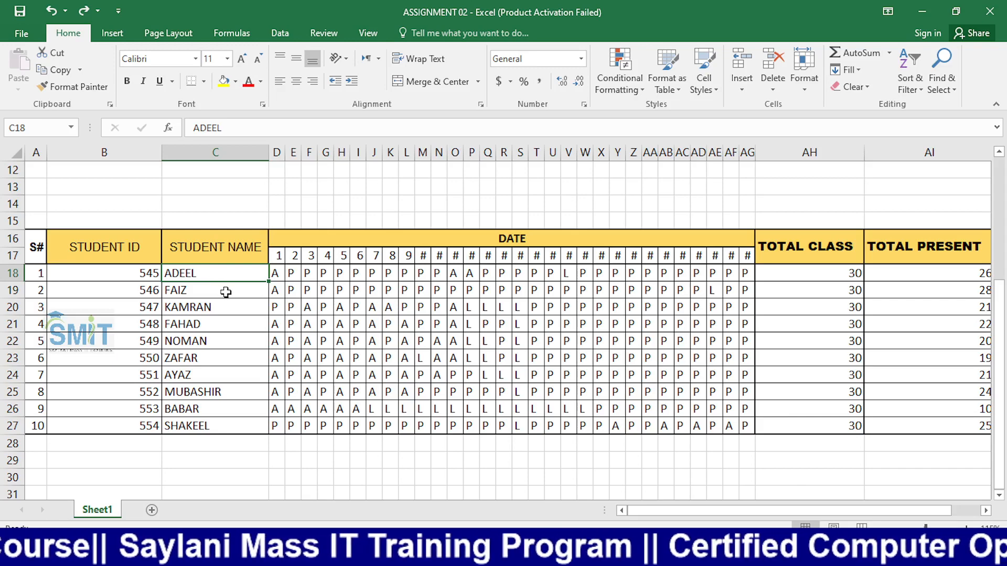
{"action": "scroll", "coordinate": [225, 270], "scroll_direction": "down", "scroll_amount": 2}
{"action": "scroll", "coordinate": [224, 270], "scroll_direction": "up", "scroll_amount": 2}
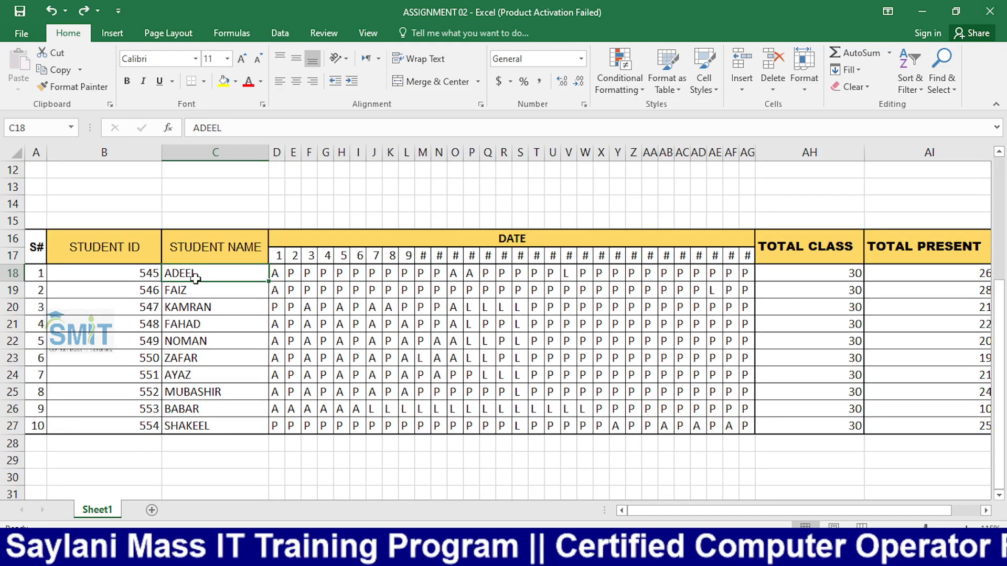
{"action": "scroll", "coordinate": [220, 278], "scroll_direction": "down", "scroll_amount": 2}
{"action": "scroll", "coordinate": [311, 345], "scroll_direction": "down", "scroll_amount": 3}
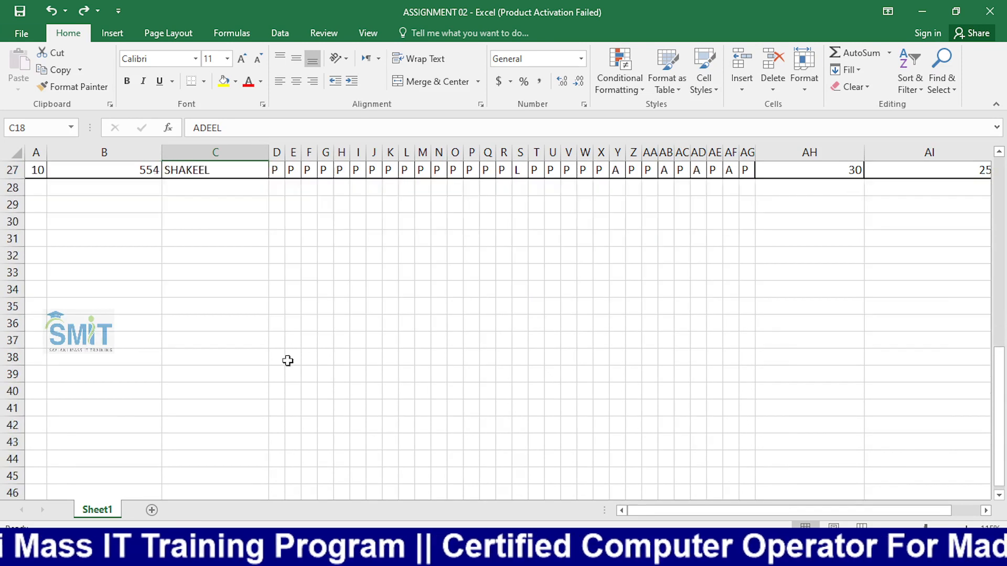
Start a PROPER formula in the blank cell C35 below the attendance table
{"action": "left_click", "coordinate": [252, 273]}
{"action": "left_click", "coordinate": [252, 302]}
{"action": "type", "text": "=PRO"}
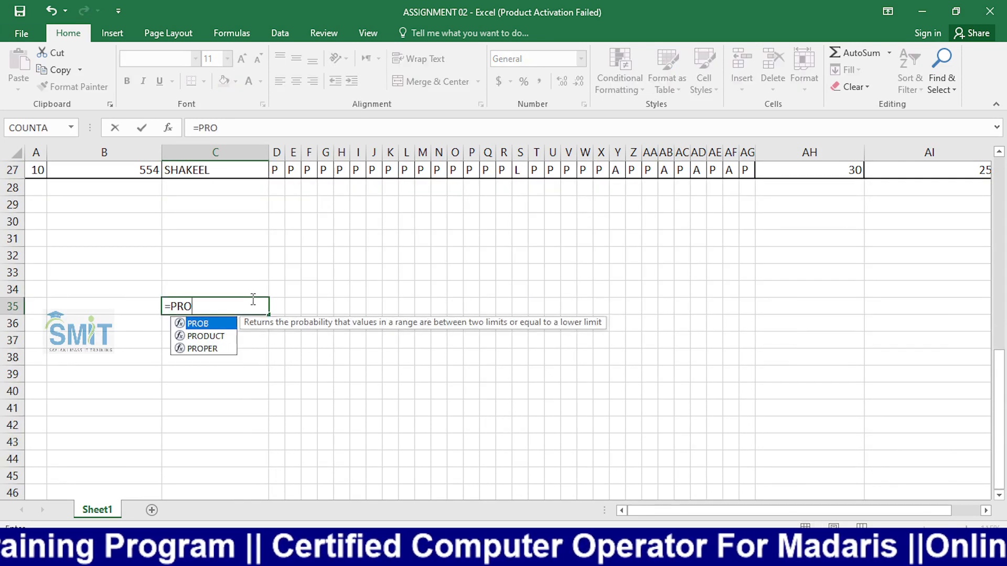
{"action": "key", "text": "Down"}
{"action": "key", "text": "Down"}
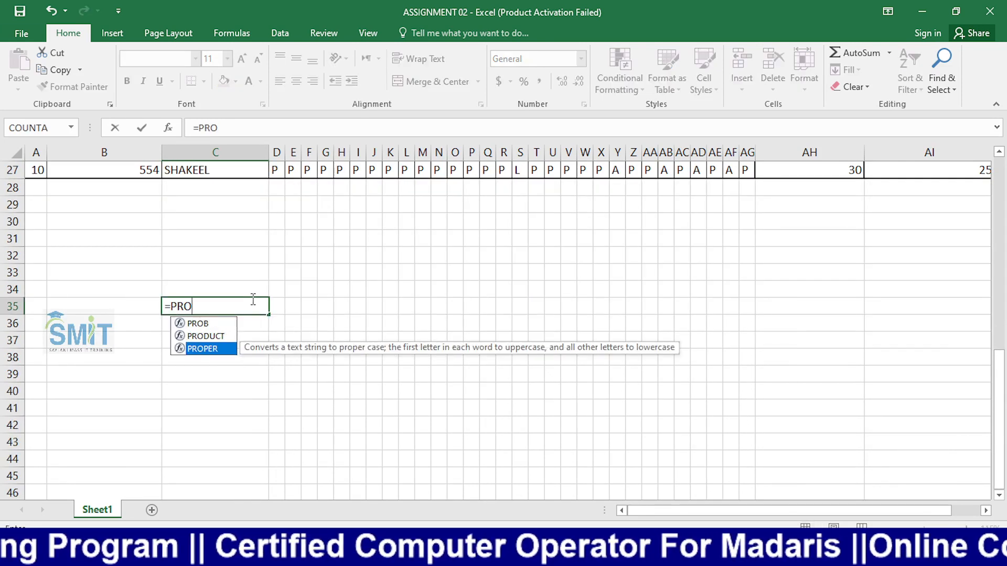
{"action": "key", "text": "Tab"}
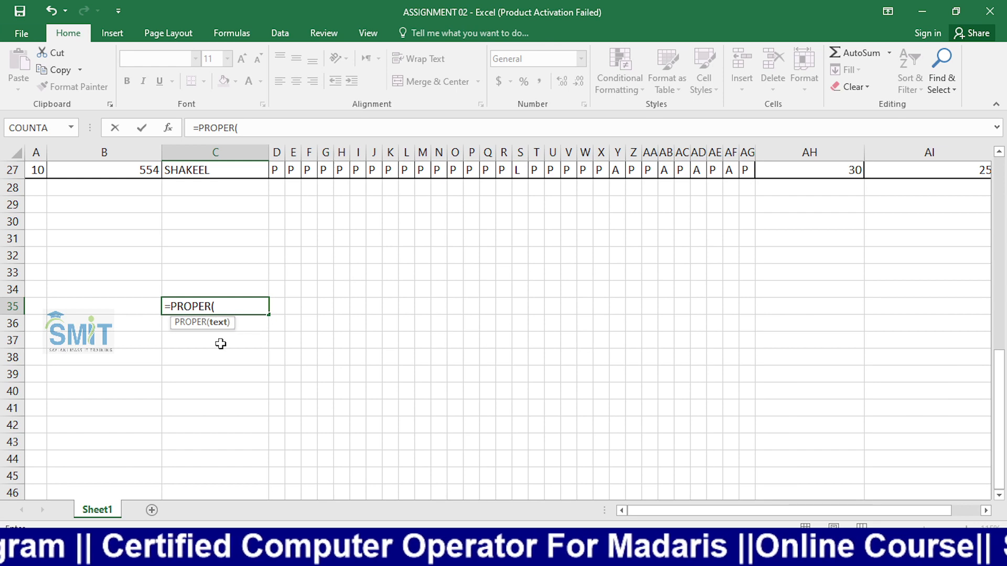
Complete the C35 formula with a reference to the first student name in C18
{"action": "scroll", "coordinate": [246, 341], "scroll_direction": "up", "scroll_amount": 2}
{"action": "scroll", "coordinate": [262, 319], "scroll_direction": "up", "scroll_amount": 2}
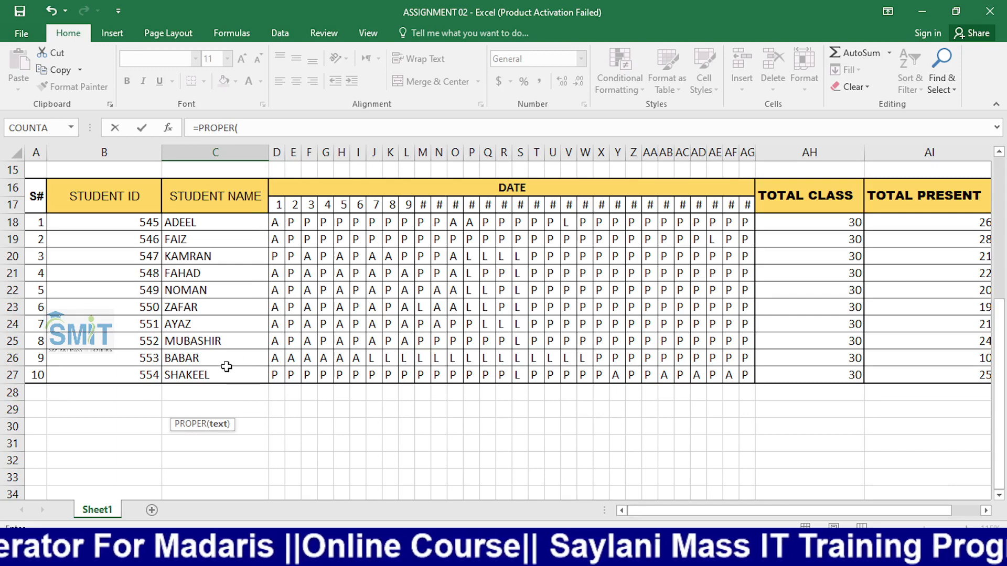
{"action": "scroll", "coordinate": [226, 367], "scroll_direction": "up", "scroll_amount": 1}
{"action": "scroll", "coordinate": [226, 367], "scroll_direction": "up", "scroll_amount": 1}
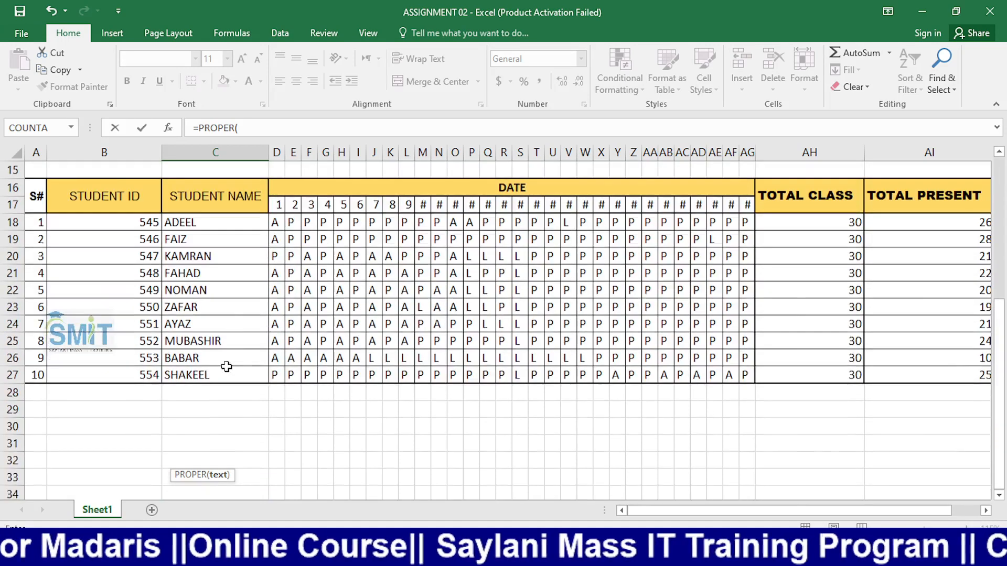
{"action": "scroll", "coordinate": [226, 366], "scroll_direction": "down", "scroll_amount": 2}
{"action": "scroll", "coordinate": [227, 359], "scroll_direction": "up", "scroll_amount": 1}
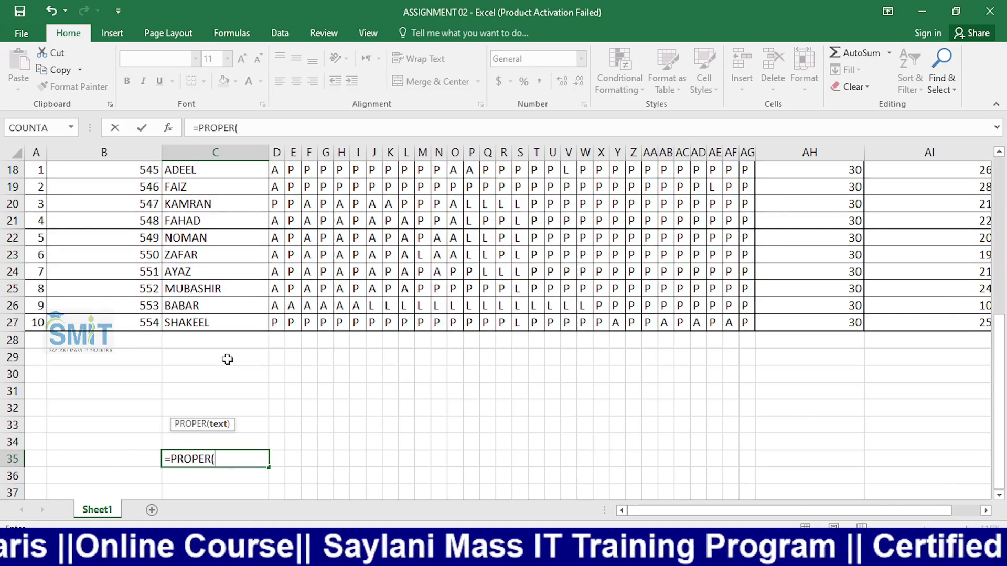
{"action": "scroll", "coordinate": [222, 182], "scroll_direction": "up", "scroll_amount": 2}
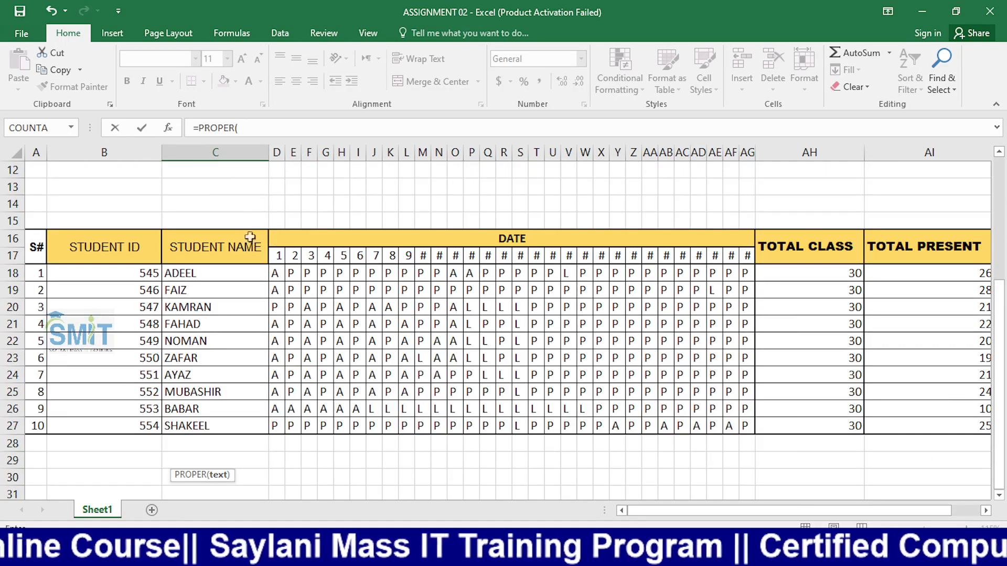
{"action": "scroll", "coordinate": [282, 252], "scroll_direction": "down", "scroll_amount": 2}
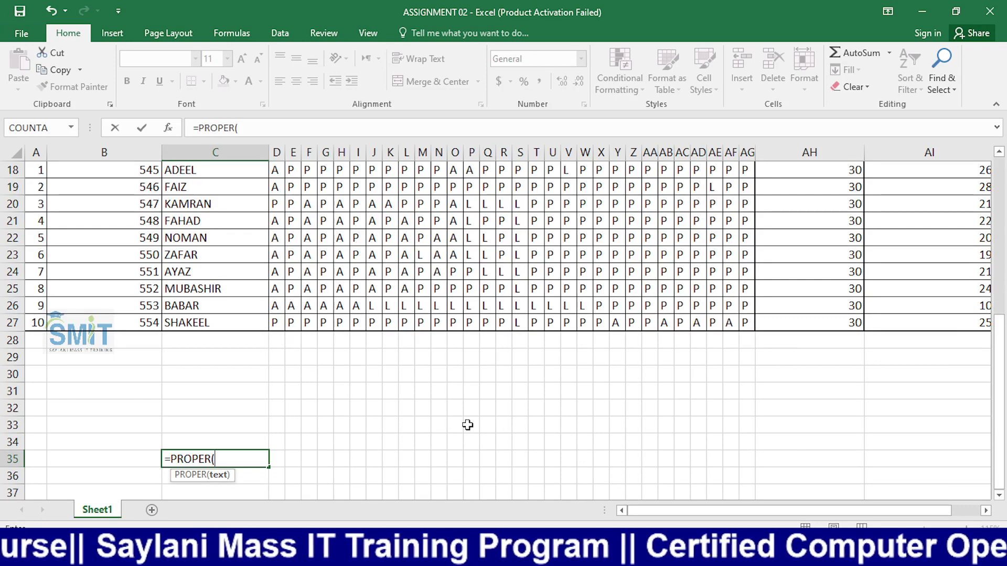
{"action": "scroll", "coordinate": [214, 282], "scroll_direction": "up", "scroll_amount": 2}
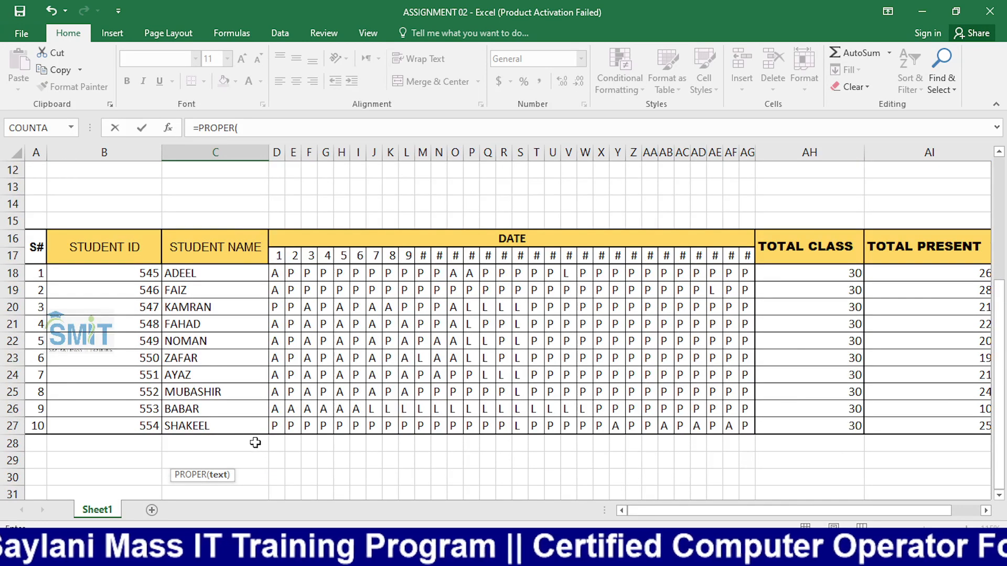
{"action": "scroll", "coordinate": [220, 435], "scroll_direction": "down", "scroll_amount": 3}
{"action": "scroll", "coordinate": [238, 329], "scroll_direction": "up", "scroll_amount": 2}
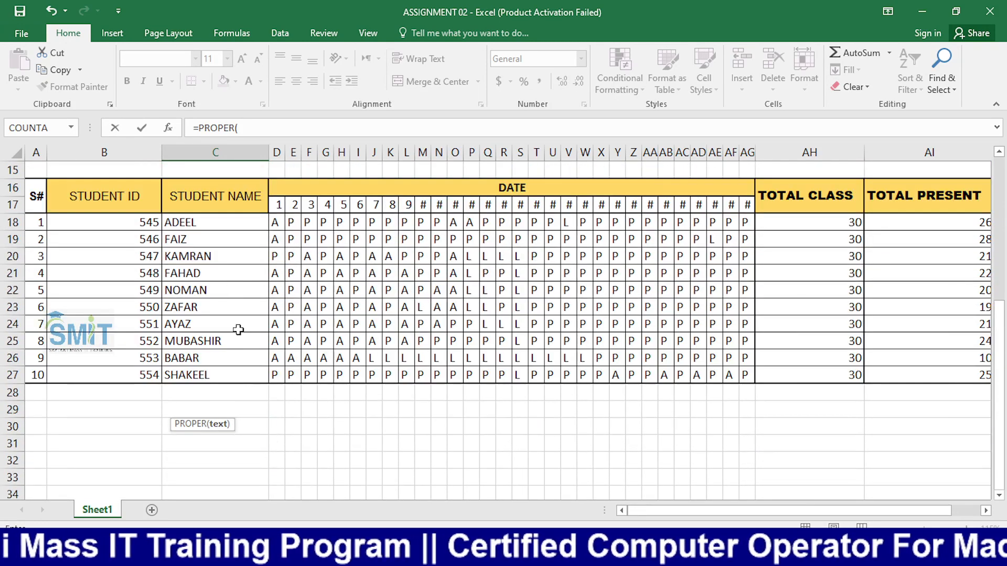
{"action": "left_click", "coordinate": [212, 221]}
{"action": "key", "text": "Return"}
{"action": "scroll", "coordinate": [448, 267], "scroll_direction": "down", "scroll_amount": 1}
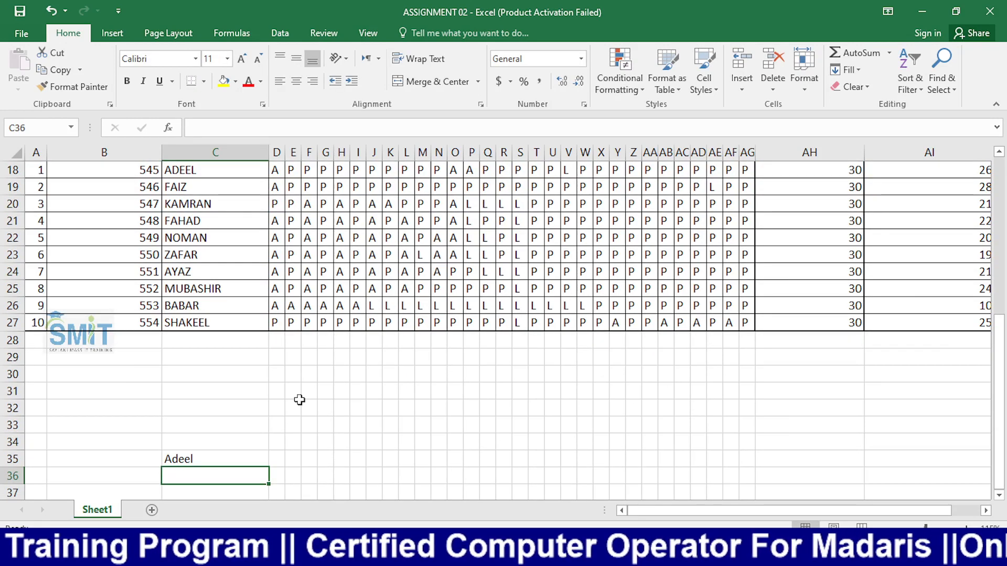
Fill the PROPER formula from C35 down through C44 to convert all ten student names
{"action": "left_click", "coordinate": [240, 456]}
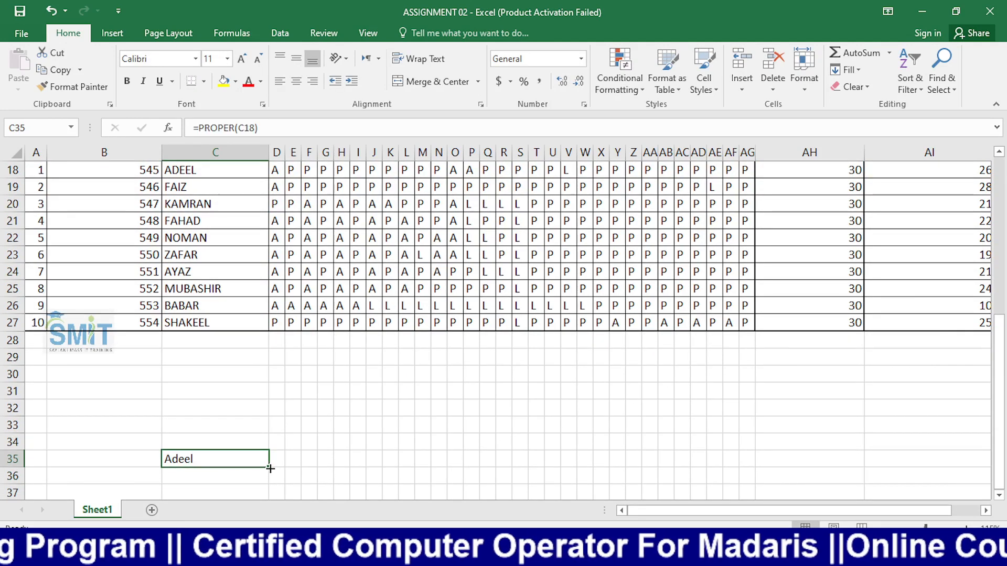
{"action": "left_click_drag", "start_coordinate": [268, 467], "coordinate": [269, 399]}
{"action": "scroll", "coordinate": [353, 342], "scroll_direction": "up", "scroll_amount": 3}
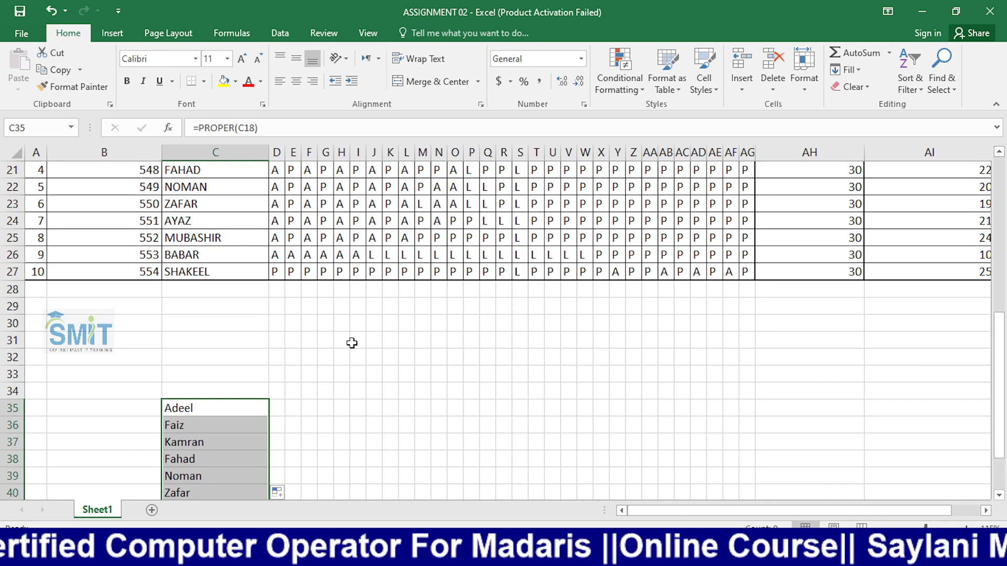
{"action": "scroll", "coordinate": [258, 323], "scroll_direction": "down", "scroll_amount": 2}
{"action": "left_click_drag", "start_coordinate": [270, 450], "coordinate": [270, 467]}
{"action": "left_click", "coordinate": [326, 408]}
Copy the converted names in C35:C44 and paste them over the original student names starting at C18
{"action": "left_click_drag", "start_coordinate": [214, 314], "coordinate": [196, 457]}
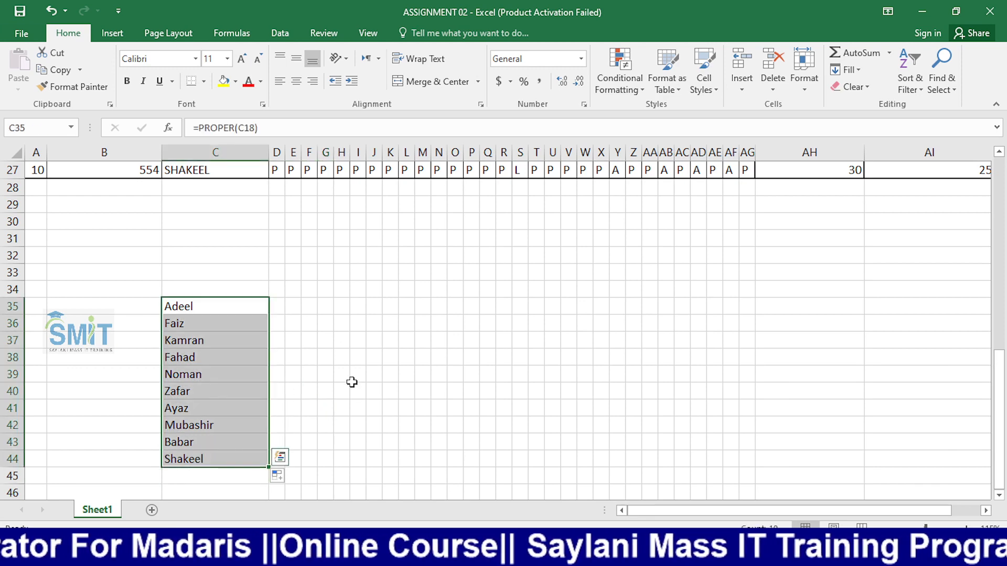
{"action": "key", "text": "ctrl+c"}
{"action": "scroll", "coordinate": [266, 382], "scroll_direction": "up", "scroll_amount": 5}
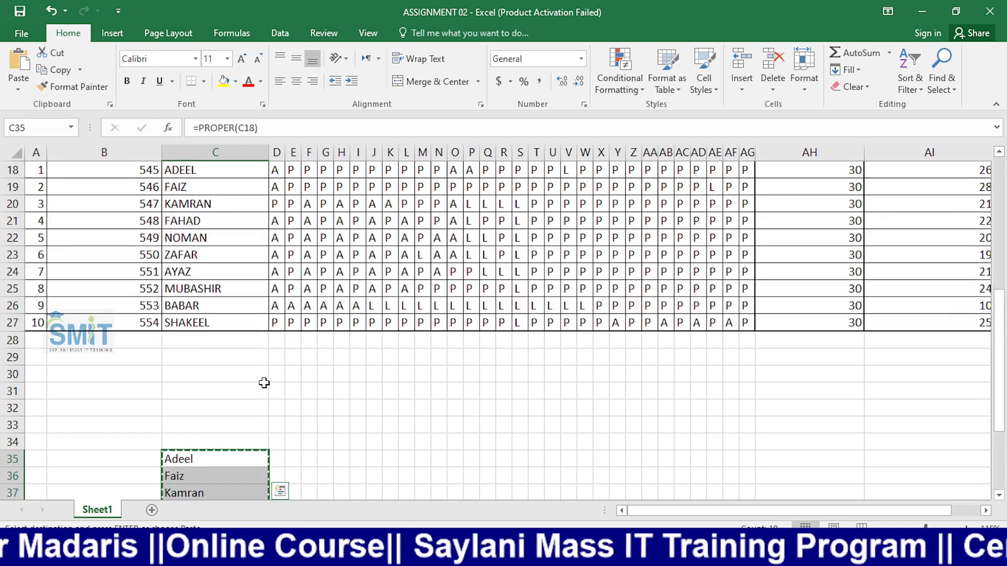
{"action": "left_click", "coordinate": [206, 267]}
{"action": "key", "text": "ctrl+v"}
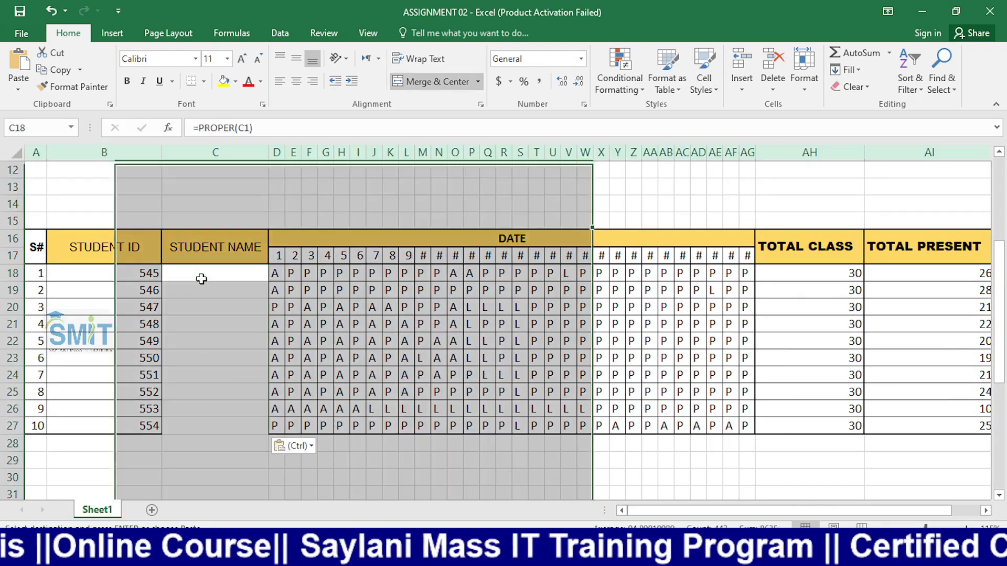
{"action": "key", "text": "ctrl+a"}
{"action": "left_click", "coordinate": [241, 377]}
{"action": "key", "text": "Escape"}
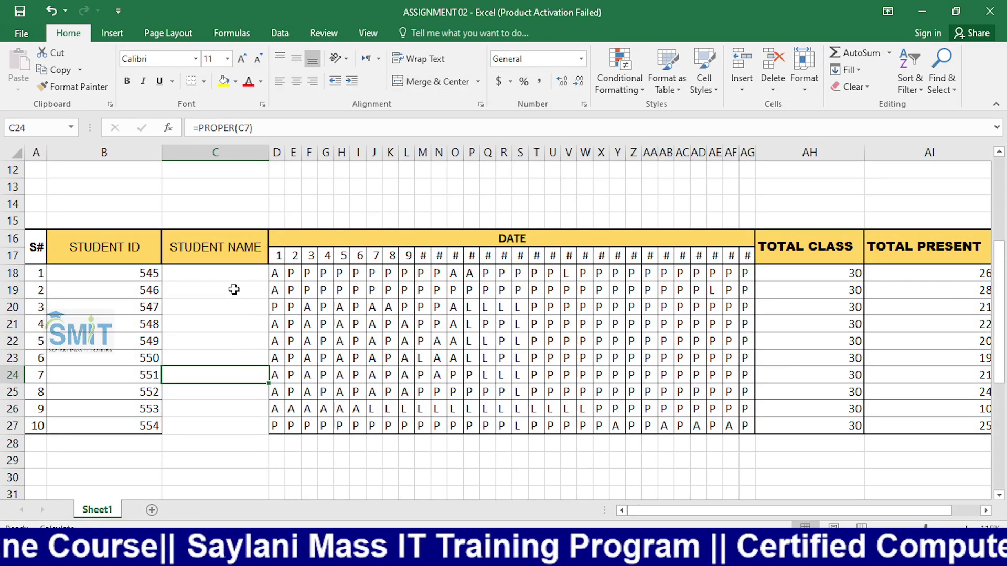
Undo the paste over the student names in C18:C27 and cancel the pending copy
{"action": "left_click", "coordinate": [234, 276]}
{"action": "key", "text": "ctrl+z"}
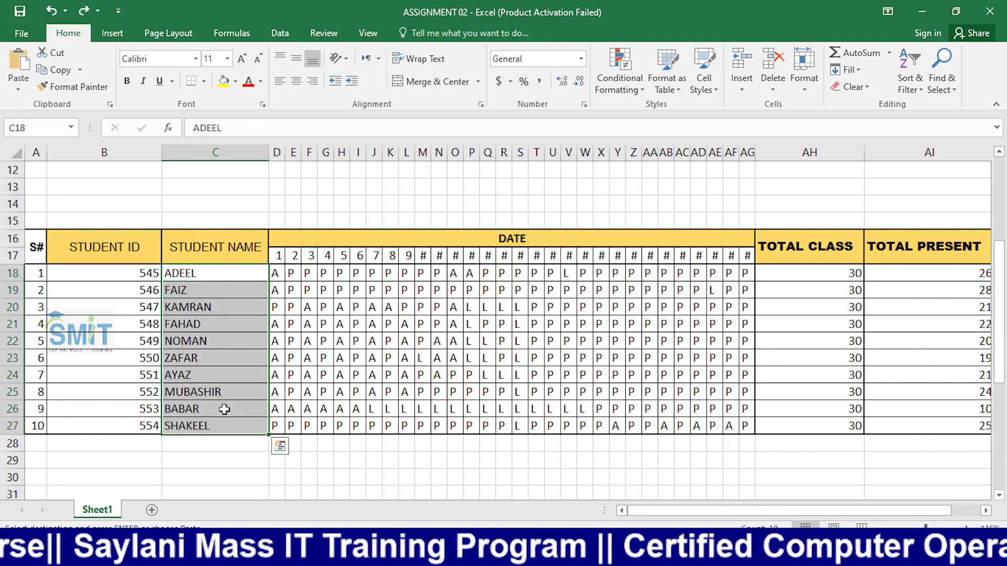
{"action": "scroll", "coordinate": [299, 422], "scroll_direction": "down", "scroll_amount": 5}
{"action": "scroll", "coordinate": [299, 422], "scroll_direction": "up", "scroll_amount": 6}
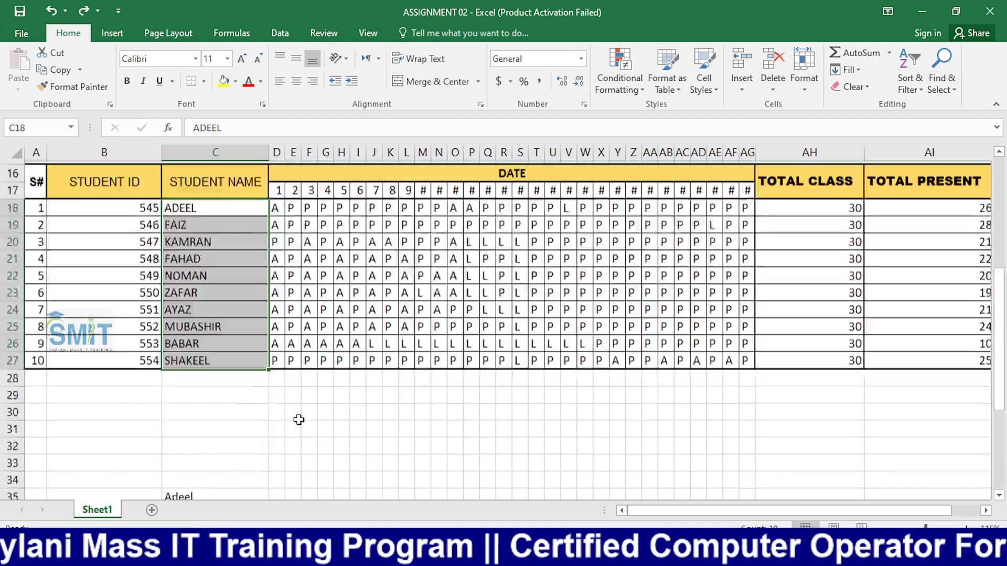
{"action": "left_click", "coordinate": [292, 420]}
{"action": "key", "text": "Escape"}
Copy the converted names in C35:C44 and paste them as values over the student names starting at C18
{"action": "scroll", "coordinate": [280, 400], "scroll_direction": "down", "scroll_amount": 3}
{"action": "scroll", "coordinate": [280, 401], "scroll_direction": "down", "scroll_amount": 2}
{"action": "left_click_drag", "start_coordinate": [231, 354], "coordinate": [236, 463]}
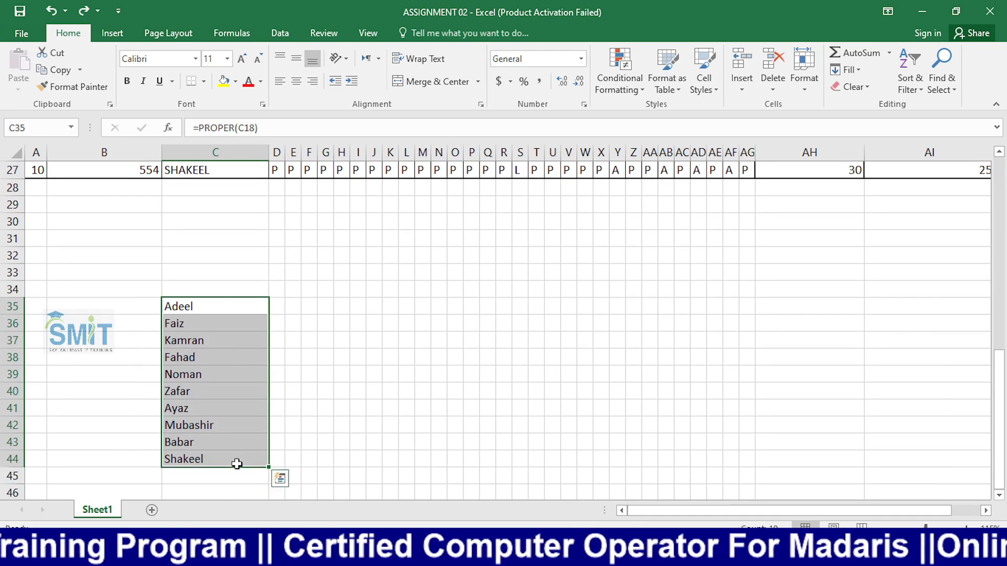
{"action": "key", "text": "ctrl+c"}
{"action": "scroll", "coordinate": [235, 453], "scroll_direction": "up", "scroll_amount": 3}
{"action": "scroll", "coordinate": [234, 454], "scroll_direction": "up", "scroll_amount": 4}
{"action": "left_click", "coordinate": [222, 378]}
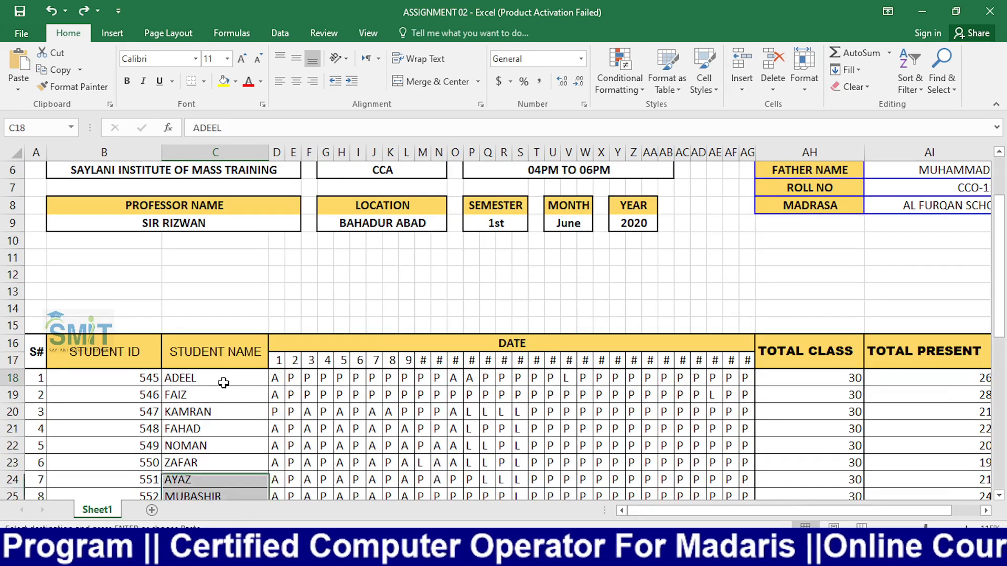
{"action": "key", "text": "ctrl+v"}
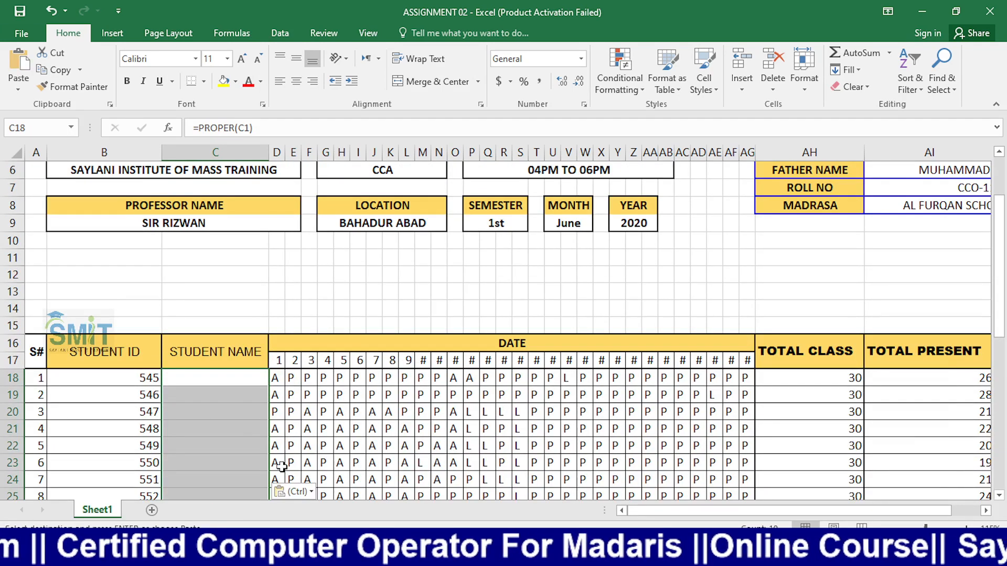
{"action": "left_click", "coordinate": [294, 491]}
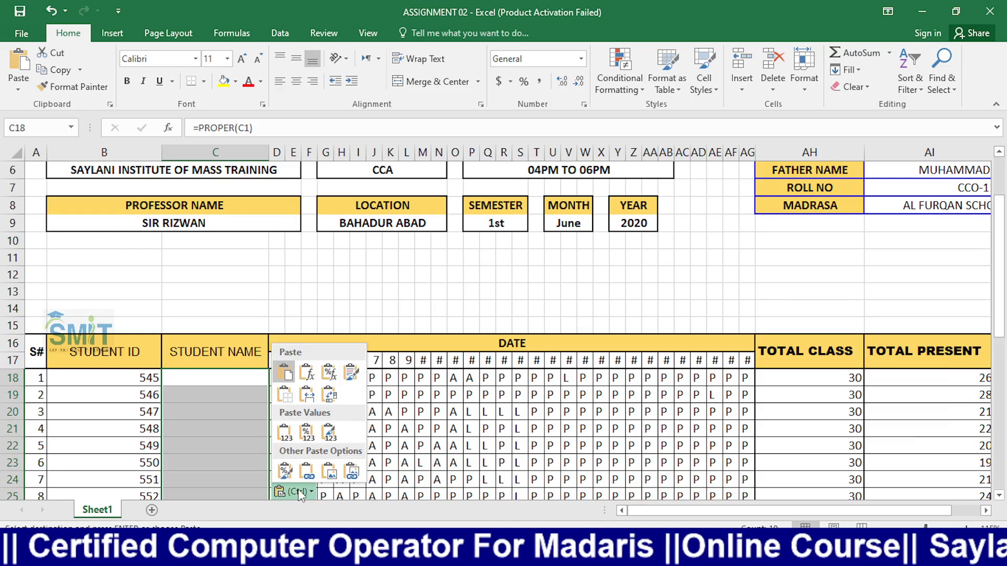
{"action": "left_click", "coordinate": [286, 433]}
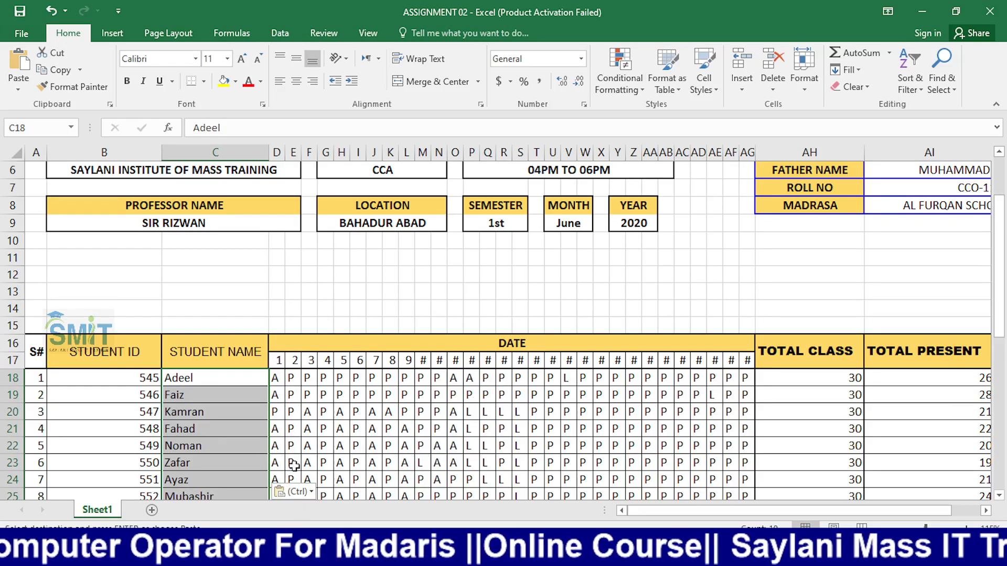
Check the pasted cells in the Student Name column for plain text instead of PROPER formulas
{"action": "scroll", "coordinate": [252, 440], "scroll_direction": "down", "scroll_amount": 1}
{"action": "left_click", "coordinate": [245, 413]}
{"action": "scroll", "coordinate": [243, 411], "scroll_direction": "down", "scroll_amount": 2}
{"action": "scroll", "coordinate": [243, 411], "scroll_direction": "up", "scroll_amount": 2}
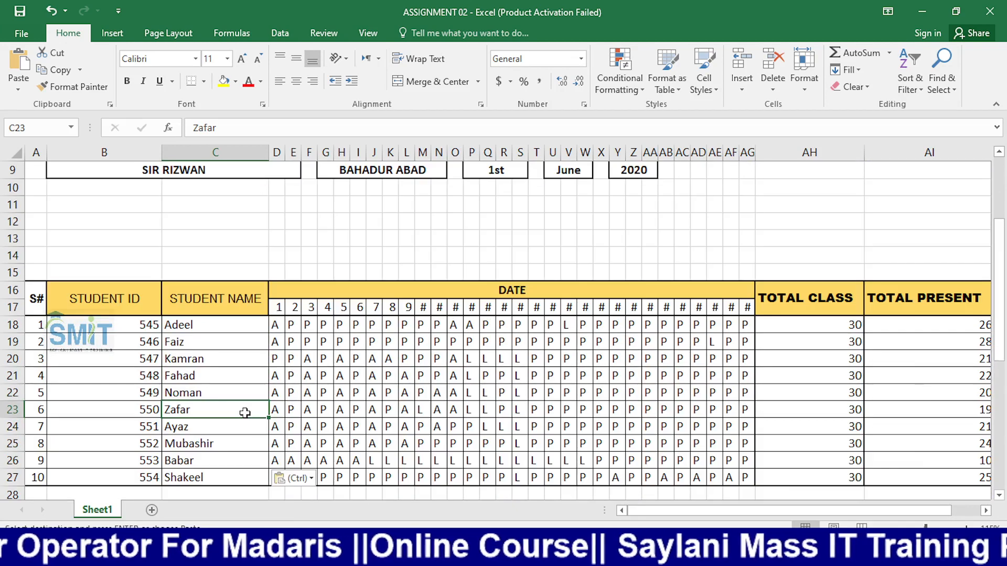
{"action": "left_click", "coordinate": [200, 357]}
{"action": "left_click", "coordinate": [194, 326]}
{"action": "left_click", "coordinate": [189, 375]}
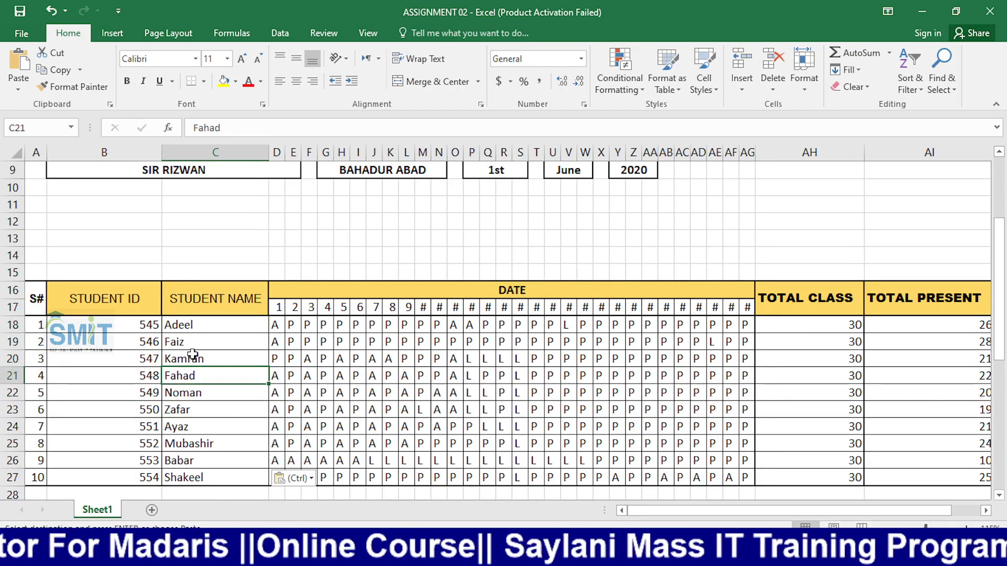
{"action": "left_click", "coordinate": [192, 354]}
{"action": "left_click", "coordinate": [202, 328]}
{"action": "left_click", "coordinate": [205, 428]}
{"action": "left_click", "coordinate": [205, 393]}
{"action": "key", "text": "Escape"}
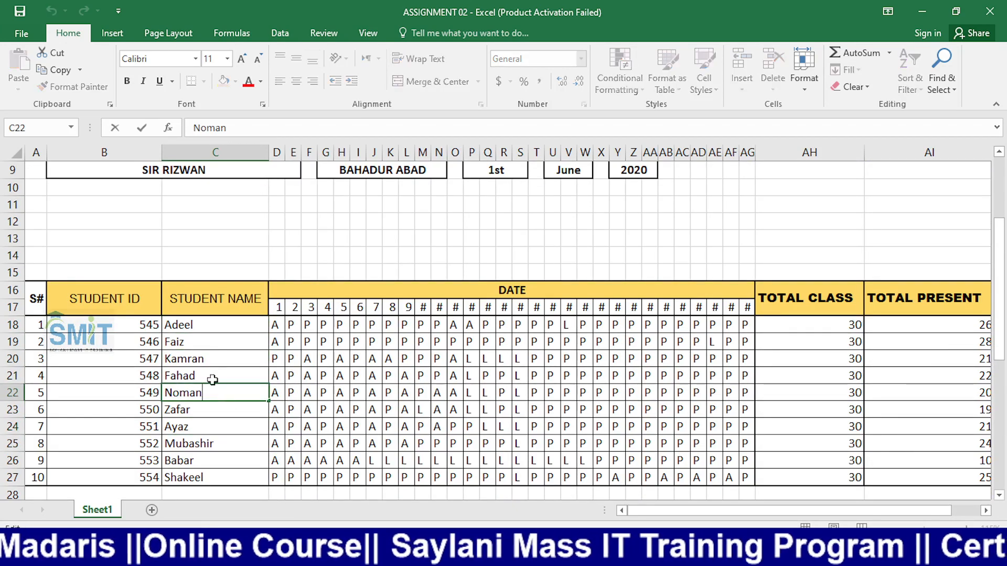
{"action": "left_click", "coordinate": [207, 325]}
{"action": "left_click", "coordinate": [185, 377]}
{"action": "left_click", "coordinate": [206, 328]}
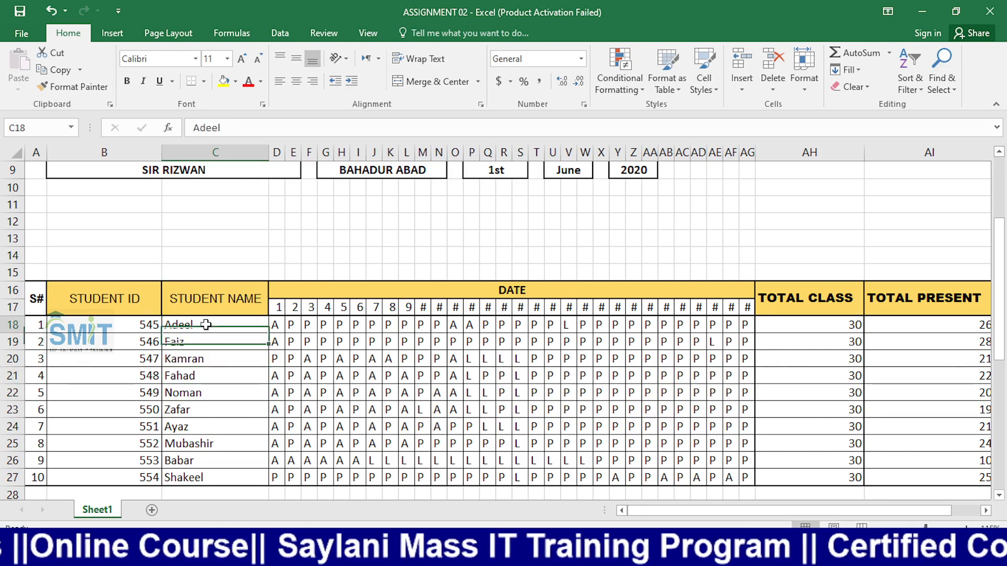
{"action": "left_click", "coordinate": [190, 376]}
{"action": "left_click", "coordinate": [191, 343]}
{"action": "left_click", "coordinate": [189, 358]}
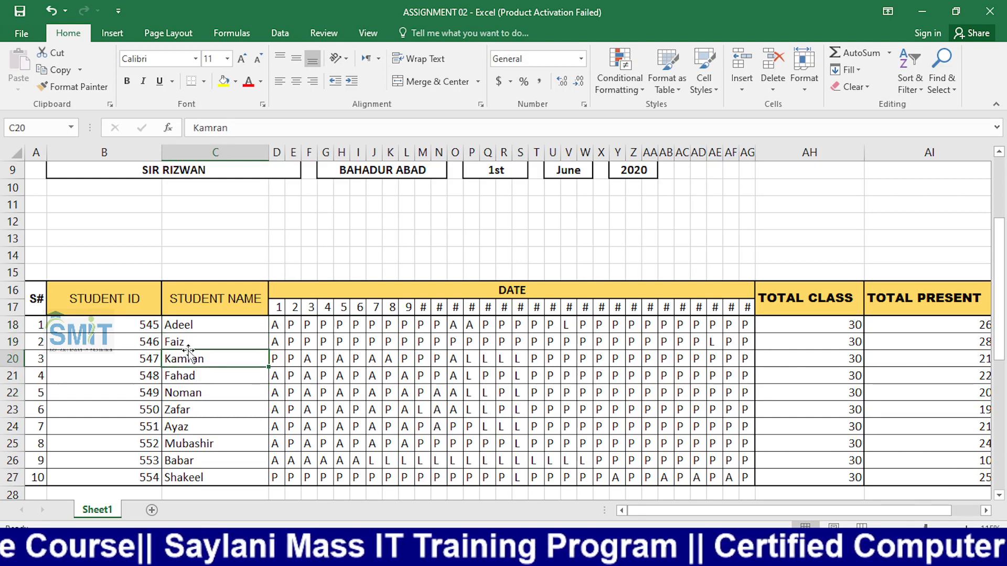
Switch to the Book1 workbook and review the case-conversion formulas in cells D17 to G17
{"action": "key", "text": "alt+Tab"}
{"action": "key", "text": "alt+Tab"}
{"action": "key", "text": "alt+Tab"}
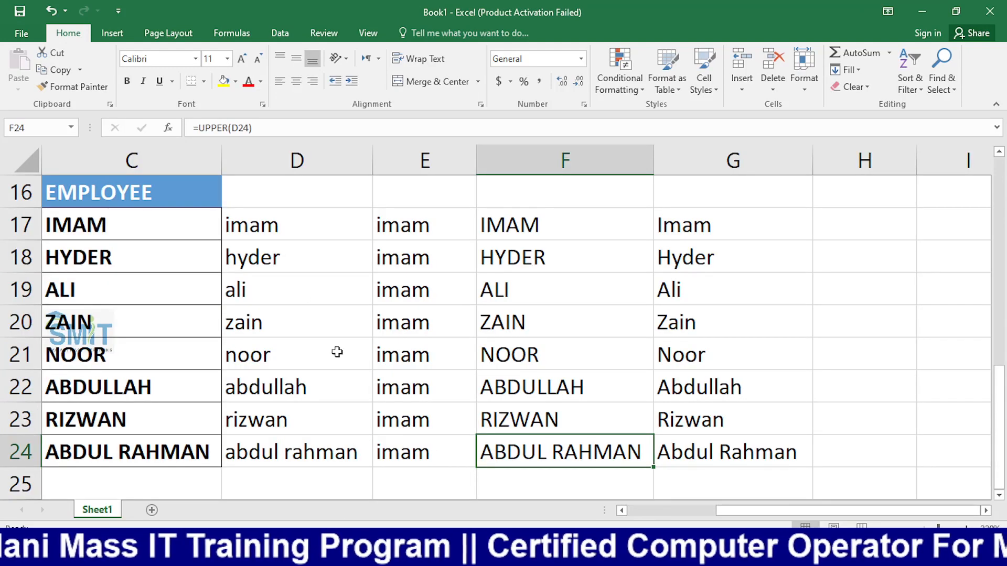
{"action": "left_click", "coordinate": [293, 221]}
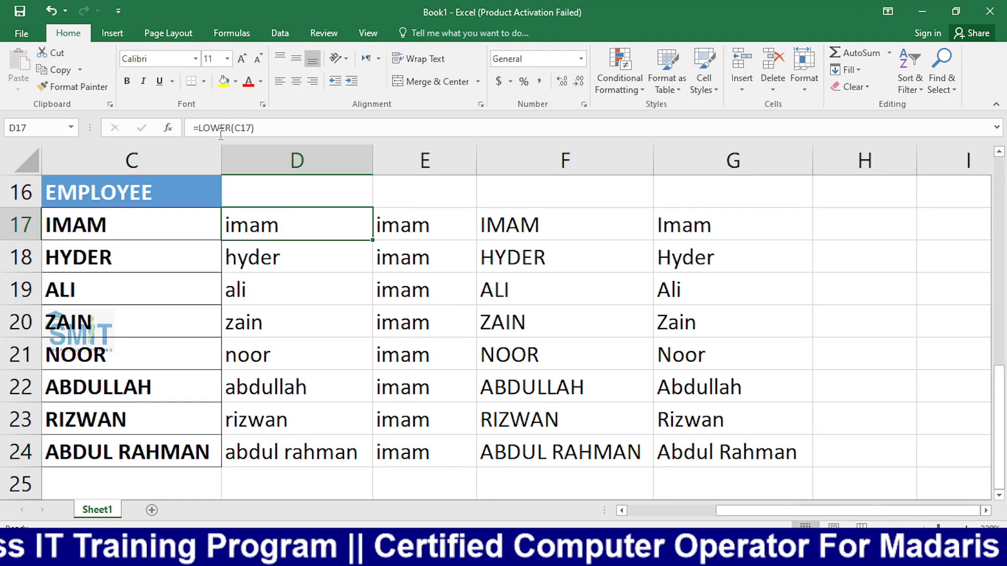
{"action": "left_click", "coordinate": [412, 225]}
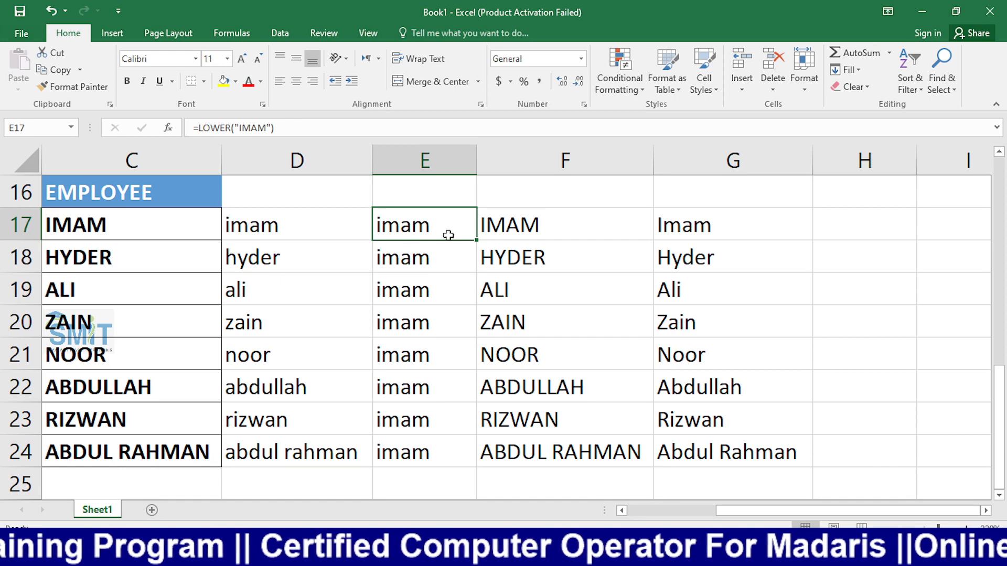
{"action": "left_click", "coordinate": [519, 228]}
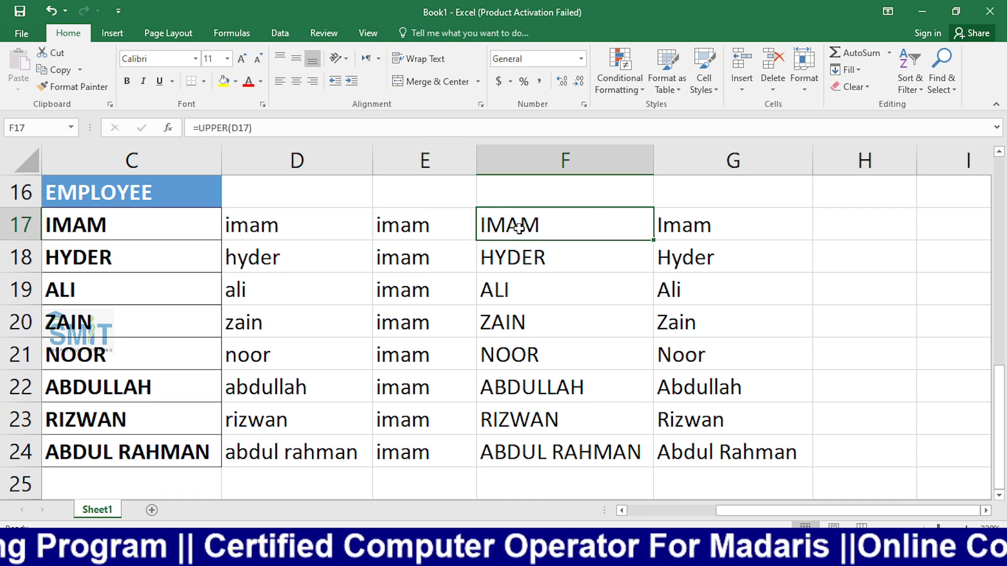
{"action": "left_click", "coordinate": [747, 227]}
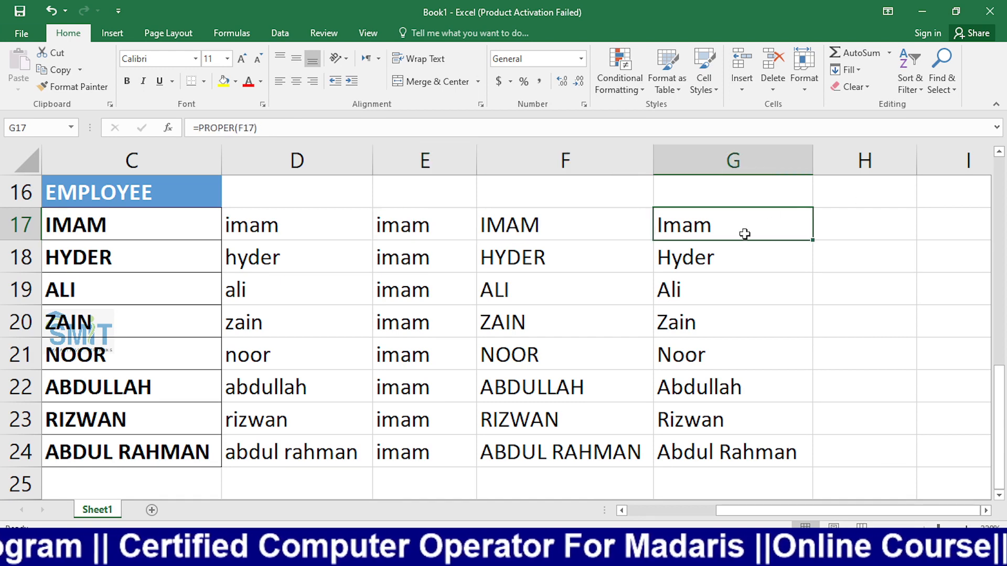
Open the LOWER, UPPER and PROPER formulas in D17, F17 and G17 to inspect the cells they reference
{"action": "double_click", "coordinate": [310, 221]}
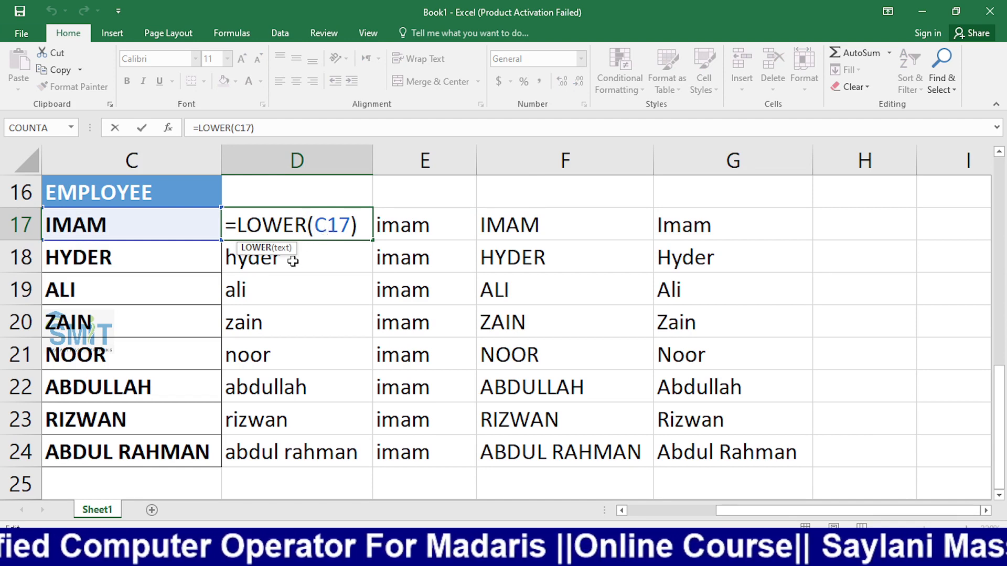
{"action": "key", "text": "Escape"}
{"action": "double_click", "coordinate": [349, 226]}
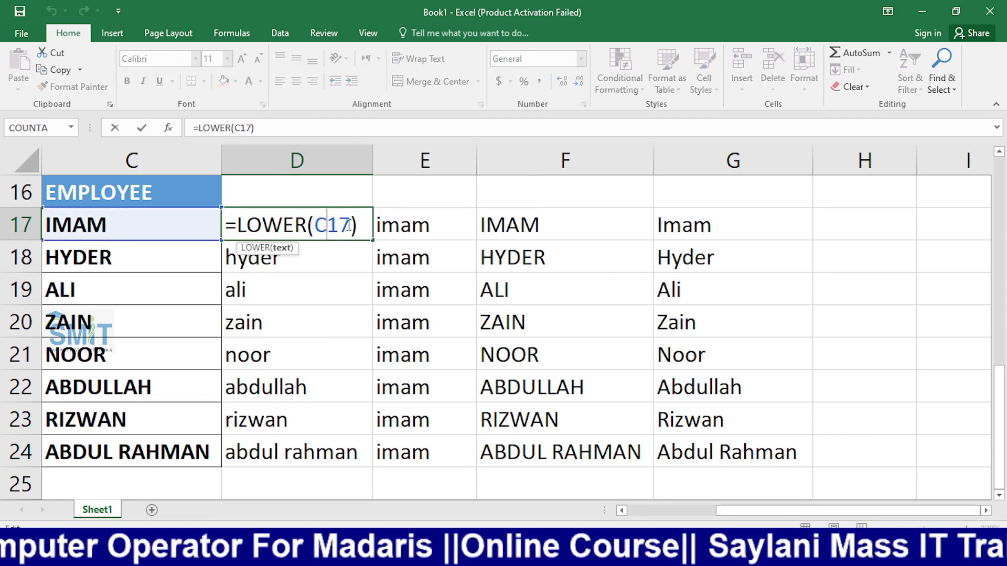
{"action": "key", "text": "Escape"}
{"action": "double_click", "coordinate": [533, 225]}
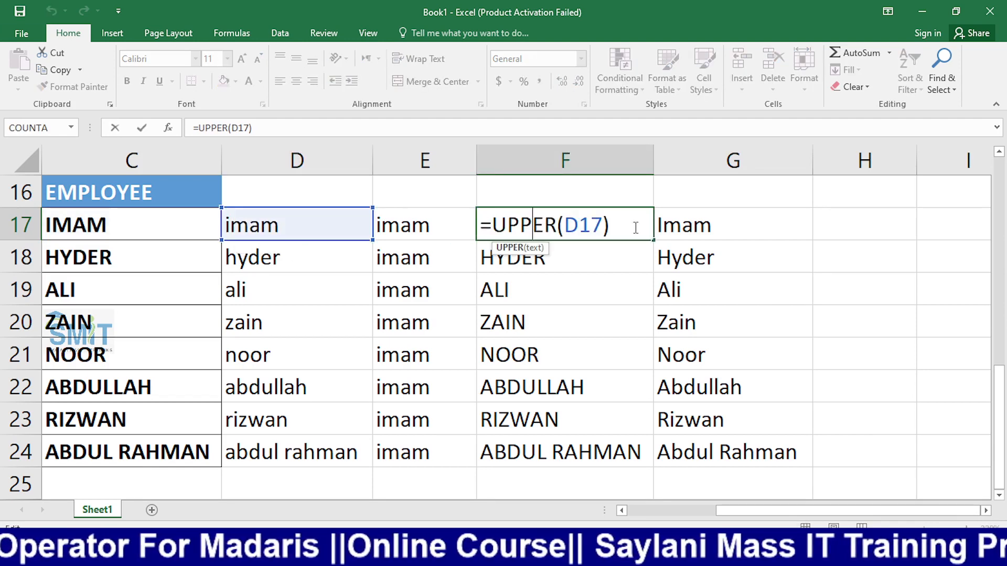
{"action": "key", "text": "Escape"}
{"action": "double_click", "coordinate": [710, 225]}
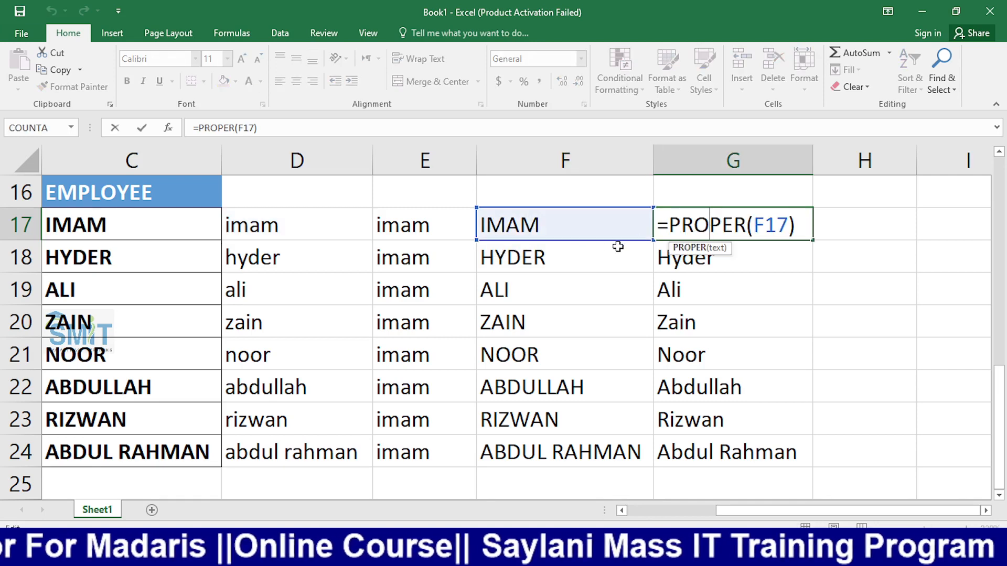
Trace the formula chain in row 17 from the employee name in C17 through D17 and F17 to G17
{"action": "left_click", "coordinate": [260, 221]}
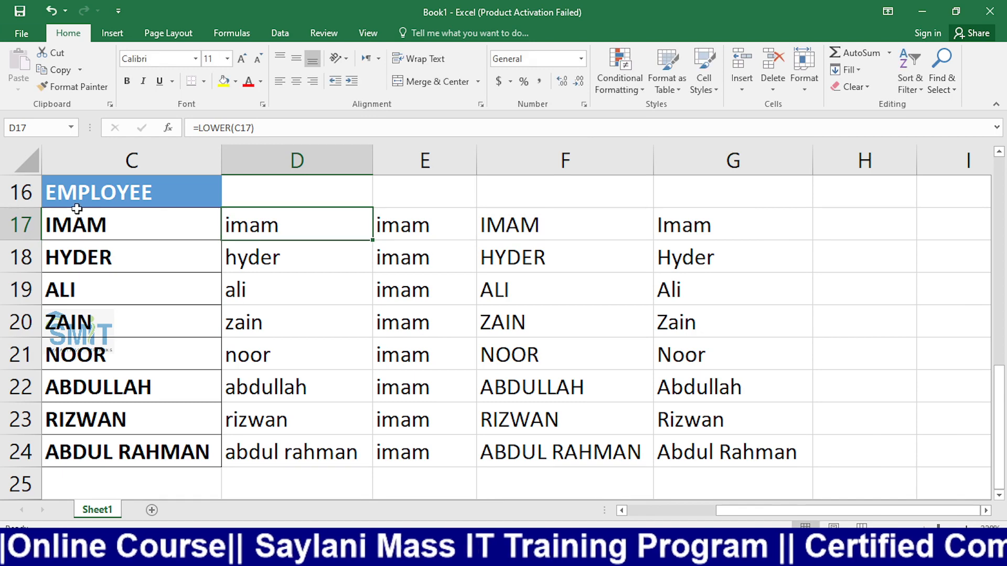
{"action": "left_click", "coordinate": [108, 213]}
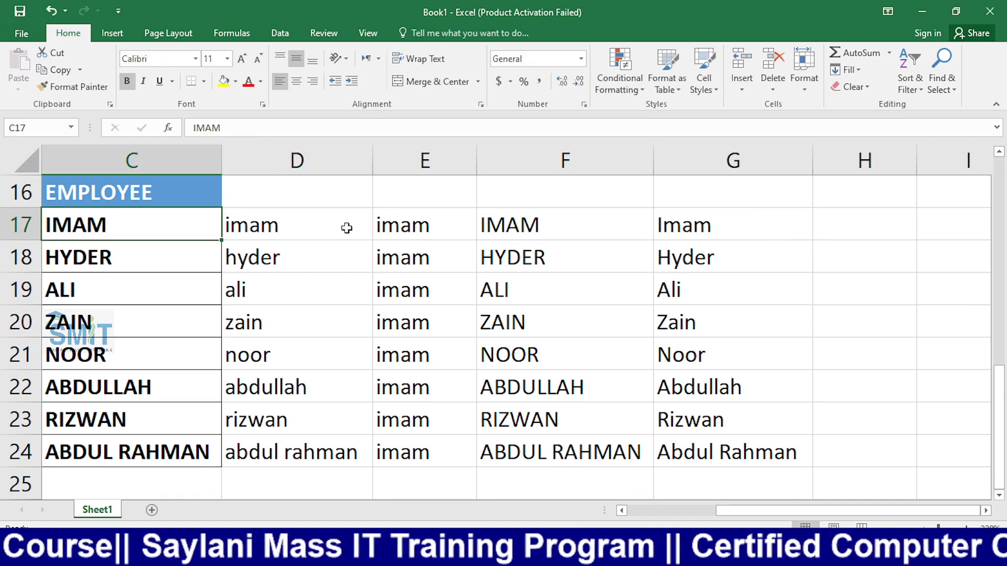
{"action": "left_click", "coordinate": [577, 220]}
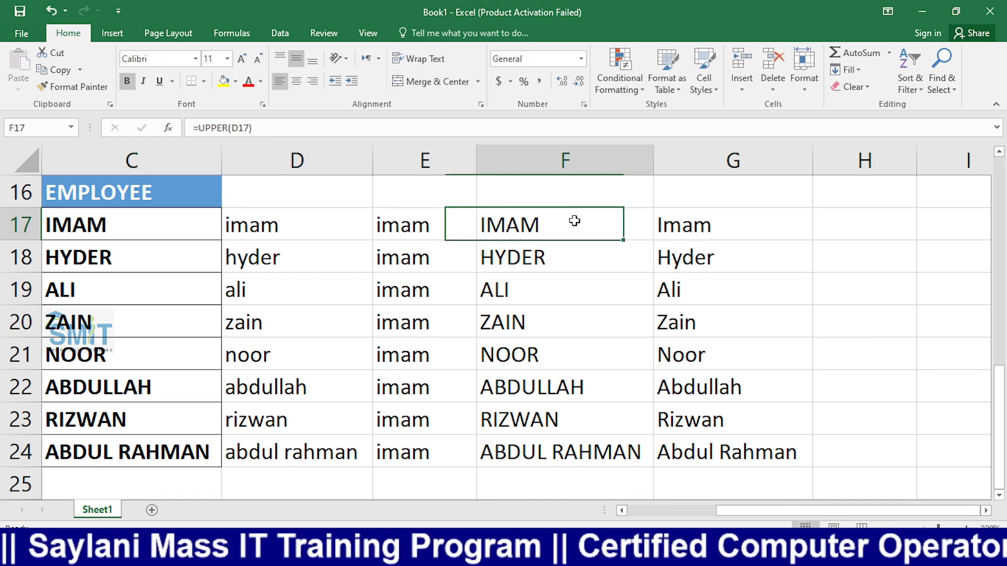
{"action": "left_click", "coordinate": [313, 226]}
{"action": "left_click", "coordinate": [740, 211]}
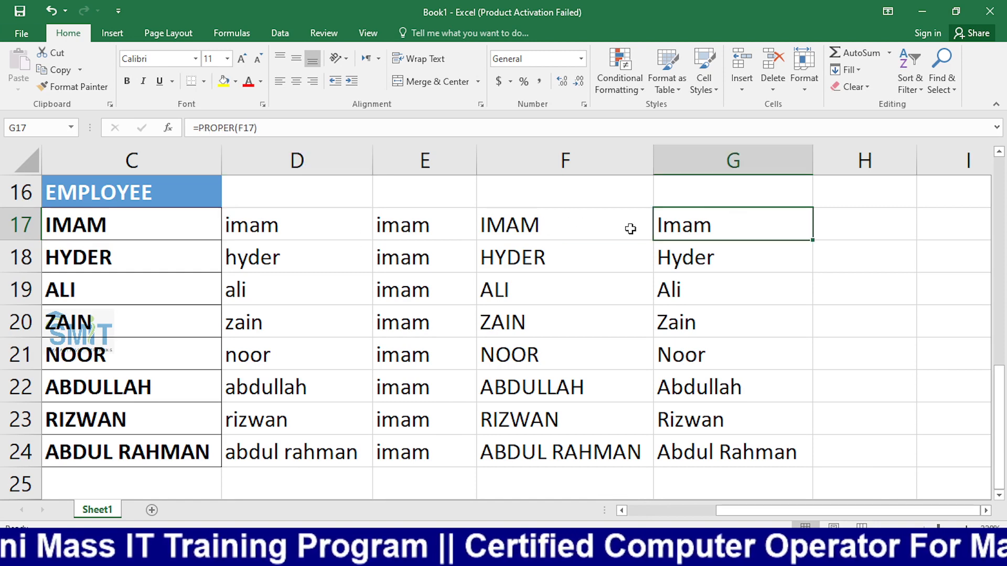
{"action": "left_click", "coordinate": [574, 234]}
Replace the first employee's name in C17 with a different uppercase name
{"action": "left_click", "coordinate": [127, 228]}
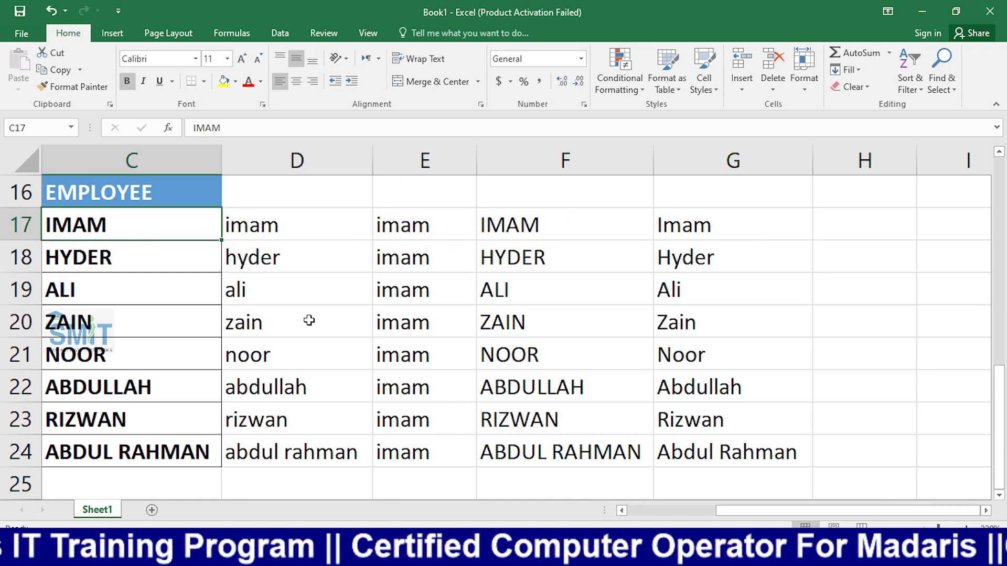
{"action": "type", "text": "BHATTI"}
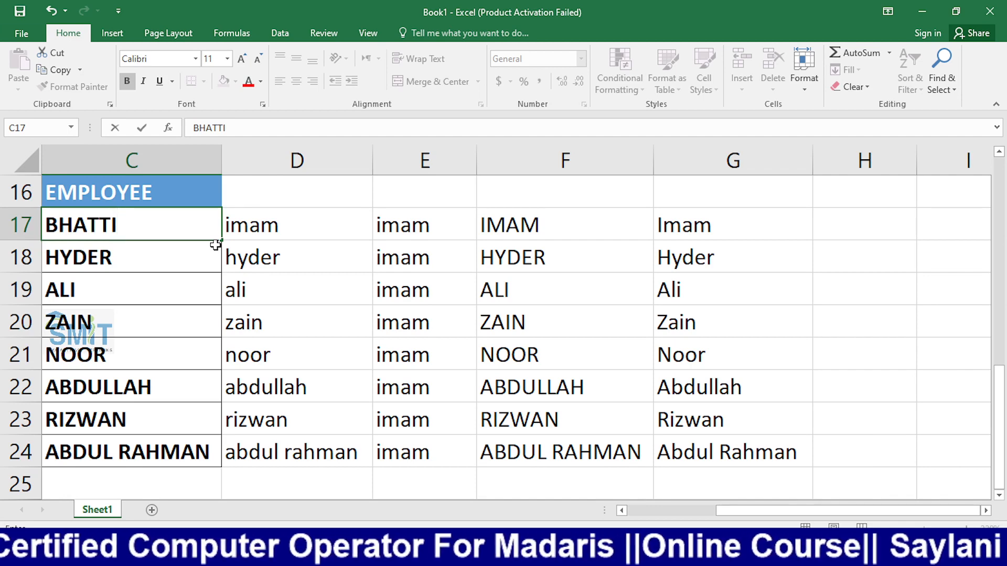
{"action": "key", "text": "Return"}
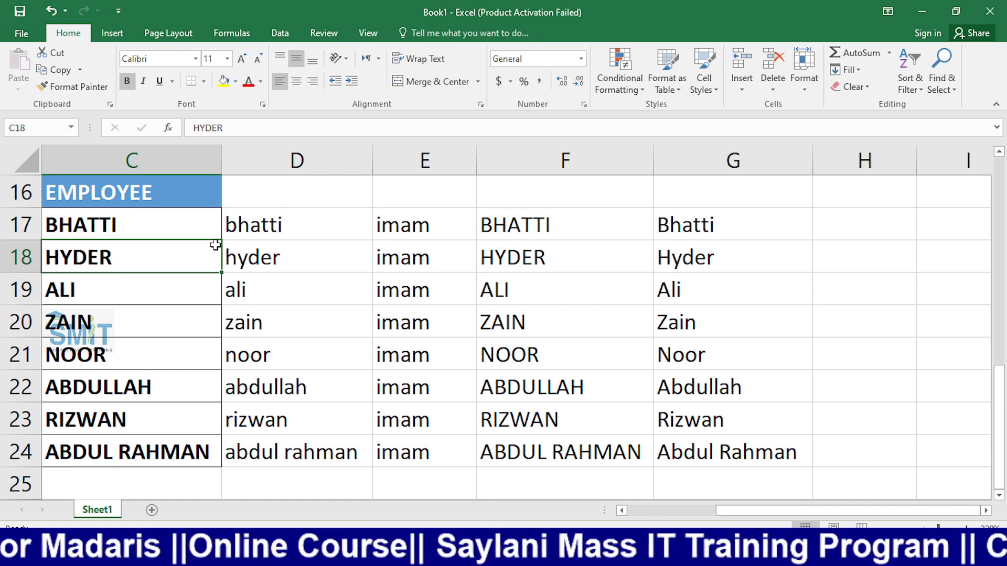
Inspect the LOWER formulas in D17 to D19 beside the employee names
{"action": "left_click", "coordinate": [351, 231]}
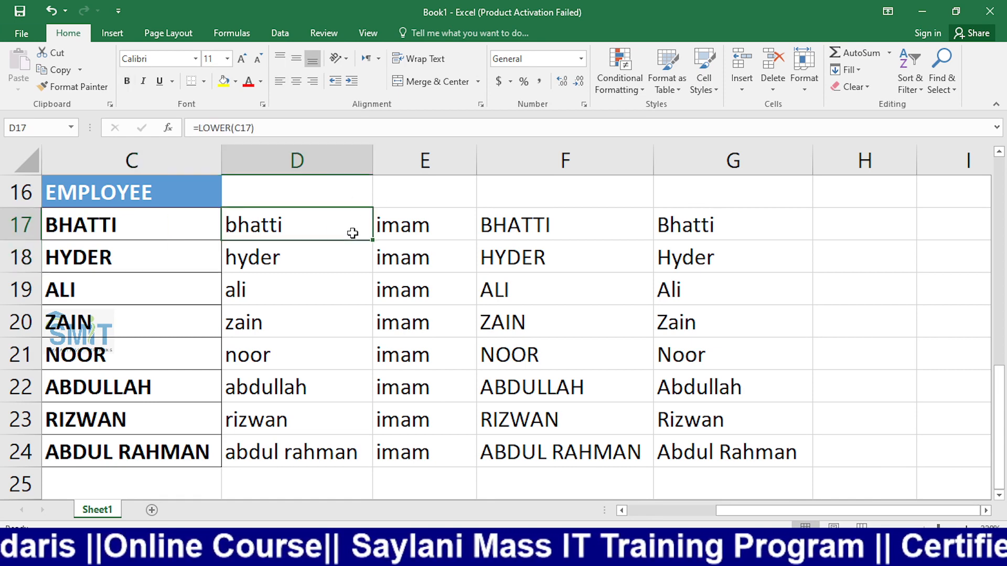
{"action": "left_click", "coordinate": [323, 268]}
{"action": "left_click", "coordinate": [324, 230]}
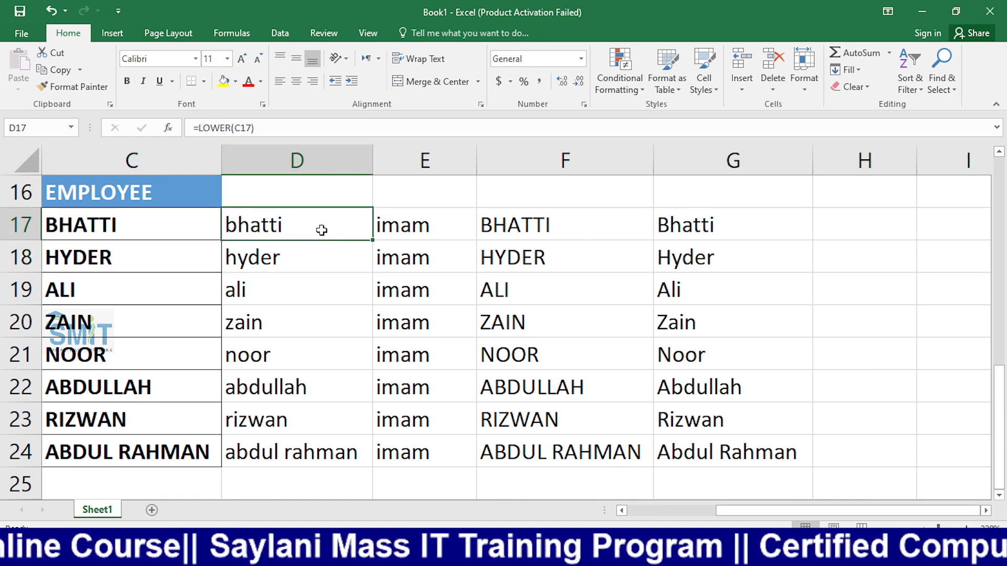
{"action": "left_click", "coordinate": [320, 291]}
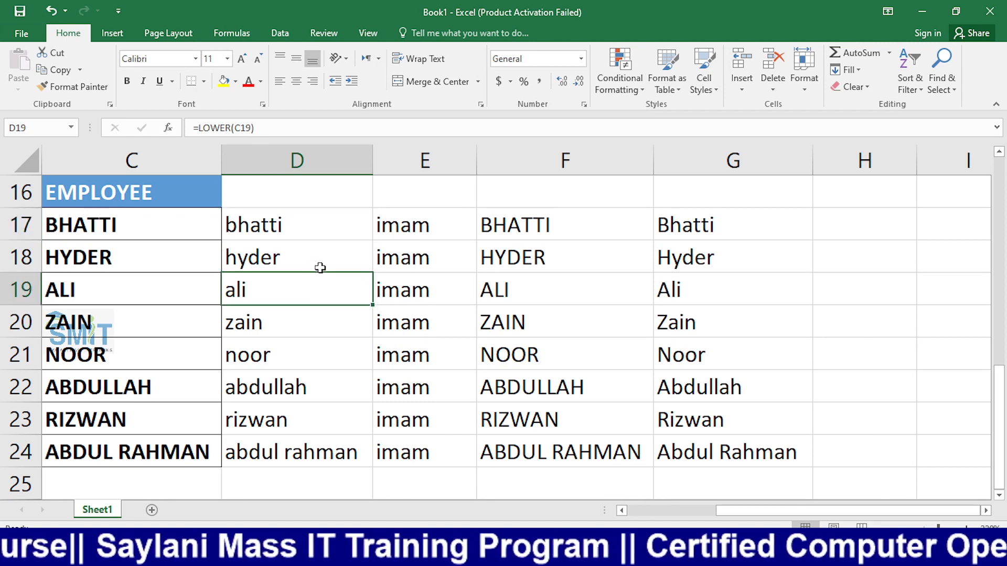
{"action": "left_click", "coordinate": [322, 256]}
Copy the LOWER formula cell D17 and paste it back onto itself as values only
{"action": "left_click", "coordinate": [324, 221]}
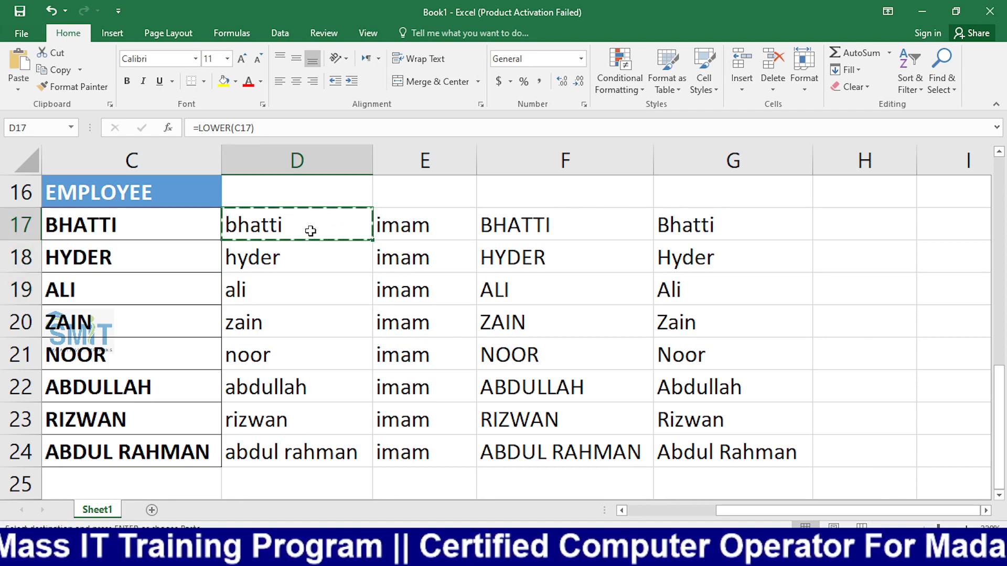
{"action": "key", "text": "ctrl+v"}
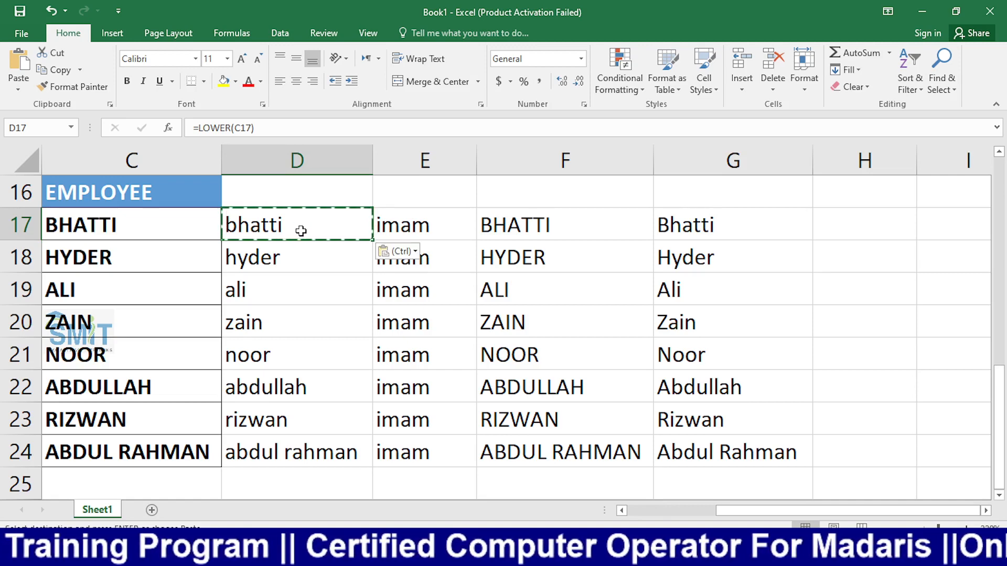
{"action": "left_click", "coordinate": [405, 256]}
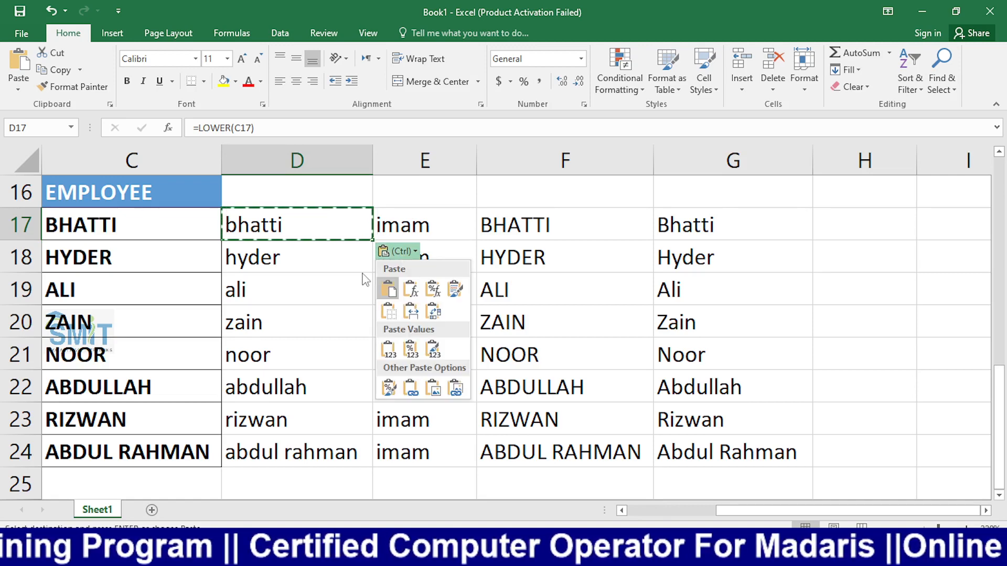
{"action": "left_click", "coordinate": [388, 355]}
{"action": "left_click", "coordinate": [331, 355]}
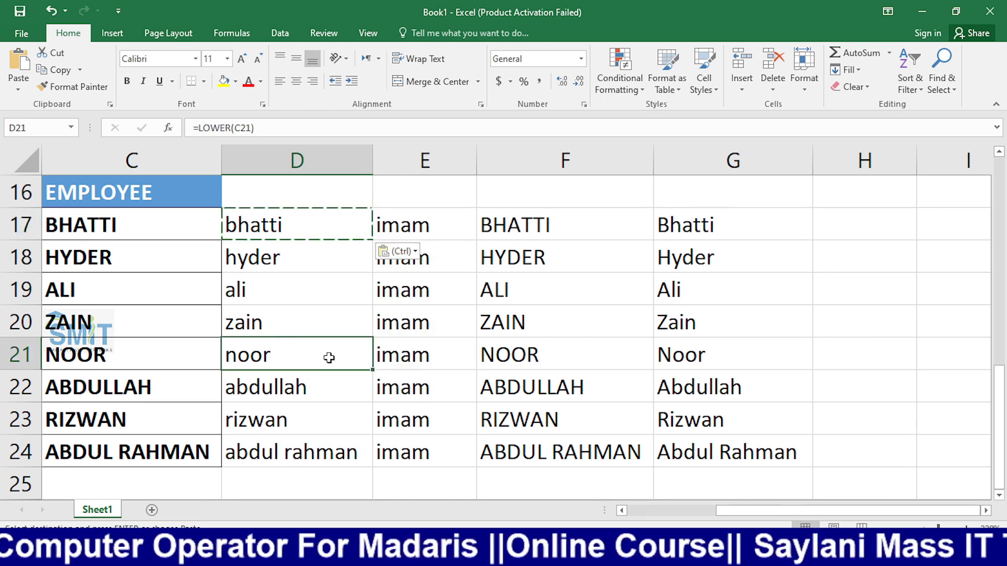
Cancel the copy selection and compare the pasted value in D17 with the source employee name in C17
{"action": "key", "text": "Escape"}
{"action": "left_click", "coordinate": [301, 214]}
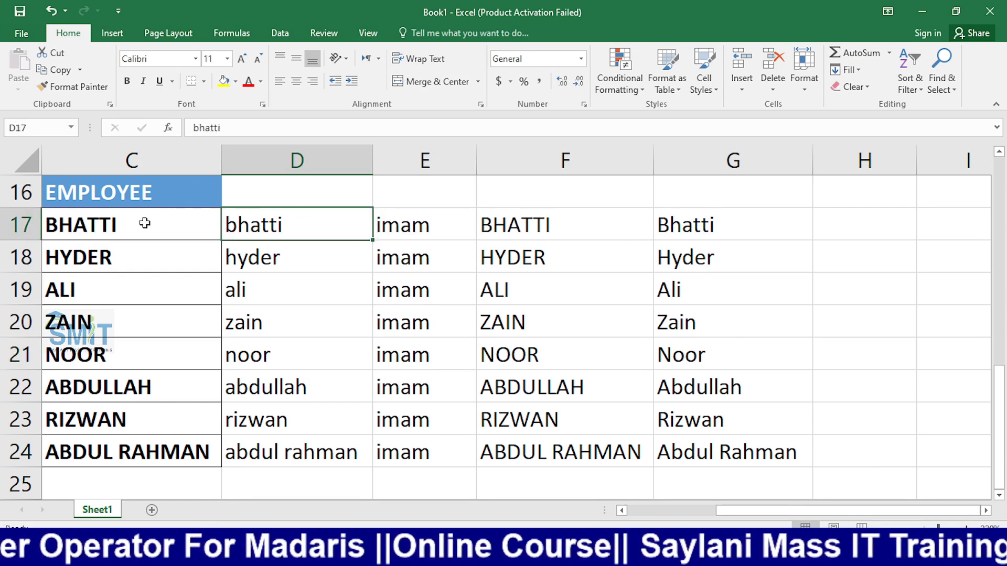
{"action": "left_click", "coordinate": [144, 223]}
{"action": "left_click", "coordinate": [260, 226]}
{"action": "left_click", "coordinate": [125, 222]}
{"action": "left_click", "coordinate": [285, 234]}
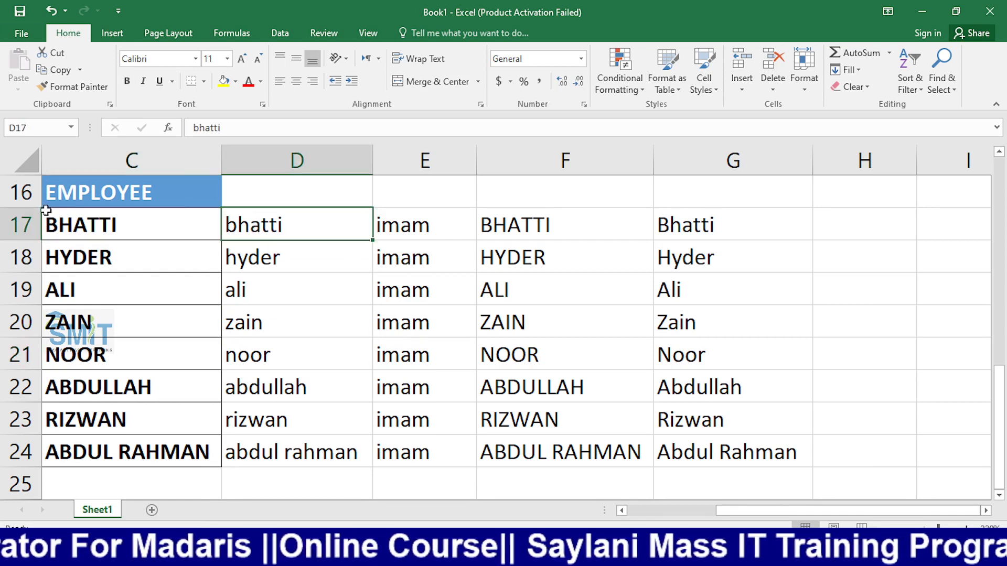
{"action": "left_click", "coordinate": [105, 218]}
{"action": "left_click", "coordinate": [227, 220]}
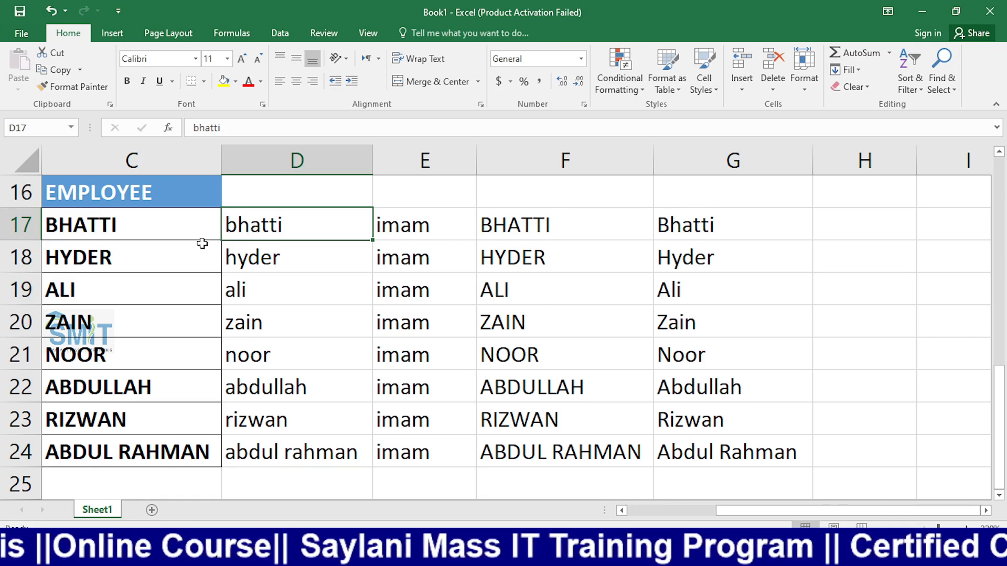
{"action": "left_click", "coordinate": [134, 245]}
{"action": "left_click", "coordinate": [130, 236]}
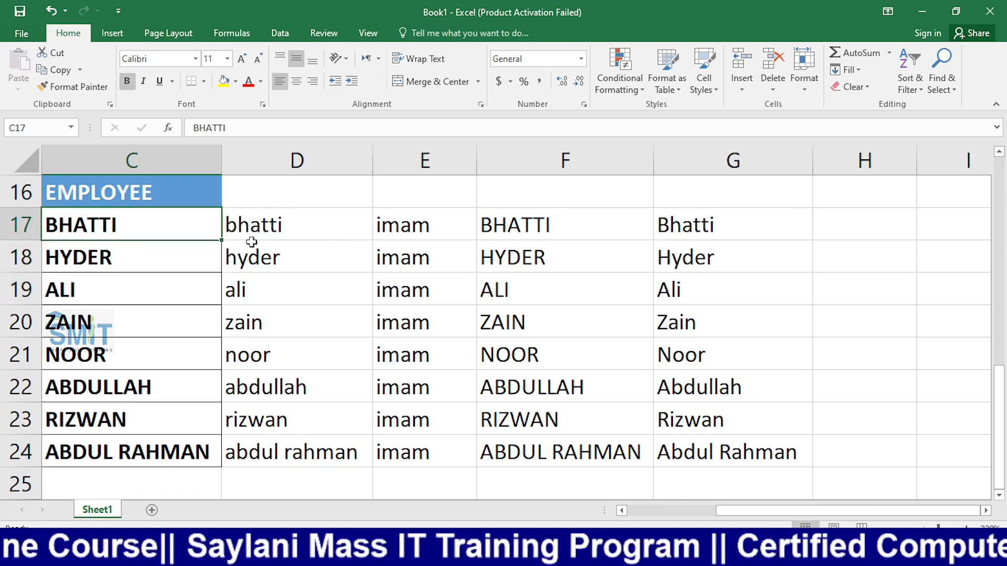
{"action": "left_click", "coordinate": [280, 229]}
Replace the employee name in C17 with AAA
{"action": "left_click", "coordinate": [175, 237]}
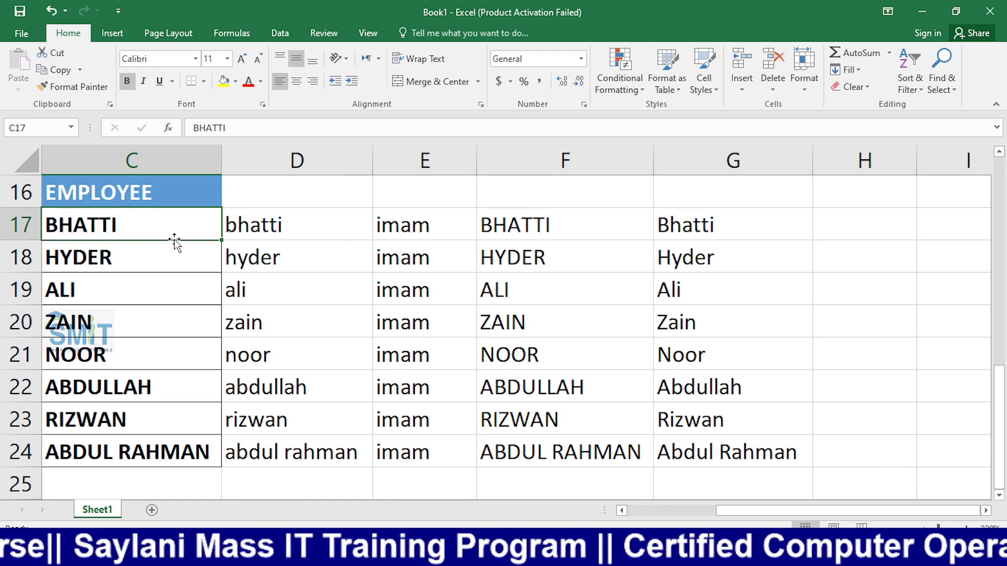
{"action": "type", "text": "AAA"}
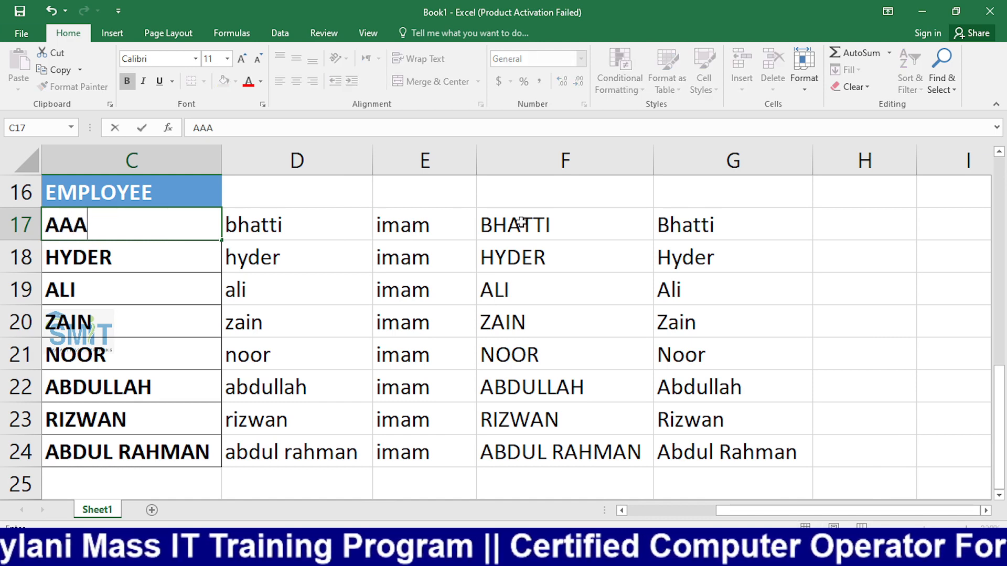
{"action": "left_click", "coordinate": [521, 223]}
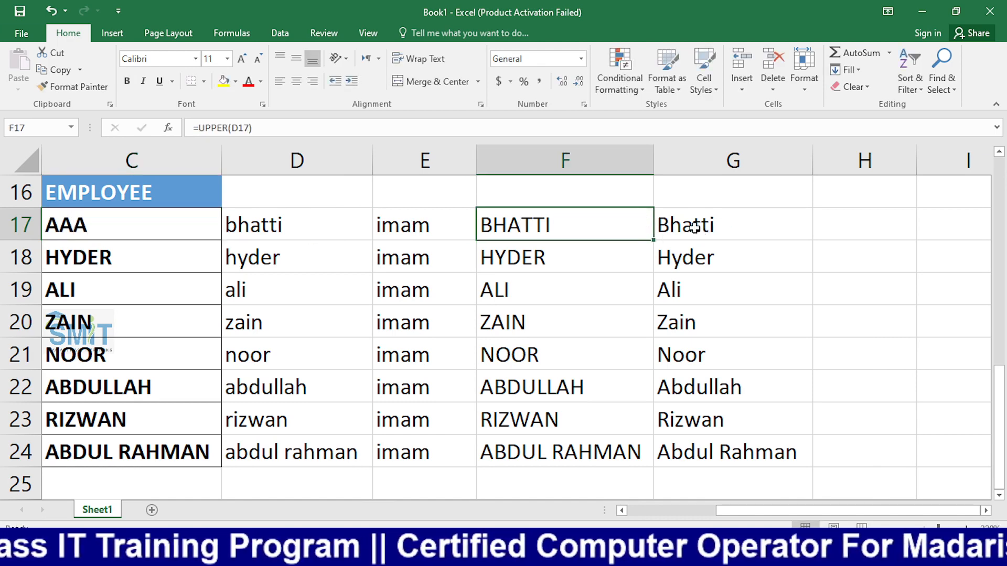
Check the PROPER result in G17 and the pasted value in D17 against the entry in C17
{"action": "left_click", "coordinate": [694, 226]}
{"action": "left_click", "coordinate": [298, 225]}
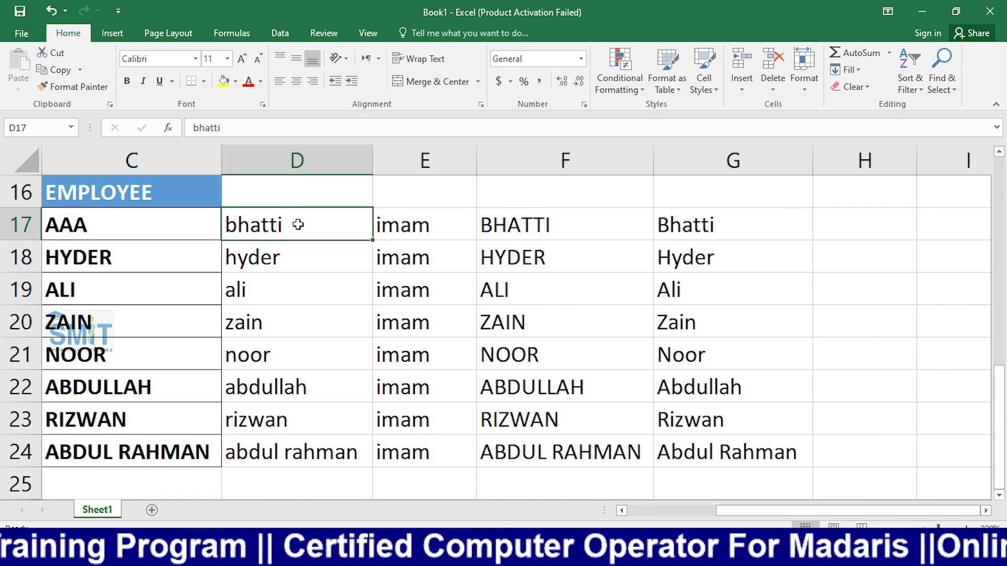
{"action": "key", "text": "Return"}
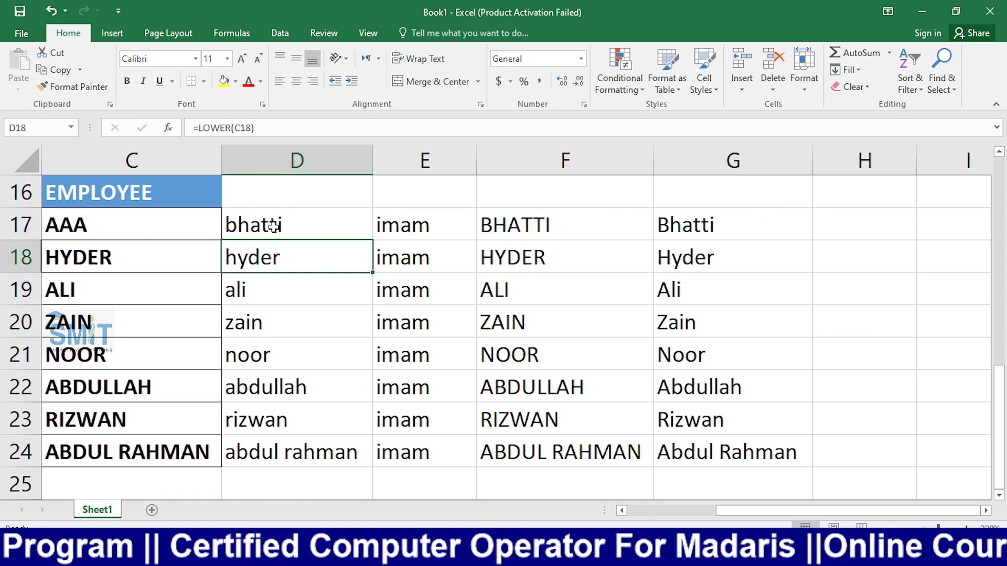
{"action": "left_click", "coordinate": [99, 231]}
{"action": "left_click", "coordinate": [274, 231]}
Append QQ to the text in C17 so the entry reads AAAQQ
{"action": "left_click", "coordinate": [128, 213]}
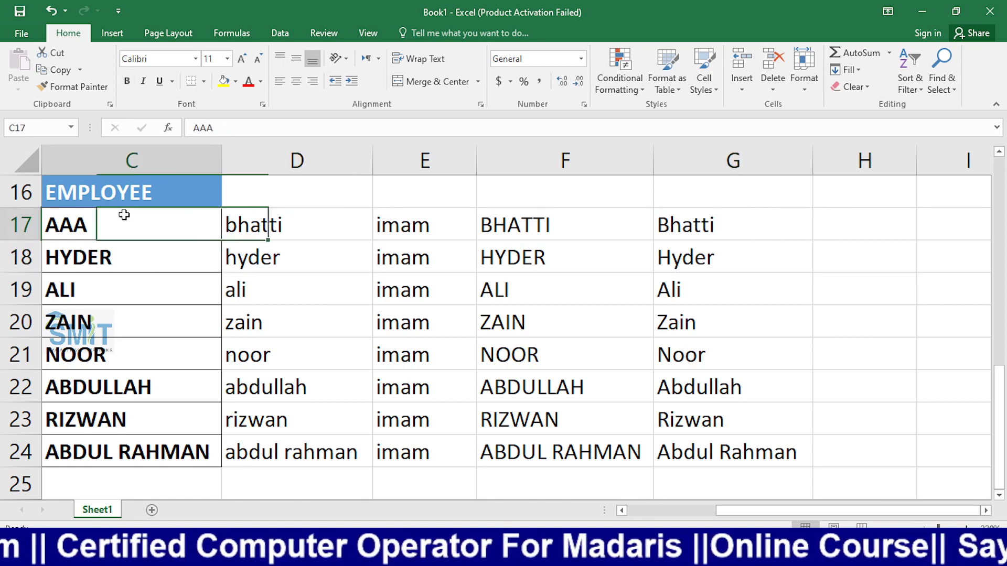
{"action": "double_click", "coordinate": [126, 215]}
{"action": "type", "text": "QQ"}
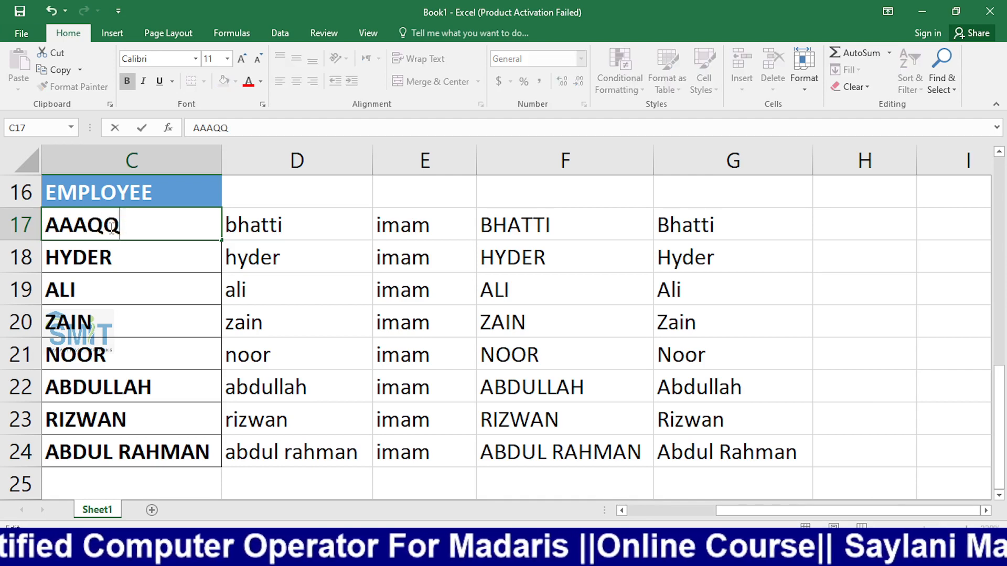
{"action": "key", "text": "Return"}
{"action": "left_click", "coordinate": [111, 230]}
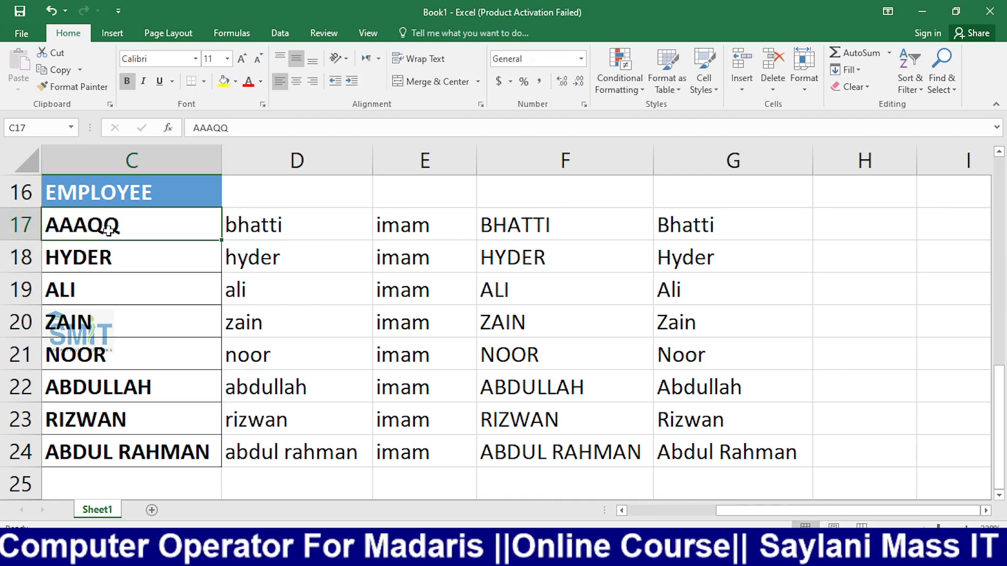
Examine the UPPER formula in F17, the PROPER formula in G17 and their source text in D17 and C17
{"action": "left_click", "coordinate": [530, 229]}
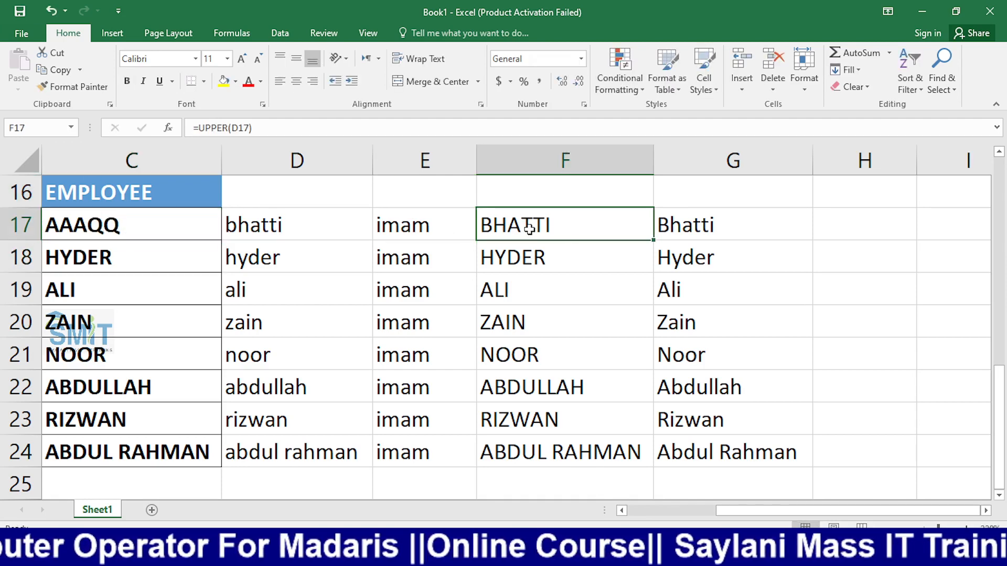
{"action": "left_click", "coordinate": [721, 221]}
{"action": "double_click", "coordinate": [600, 228]}
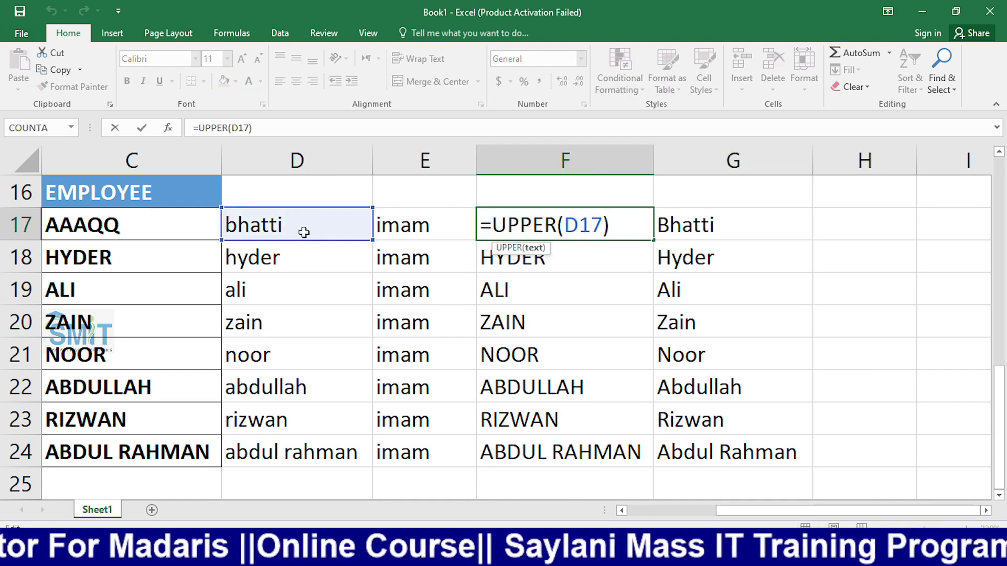
{"action": "key", "text": "Escape"}
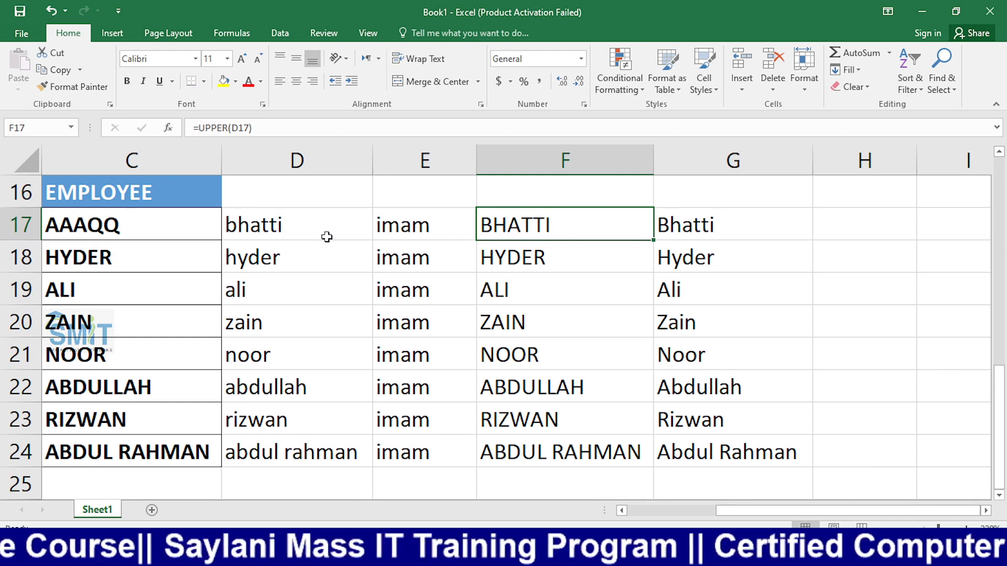
{"action": "left_click", "coordinate": [327, 237]}
{"action": "double_click", "coordinate": [538, 226]}
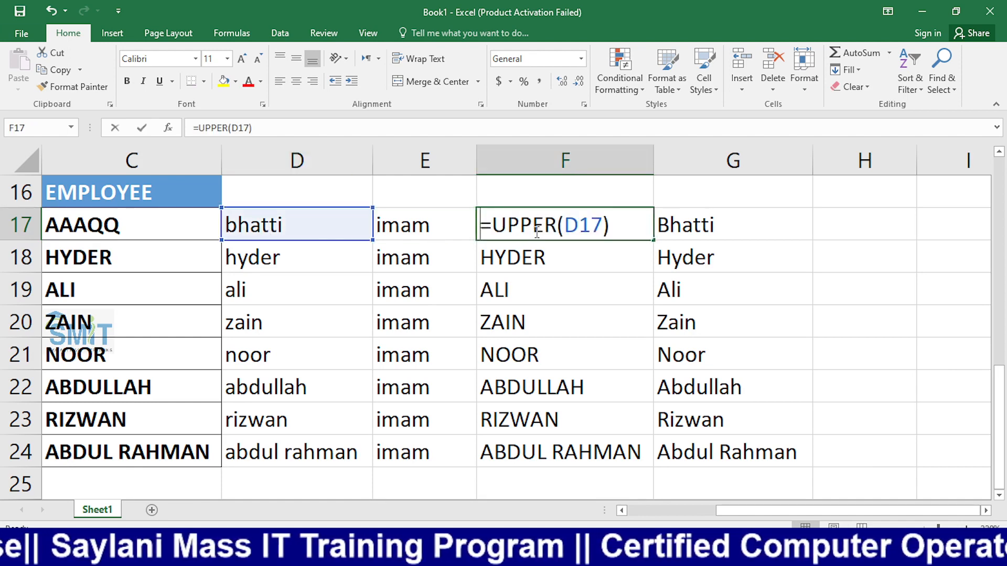
{"action": "left_click", "coordinate": [299, 223]}
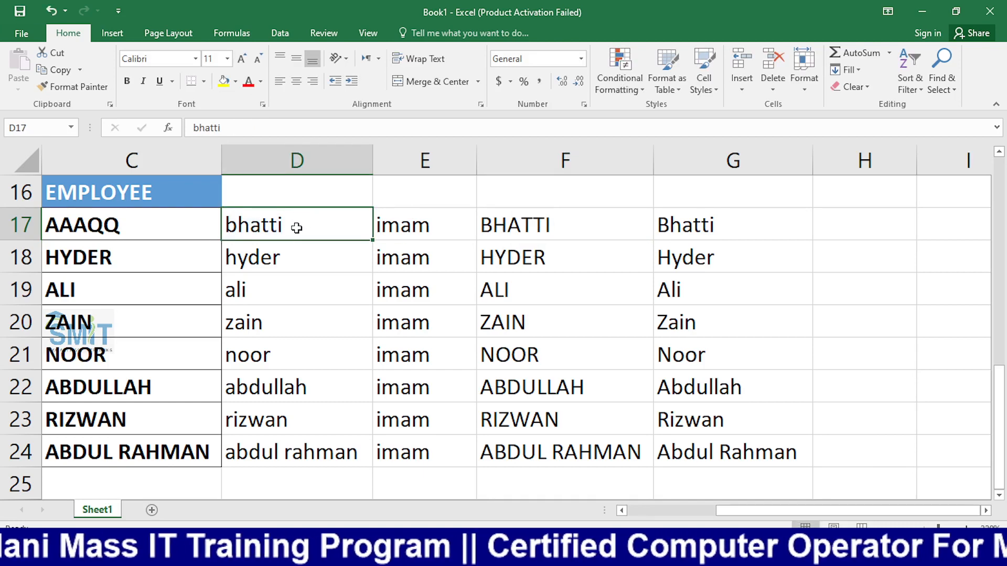
{"action": "double_click", "coordinate": [296, 228]}
{"action": "left_click_drag", "start_coordinate": [313, 218], "coordinate": [175, 229]}
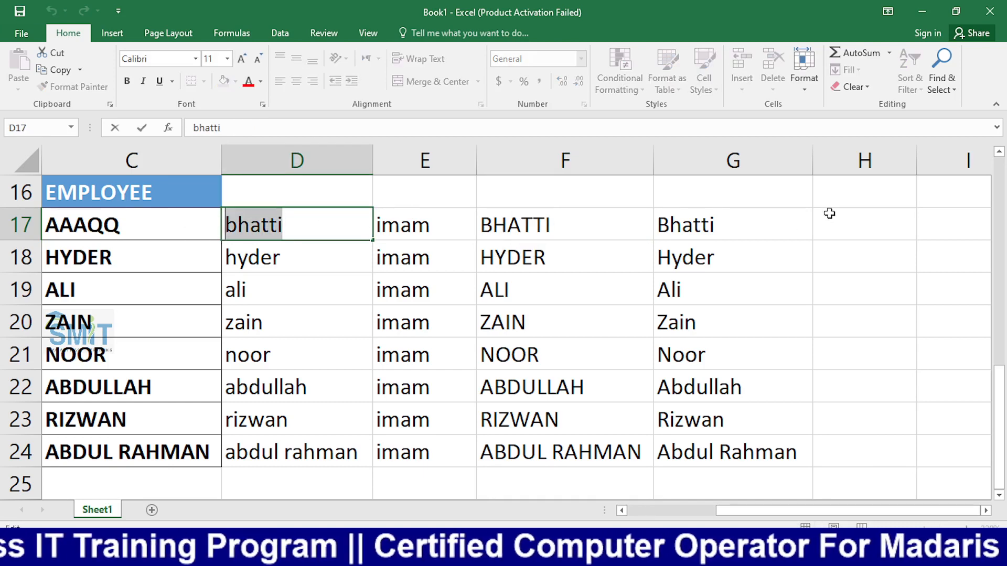
{"action": "left_click", "coordinate": [729, 213]}
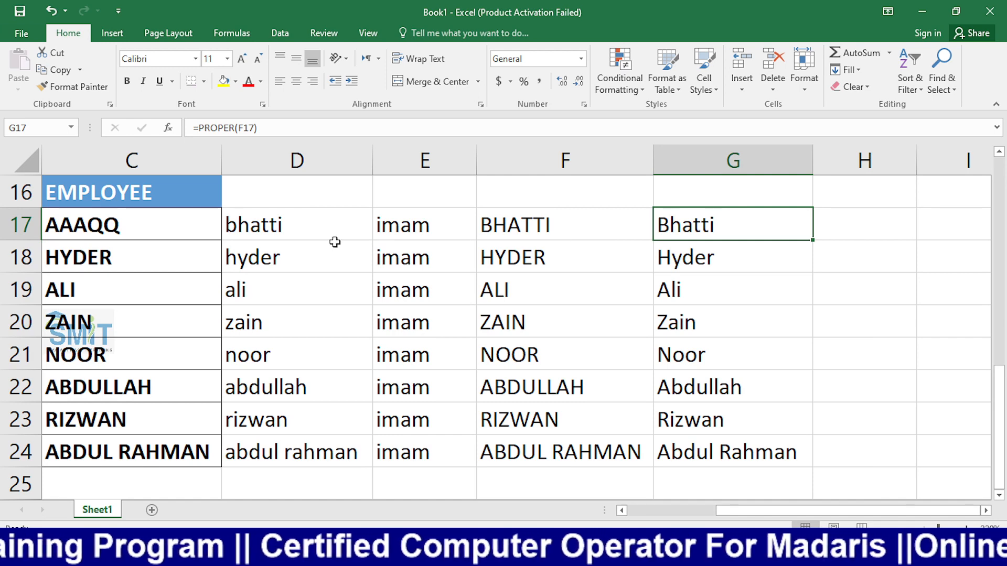
{"action": "left_click", "coordinate": [309, 233]}
{"action": "left_click", "coordinate": [106, 228]}
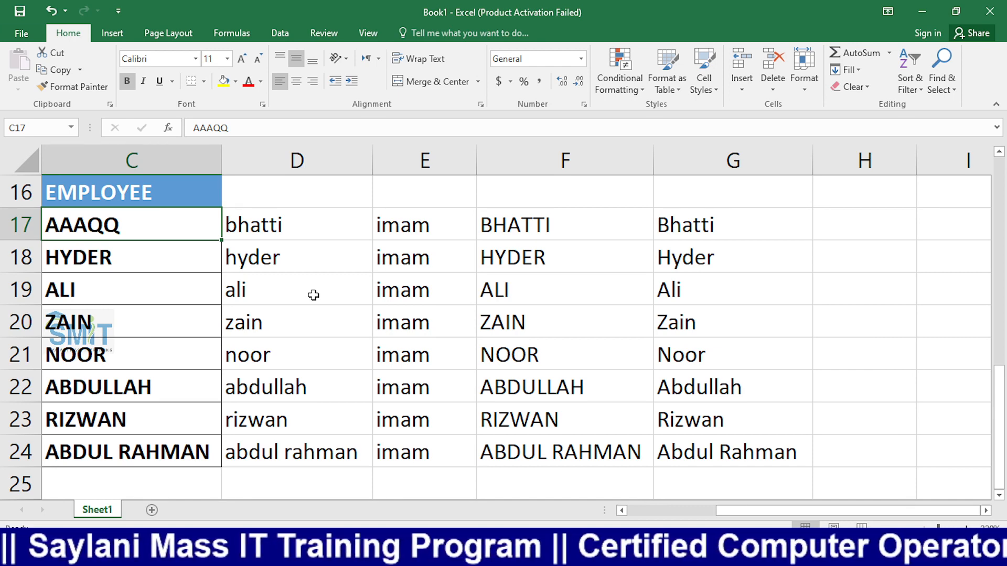
Switch to OBS and change the active scene from Screen Share to Camera
{"action": "key", "text": "alt+Tab"}
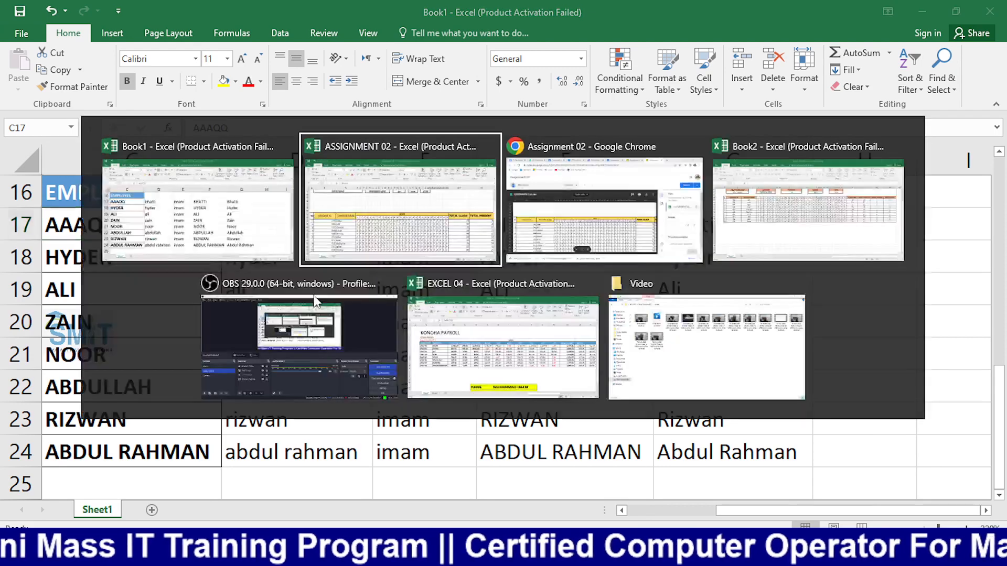
{"action": "left_click", "coordinate": [315, 300]}
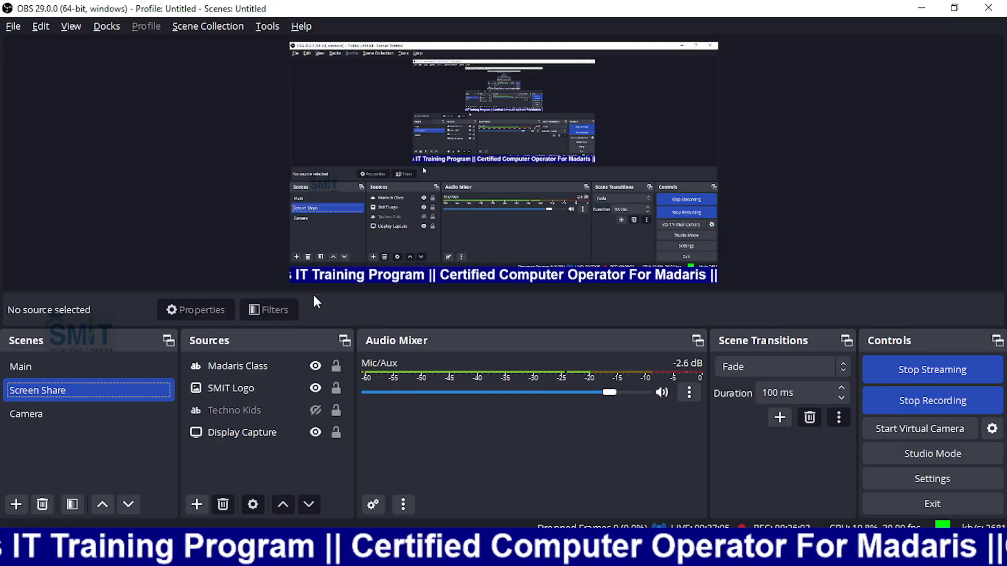
{"action": "left_click", "coordinate": [67, 423]}
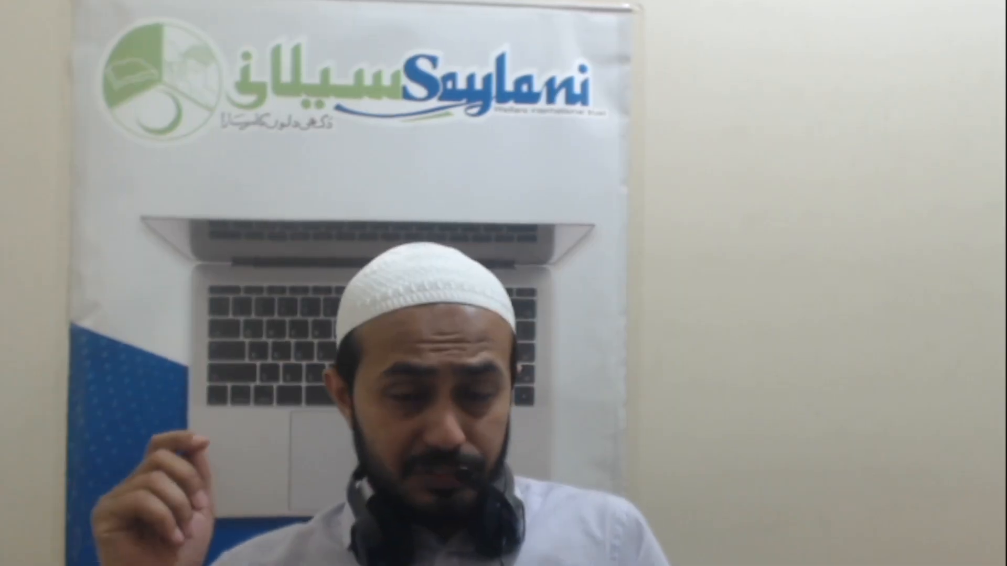
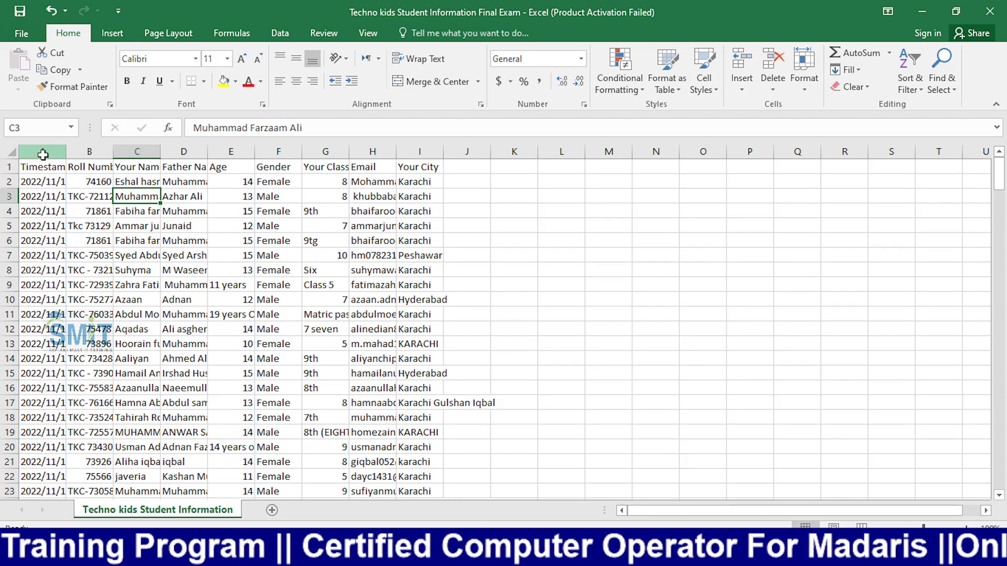
Auto-fit the width of every column in the Techno kids Student Information sheet
{"action": "left_click_drag", "start_coordinate": [43, 152], "coordinate": [431, 167]}
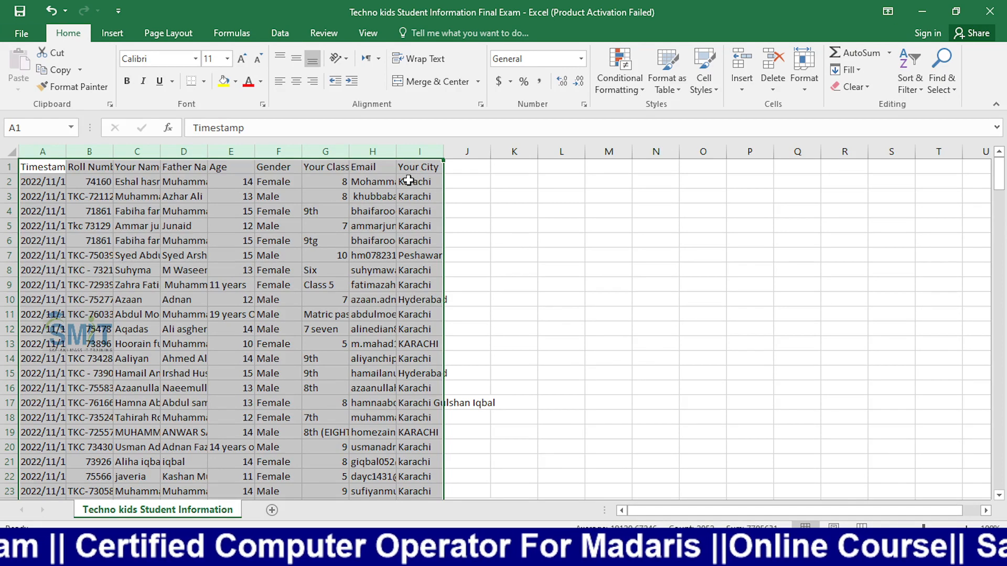
{"action": "left_click", "coordinate": [656, 285]}
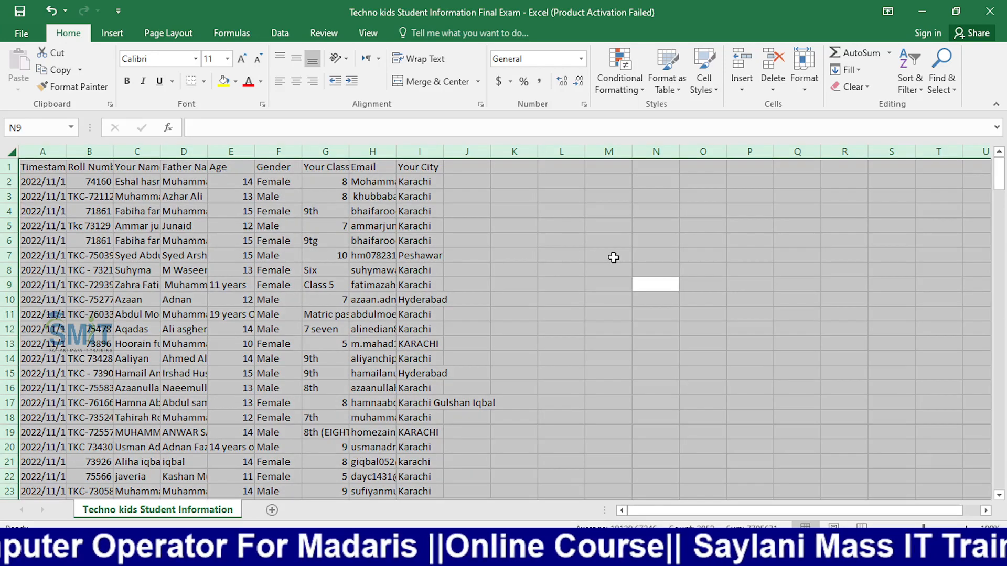
{"action": "left_click", "coordinate": [544, 267]}
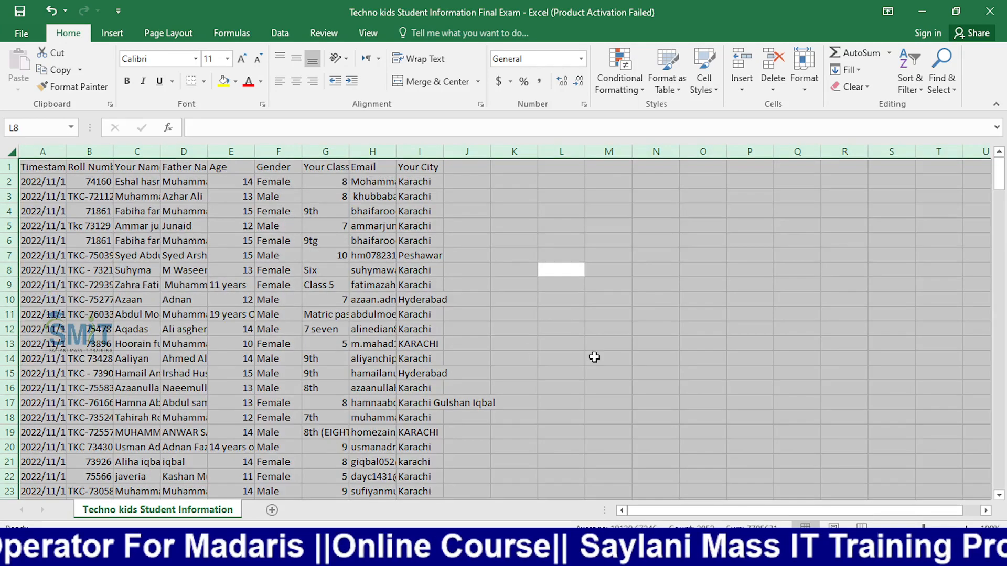
{"action": "left_click", "coordinate": [661, 316]}
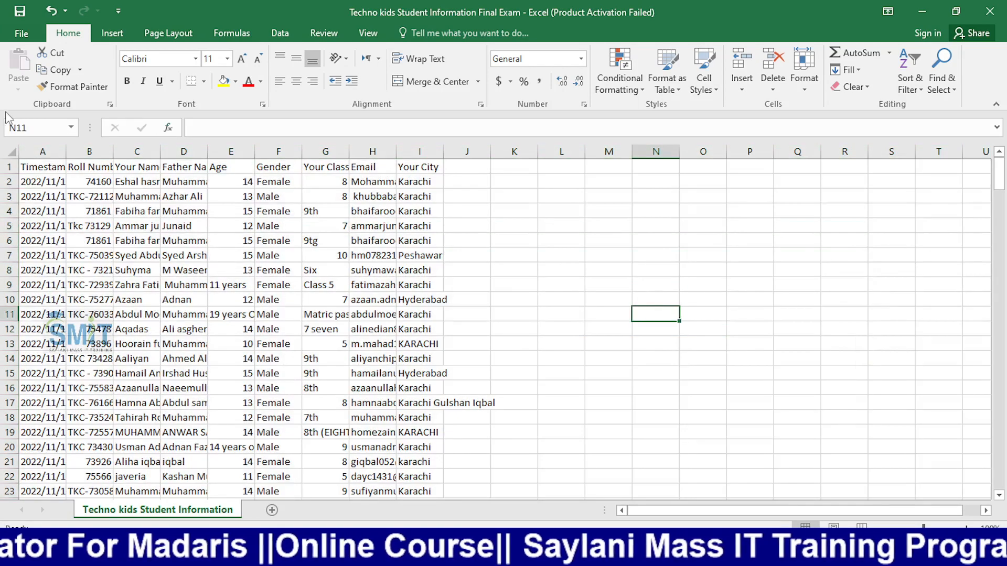
{"action": "left_click", "coordinate": [12, 152]}
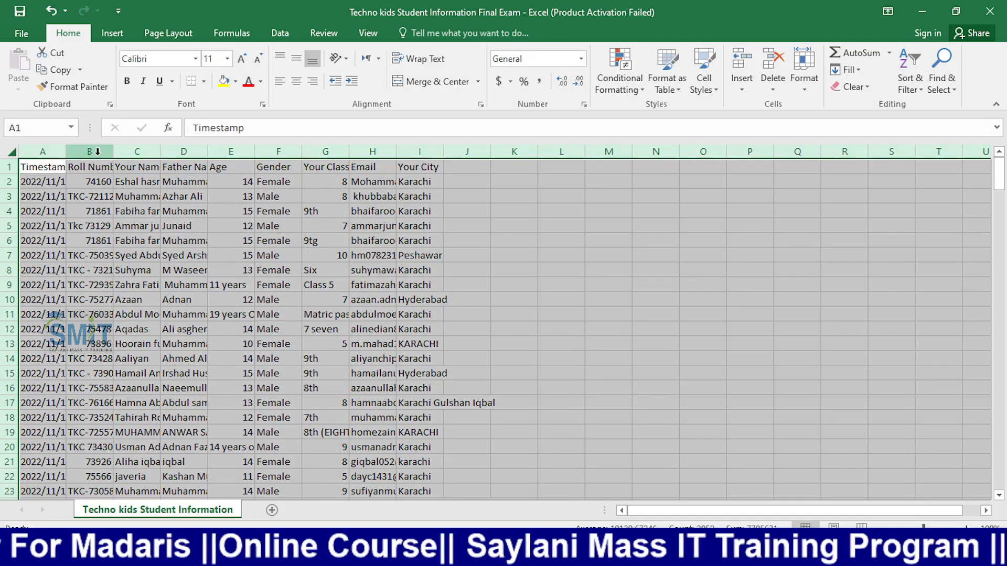
{"action": "double_click", "coordinate": [163, 152]}
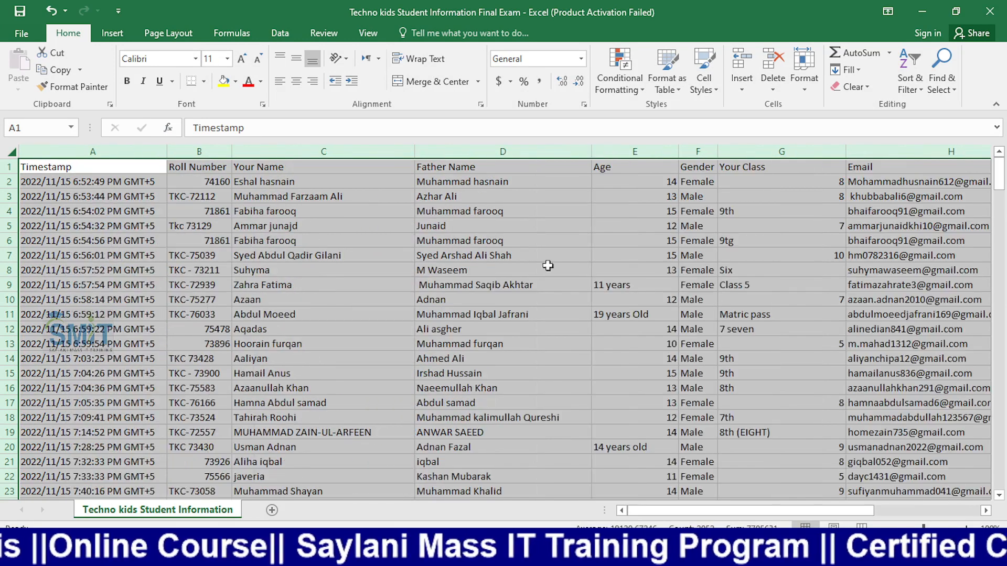
{"action": "left_click", "coordinate": [548, 257]}
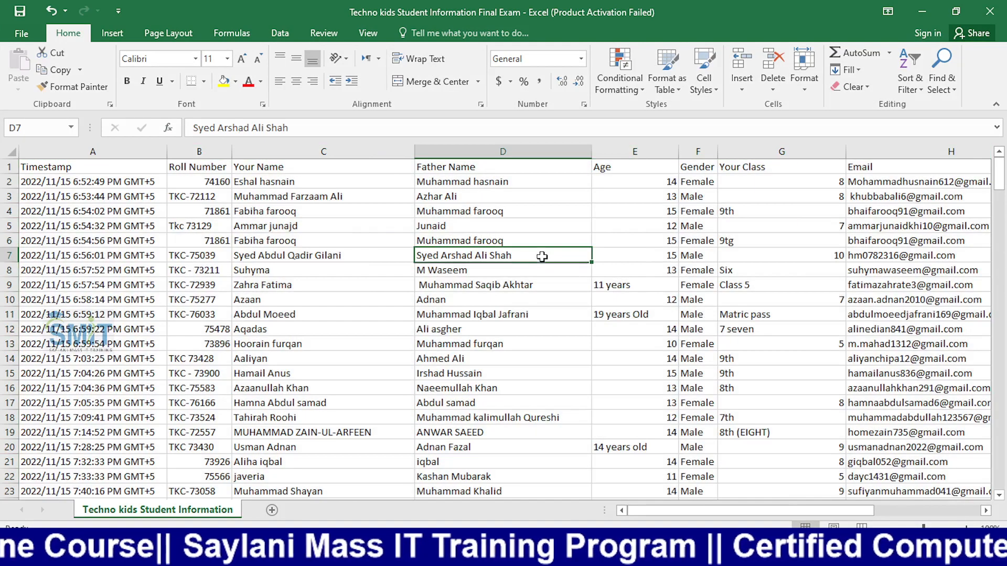
Apply all borders and thick outside borders to the whole student table, starting from the Timestamp header in A1
{"action": "left_click", "coordinate": [145, 166]}
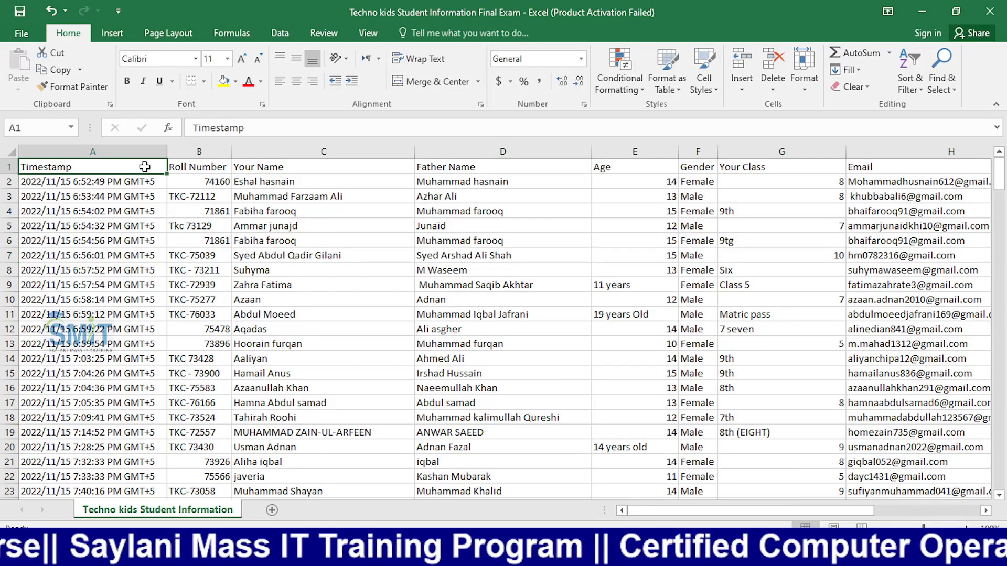
{"action": "key", "text": "ctrl+shift+Right"}
{"action": "key", "text": "ctrl+shift+Down"}
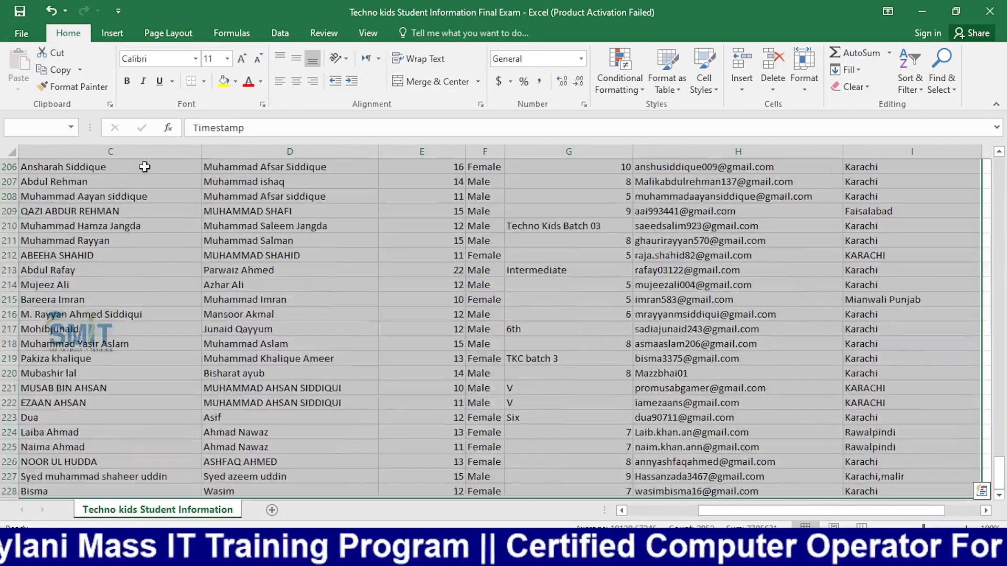
{"action": "left_click", "coordinate": [204, 81]}
{"action": "left_click", "coordinate": [234, 210]}
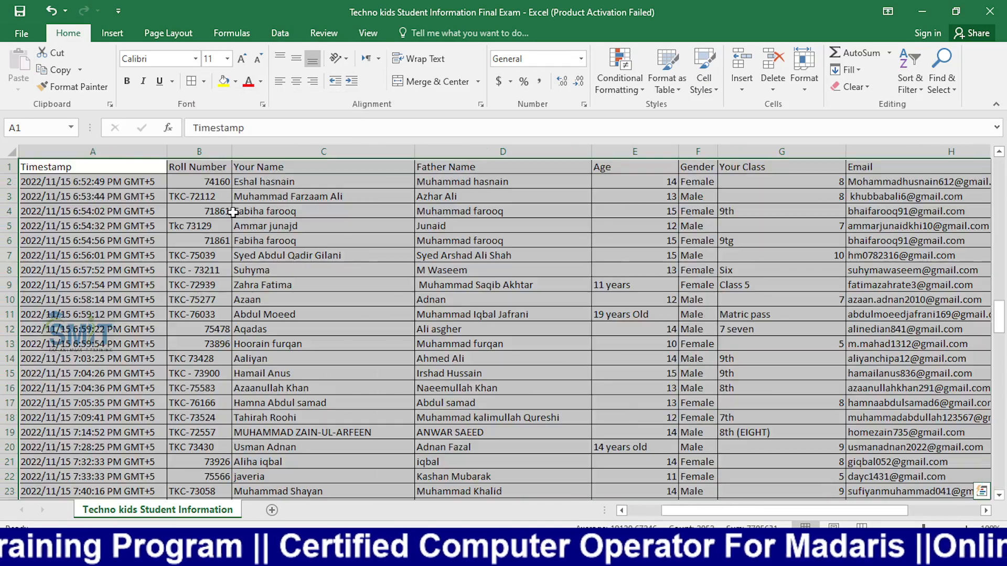
{"action": "left_click", "coordinate": [203, 81]}
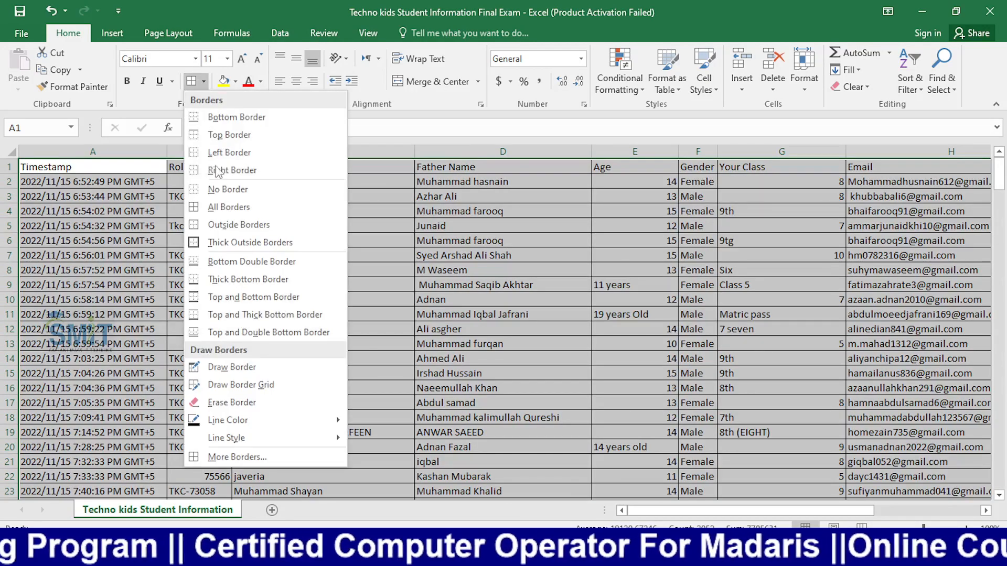
{"action": "left_click", "coordinate": [218, 243]}
Format the table's header row in bold at font size 14 with thick outside borders
{"action": "left_click", "coordinate": [122, 165]}
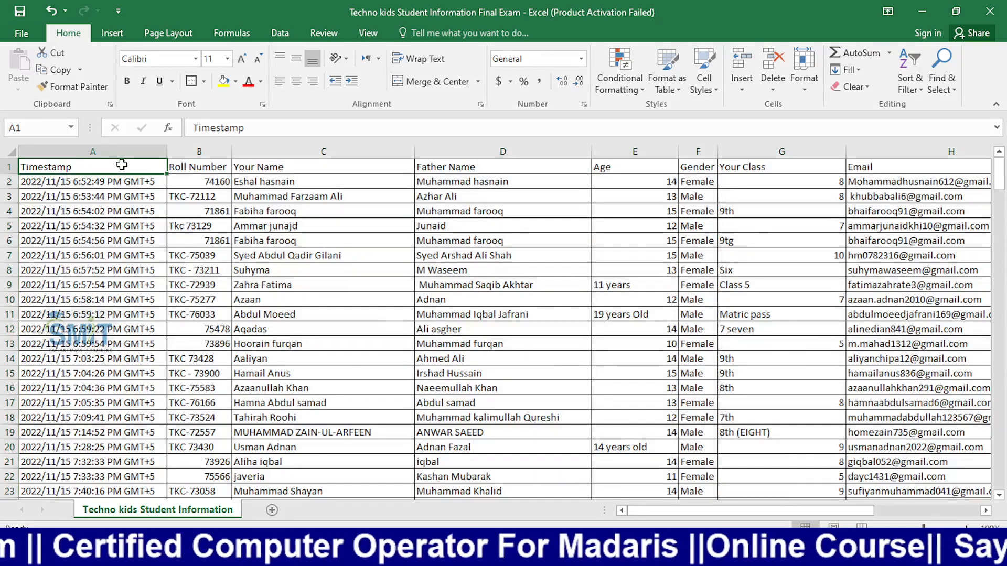
{"action": "key", "text": "ctrl+shift+Right"}
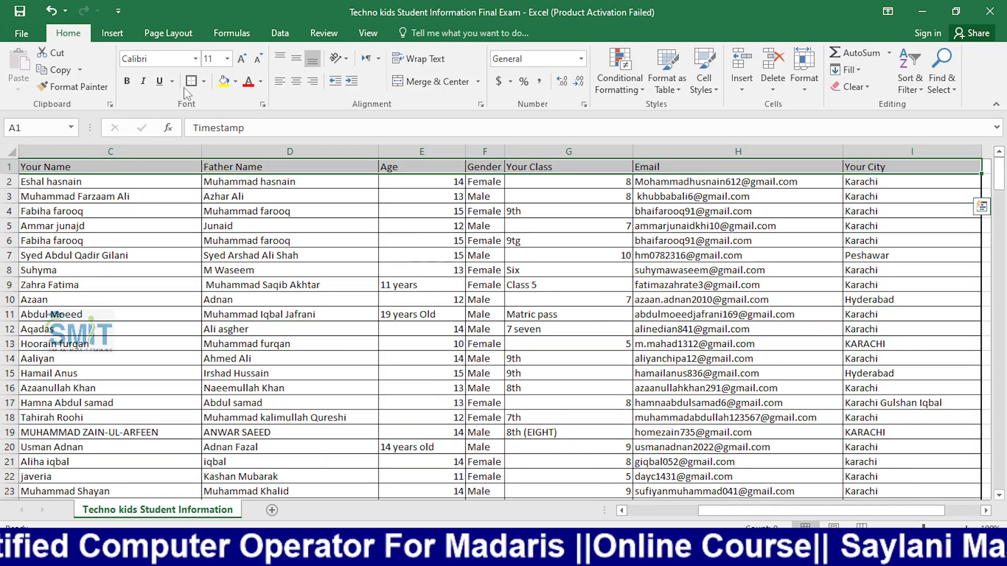
{"action": "left_click", "coordinate": [127, 82]}
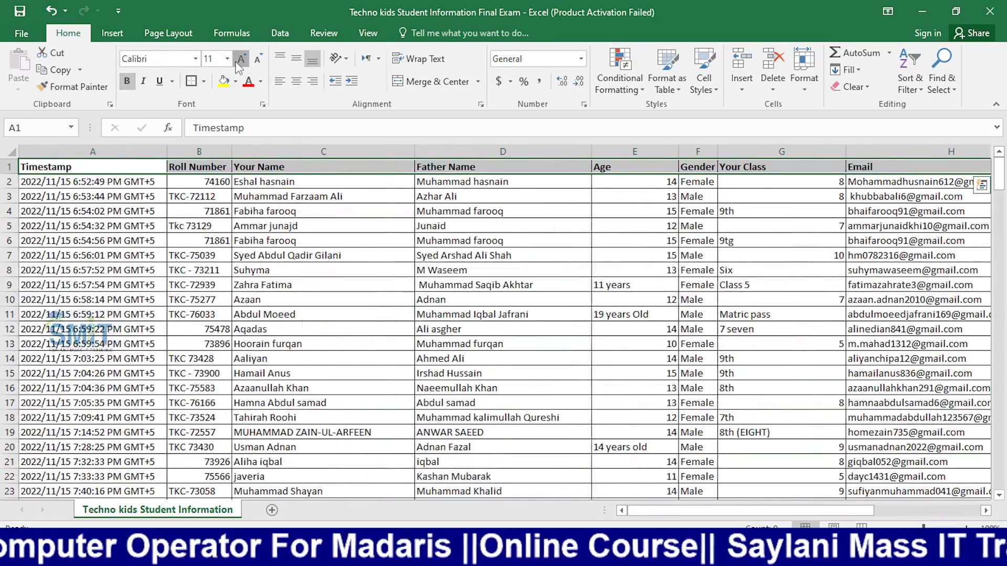
{"action": "left_click", "coordinate": [241, 59]}
{"action": "left_click", "coordinate": [240, 60]}
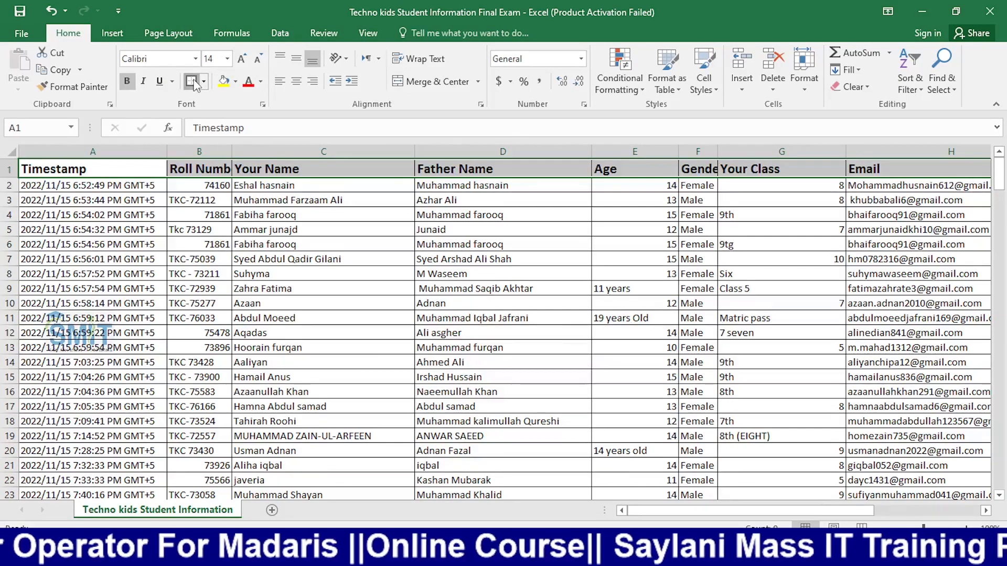
{"action": "left_click", "coordinate": [247, 288]}
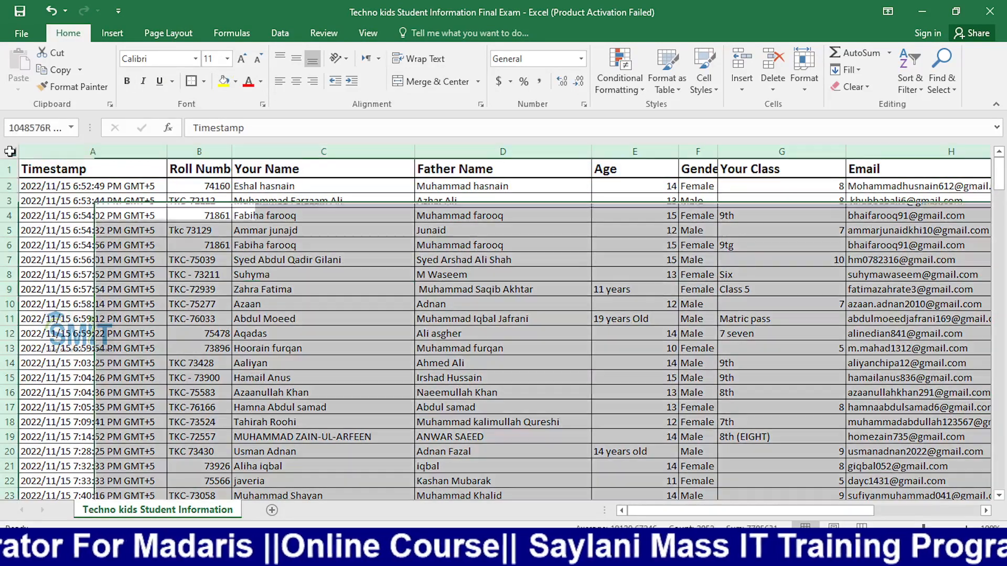
Auto-fit all columns again to suit the enlarged header text
{"action": "left_click", "coordinate": [11, 154]}
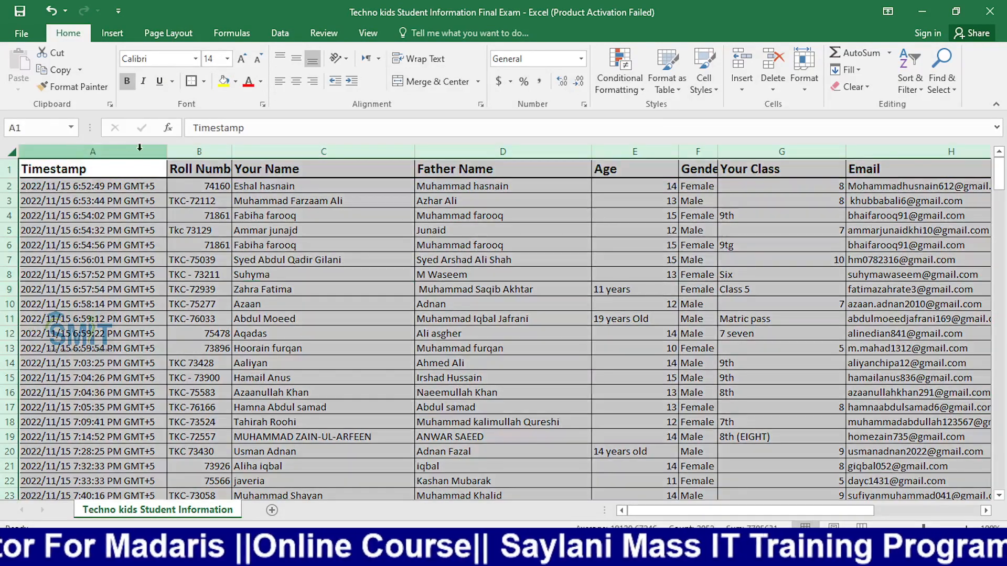
{"action": "double_click", "coordinate": [167, 153]}
{"action": "left_click", "coordinate": [474, 273]}
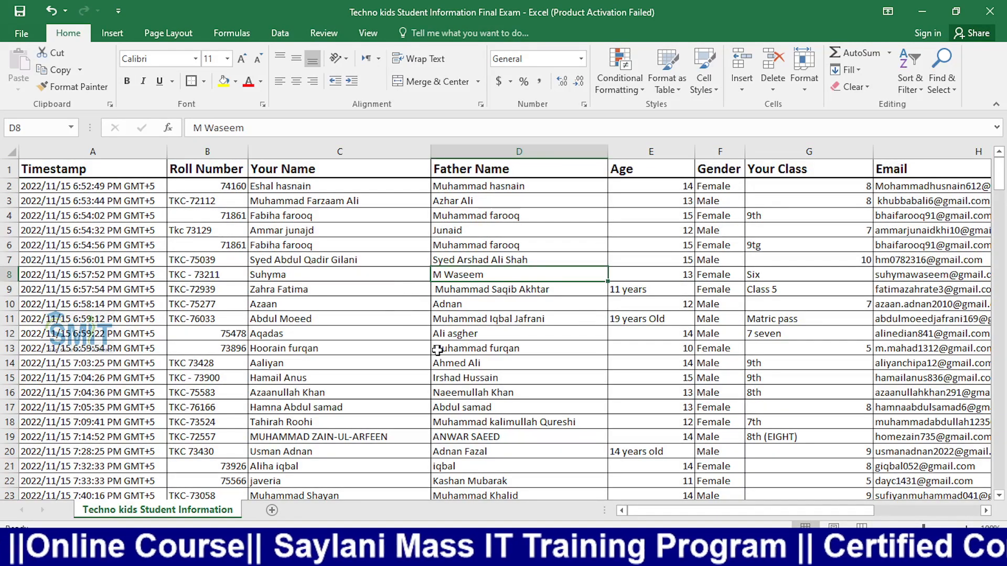
Examine how the student names in the Your Name column are capitalized across the rows
{"action": "left_click", "coordinate": [388, 306]}
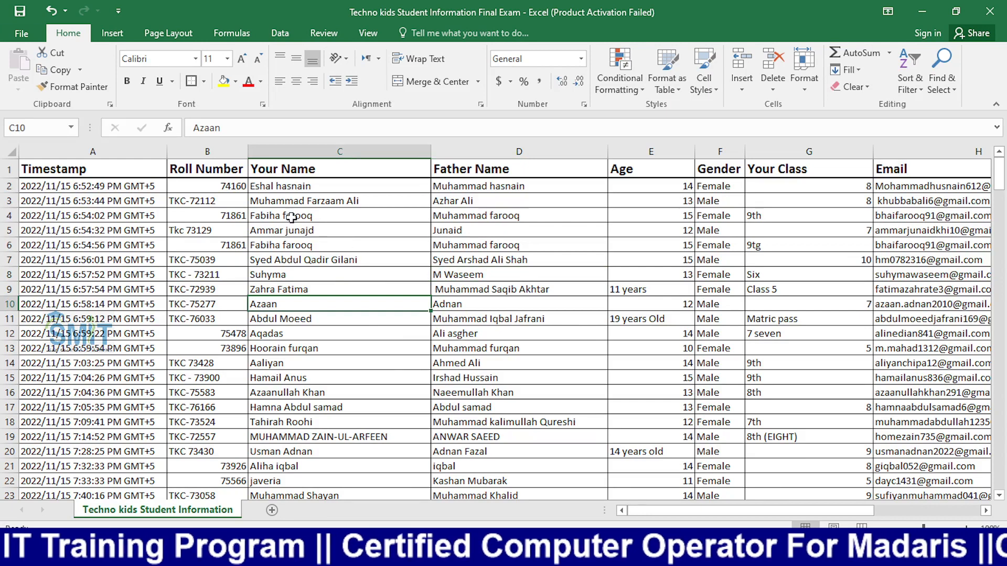
{"action": "left_click", "coordinate": [267, 188]}
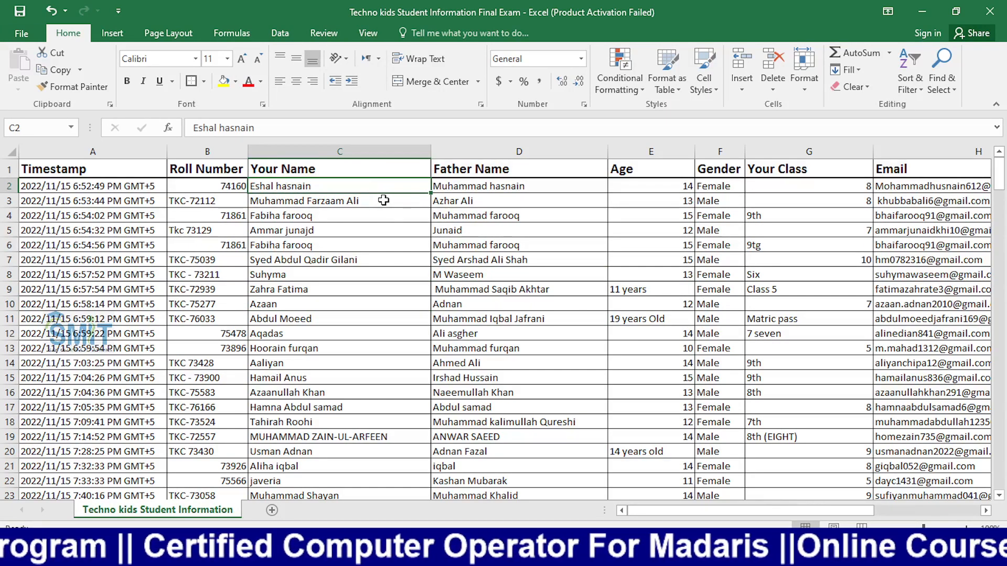
{"action": "left_click", "coordinate": [330, 256]}
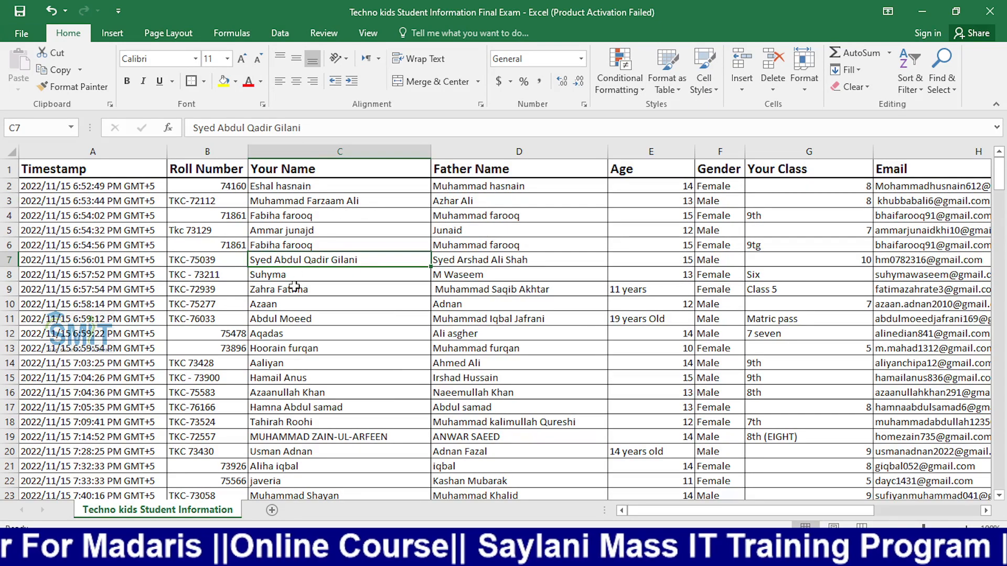
{"action": "scroll", "coordinate": [297, 362], "scroll_direction": "down", "scroll_amount": 4}
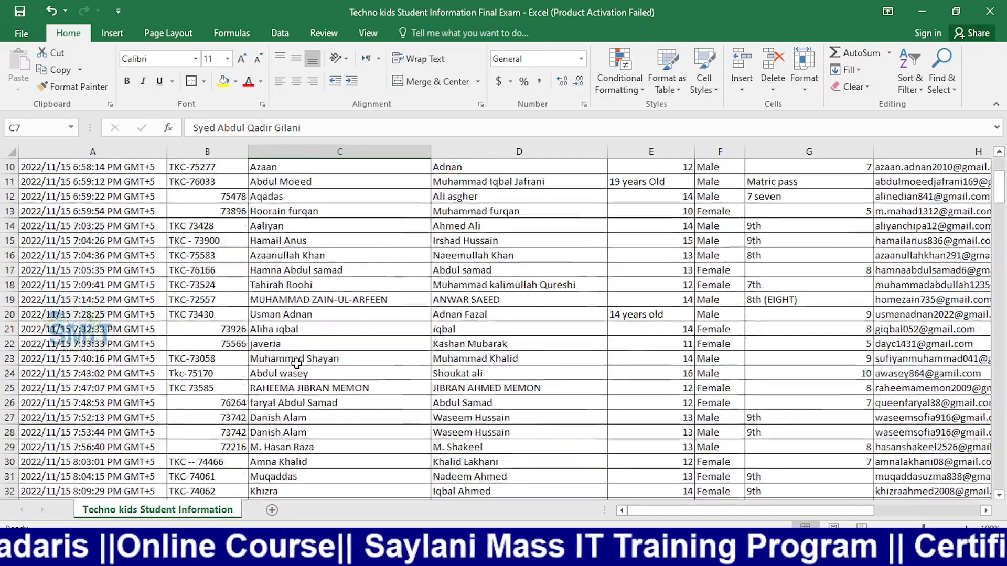
{"action": "scroll", "coordinate": [297, 363], "scroll_direction": "down", "scroll_amount": 2}
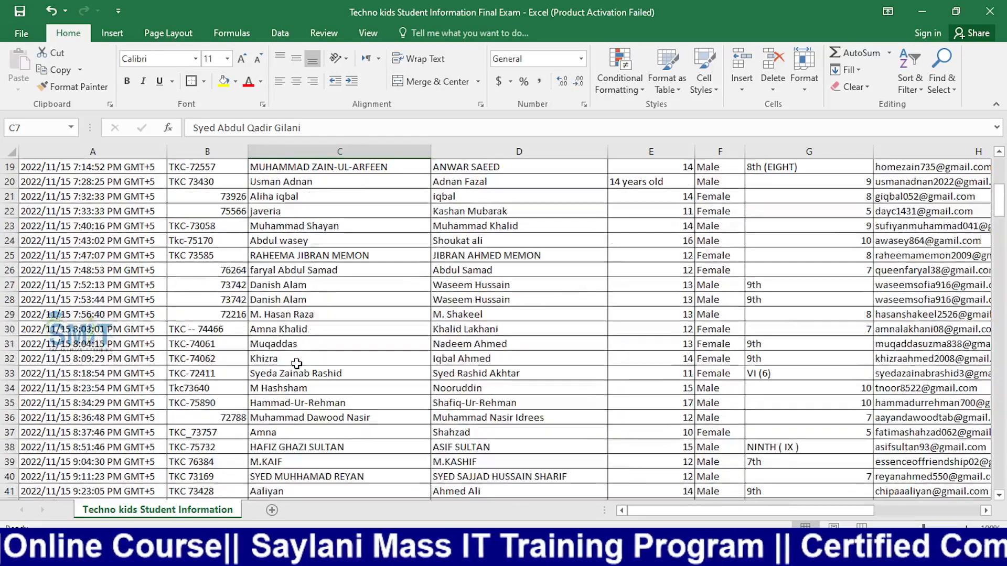
{"action": "left_click", "coordinate": [348, 255]}
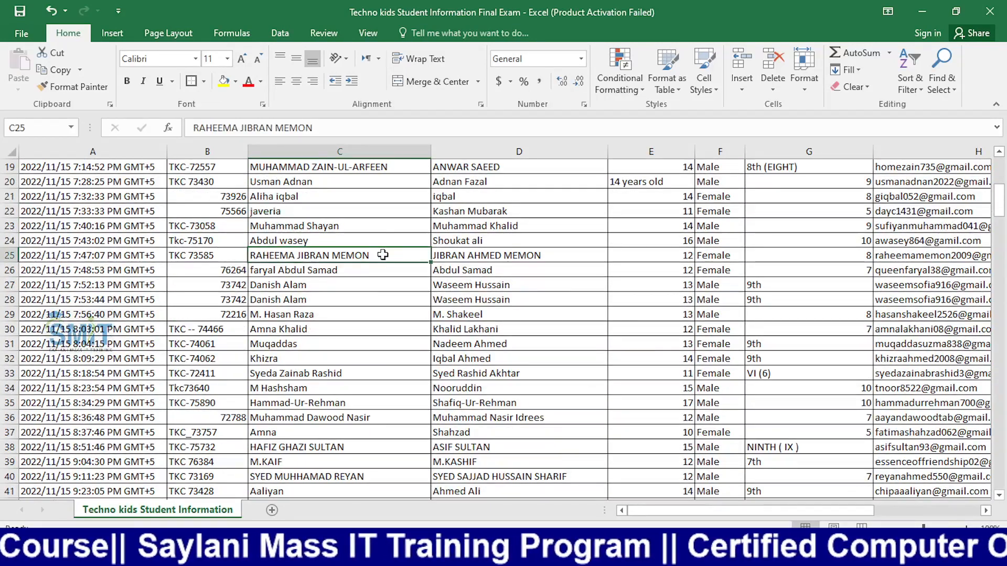
{"action": "left_click", "coordinate": [350, 181]}
{"action": "scroll", "coordinate": [340, 298], "scroll_direction": "up", "scroll_amount": 6}
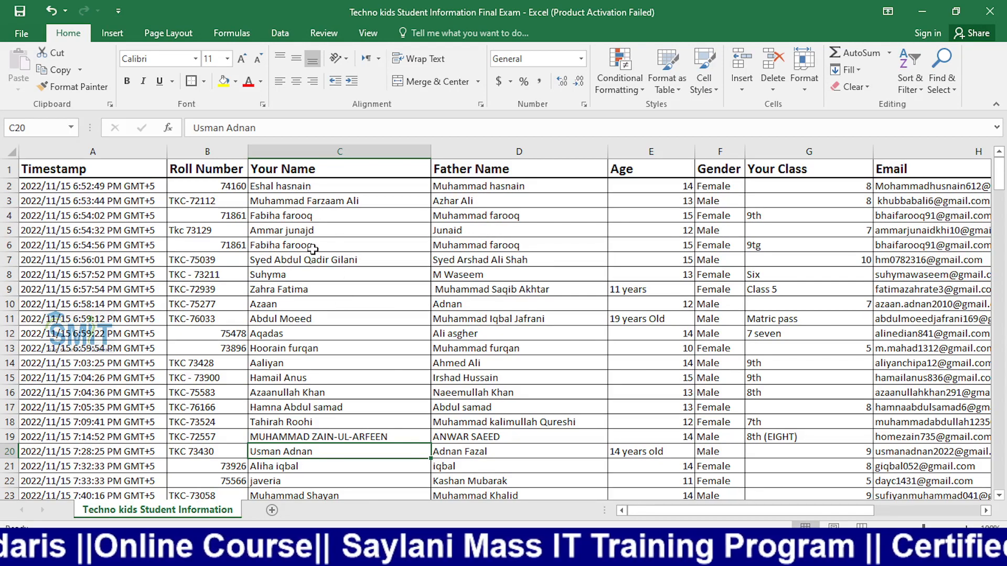
{"action": "left_click", "coordinate": [314, 183]}
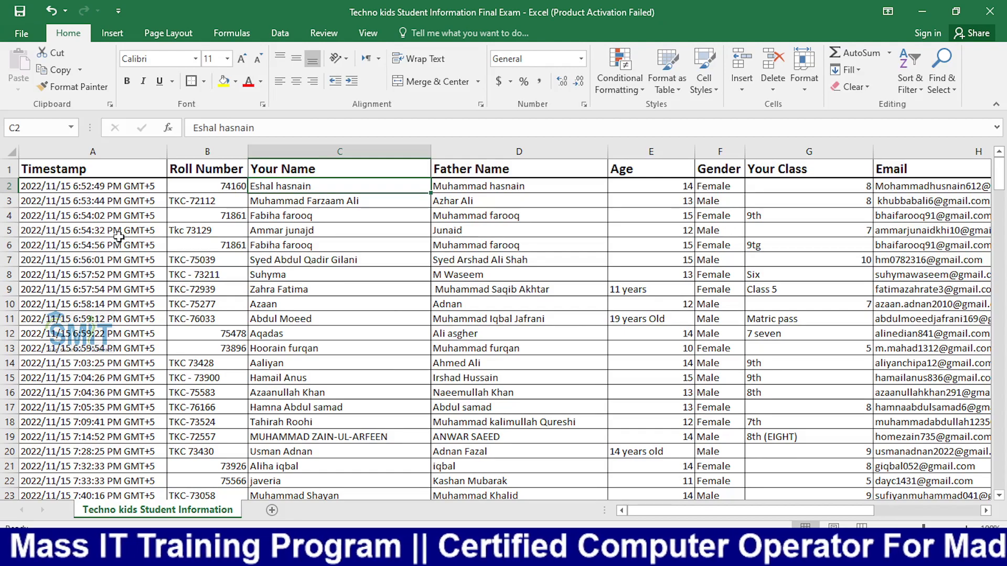
Look through the Timestamp column's entries down the student table and return to its first records
{"action": "scroll", "coordinate": [131, 236], "scroll_direction": "down", "scroll_amount": 15}
{"action": "scroll", "coordinate": [119, 236], "scroll_direction": "down", "scroll_amount": 9}
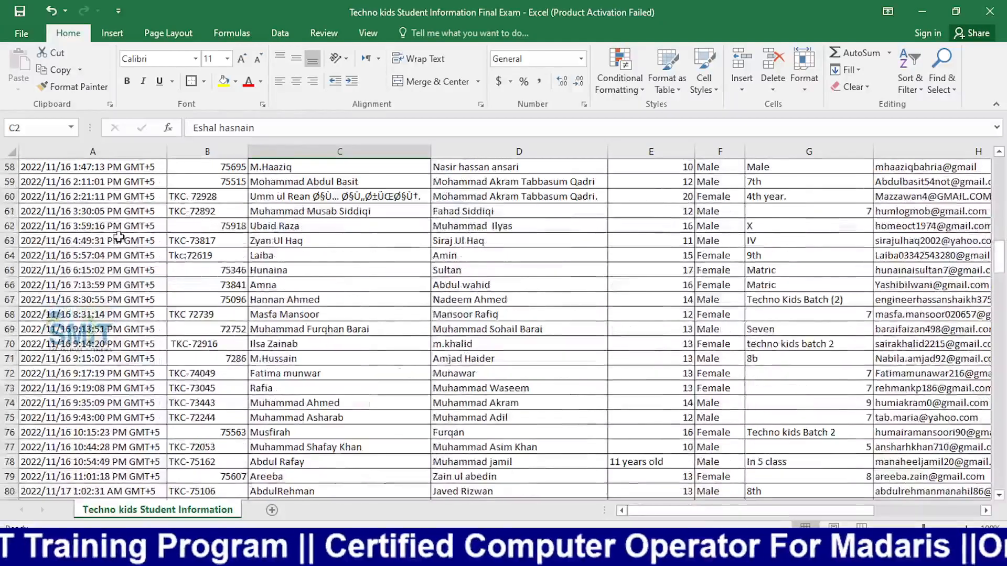
{"action": "scroll", "coordinate": [120, 235], "scroll_direction": "up", "scroll_amount": 12}
{"action": "scroll", "coordinate": [120, 234], "scroll_direction": "up", "scroll_amount": 12}
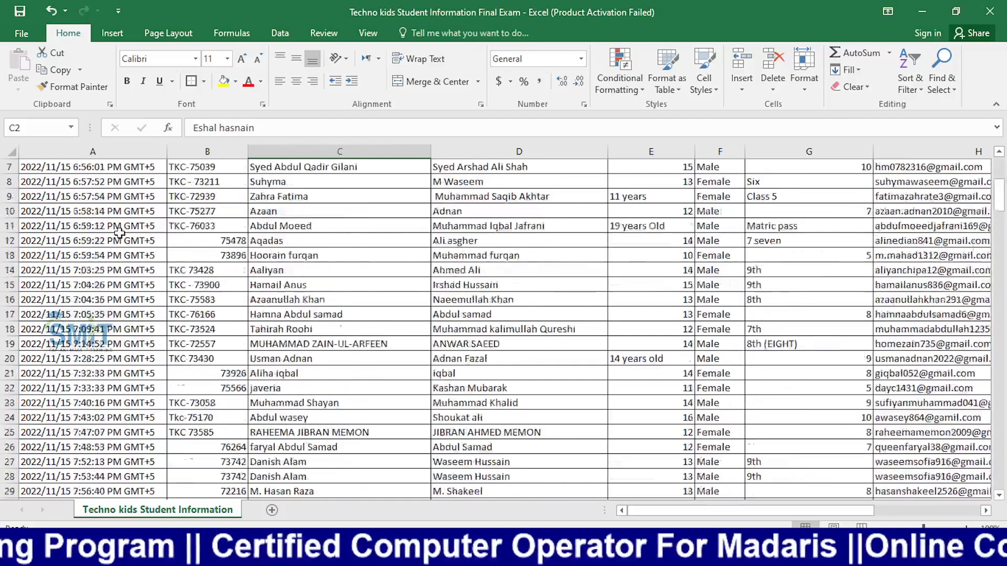
{"action": "left_click", "coordinate": [104, 191]}
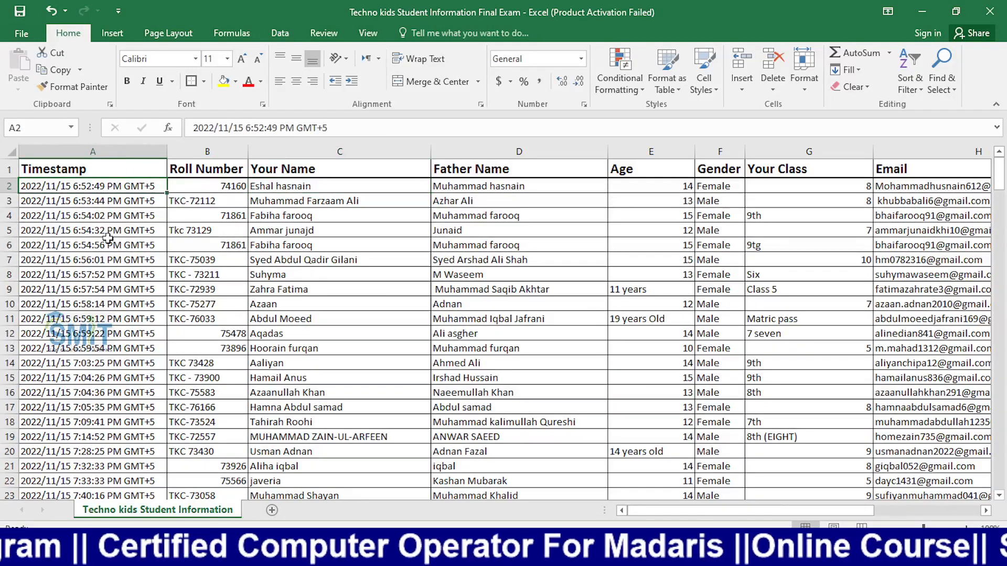
{"action": "left_click", "coordinate": [287, 226]}
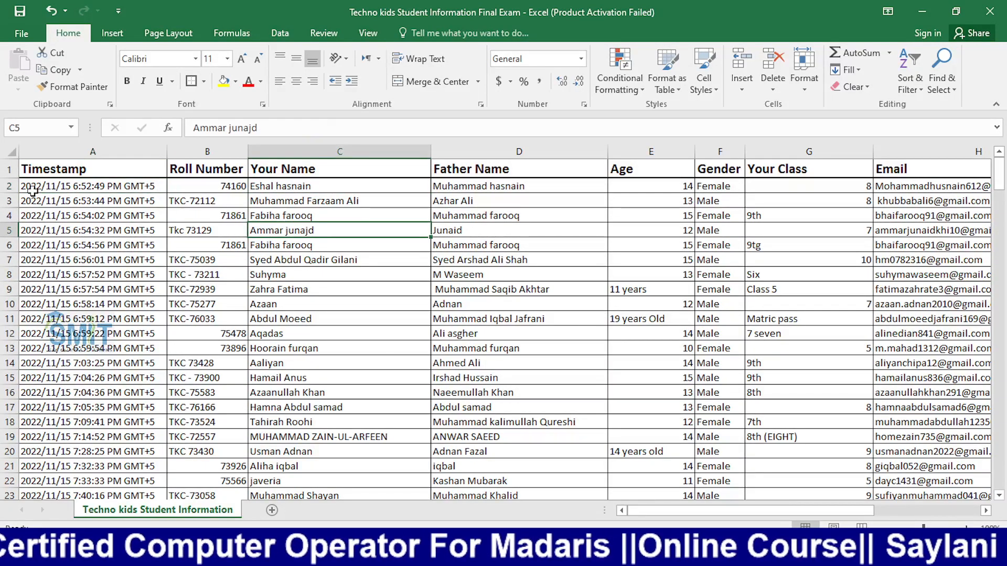
{"action": "left_click", "coordinate": [86, 187]}
{"action": "key", "text": "Right"}
{"action": "key", "text": "Down"}
{"action": "key", "text": "Down"}
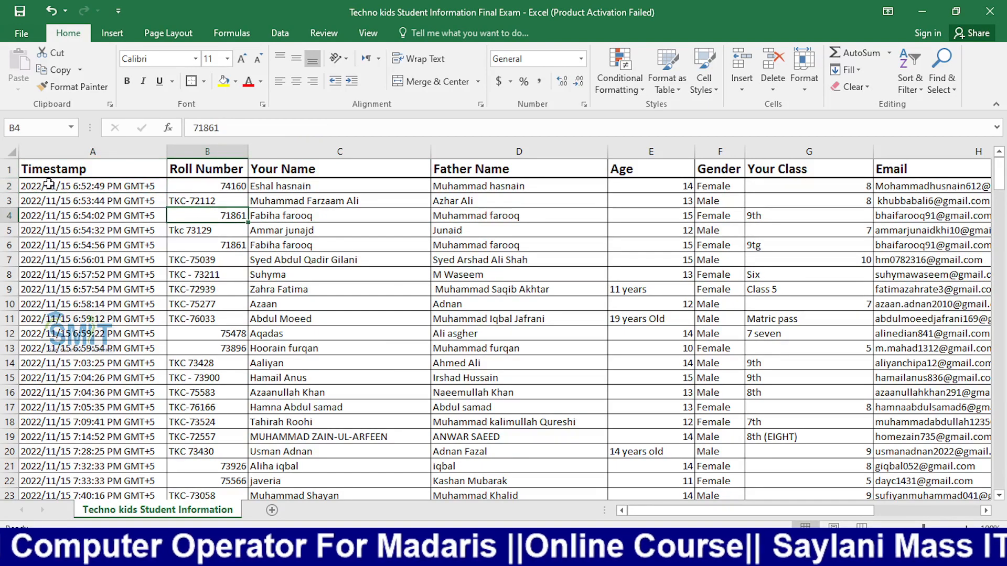
{"action": "left_click", "coordinate": [87, 186]}
{"action": "right_click", "coordinate": [199, 151]}
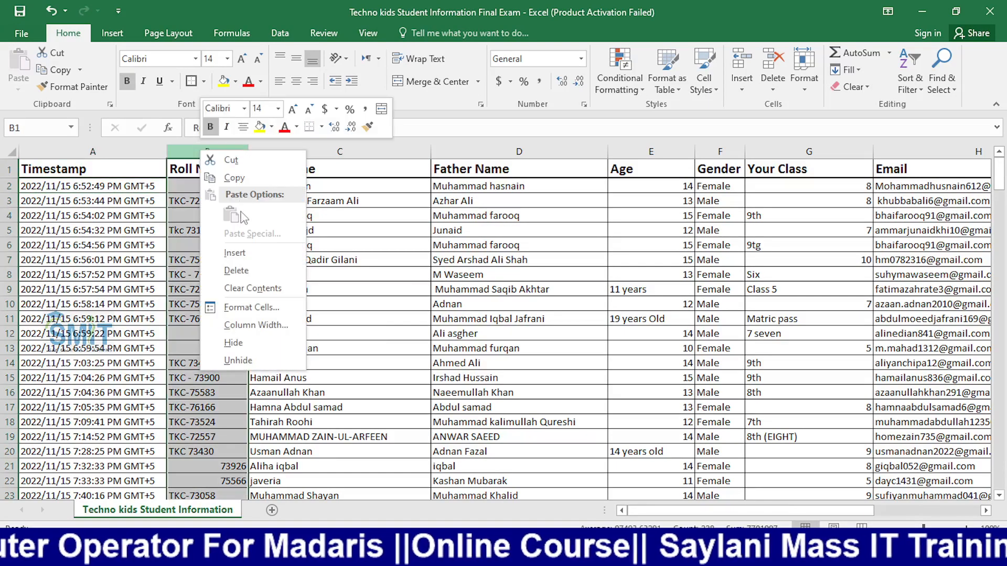
{"action": "key", "text": "Escape"}
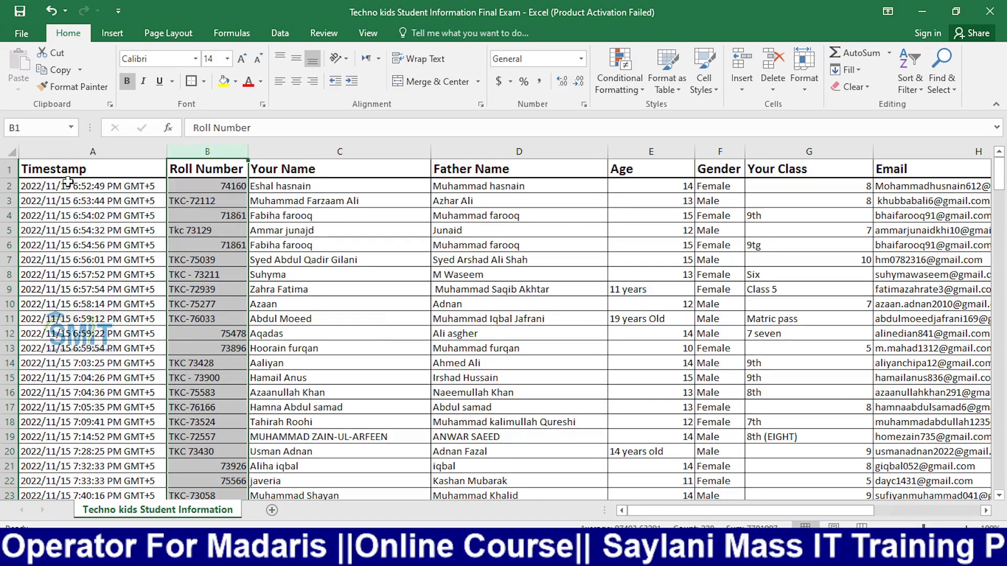
Examine the full contents of timestamp cell A2, distinguishing its date part from the time part
{"action": "left_click", "coordinate": [109, 191]}
{"action": "left_click_drag", "start_coordinate": [335, 127], "coordinate": [179, 112]}
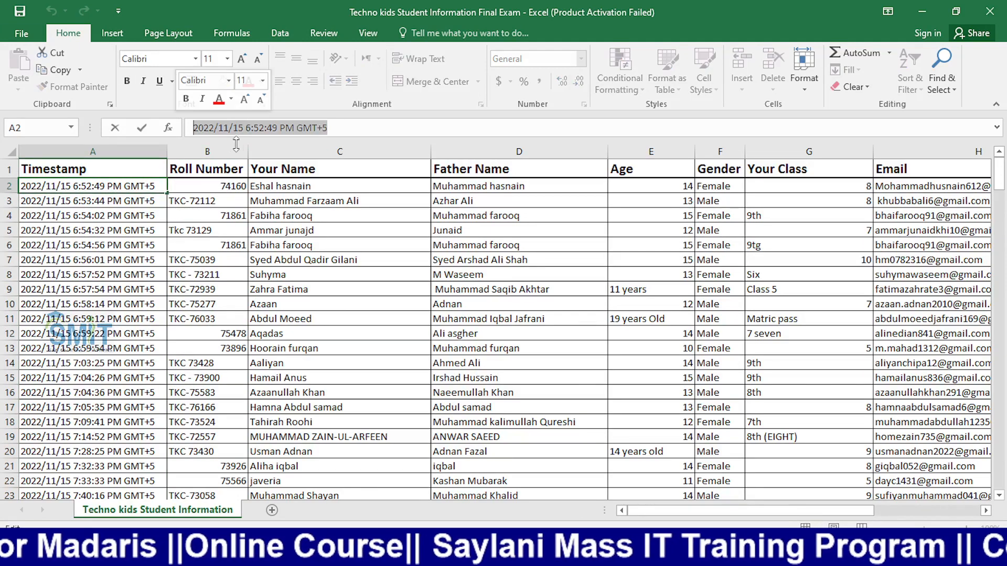
{"action": "left_click", "coordinate": [391, 186]}
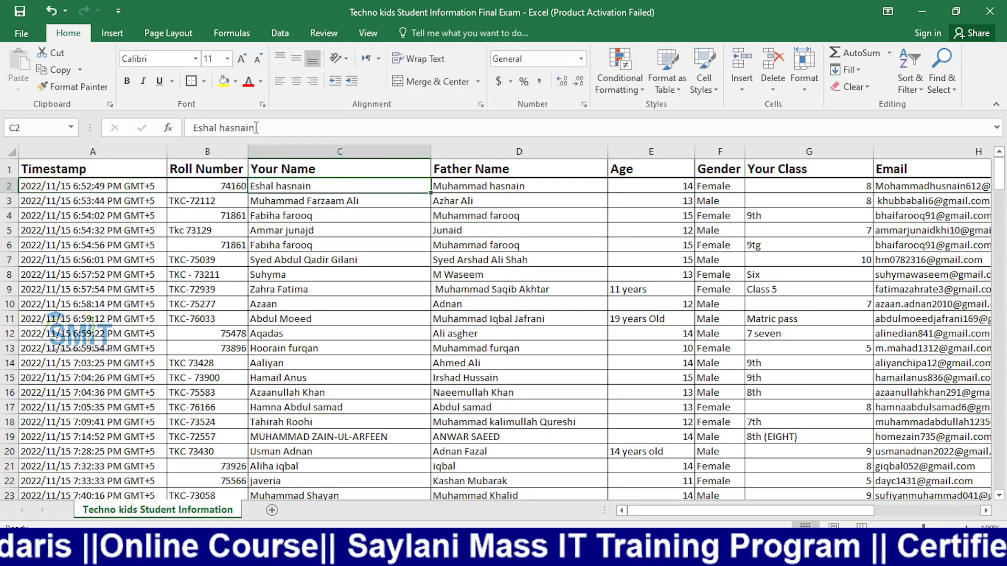
{"action": "left_click", "coordinate": [144, 187]}
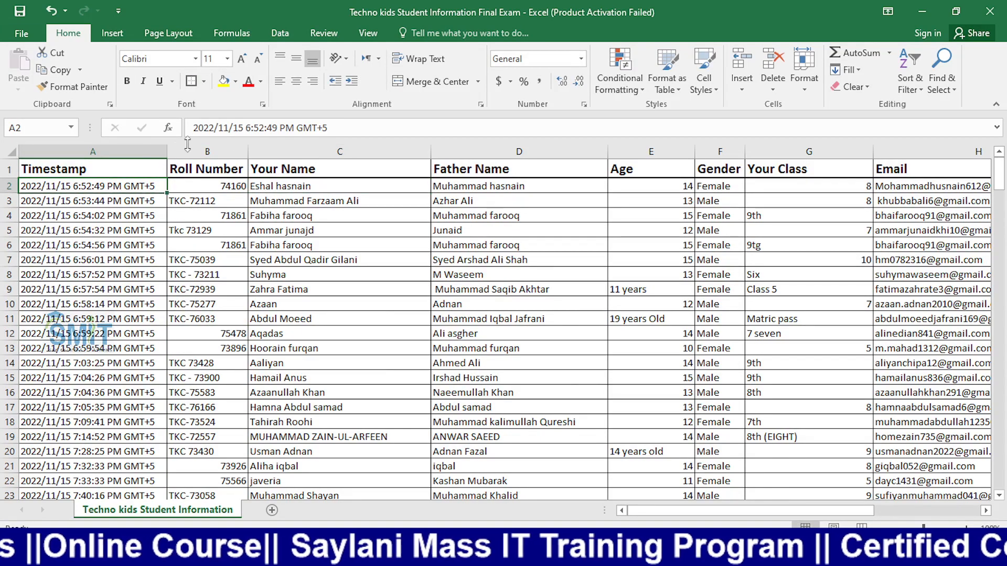
{"action": "double_click", "coordinate": [245, 127]}
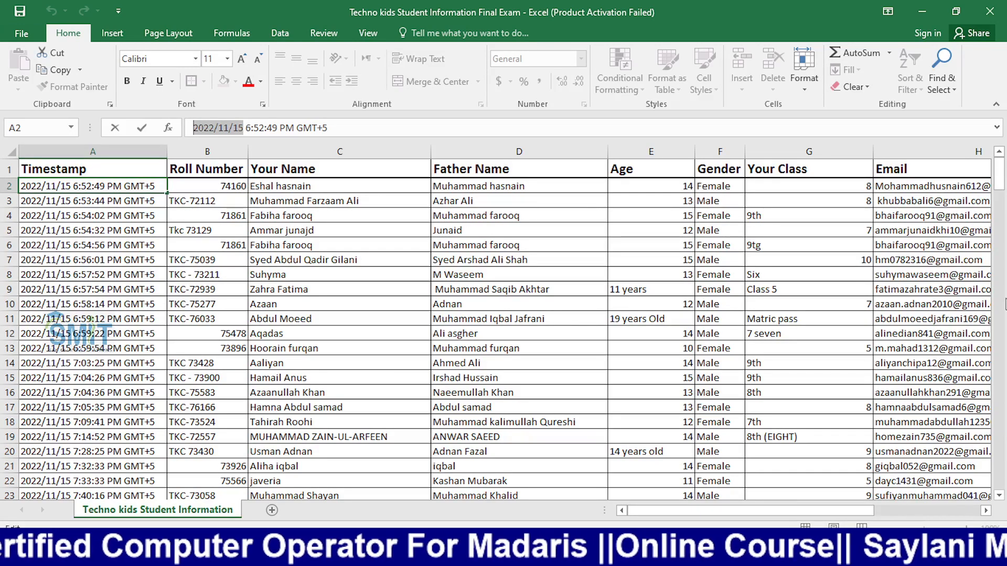
Insert a blank column between Timestamp and Roll Number
{"action": "left_click", "coordinate": [690, 291]}
{"action": "left_click", "coordinate": [966, 527]}
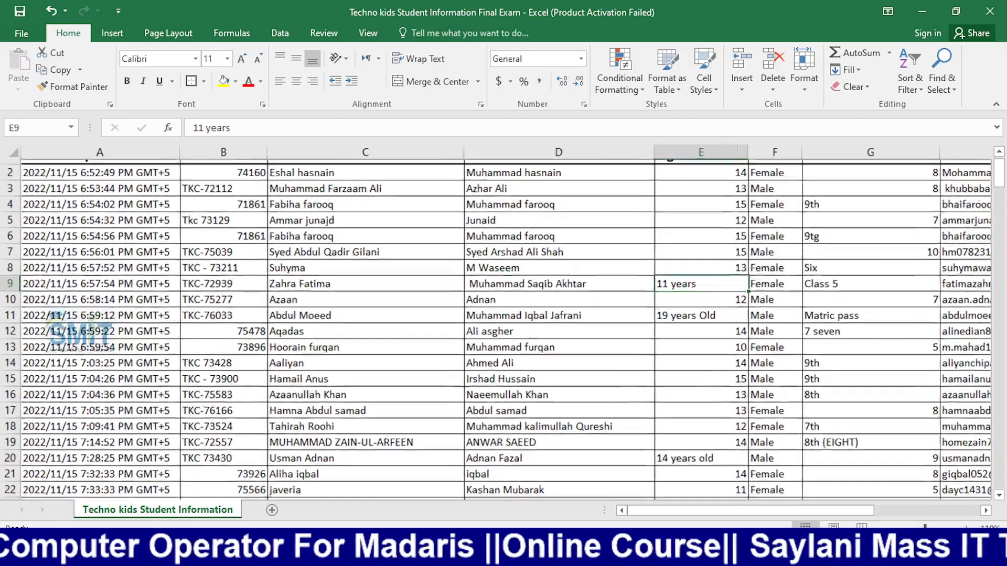
{"action": "left_click", "coordinate": [966, 527]}
{"action": "left_click", "coordinate": [966, 527]}
{"action": "left_click", "coordinate": [966, 527]}
{"action": "left_click", "coordinate": [966, 527]}
{"action": "left_click_drag", "start_coordinate": [791, 509], "coordinate": [755, 510]}
{"action": "scroll", "coordinate": [303, 303], "scroll_direction": "up", "scroll_amount": 2}
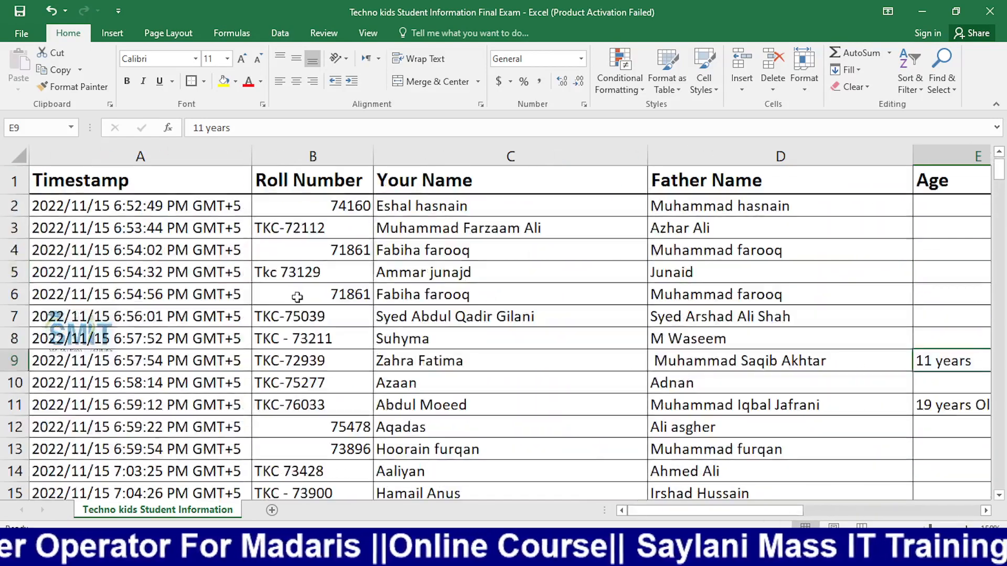
{"action": "left_click", "coordinate": [215, 209]}
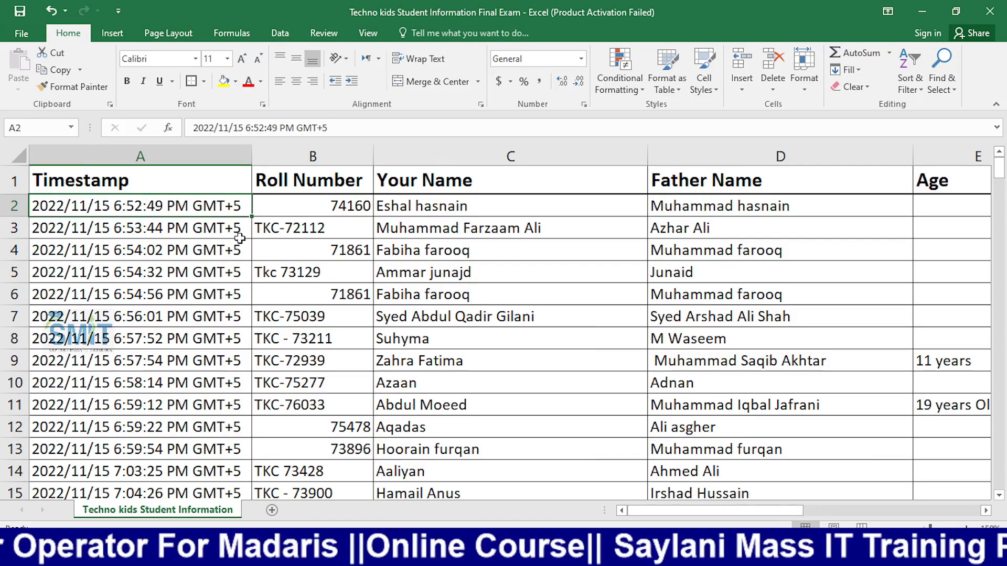
{"action": "left_click", "coordinate": [293, 158]}
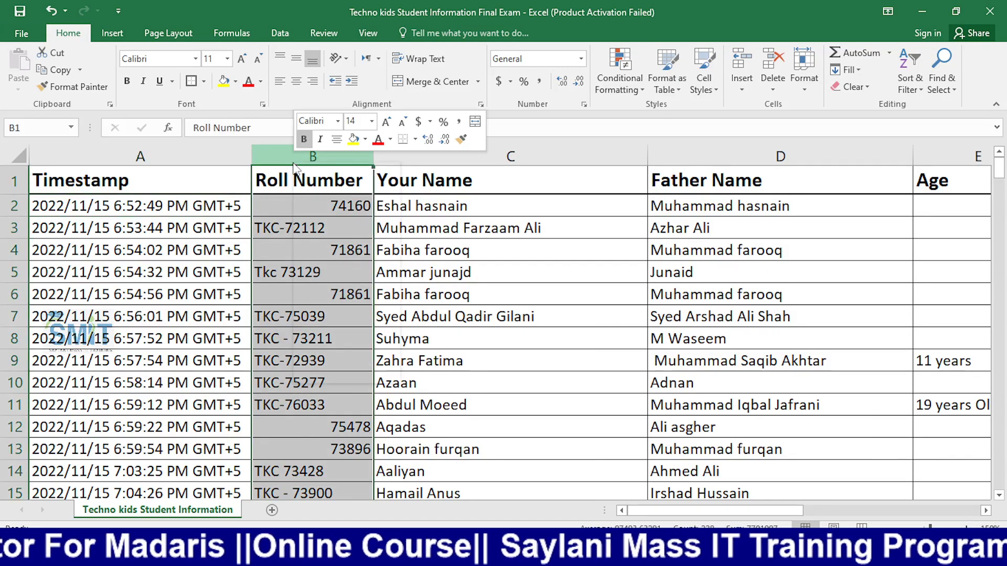
{"action": "right_click", "coordinate": [293, 160]}
{"action": "left_click", "coordinate": [314, 265]}
Try to extract the last 10 characters of the first timestamp by entering =RIGHT(A2,10) in B2
{"action": "left_click", "coordinate": [296, 202]}
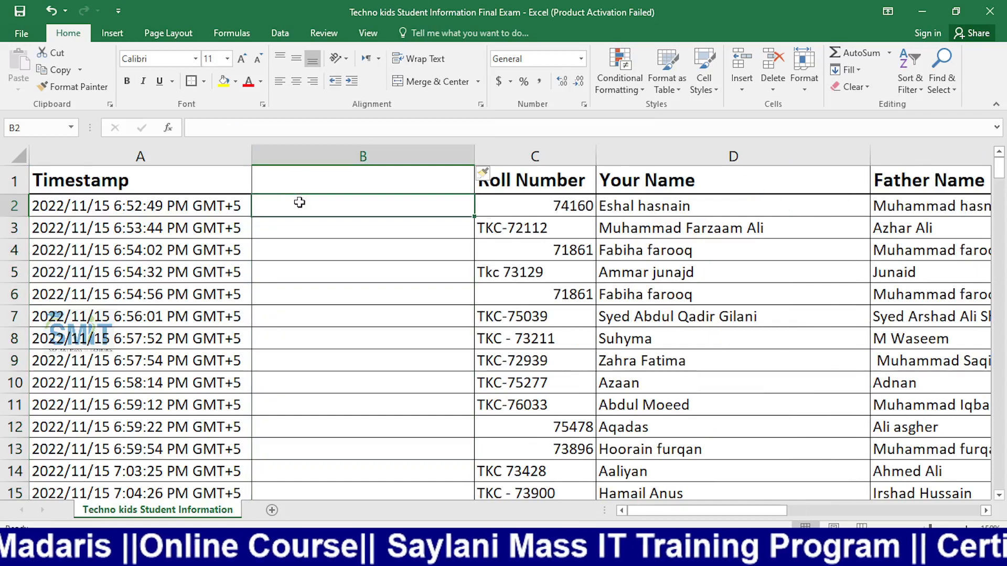
{"action": "type", "text": "=RI"}
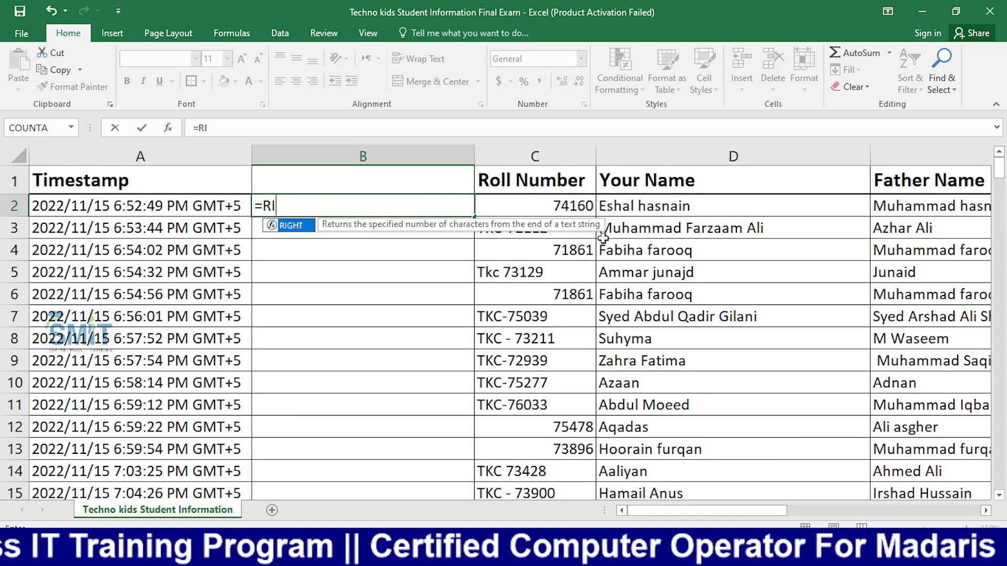
{"action": "key", "text": "Tab"}
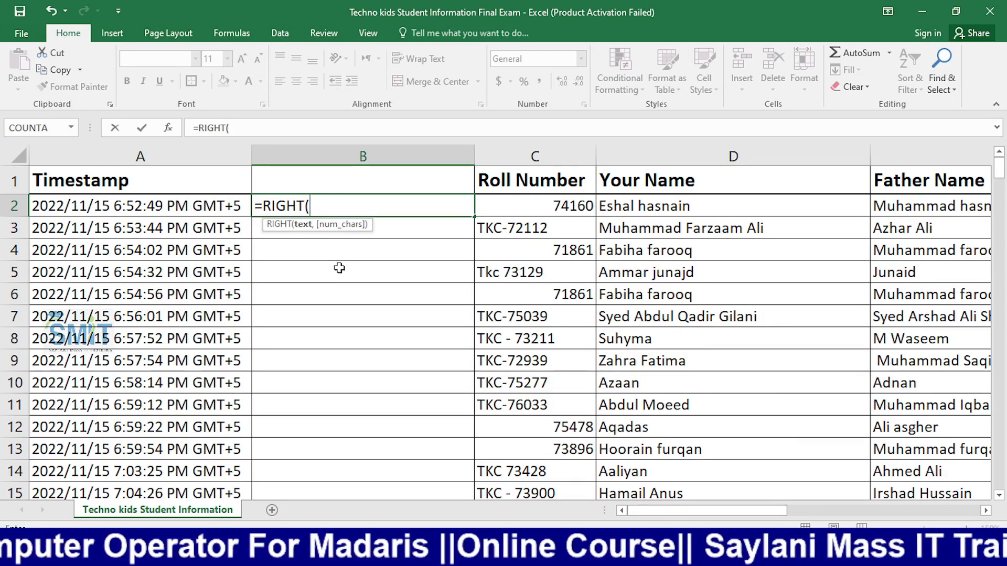
{"action": "left_click", "coordinate": [240, 211]}
{"action": "type", "text": ","}
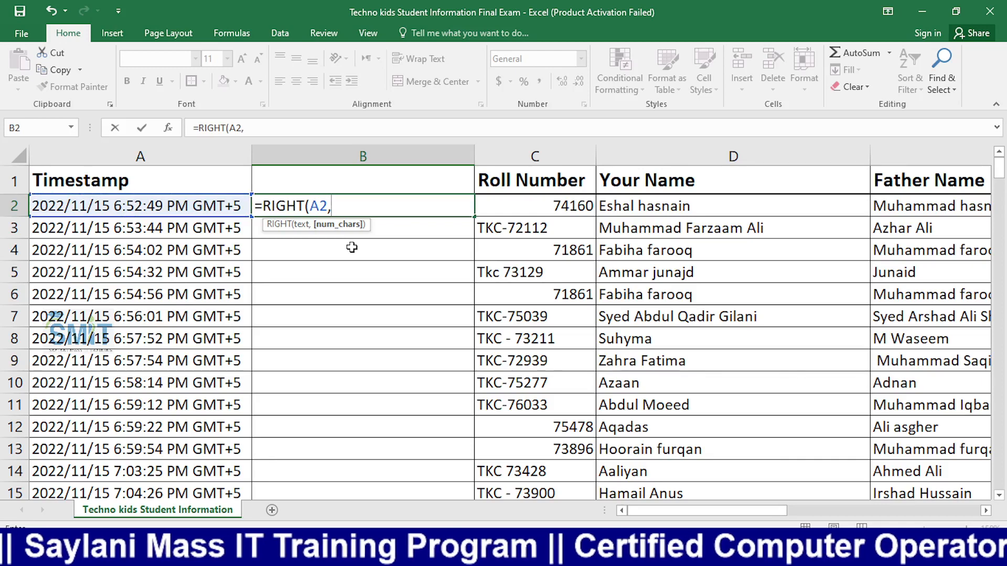
{"action": "type", "text": "10"}
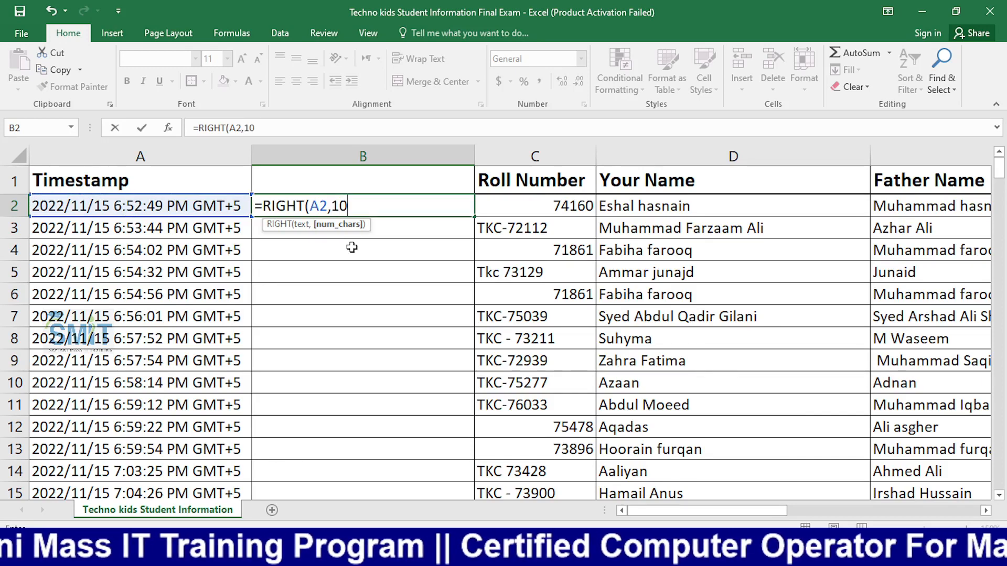
{"action": "key", "text": "Return"}
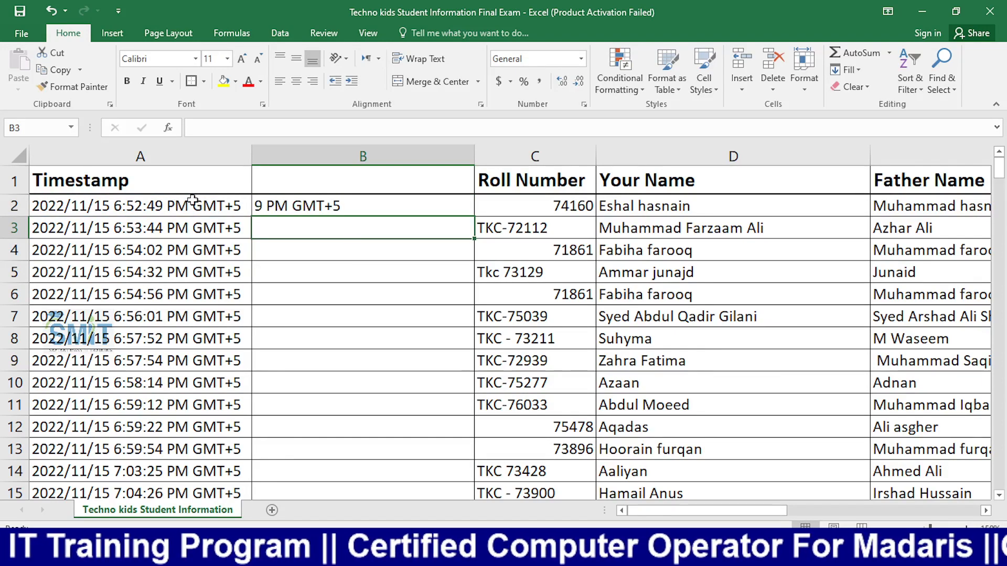
Compare the RIGHT formula's output with the timestamp in A2 and clear the formula from B2
{"action": "left_click", "coordinate": [208, 207]}
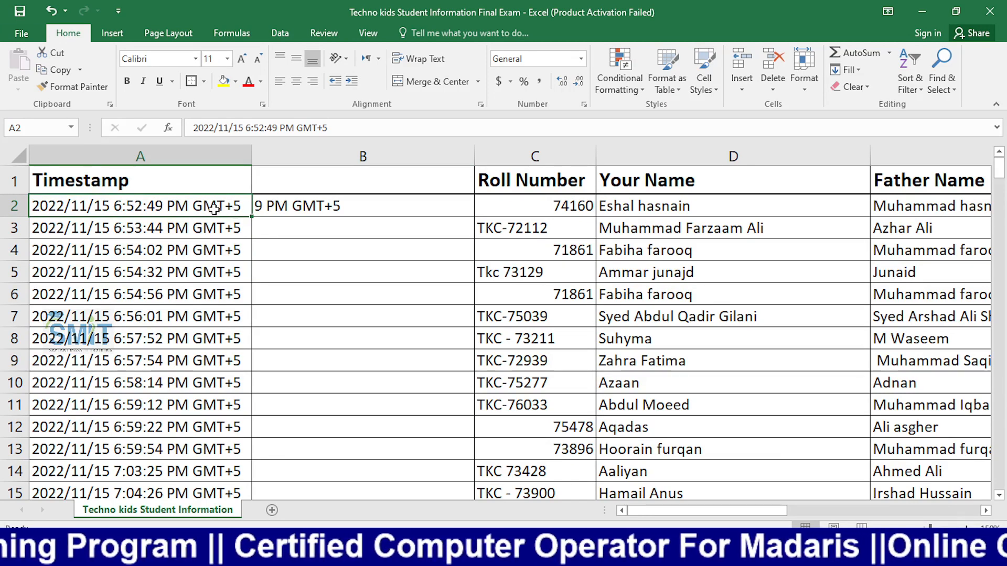
{"action": "left_click", "coordinate": [351, 208]}
{"action": "key", "text": "Delete"}
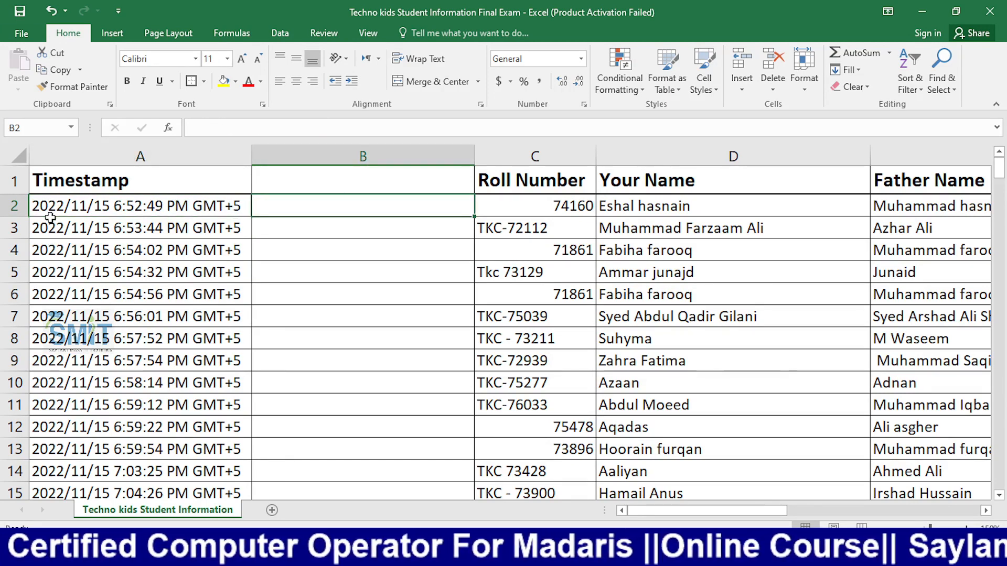
Extract the date from the first timestamp by entering =LEFT(A2,10) in B2
{"action": "type", "text": "="}
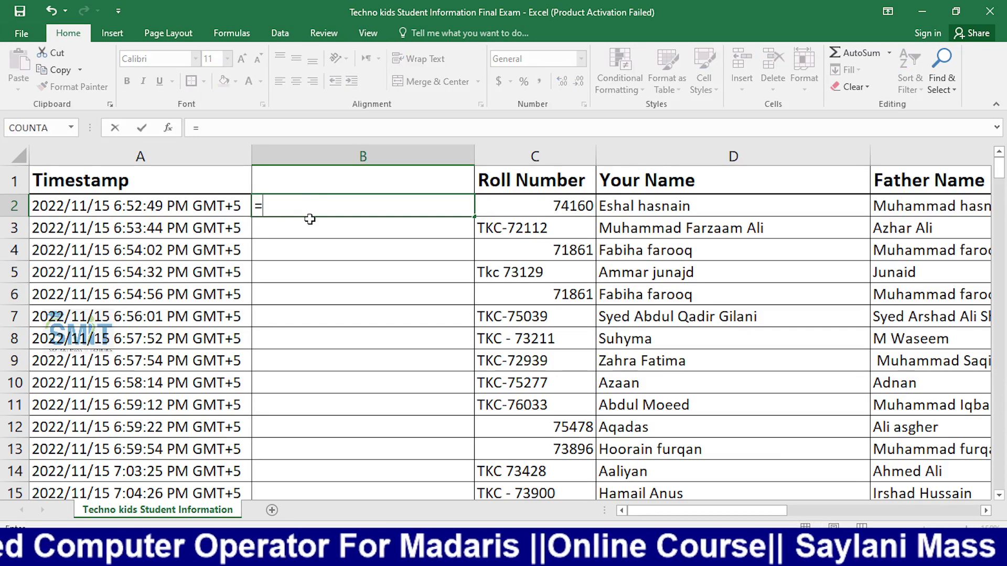
{"action": "type", "text": "LEFT("}
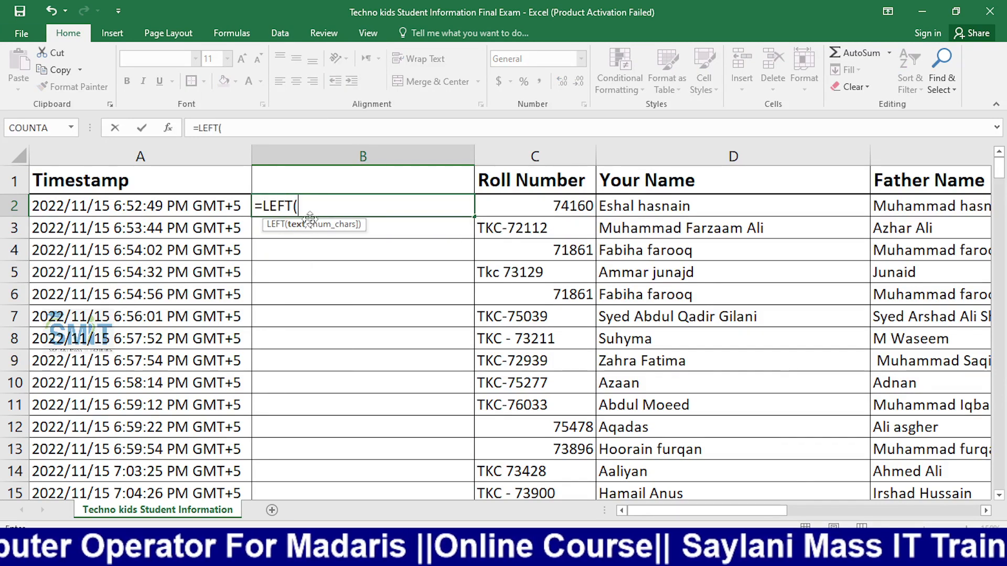
{"action": "left_click", "coordinate": [239, 207]}
{"action": "type", "text": ","}
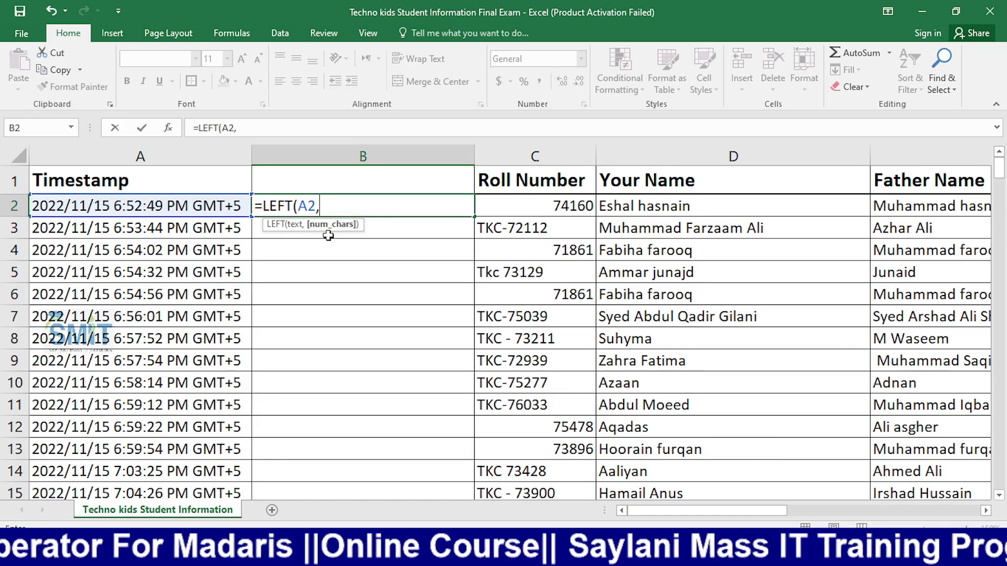
{"action": "type", "text": "10"}
{"action": "key", "text": "Return"}
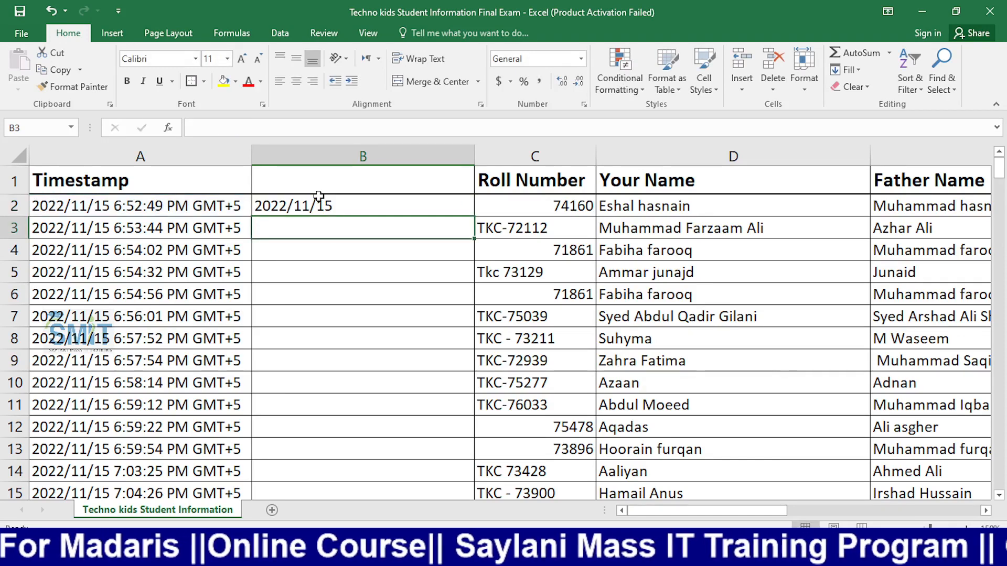
Examine the date portion of the timestamp in A2 character by character against the LEFT formula in B2
{"action": "left_click", "coordinate": [304, 210]}
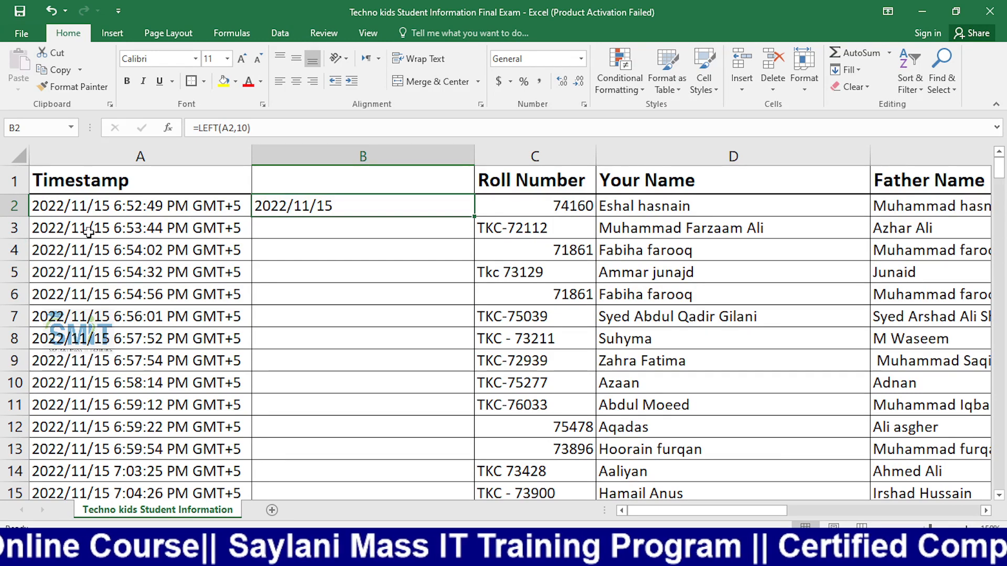
{"action": "scroll", "coordinate": [211, 397], "scroll_direction": "up", "scroll_amount": 3, "text": "ctrl"}
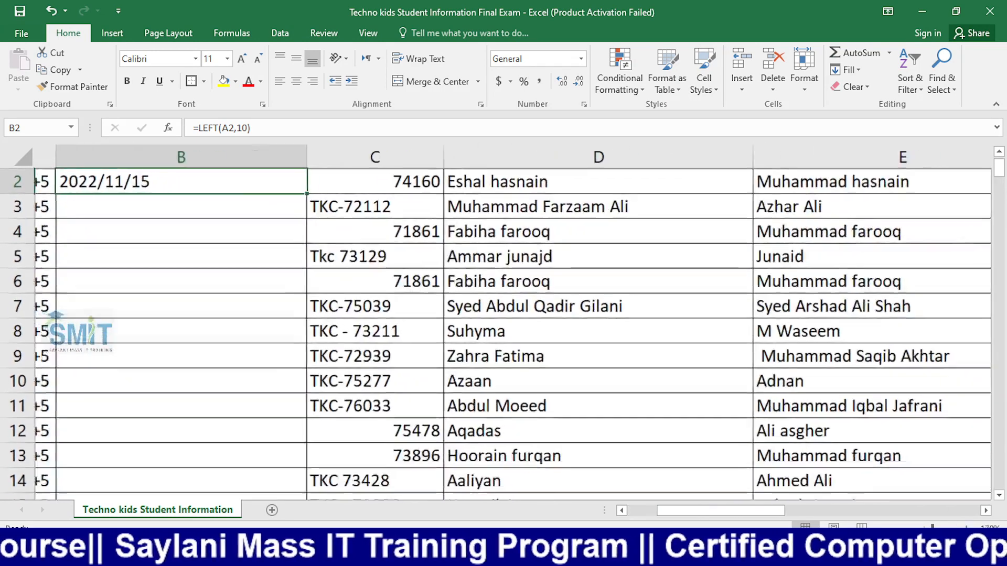
{"action": "scroll", "coordinate": [211, 397], "scroll_direction": "left", "scroll_amount": 1}
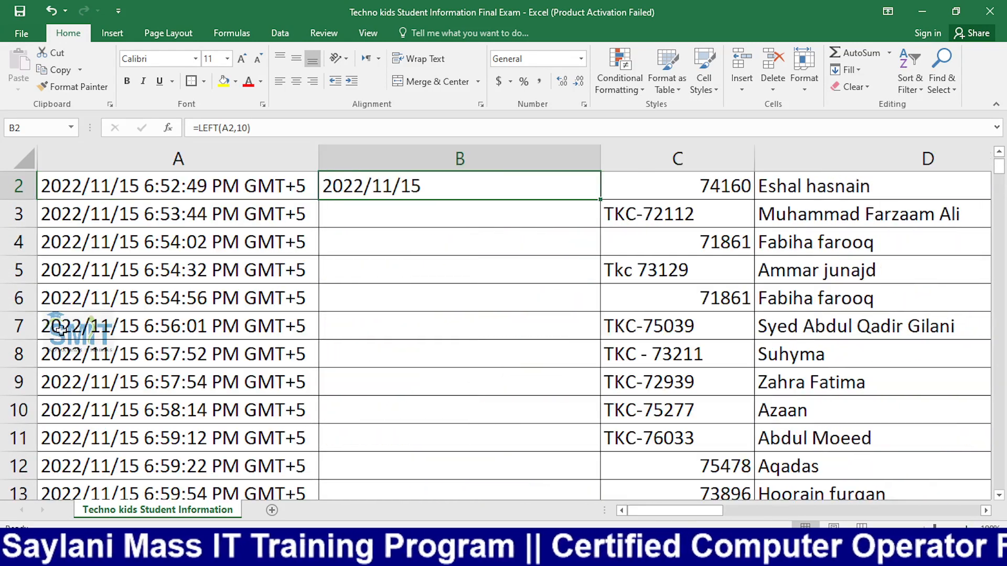
{"action": "scroll", "coordinate": [82, 246], "scroll_direction": "up", "scroll_amount": 1}
{"action": "left_click", "coordinate": [121, 222]}
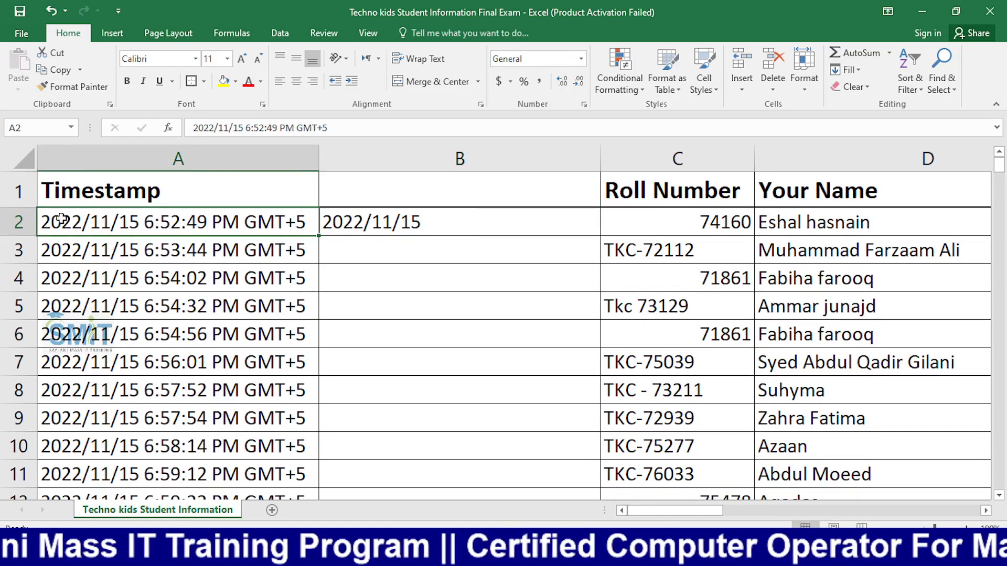
{"action": "left_click", "coordinate": [197, 128]}
{"action": "key", "text": "Right"}
{"action": "key", "text": "Right"}
{"action": "key", "text": "Right"}
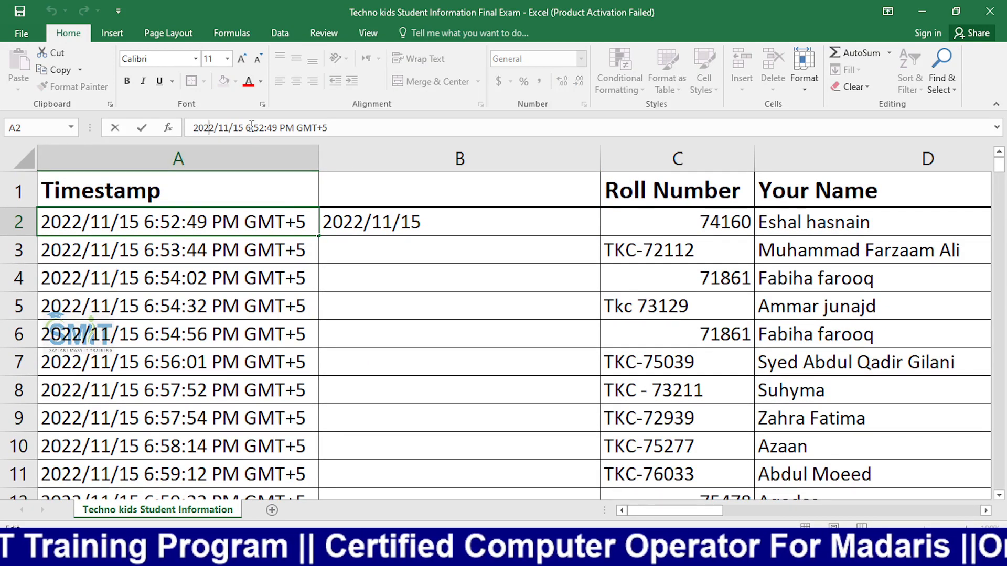
{"action": "key", "text": "Right"}
{"action": "key", "text": "Right"}
{"action": "key", "text": "Right"}
{"action": "key", "text": "Right"}
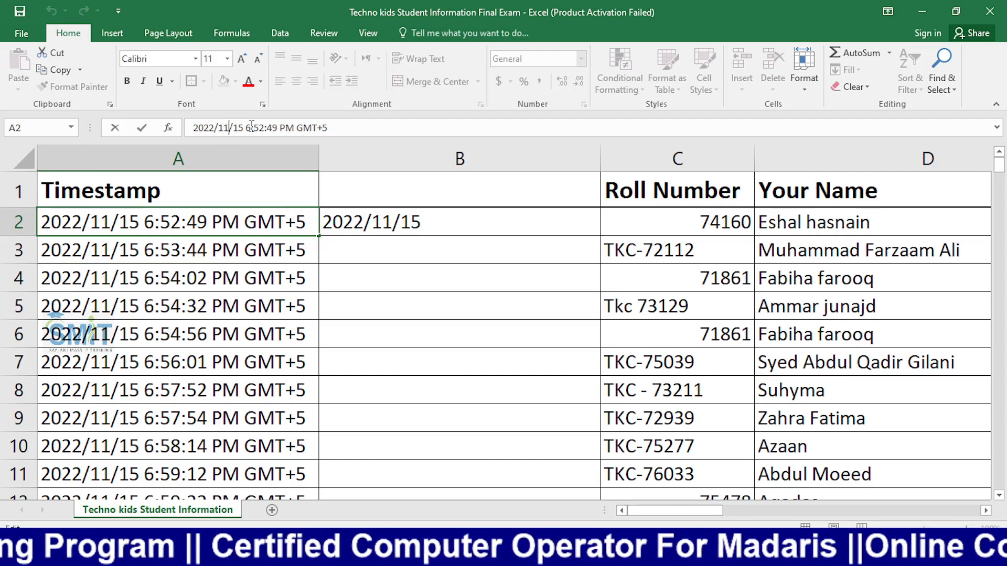
{"action": "key", "text": "Right"}
{"action": "key", "text": "Right"}
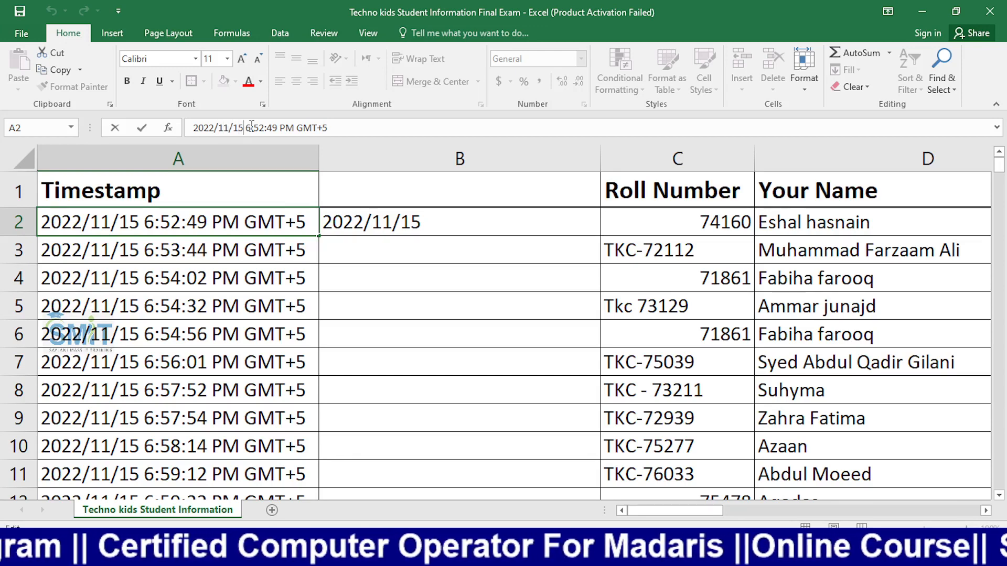
{"action": "key", "text": "shift+Left"}
{"action": "key", "text": "shift+Left"}
{"action": "key", "text": "shift+Left"}
{"action": "key", "text": "shift+Left"}
{"action": "key", "text": "shift+Left"}
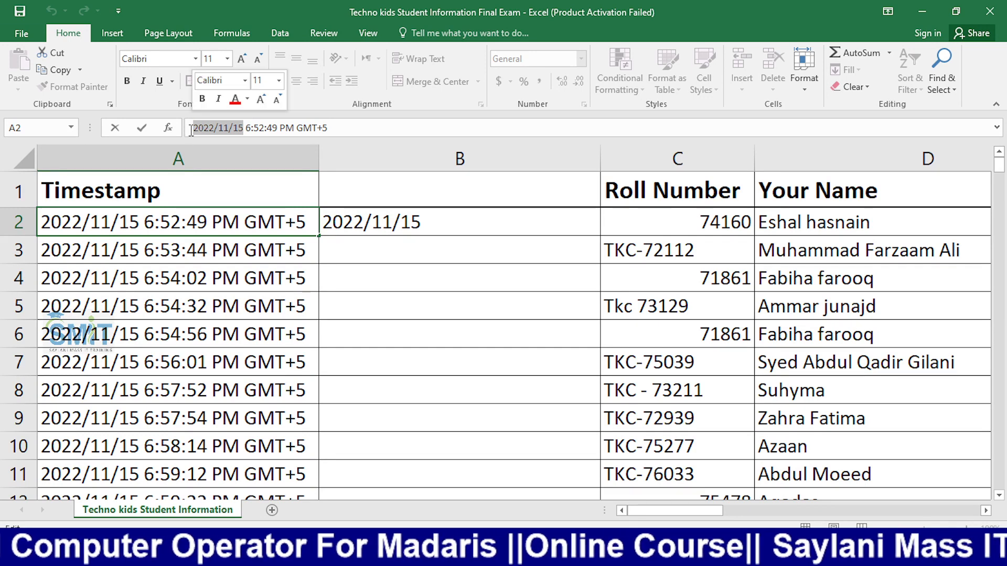
{"action": "left_click", "coordinate": [476, 279]}
Fill the LEFT formula from B2 down column B to the last record and check the extracted dates
{"action": "left_click", "coordinate": [460, 227]}
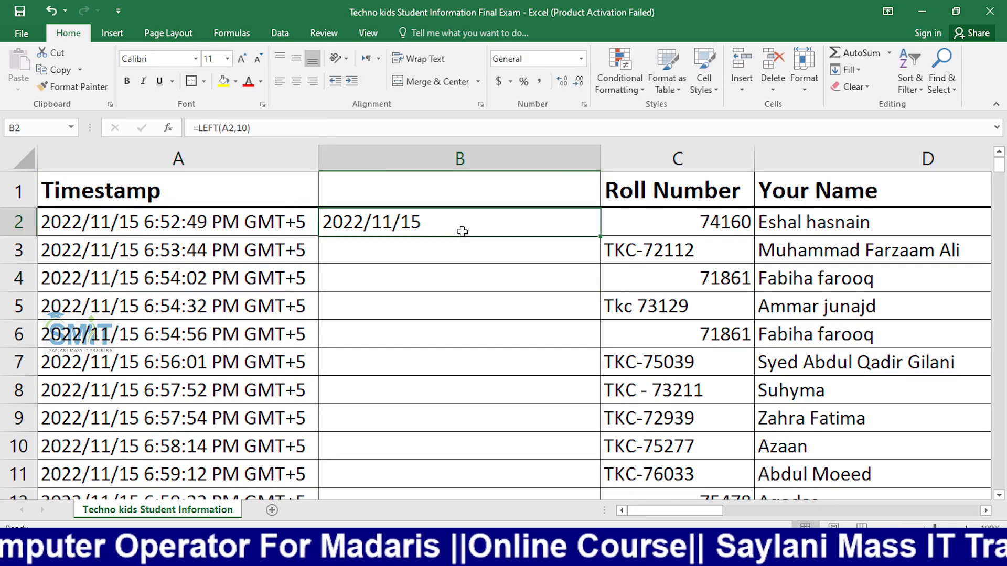
{"action": "double_click", "coordinate": [599, 238]}
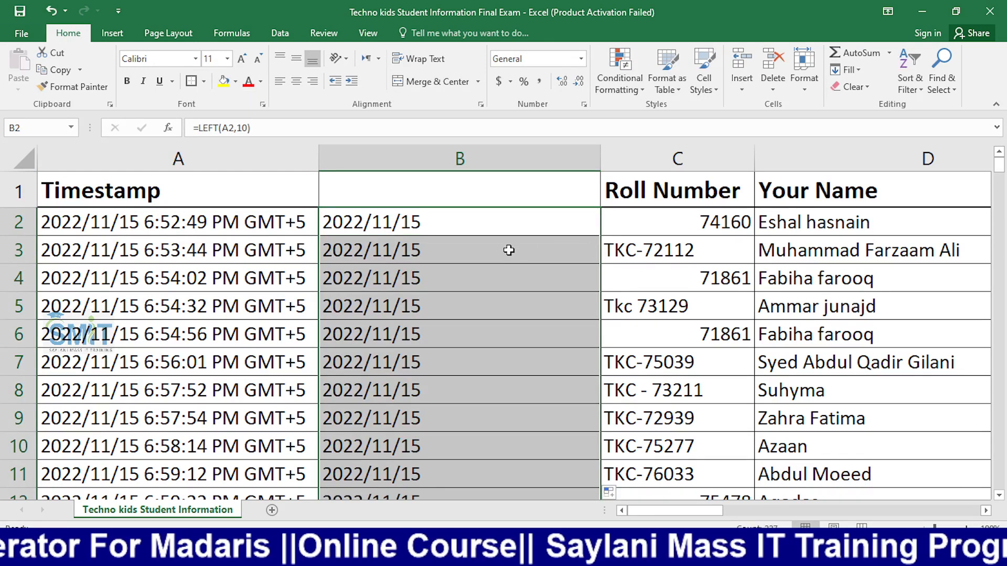
{"action": "scroll", "coordinate": [509, 242], "scroll_direction": "down", "scroll_amount": 5}
{"action": "scroll", "coordinate": [509, 242], "scroll_direction": "down", "scroll_amount": 20}
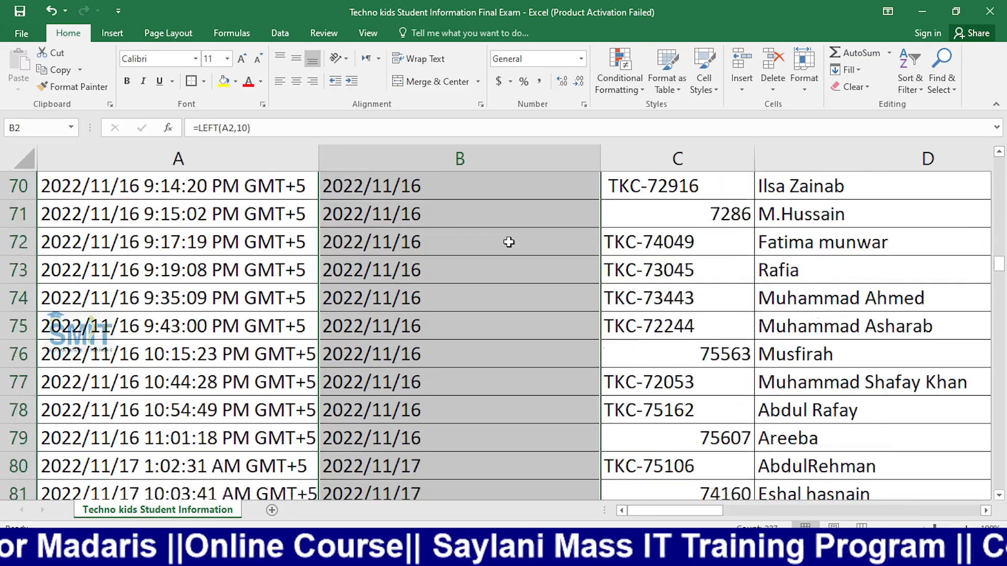
{"action": "scroll", "coordinate": [508, 243], "scroll_direction": "up", "scroll_amount": 20}
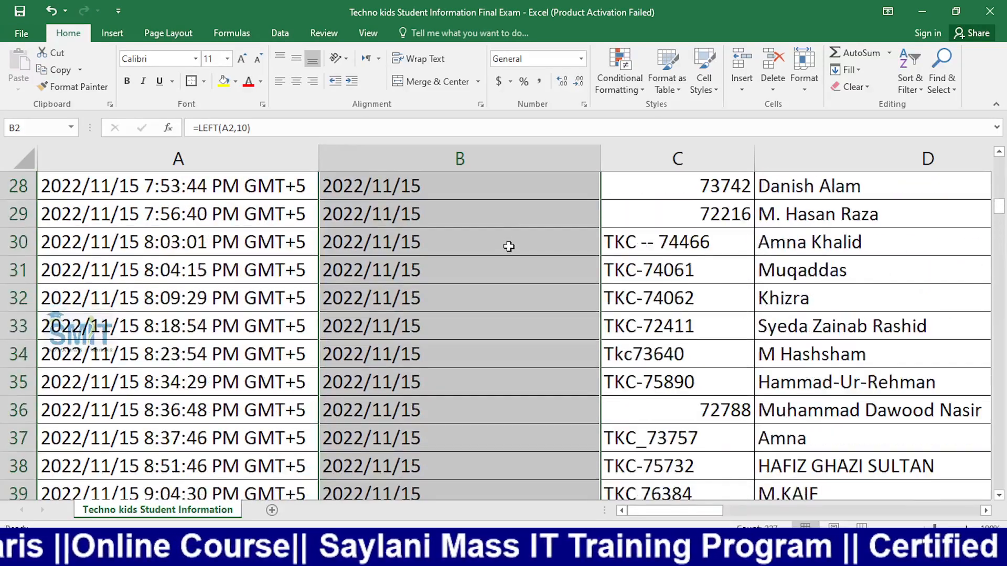
{"action": "left_click", "coordinate": [505, 248]}
Replace the LEFT formulas in column B with their values, from B2 to the last record
{"action": "left_click", "coordinate": [432, 222]}
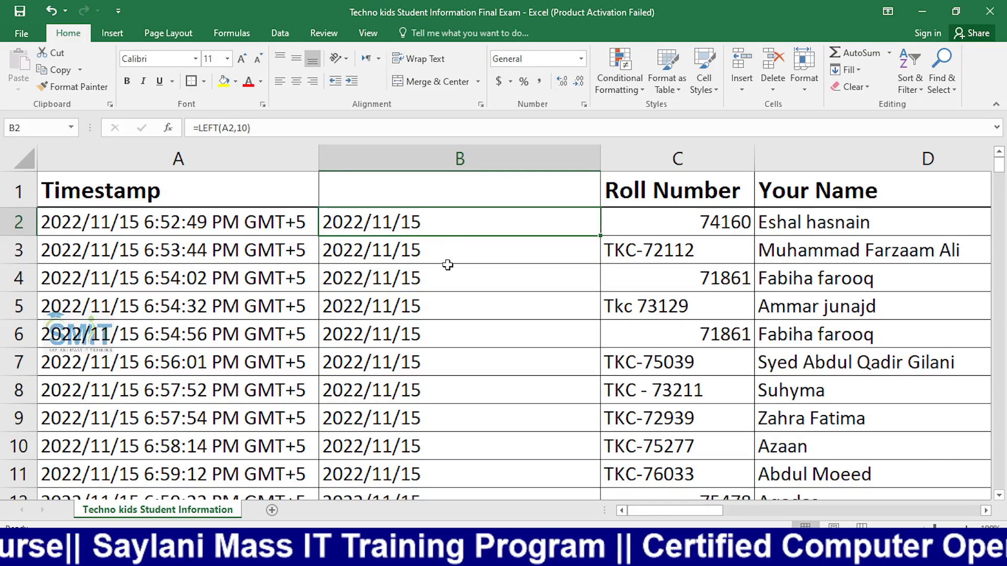
{"action": "key", "text": "ctrl+shift+Down"}
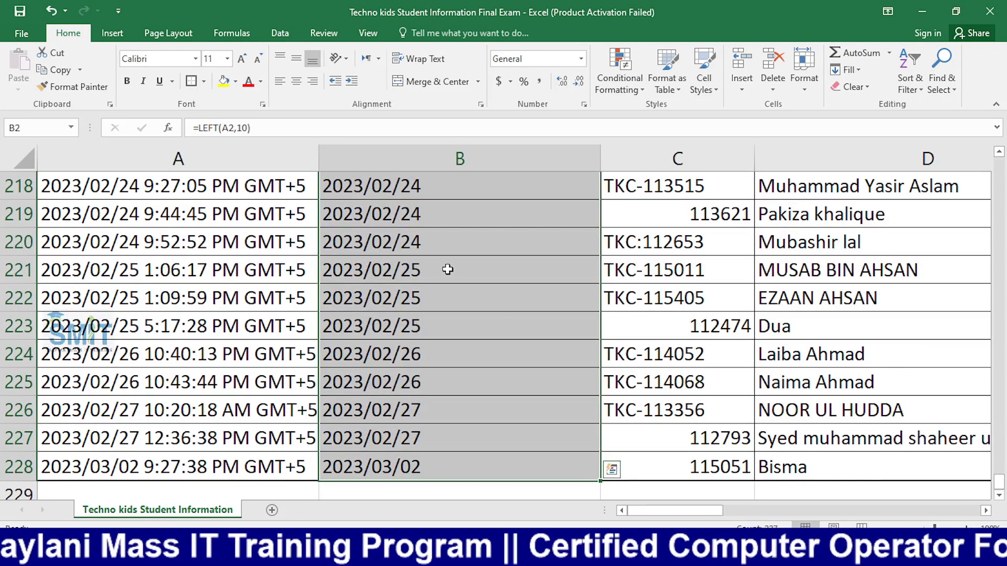
{"action": "key", "text": "ctrl+c"}
{"action": "key", "text": "ctrl+v"}
{"action": "key", "text": "ctrl+BackSpace"}
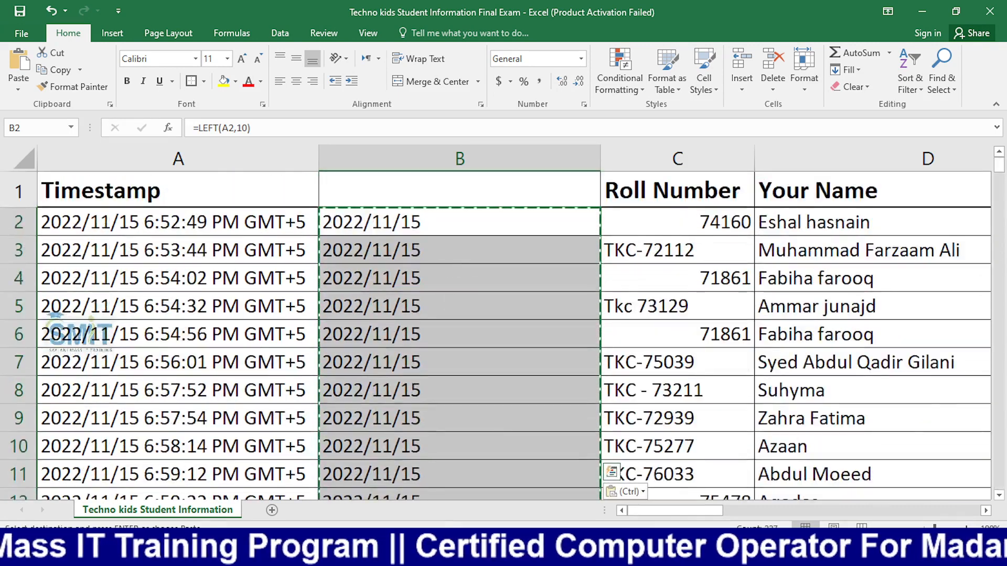
{"action": "left_click", "coordinate": [636, 494]}
{"action": "left_click", "coordinate": [617, 435]}
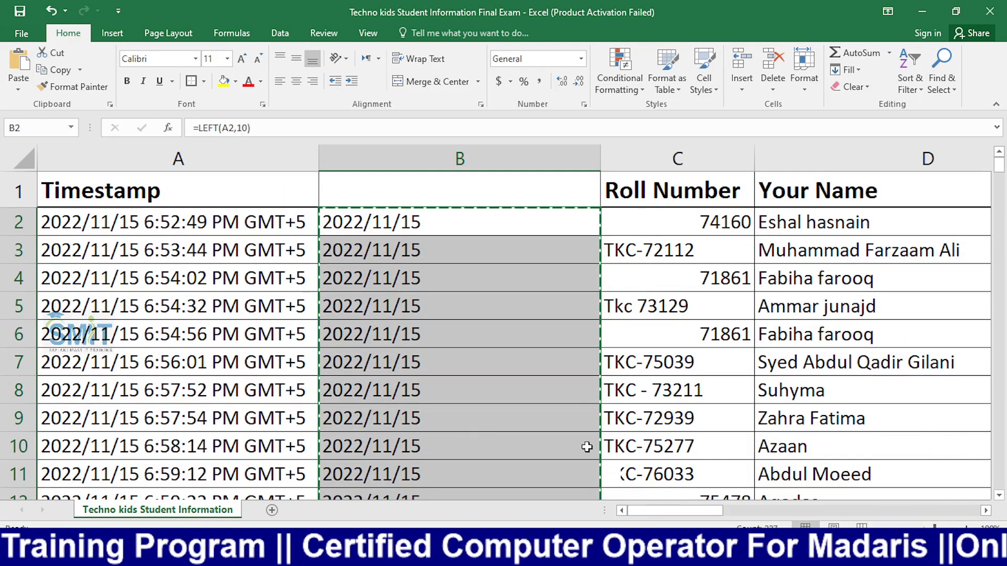
{"action": "left_click", "coordinate": [396, 384]}
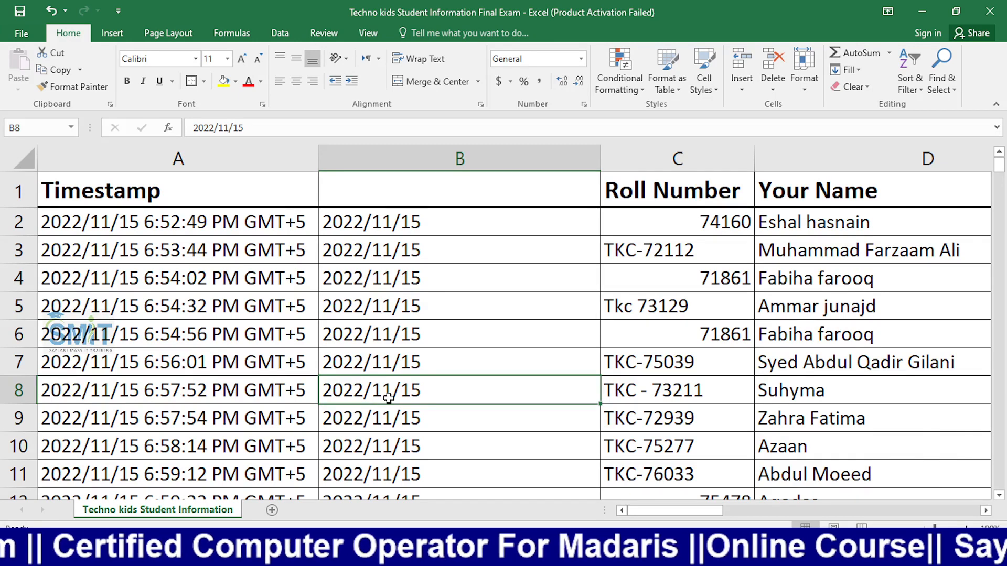
Delete the original Timestamp column A, keeping the column of extracted dates
{"action": "right_click", "coordinate": [226, 157]}
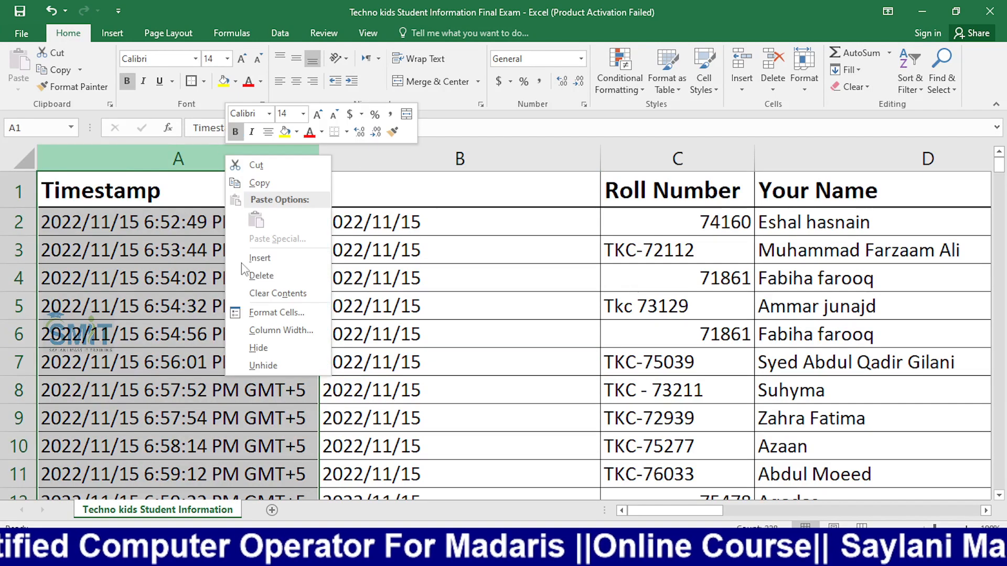
{"action": "left_click", "coordinate": [265, 277]}
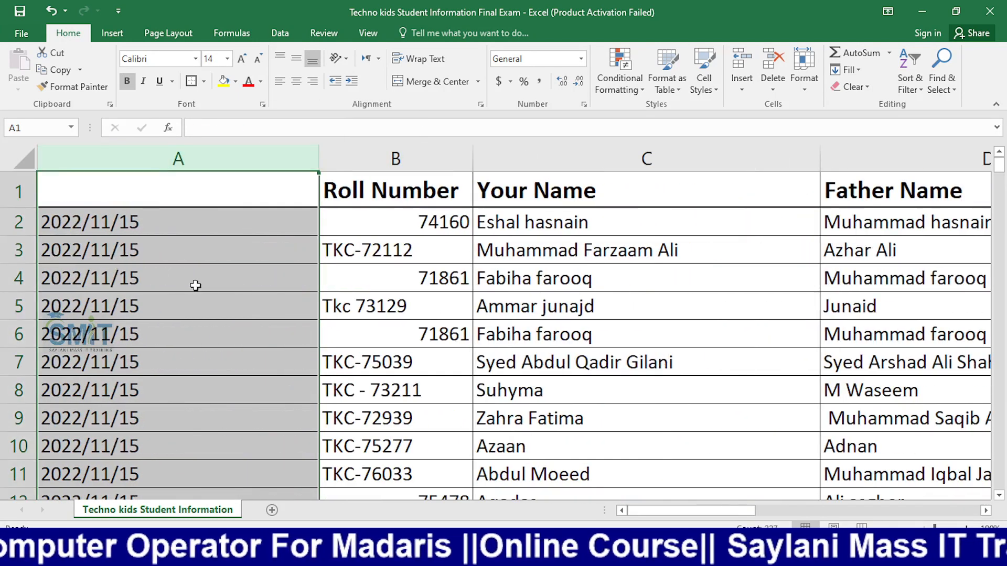
{"action": "left_click", "coordinate": [195, 285]}
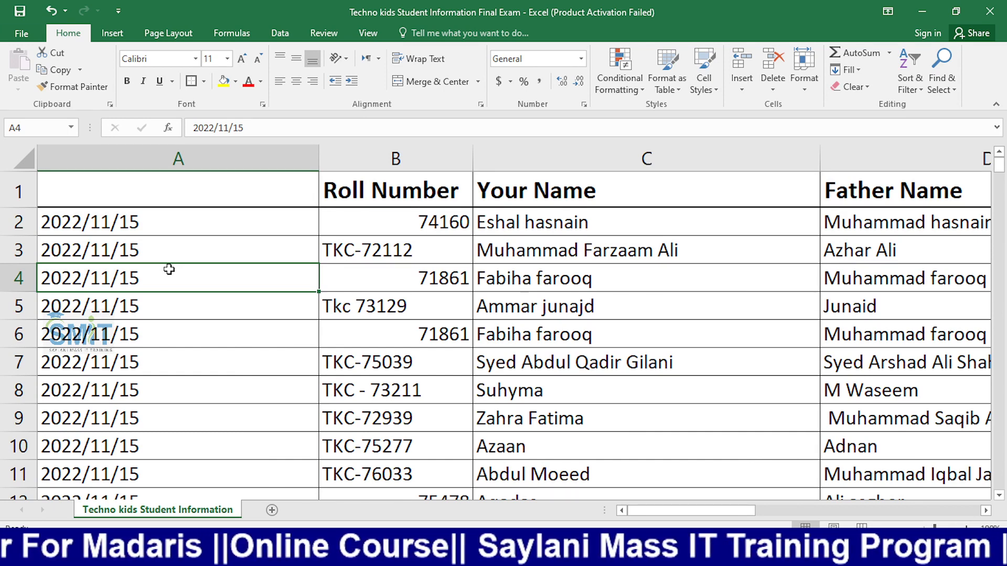
{"action": "left_click", "coordinate": [193, 247]}
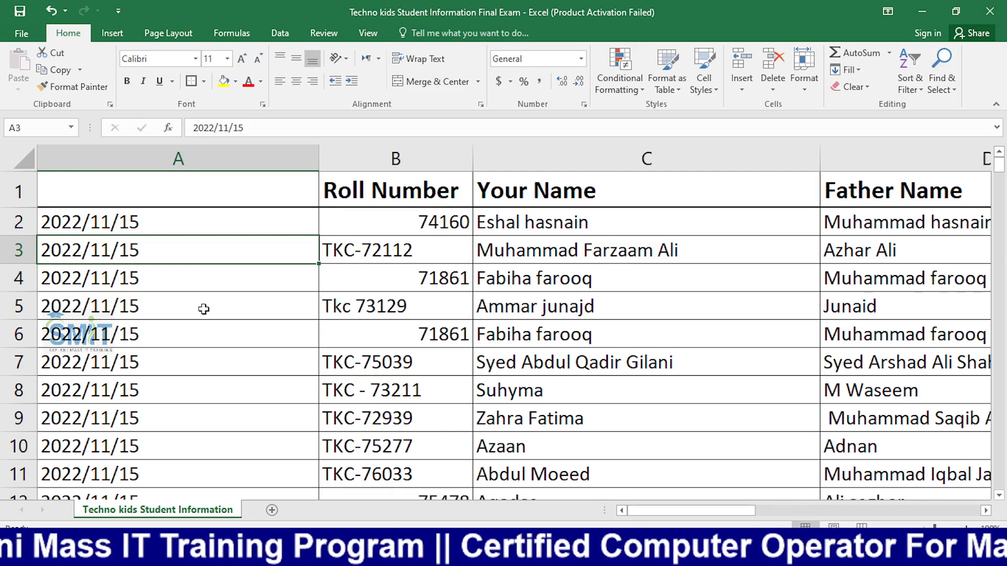
Undo the Timestamp column deletion, the values-only paste and the fill-down of the LEFT formula
{"action": "key", "text": "ctrl+z"}
{"action": "key", "text": "ctrl+z"}
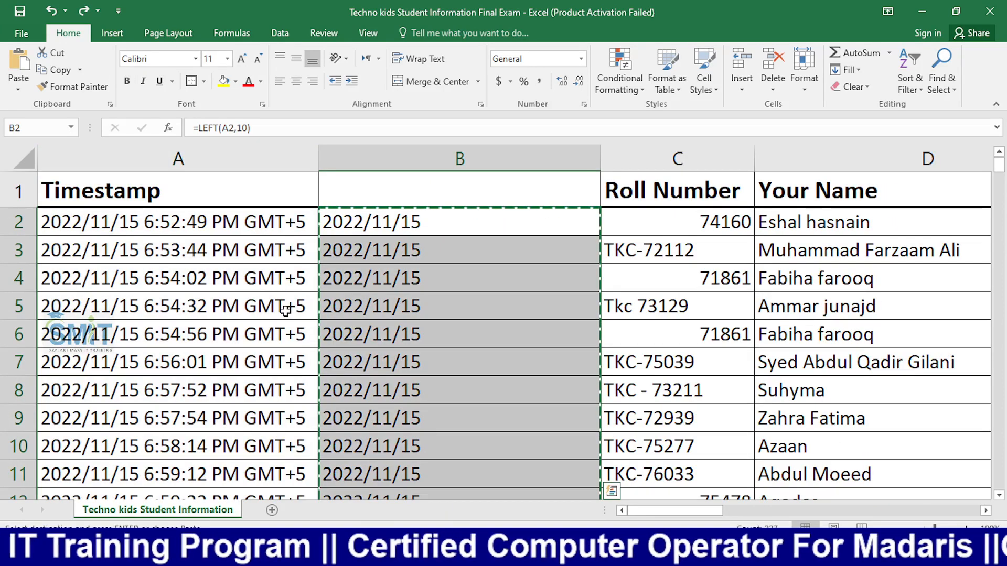
{"action": "key", "text": "Escape"}
{"action": "key", "text": "ctrl+z"}
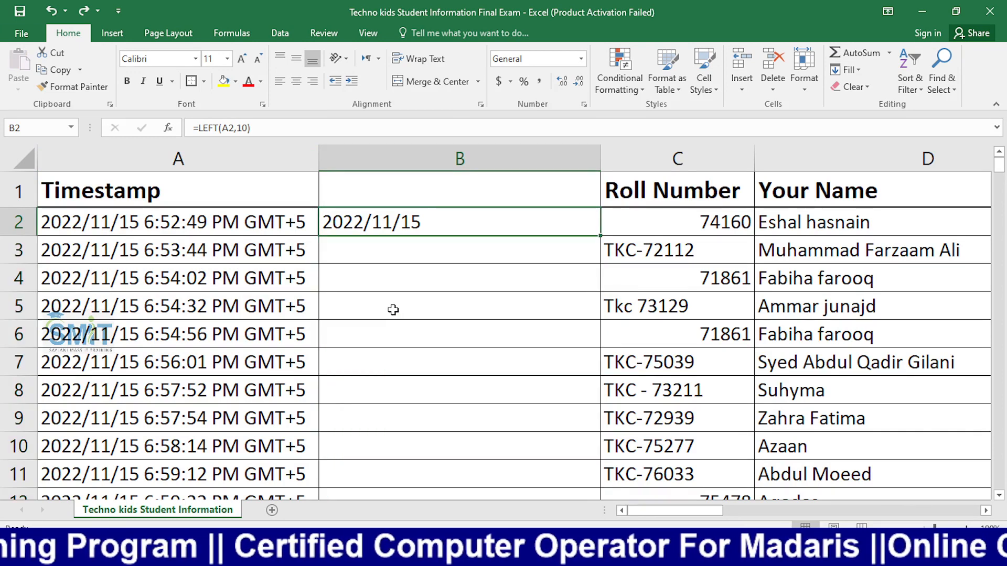
Clear the LEFT formula from B2
{"action": "left_click", "coordinate": [440, 215]}
{"action": "key", "text": "Delete"}
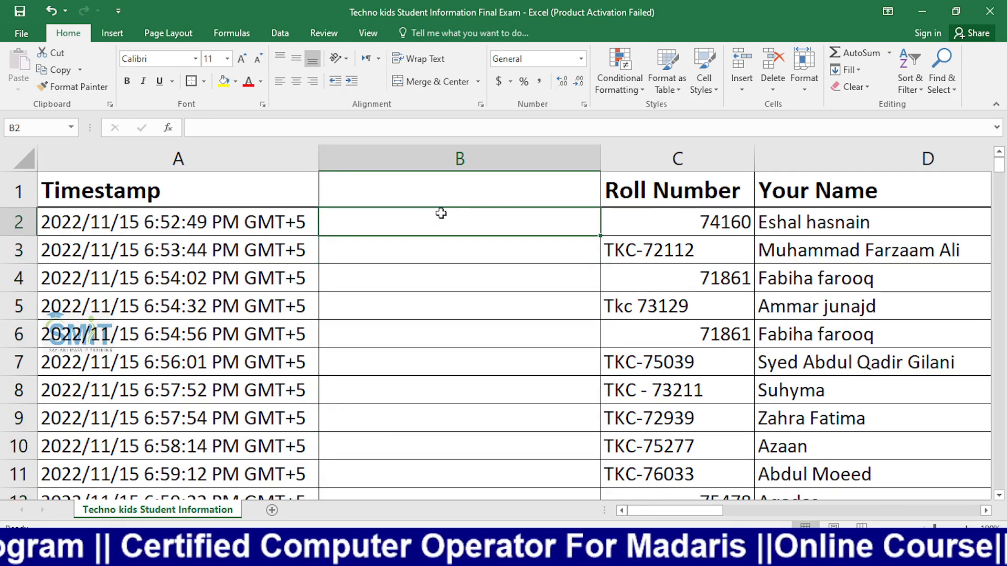
{"action": "left_click", "coordinate": [367, 275]}
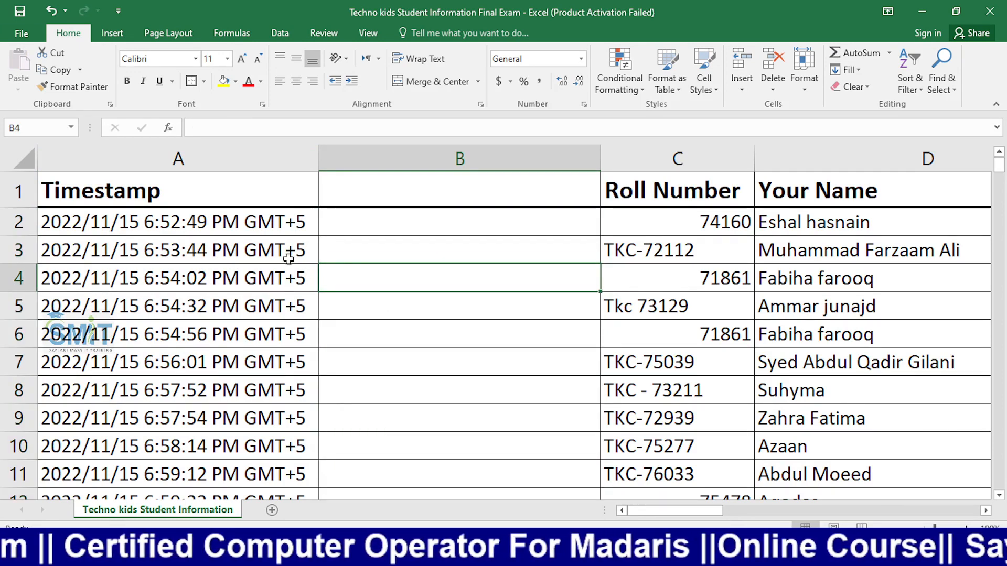
Examine the time portion of the timestamp in A2, highlighting it within the cell's text
{"action": "left_click", "coordinate": [174, 224]}
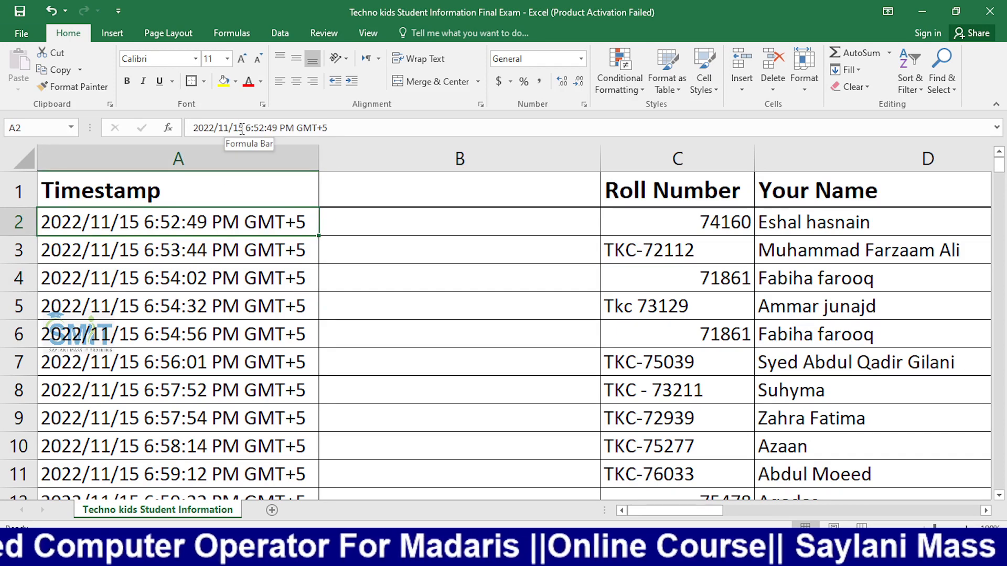
{"action": "left_click_drag", "start_coordinate": [245, 129], "coordinate": [295, 129]}
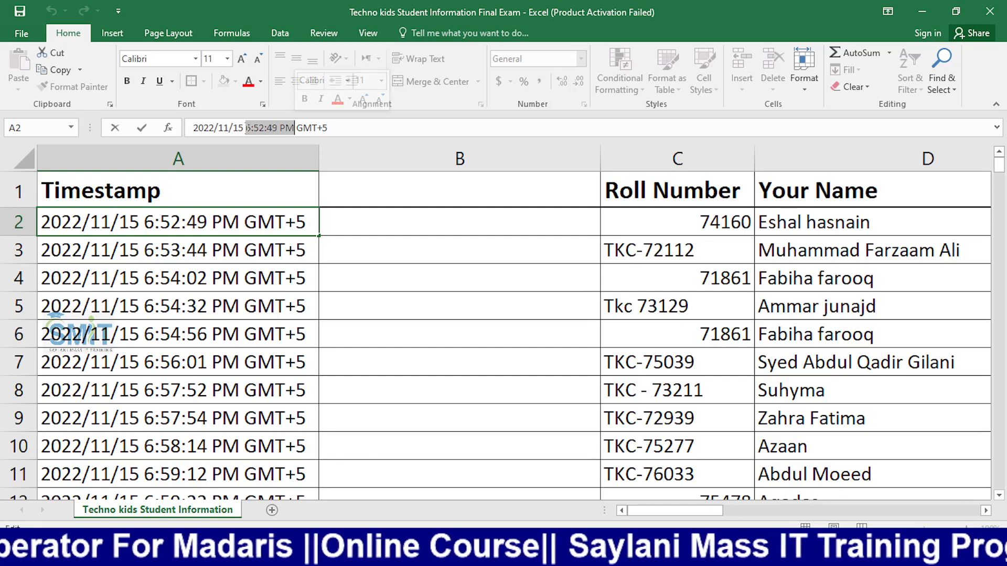
{"action": "left_click", "coordinate": [245, 128]}
{"action": "left_click_drag", "start_coordinate": [295, 127], "coordinate": [263, 127]}
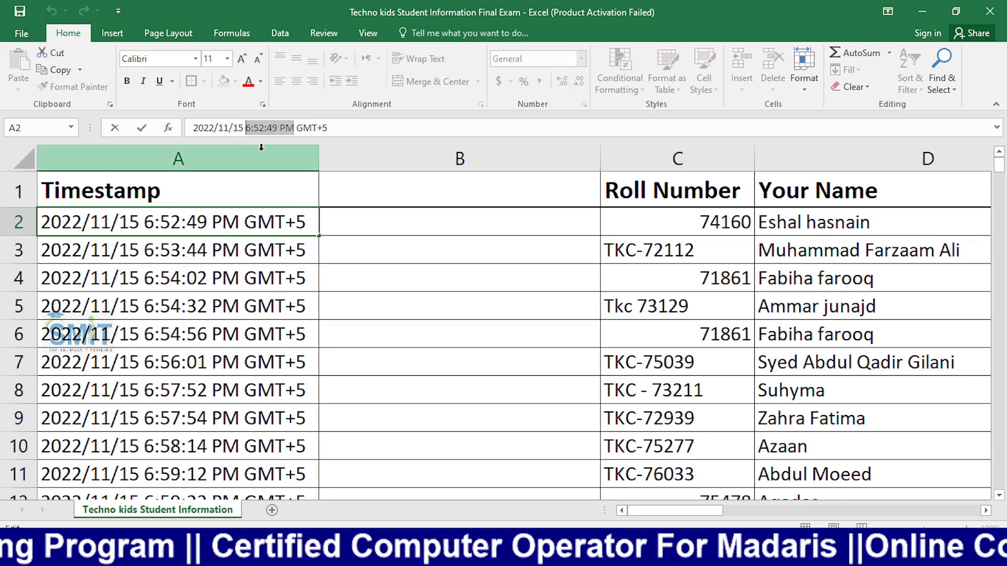
{"action": "left_click", "coordinate": [264, 128]}
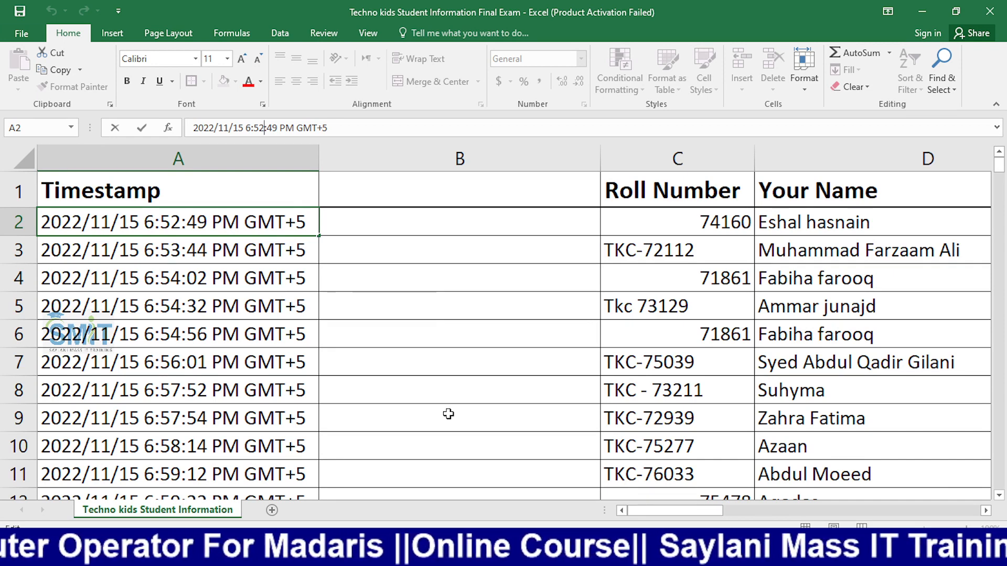
Enter the formula =MID(A2,11,10) in B2 to extract the time from the timestamp
{"action": "left_click", "coordinate": [388, 225]}
{"action": "type", "text": "=MI"}
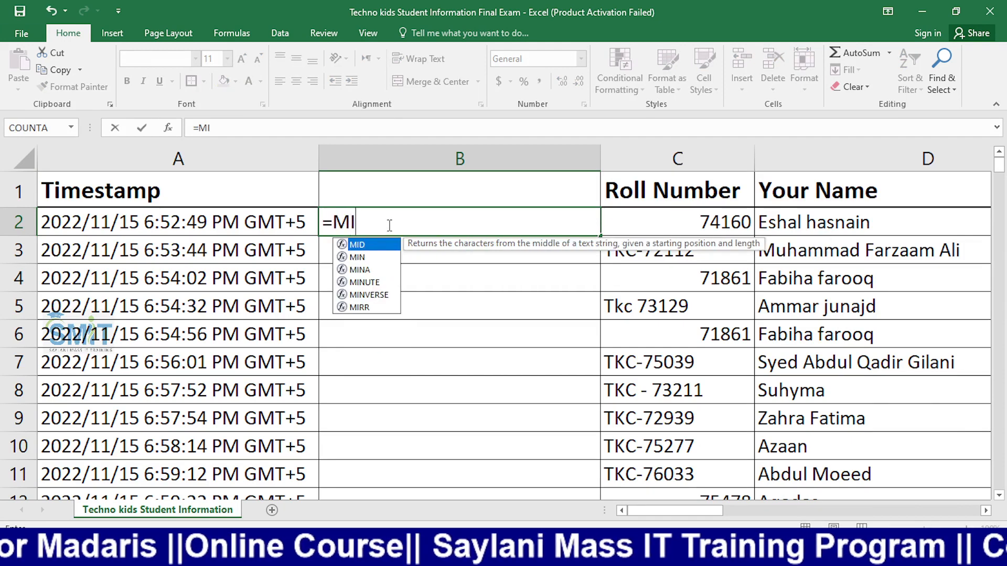
{"action": "type", "text": "D"}
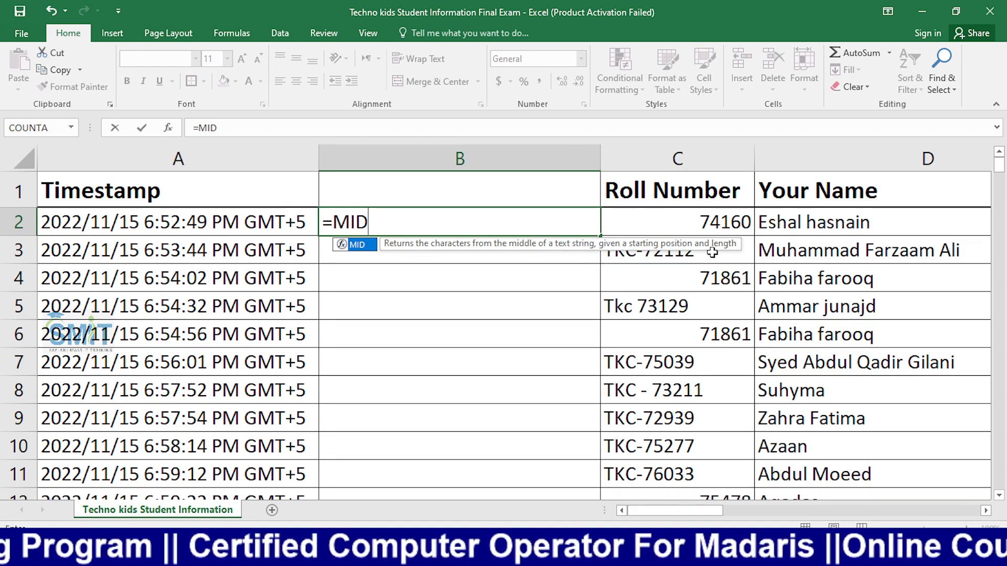
{"action": "type", "text": "("}
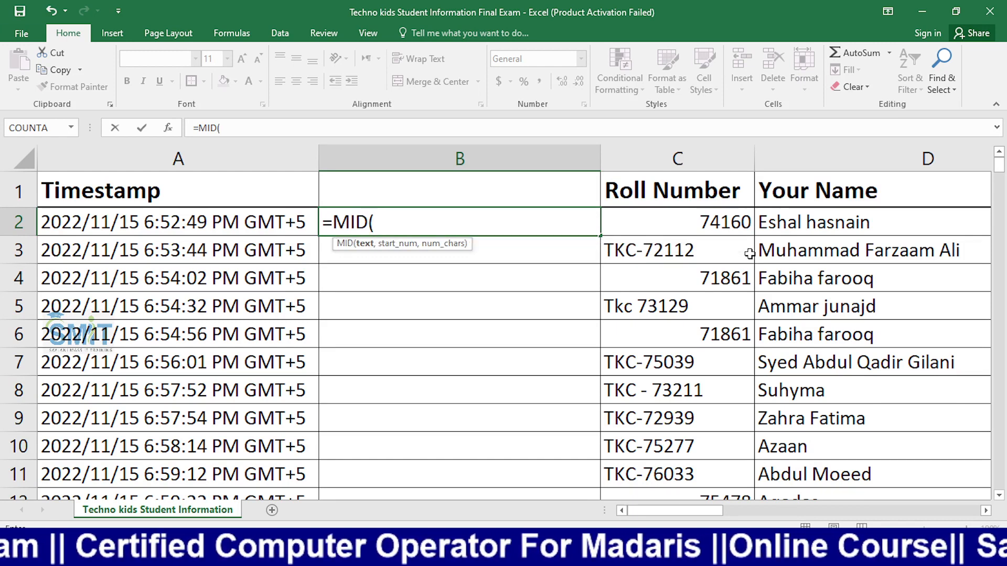
{"action": "left_click", "coordinate": [226, 231]}
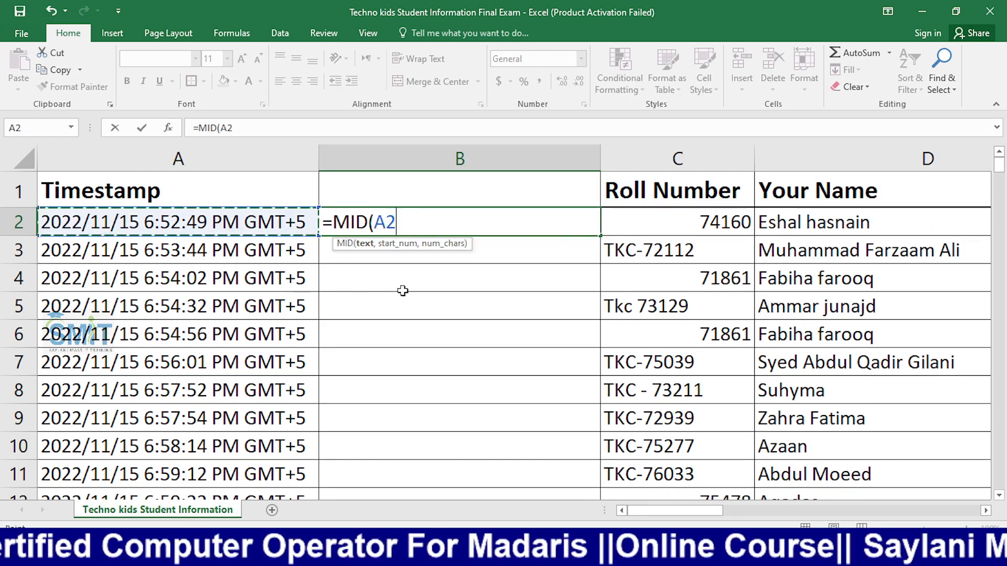
{"action": "type", "text": ",11"}
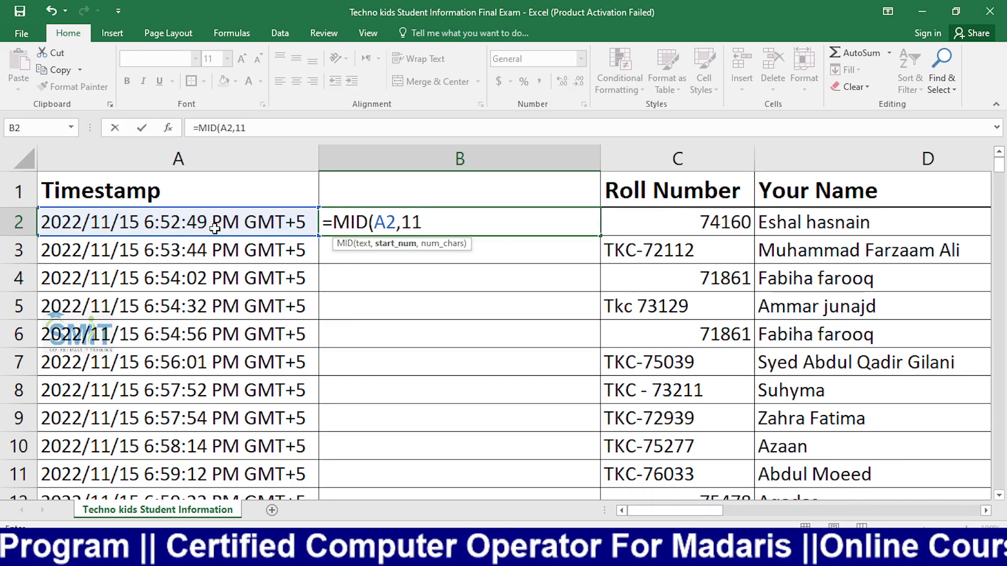
{"action": "type", "text": ","}
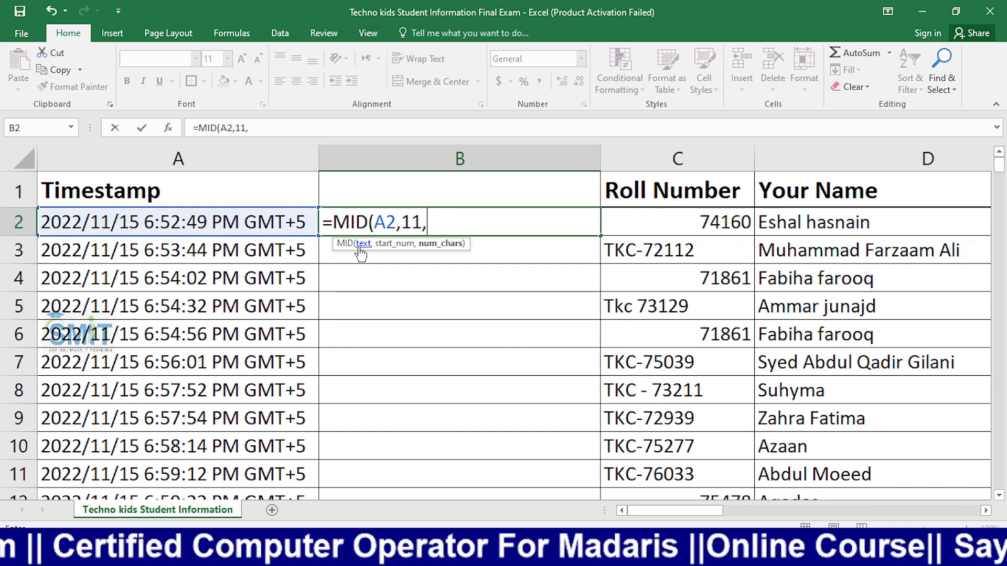
{"action": "type", "text": "10"}
{"action": "key", "text": "Return"}
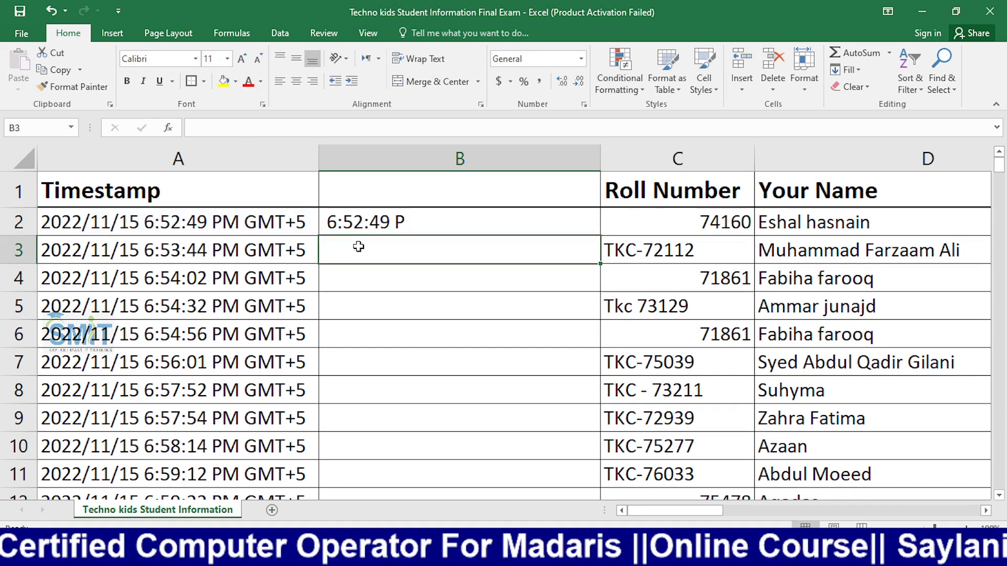
Set the number of characters in B2's MID formula to 11 and review the edited formula
{"action": "double_click", "coordinate": [410, 221]}
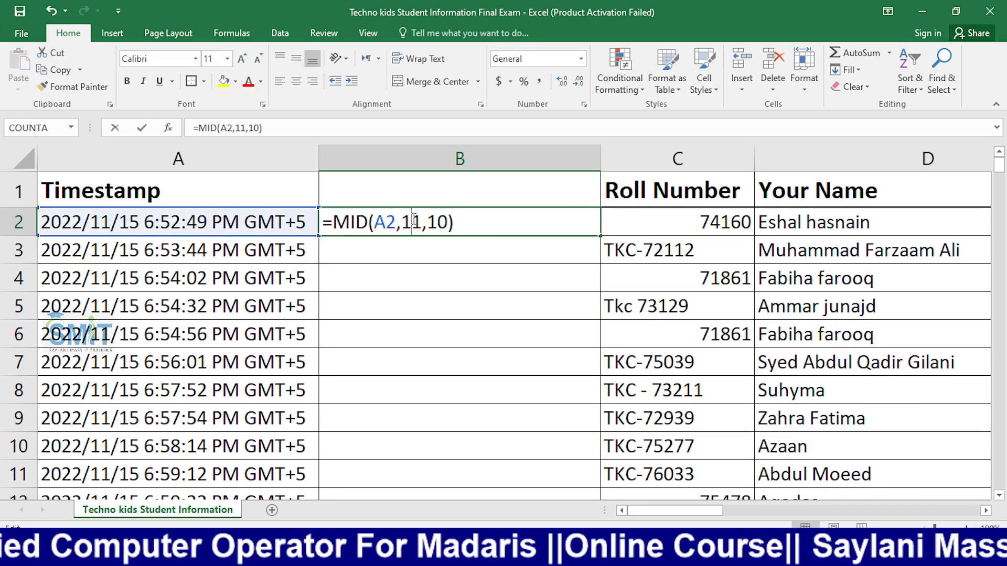
{"action": "left_click", "coordinate": [448, 219]}
{"action": "key", "text": "BackSpace"}
{"action": "type", "text": "1"}
{"action": "key", "text": "Return"}
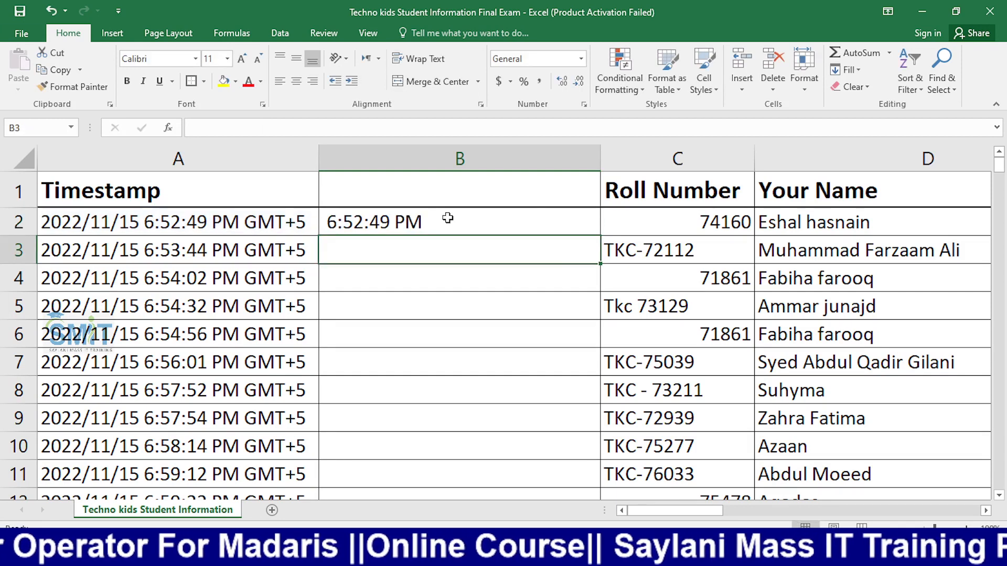
{"action": "left_click", "coordinate": [535, 274]}
{"action": "double_click", "coordinate": [456, 229]}
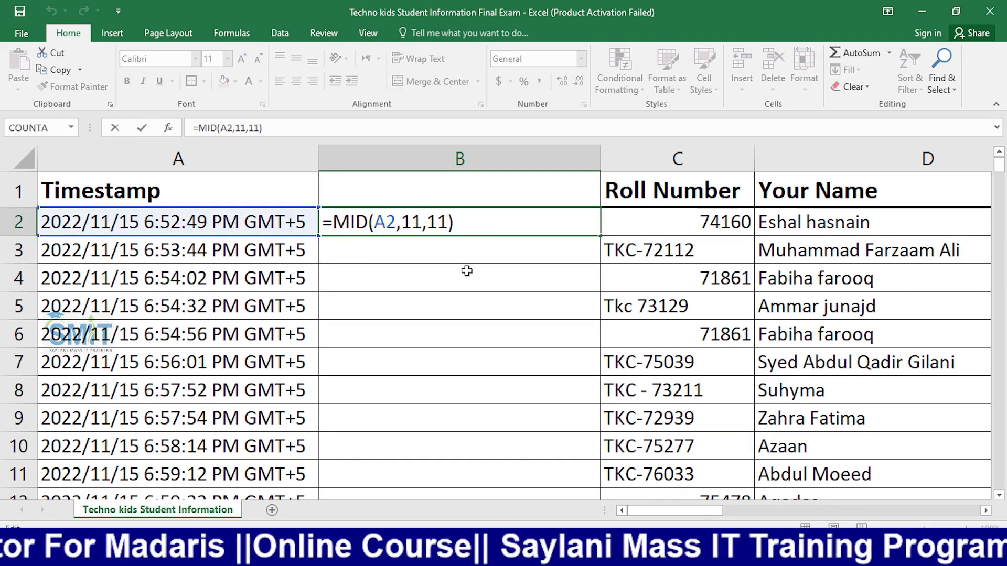
{"action": "key", "text": "Return"}
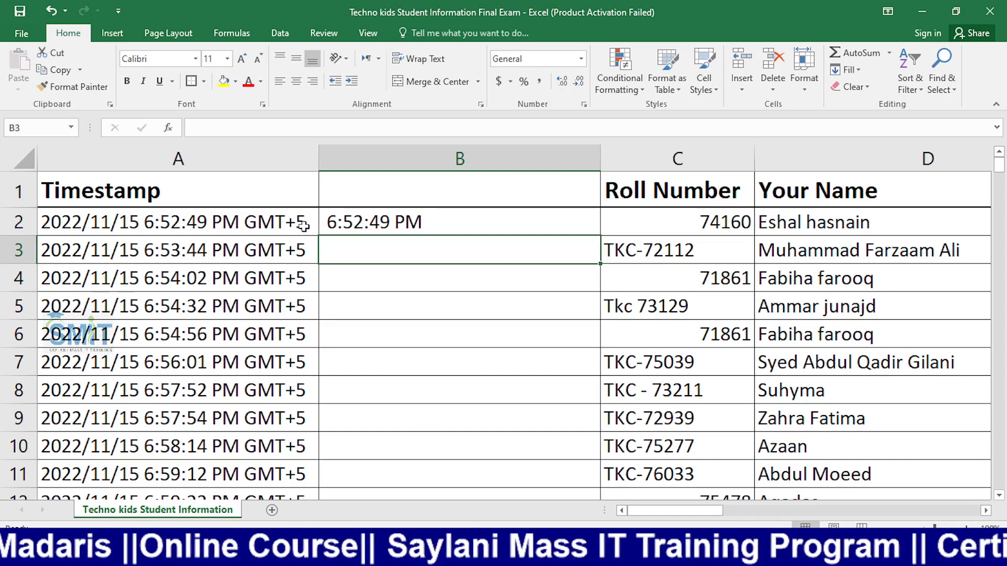
Try a start position of 10 in B2's MID formula
{"action": "left_click", "coordinate": [401, 224]}
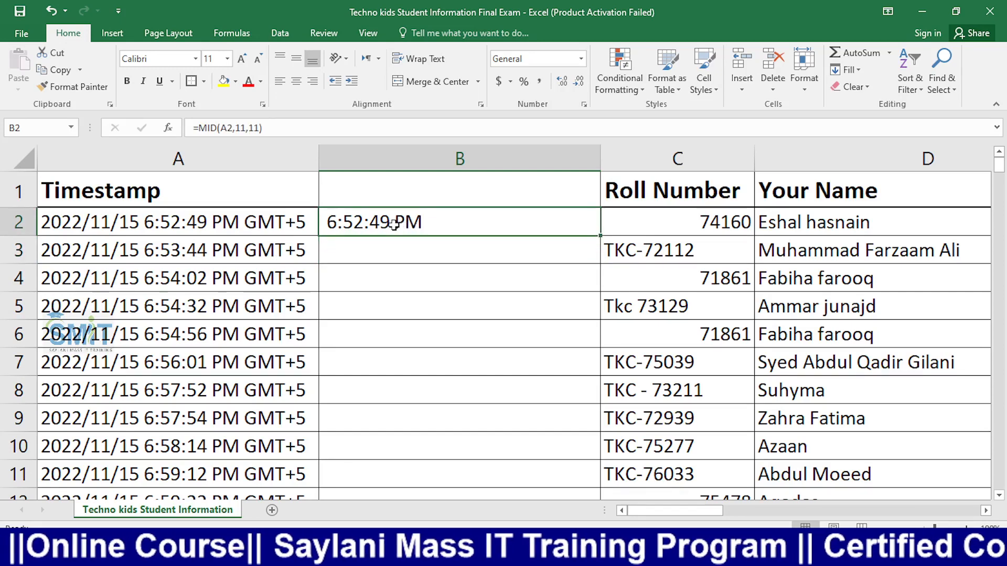
{"action": "double_click", "coordinate": [394, 223]}
{"action": "left_click", "coordinate": [416, 220]}
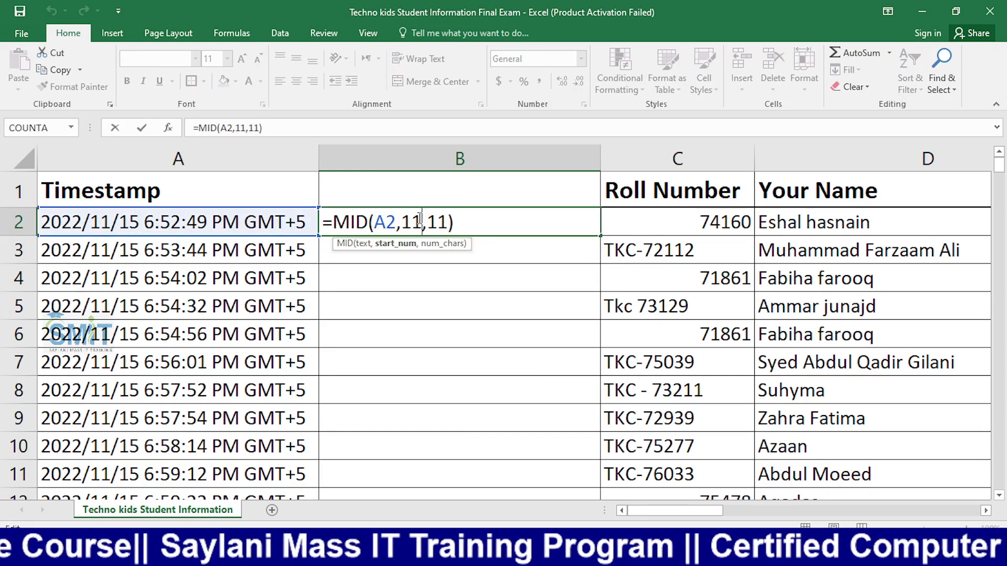
{"action": "key", "text": "Delete"}
{"action": "type", "text": "0"}
{"action": "key", "text": "Return"}
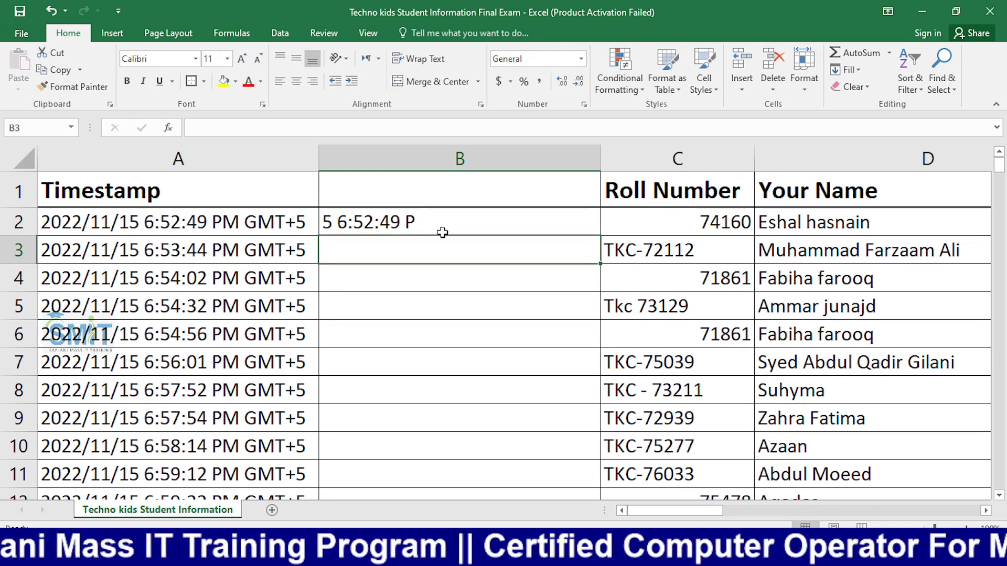
Set the start position in B2's MID formula back to 11
{"action": "left_click", "coordinate": [465, 223]}
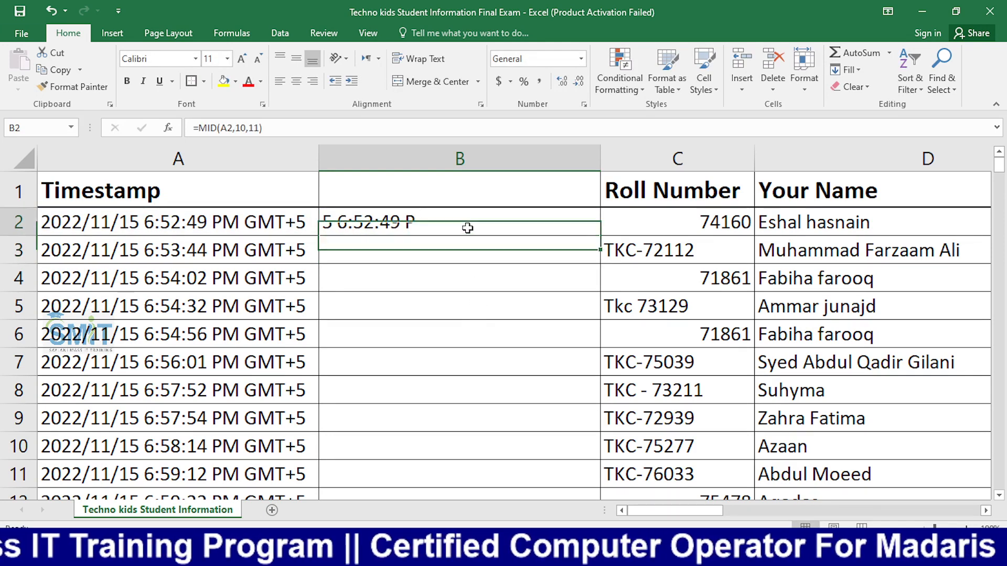
{"action": "double_click", "coordinate": [415, 221]}
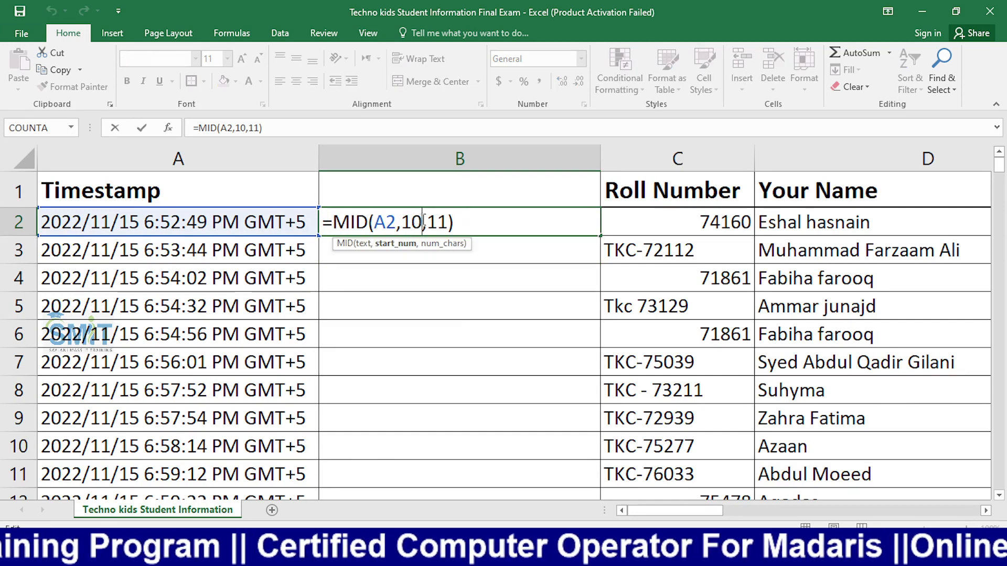
{"action": "key", "text": "BackSpace"}
{"action": "type", "text": "1"}
{"action": "key", "text": "Return"}
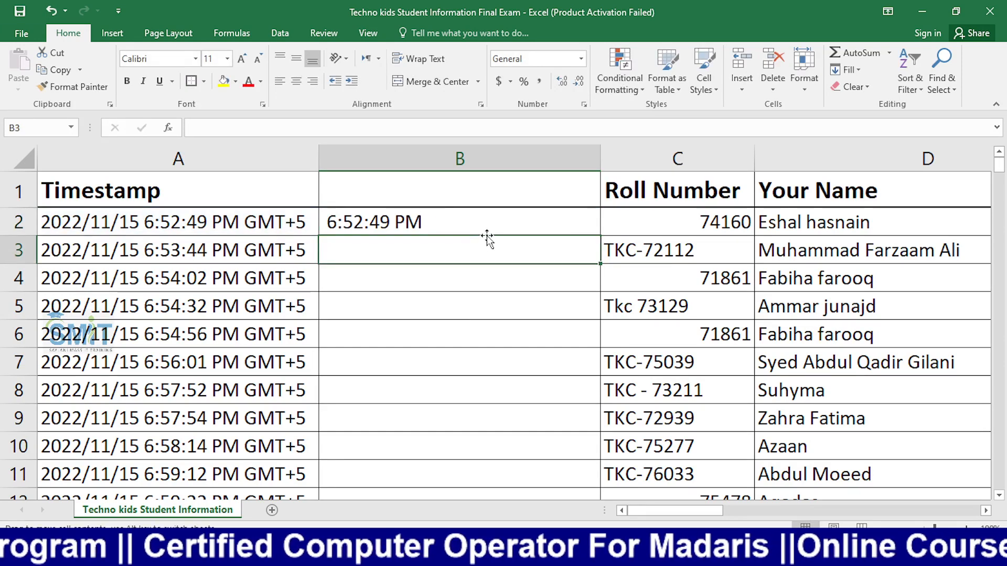
Fill the MID formula from B2 down column B for all student records
{"action": "left_click", "coordinate": [512, 227]}
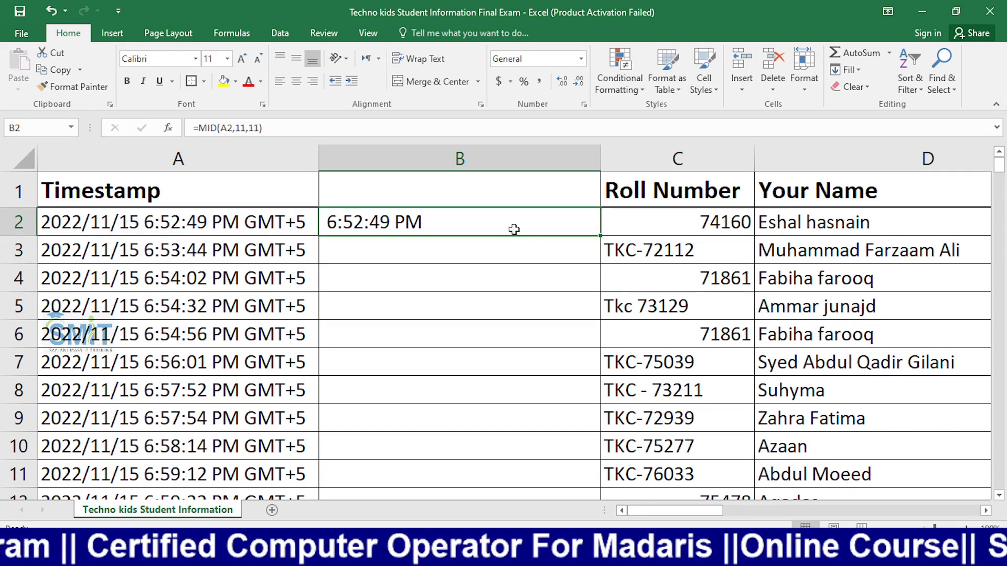
{"action": "double_click", "coordinate": [602, 236]}
{"action": "scroll", "coordinate": [278, 272], "scroll_direction": "down", "scroll_amount": 5}
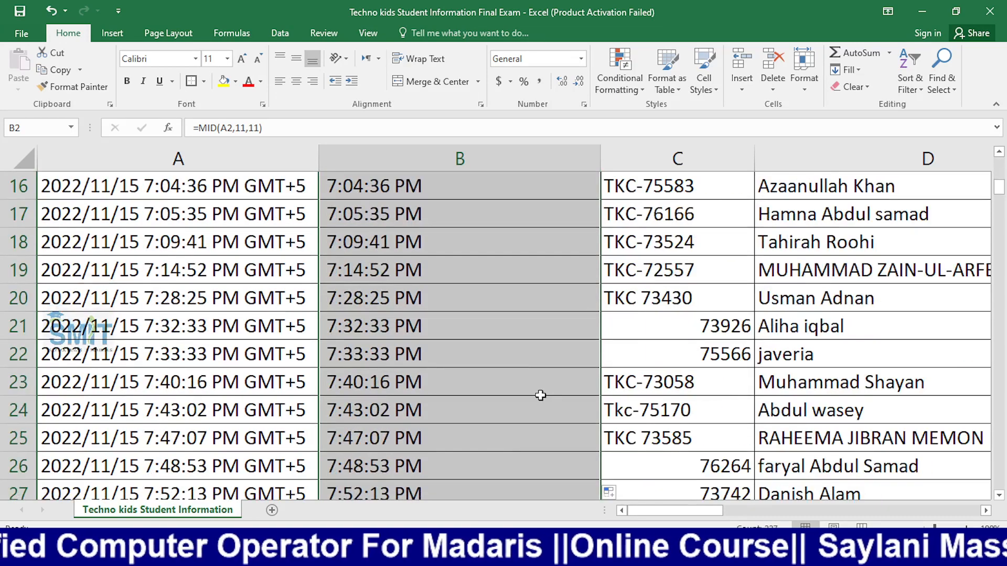
{"action": "scroll", "coordinate": [540, 395], "scroll_direction": "up", "scroll_amount": 5}
Examine the extracted times in column B and compare them with the original timestamps in column A
{"action": "left_click", "coordinate": [526, 387]}
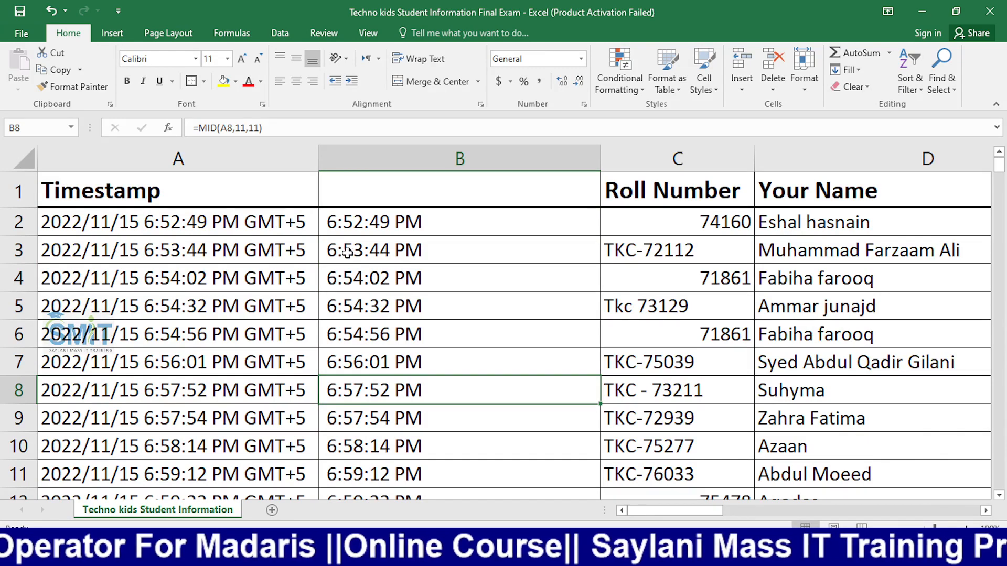
{"action": "scroll", "coordinate": [467, 299], "scroll_direction": "down", "scroll_amount": 4}
{"action": "scroll", "coordinate": [472, 341], "scroll_direction": "up", "scroll_amount": 4}
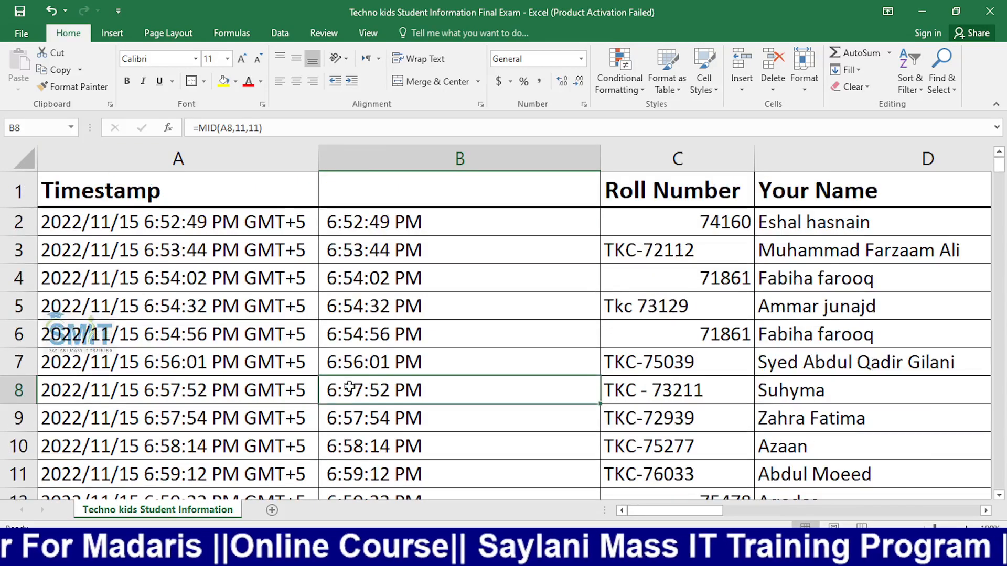
{"action": "left_click", "coordinate": [435, 307]}
{"action": "left_click_drag", "start_coordinate": [397, 219], "coordinate": [417, 391]}
{"action": "left_click", "coordinate": [412, 233]}
{"action": "key", "text": "Down"}
{"action": "key", "text": "Down"}
{"action": "key", "text": "Down"}
{"action": "key", "text": "Down"}
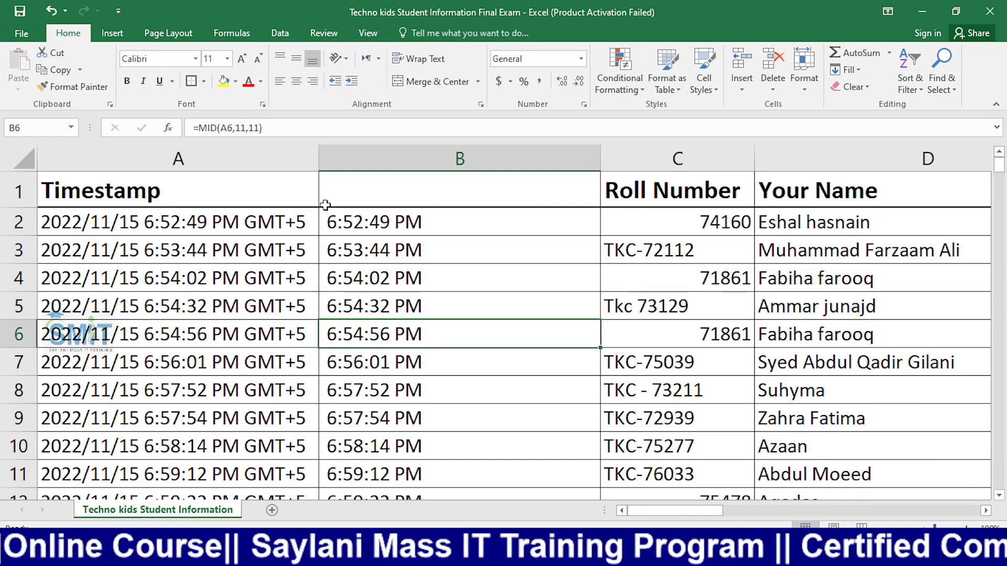
{"action": "left_click", "coordinate": [404, 225]}
{"action": "left_click", "coordinate": [190, 222]}
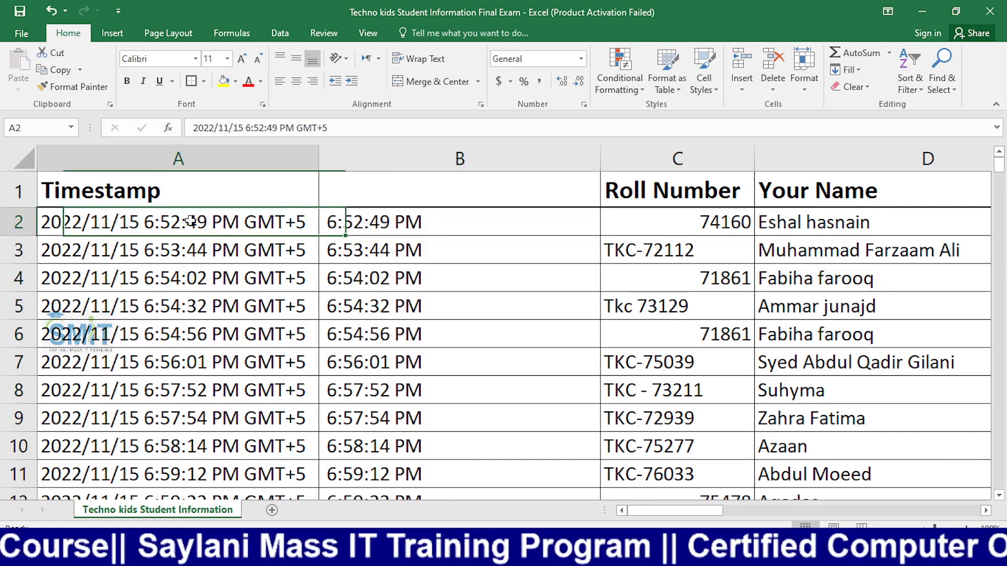
{"action": "left_click", "coordinate": [461, 341]}
Try deleting the Timestamp column A while column B still holds formulas, and undo the deletion
{"action": "right_click", "coordinate": [229, 159]}
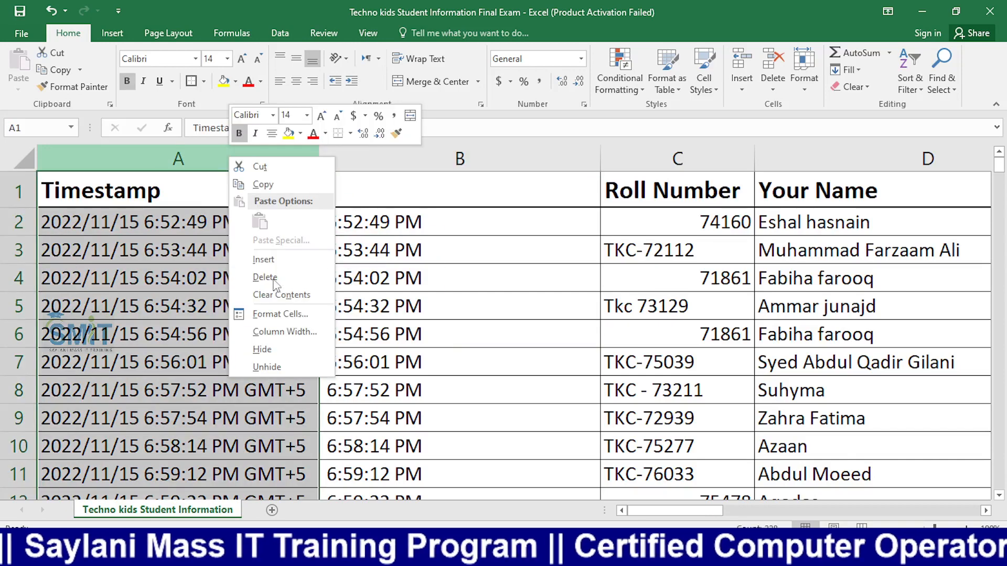
{"action": "left_click", "coordinate": [268, 278]}
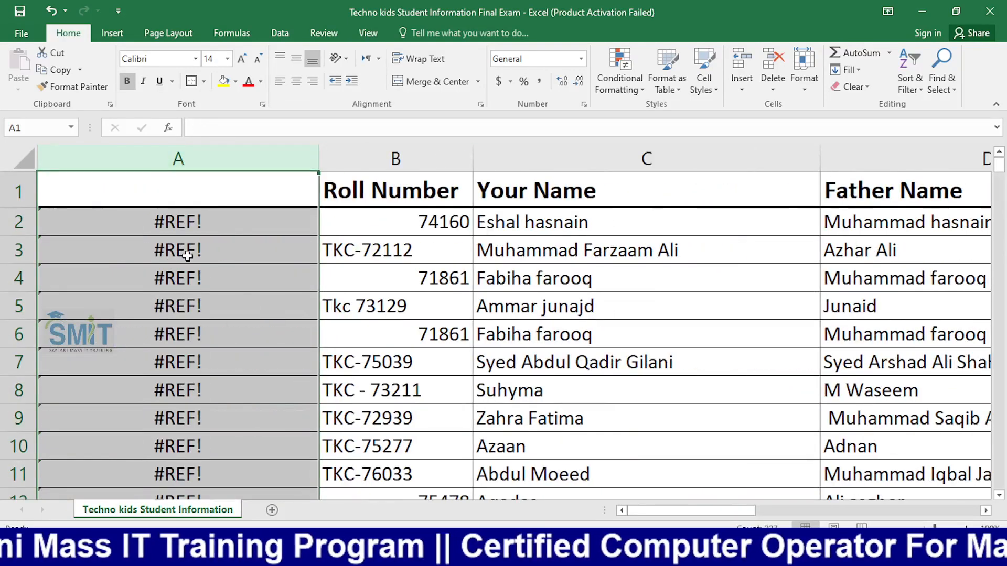
{"action": "key", "text": "ctrl+z"}
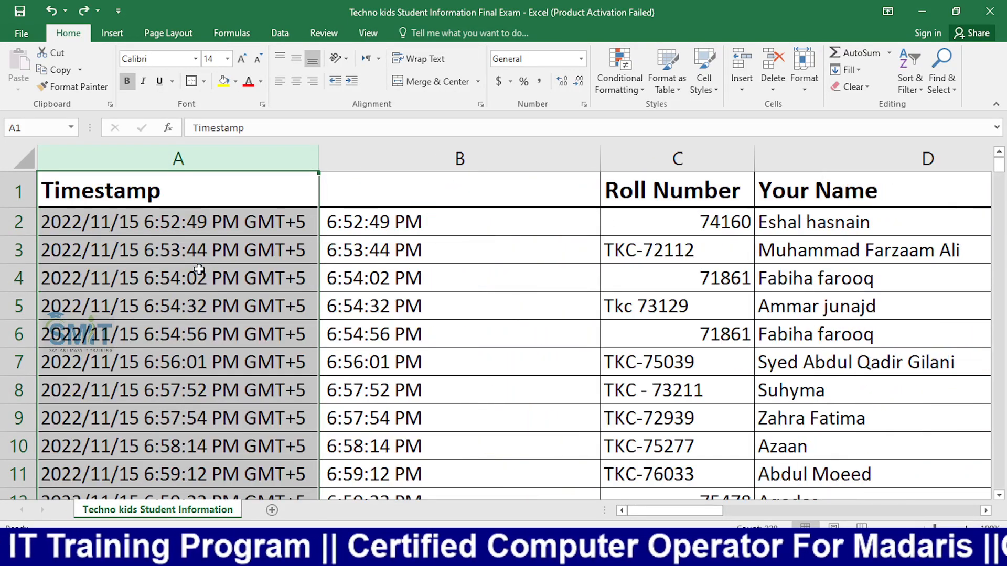
Copy the extracted times in B2:B228 and paste them over themselves as values only
{"action": "left_click", "coordinate": [392, 226]}
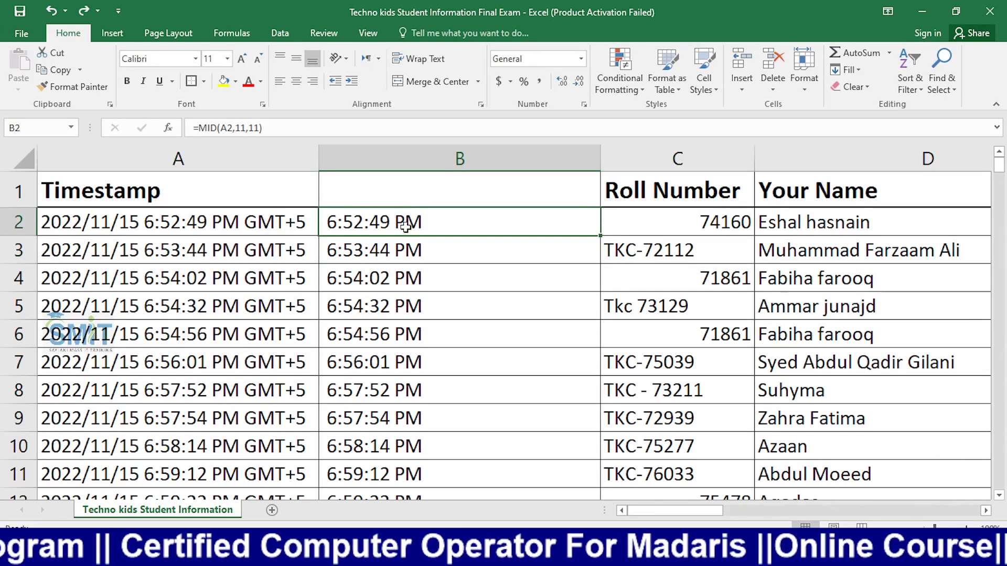
{"action": "key", "text": "ctrl+shift+Down"}
{"action": "key", "text": "ctrl+c"}
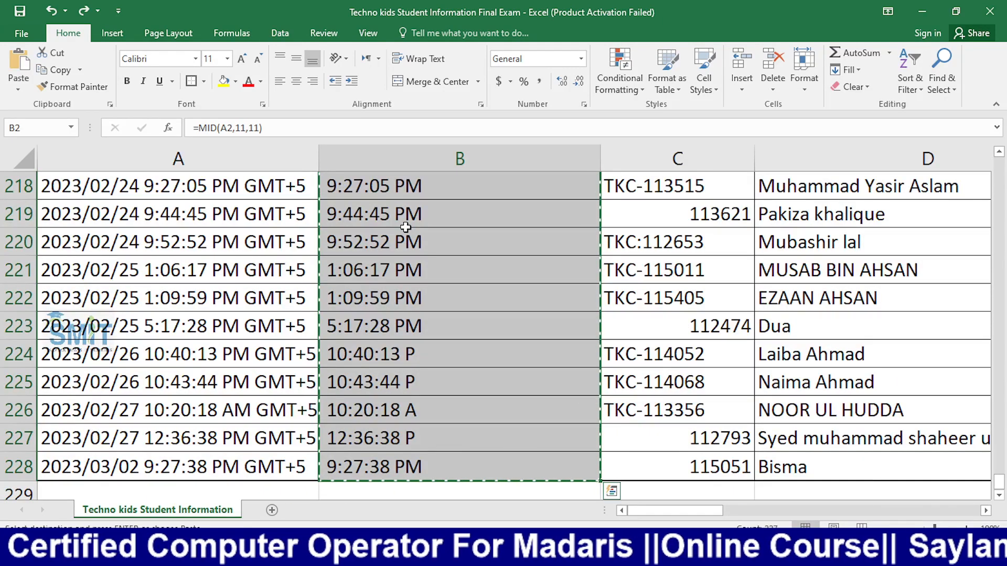
{"action": "right_click", "coordinate": [397, 241]}
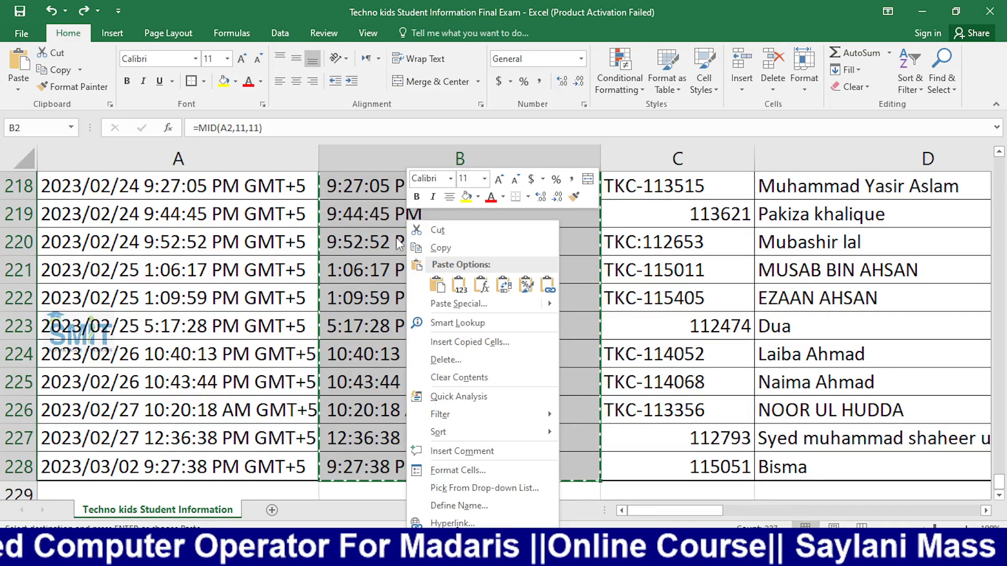
{"action": "left_click", "coordinate": [462, 288]}
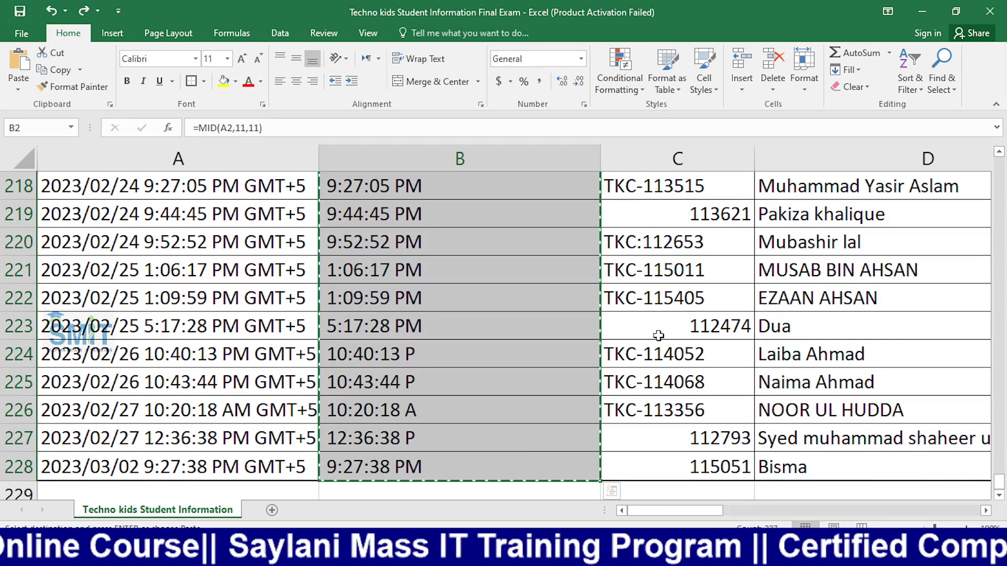
{"action": "key", "text": "ctrl+alt+v"}
{"action": "key", "text": "Down"}
{"action": "key", "text": "Down"}
{"action": "key", "text": "Down"}
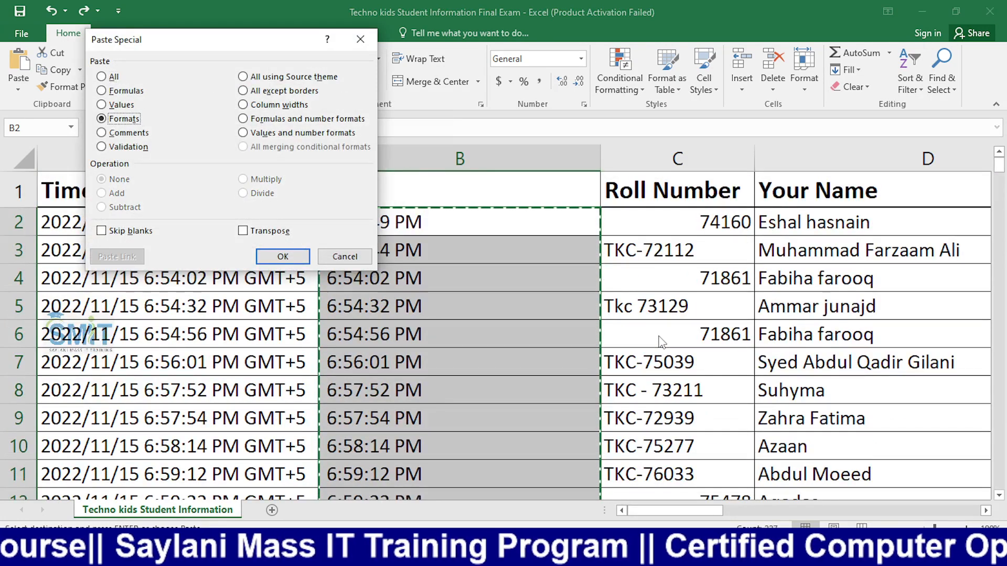
{"action": "key", "text": "Up"}
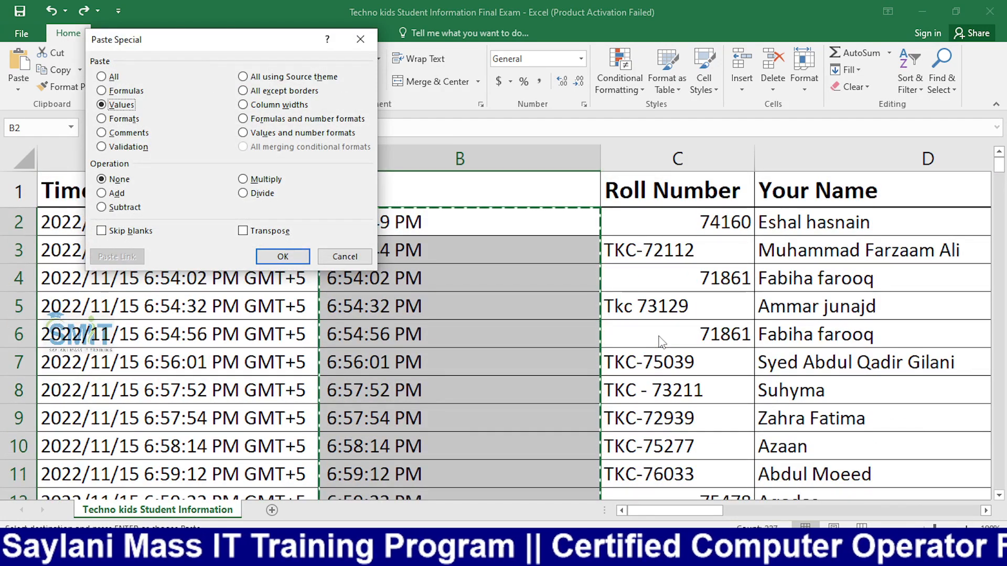
{"action": "key", "text": "Return"}
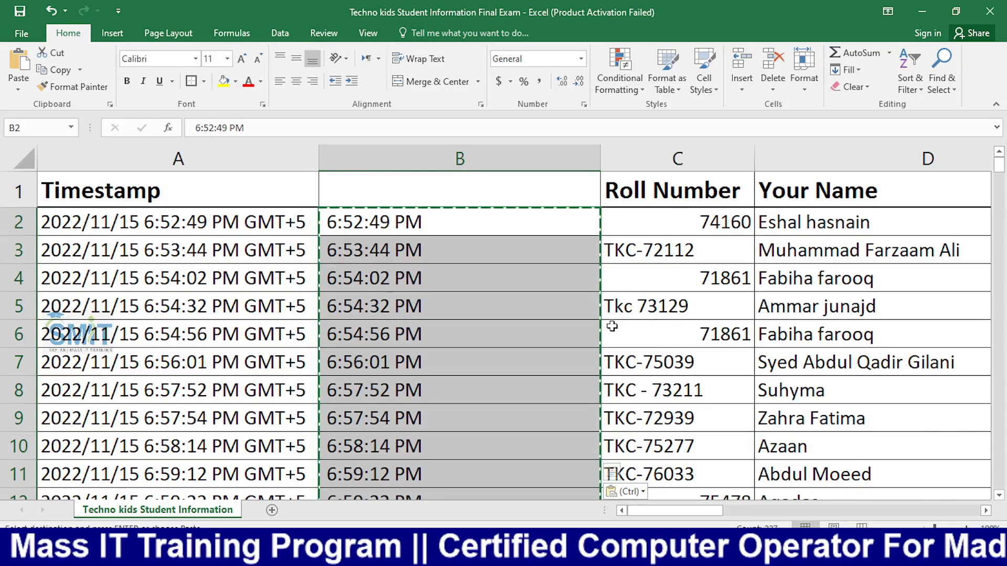
{"action": "left_click", "coordinate": [578, 289]}
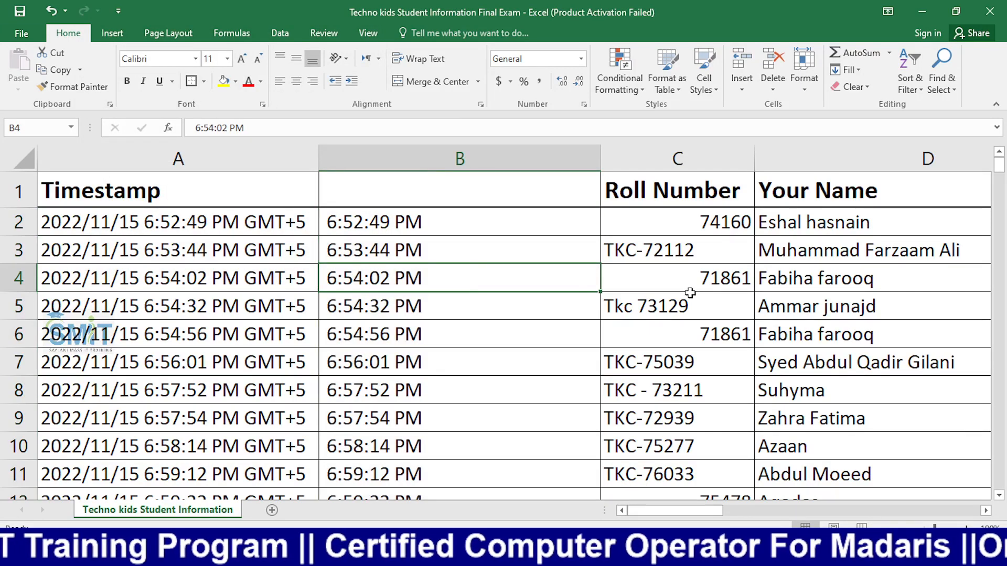
{"action": "left_click", "coordinate": [514, 307]}
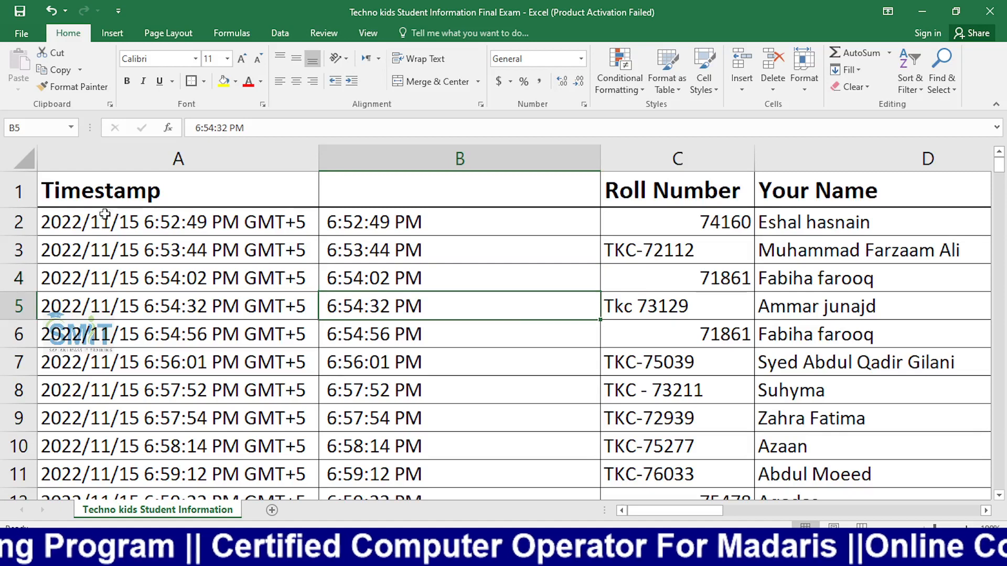
Delete the Timestamp column A, keeping only the extracted times stored as values
{"action": "right_click", "coordinate": [171, 156]}
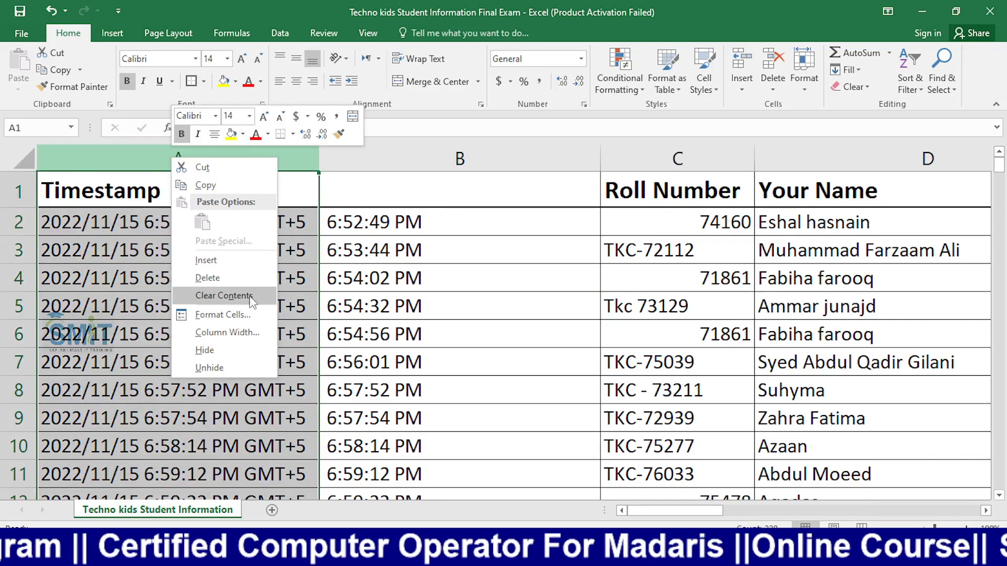
{"action": "left_click", "coordinate": [249, 279]}
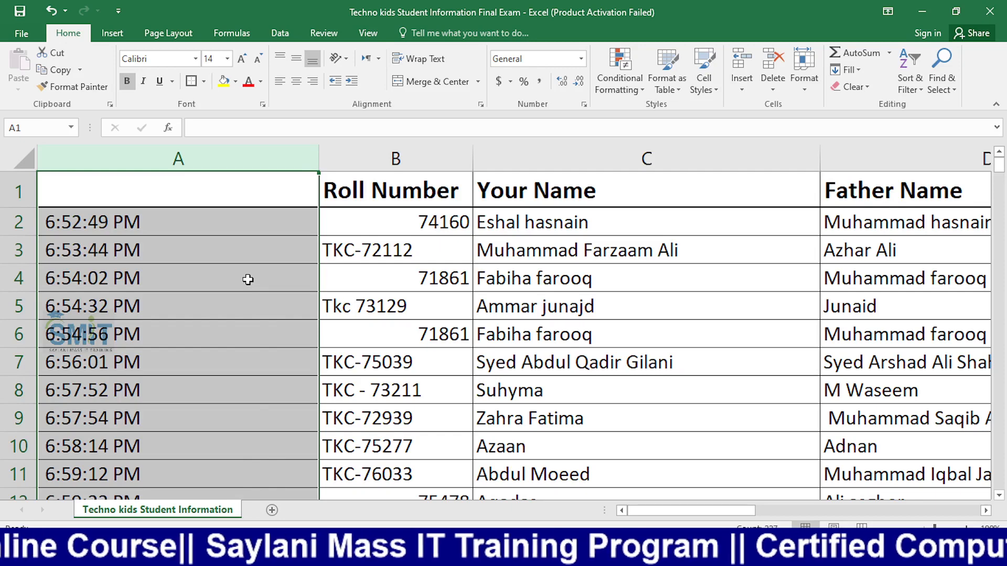
{"action": "left_click", "coordinate": [366, 296]}
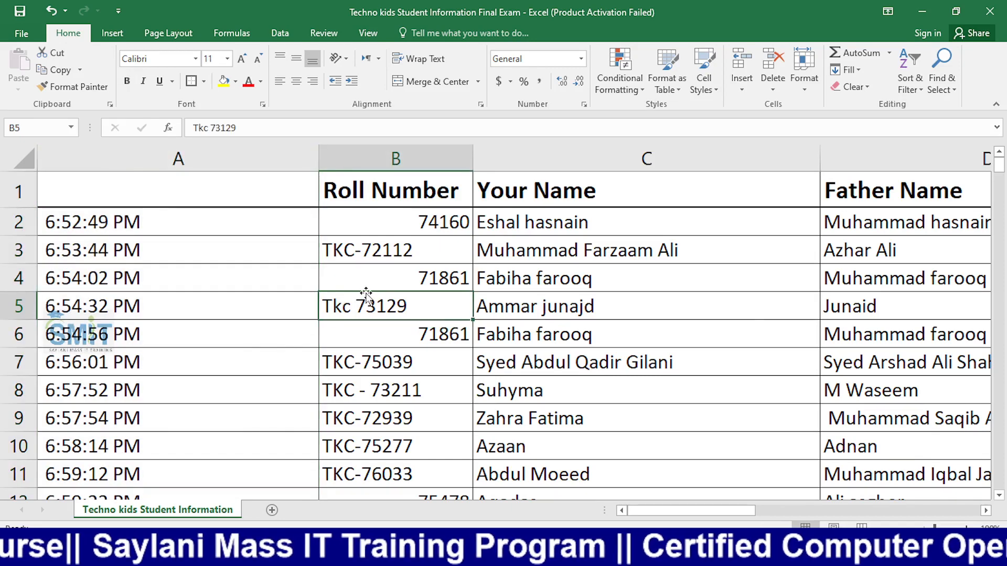
{"action": "left_click", "coordinate": [197, 250]}
{"action": "key", "text": "alt+Tab"}
{"action": "key", "text": "alt+Tab"}
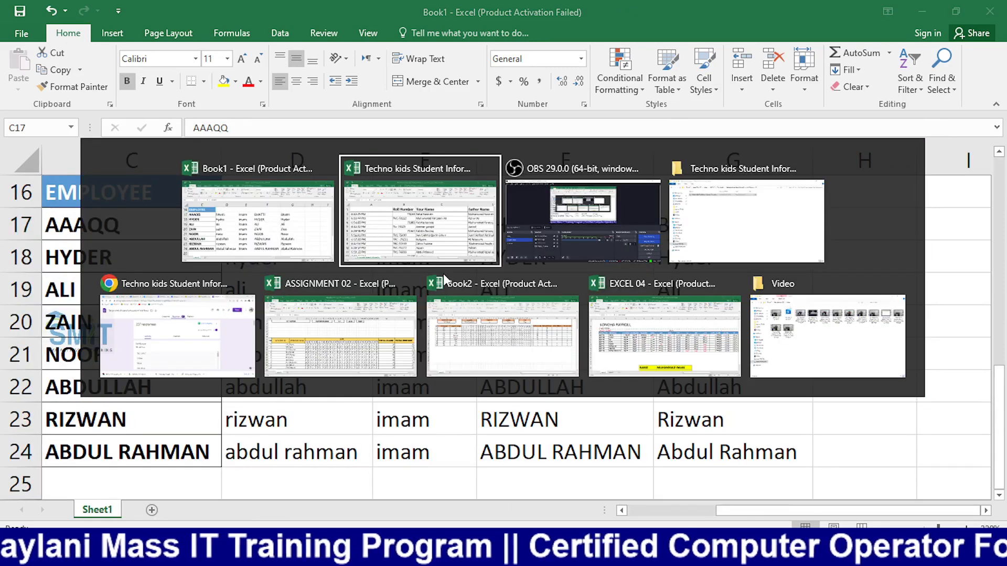
{"action": "key", "text": "alt+Tab"}
{"action": "left_click", "coordinate": [111, 414]}
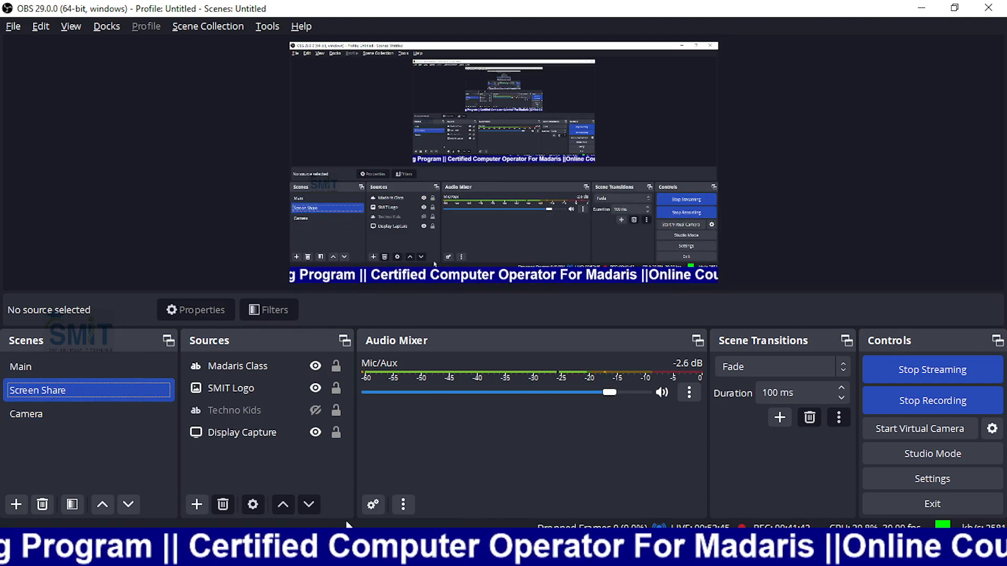
{"action": "left_click", "coordinate": [61, 411]}
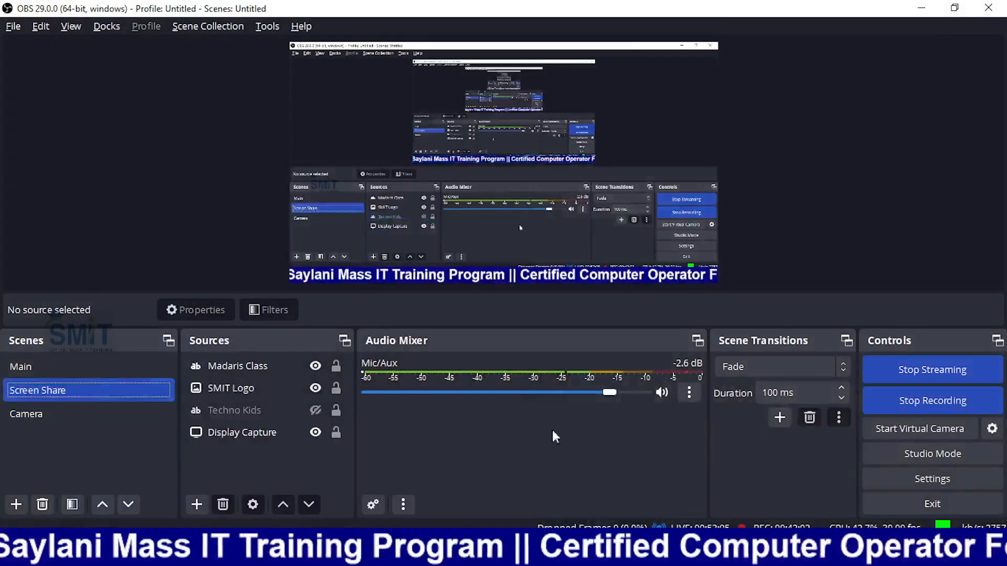
{"action": "key", "text": "alt+Tab"}
{"action": "key", "text": "alt+Tab"}
{"action": "key", "text": "Tab"}
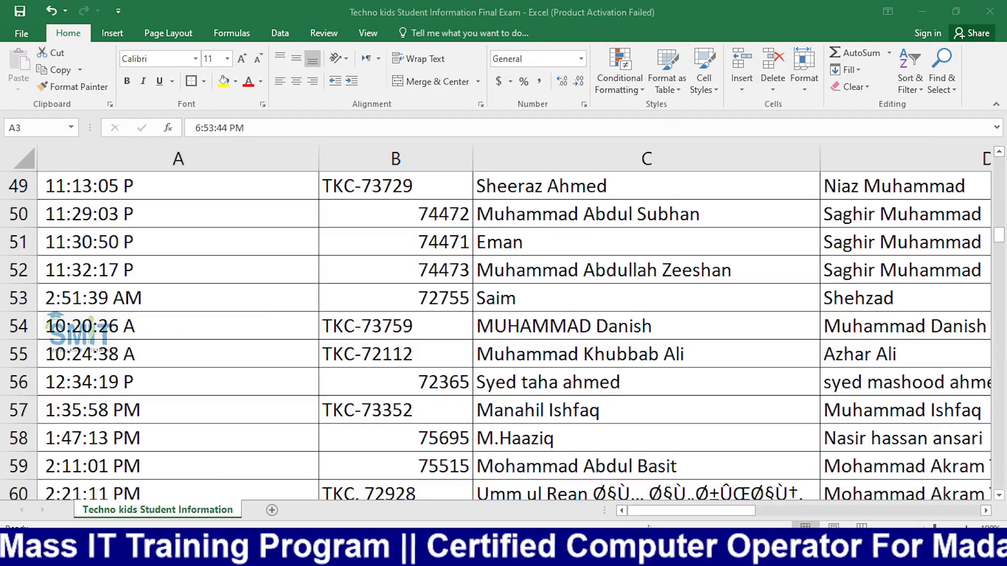
Undo the deletion of the Timestamp column A
{"action": "scroll", "coordinate": [159, 377], "scroll_direction": "down", "scroll_amount": 9}
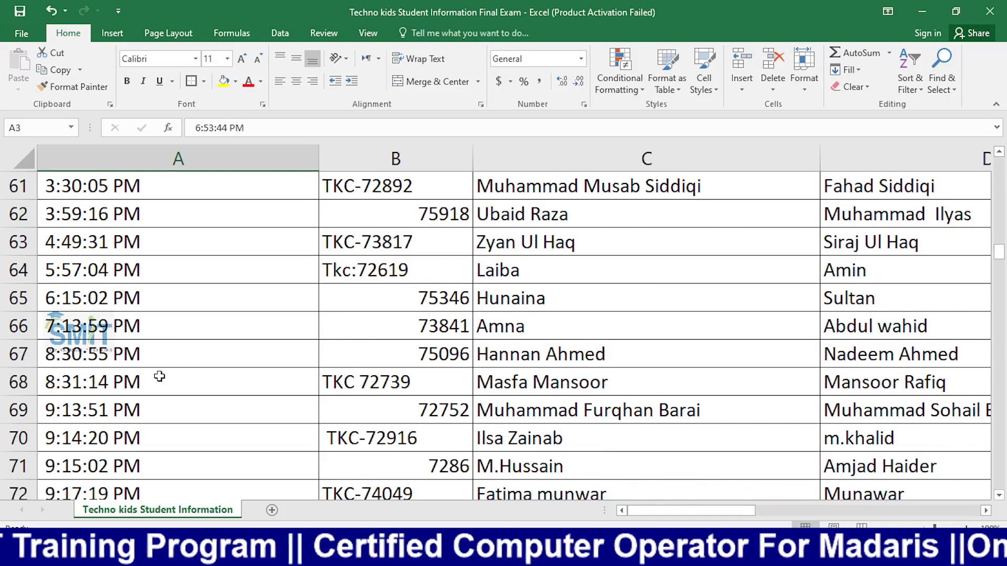
{"action": "key", "text": "ctrl+z"}
{"action": "left_click", "coordinate": [401, 304]}
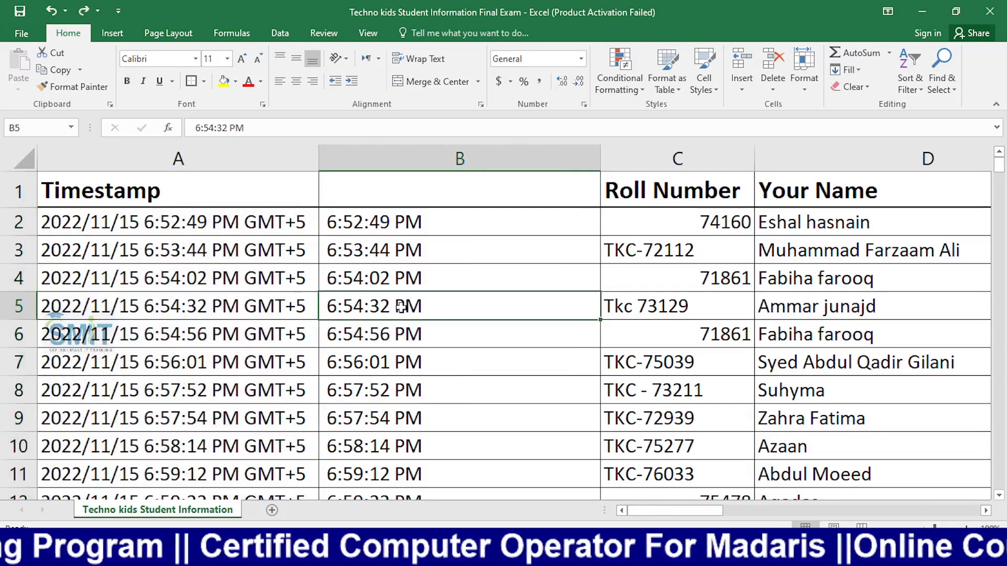
Compare the extracted times in column B with the original timestamps around rows 43 to 57, checking the AM/PM endings
{"action": "scroll", "coordinate": [496, 335], "scroll_direction": "down", "scroll_amount": 3}
{"action": "scroll", "coordinate": [496, 336], "scroll_direction": "down", "scroll_amount": 11}
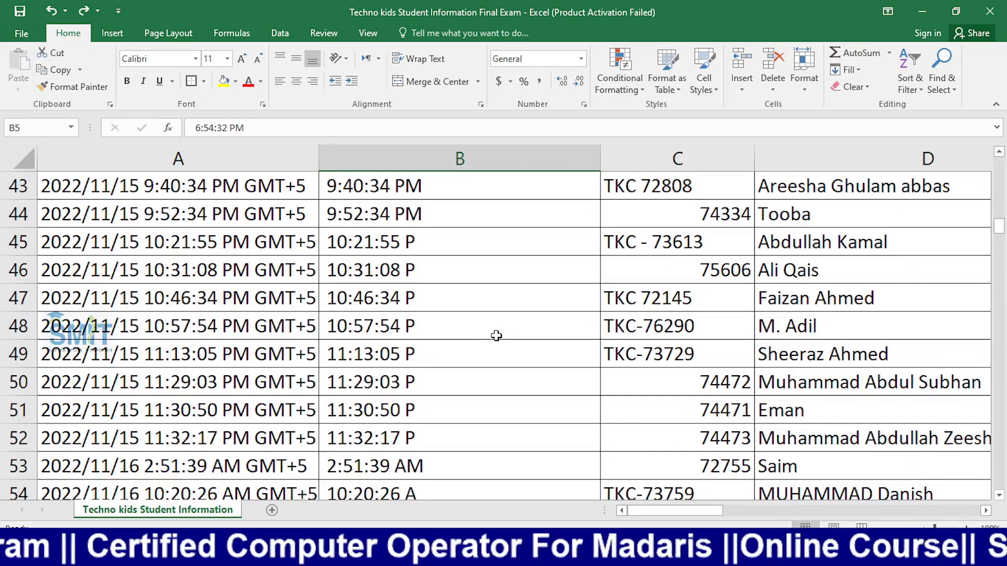
{"action": "left_click", "coordinate": [440, 326]}
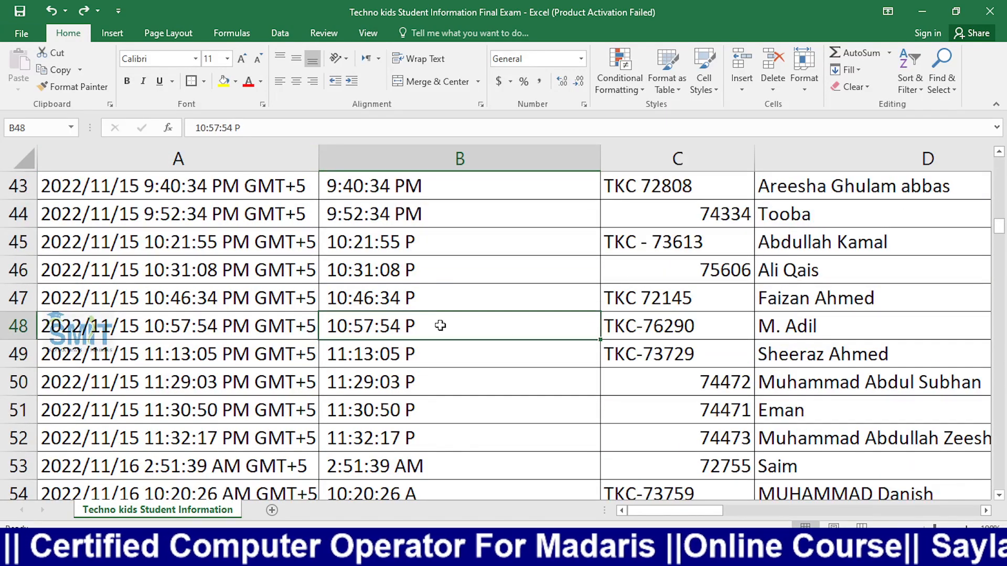
{"action": "left_click", "coordinate": [441, 242]}
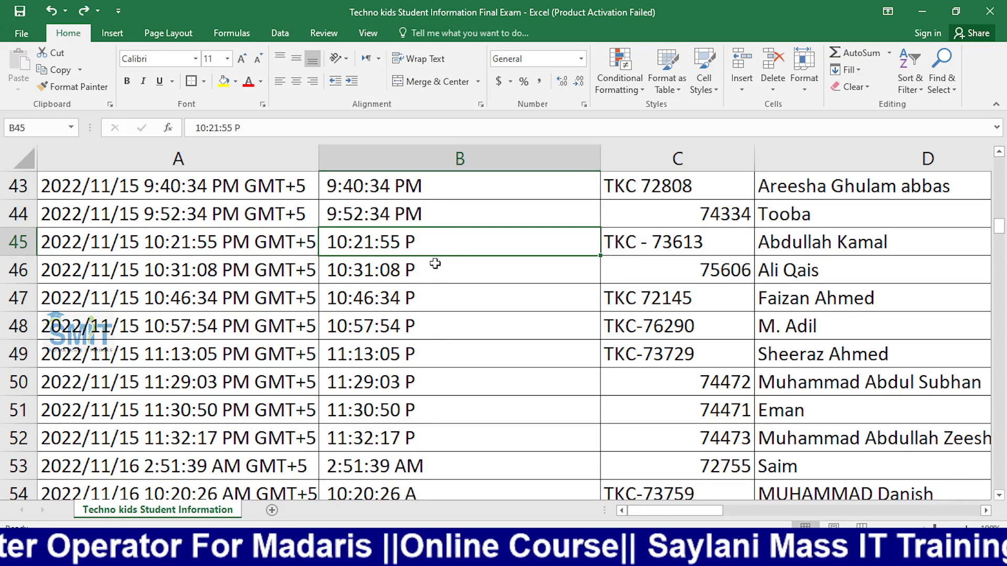
{"action": "scroll", "coordinate": [463, 415], "scroll_direction": "down", "scroll_amount": 1}
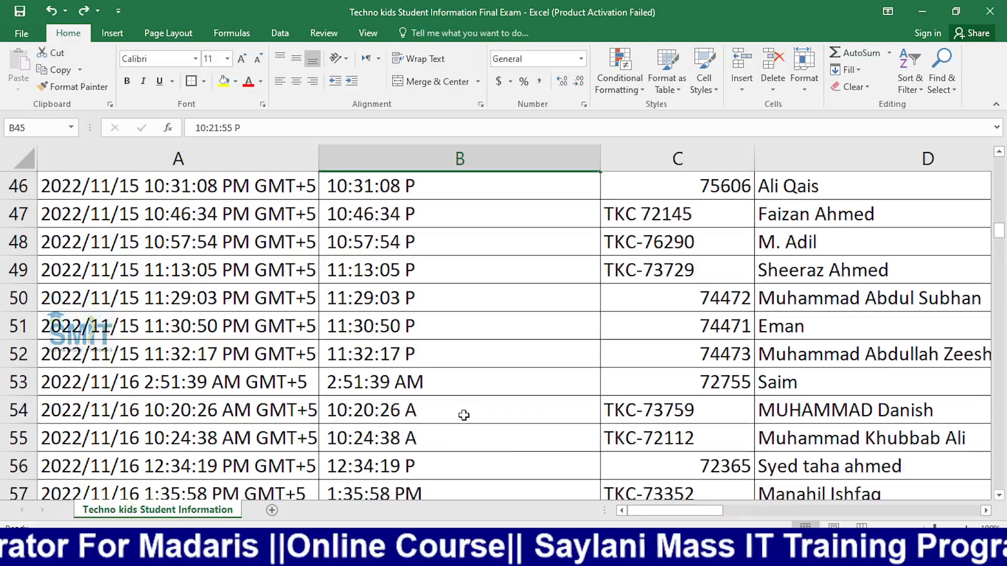
{"action": "scroll", "coordinate": [469, 354], "scroll_direction": "up", "scroll_amount": 1}
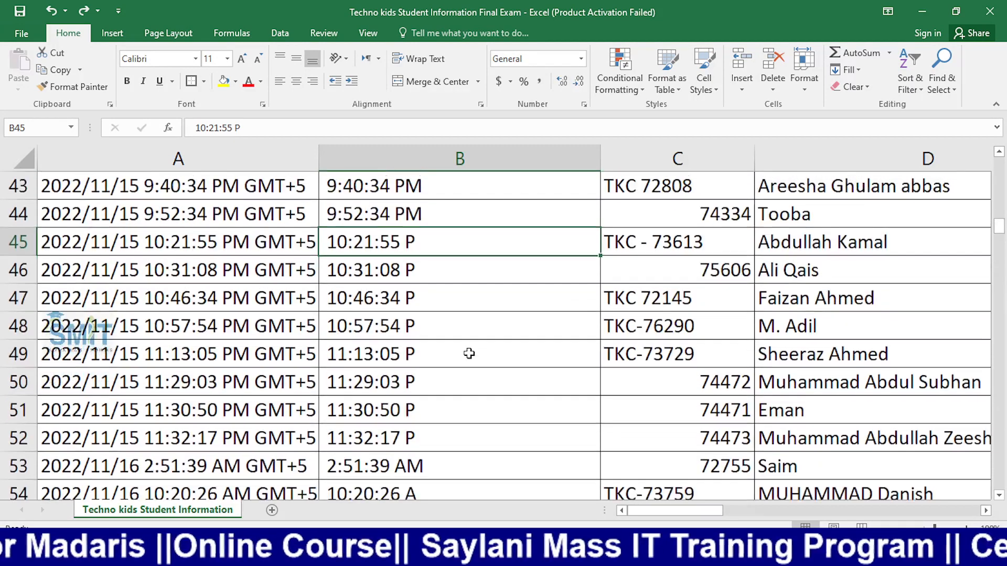
{"action": "left_click", "coordinate": [476, 326]}
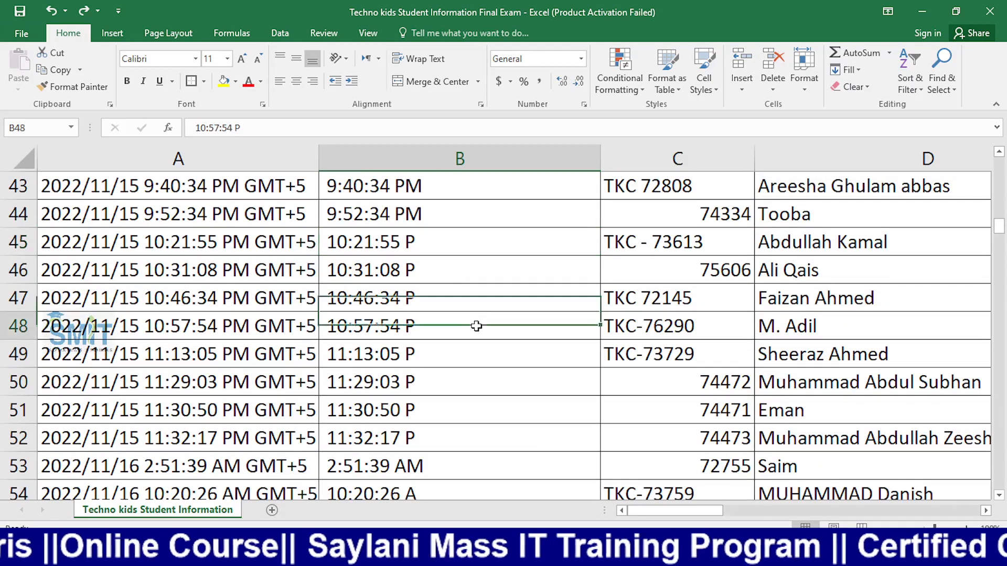
Examine the two-digit-hour times in B45:B52 and check the following rows of column B for the same pattern
{"action": "left_click_drag", "start_coordinate": [443, 243], "coordinate": [451, 411]}
{"action": "scroll", "coordinate": [452, 411], "scroll_direction": "down", "scroll_amount": 2}
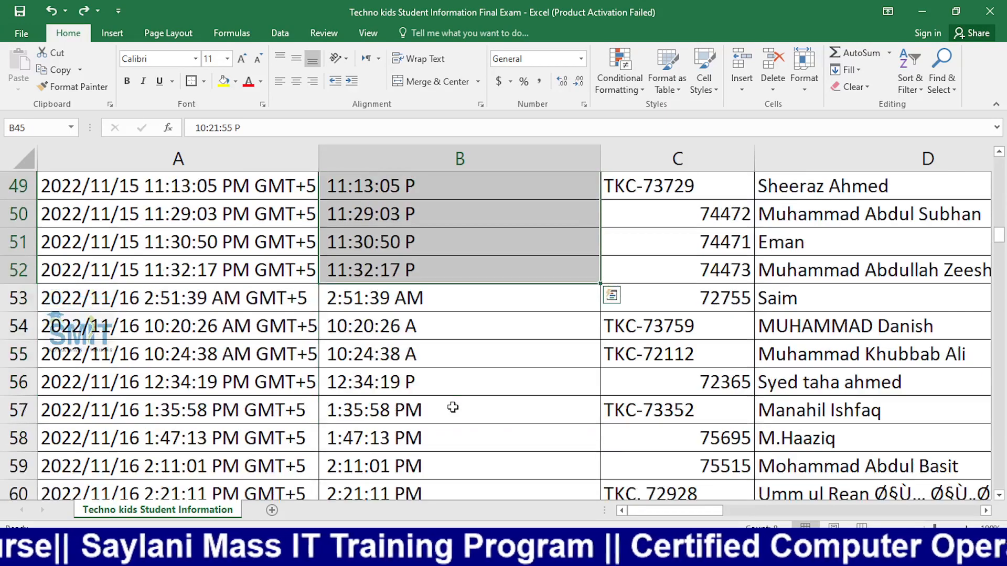
{"action": "scroll", "coordinate": [439, 315], "scroll_direction": "up", "scroll_amount": 2}
{"action": "left_click", "coordinate": [456, 252]}
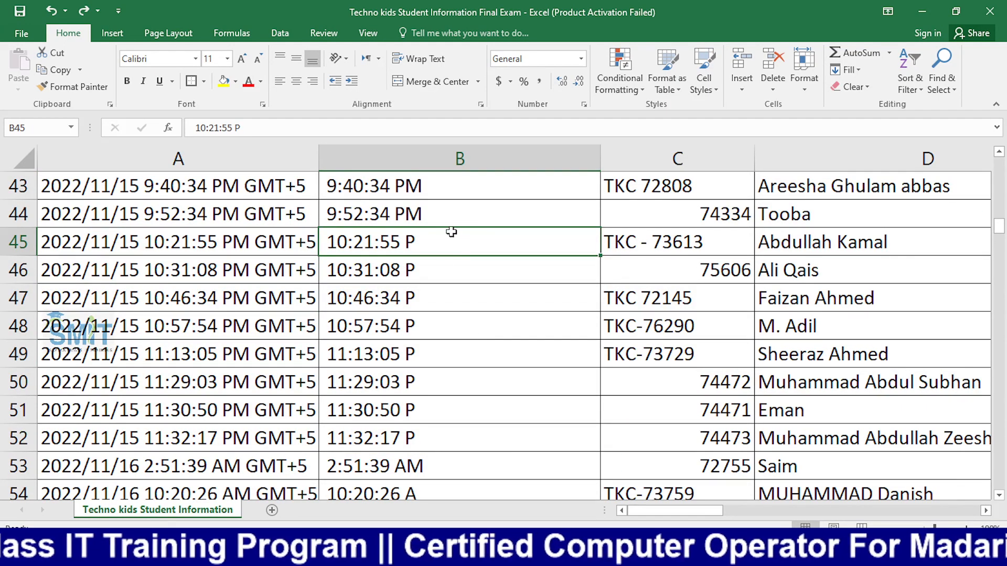
{"action": "left_click_drag", "start_coordinate": [451, 232], "coordinate": [423, 454]}
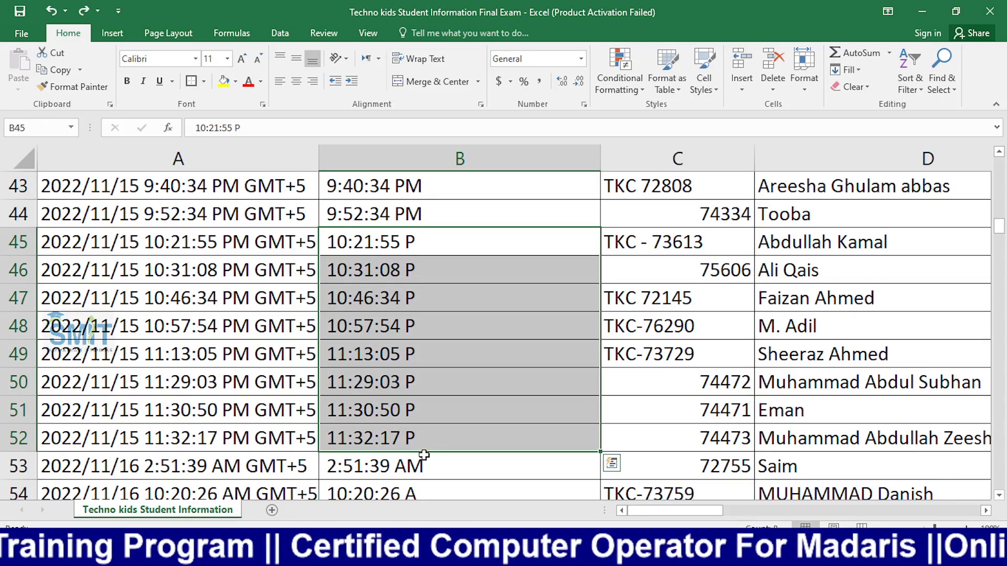
{"action": "scroll", "coordinate": [436, 430], "scroll_direction": "down", "scroll_amount": 2}
{"action": "scroll", "coordinate": [440, 418], "scroll_direction": "up", "scroll_amount": 3}
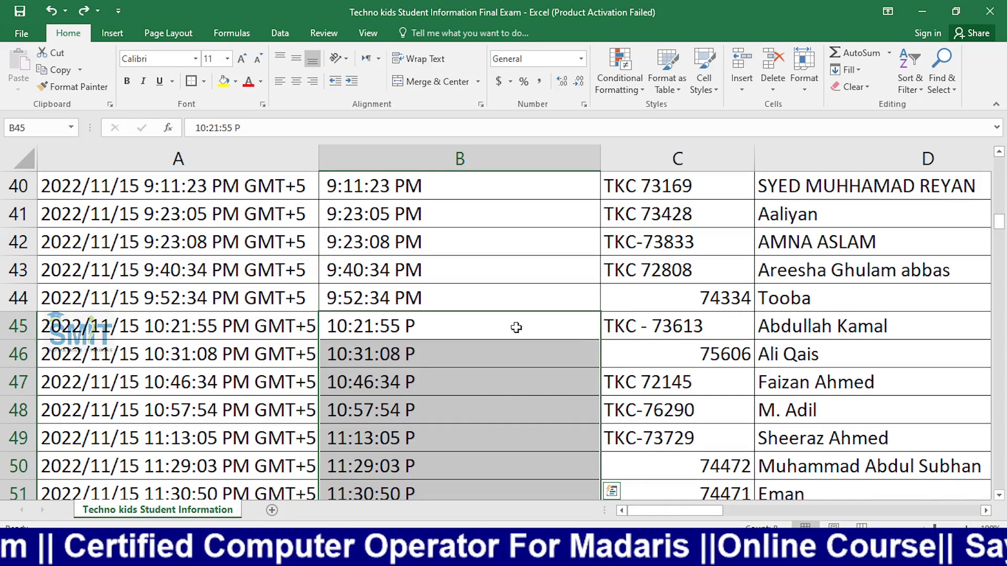
{"action": "scroll", "coordinate": [513, 335], "scroll_direction": "down", "scroll_amount": 4}
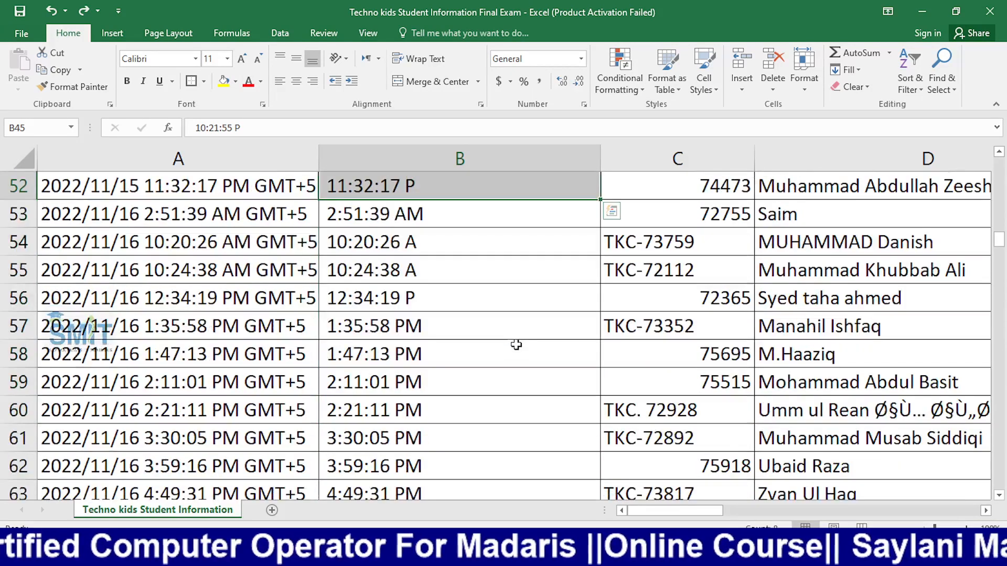
{"action": "scroll", "coordinate": [516, 344], "scroll_direction": "down", "scroll_amount": 8}
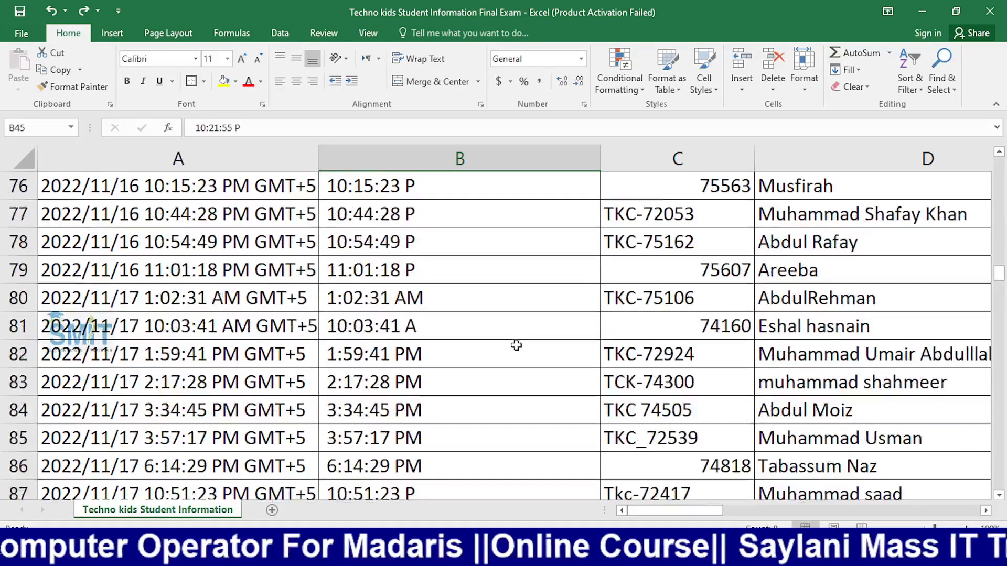
{"action": "scroll", "coordinate": [516, 344], "scroll_direction": "up", "scroll_amount": 6}
{"action": "scroll", "coordinate": [367, 372], "scroll_direction": "up", "scroll_amount": 19}
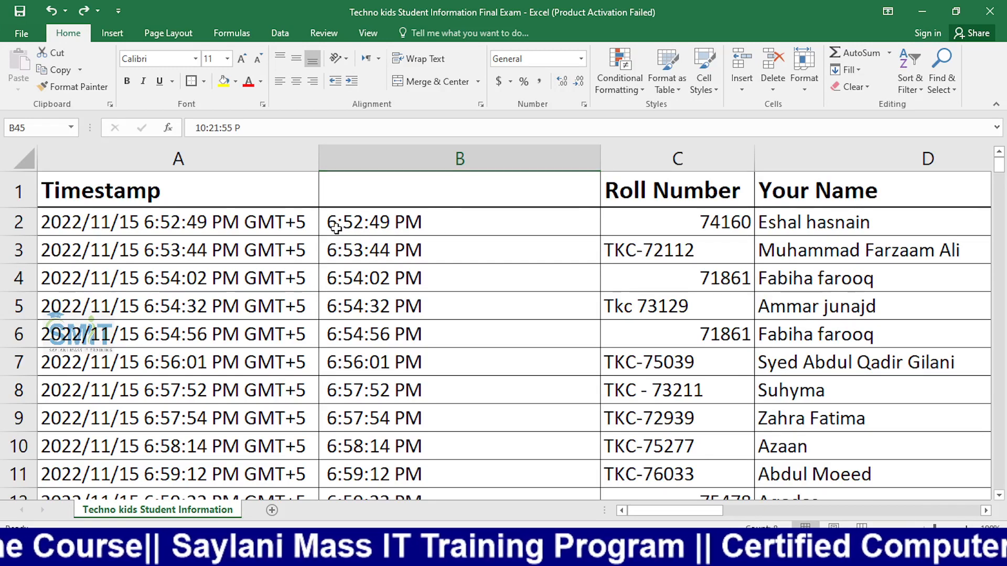
Compare one-digit and two-digit-hour times in column B and inspect the contents of B48 without changing them
{"action": "scroll", "coordinate": [335, 336], "scroll_direction": "down", "scroll_amount": 15}
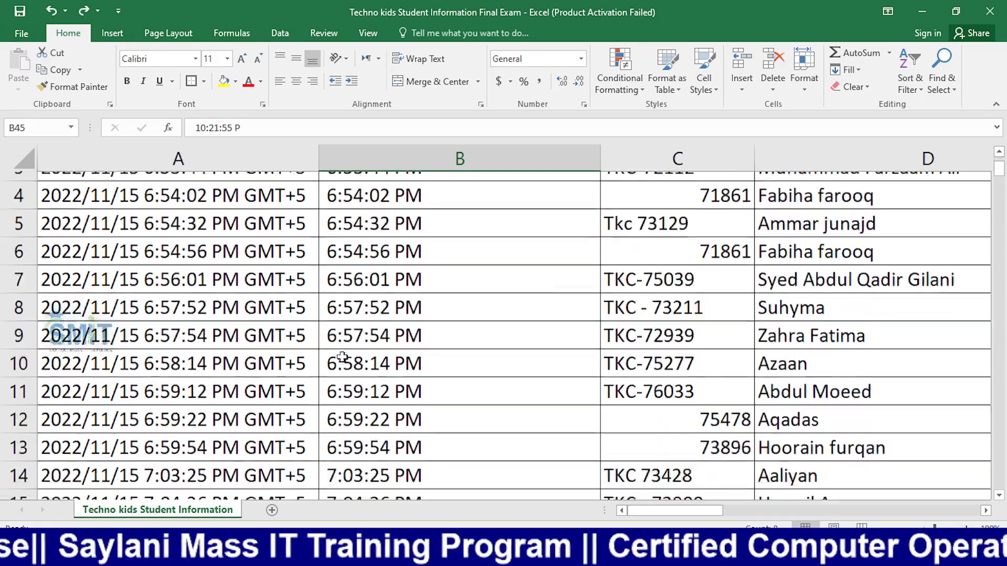
{"action": "left_click", "coordinate": [339, 361], "text": "shift"}
{"action": "scroll", "coordinate": [340, 362], "scroll_direction": "up", "scroll_amount": 3}
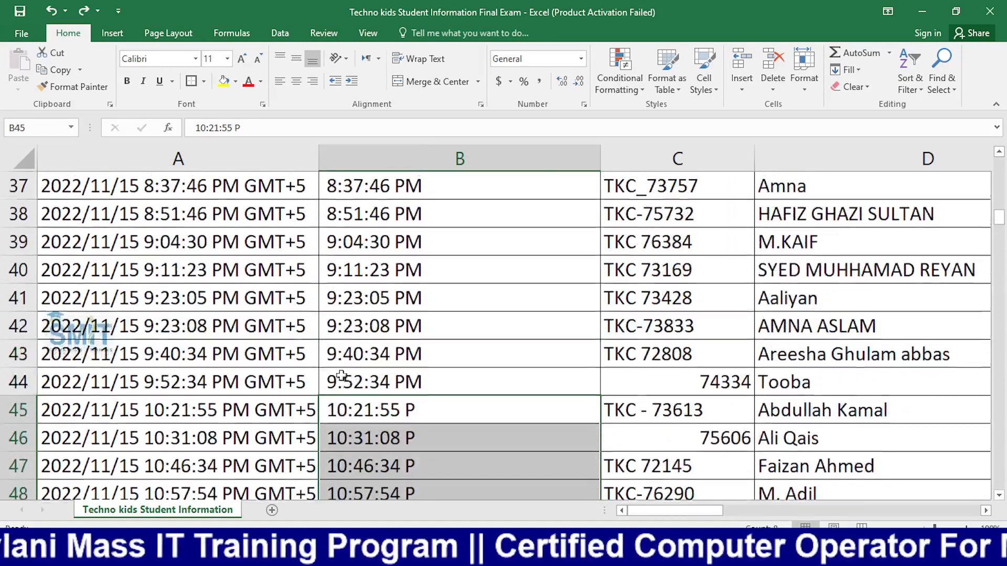
{"action": "left_click", "coordinate": [337, 352]}
{"action": "scroll", "coordinate": [337, 353], "scroll_direction": "down", "scroll_amount": 2}
{"action": "left_click", "coordinate": [333, 335]}
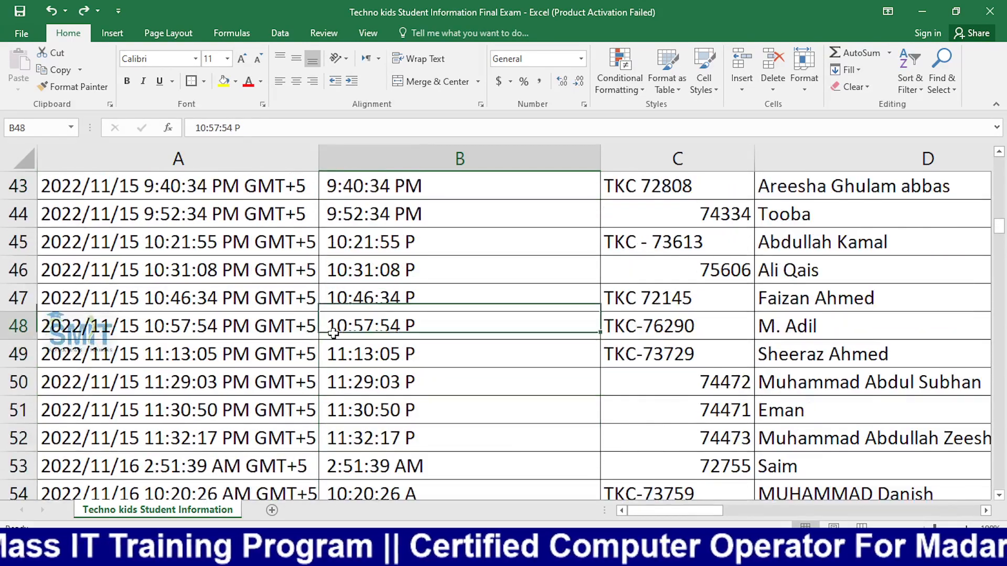
{"action": "double_click", "coordinate": [481, 323]}
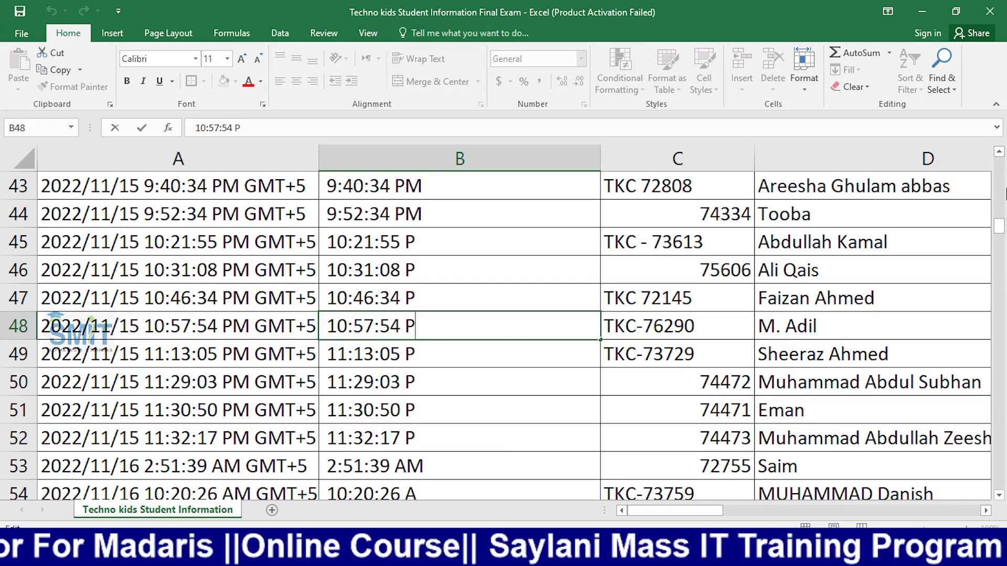
{"action": "key", "text": "Escape"}
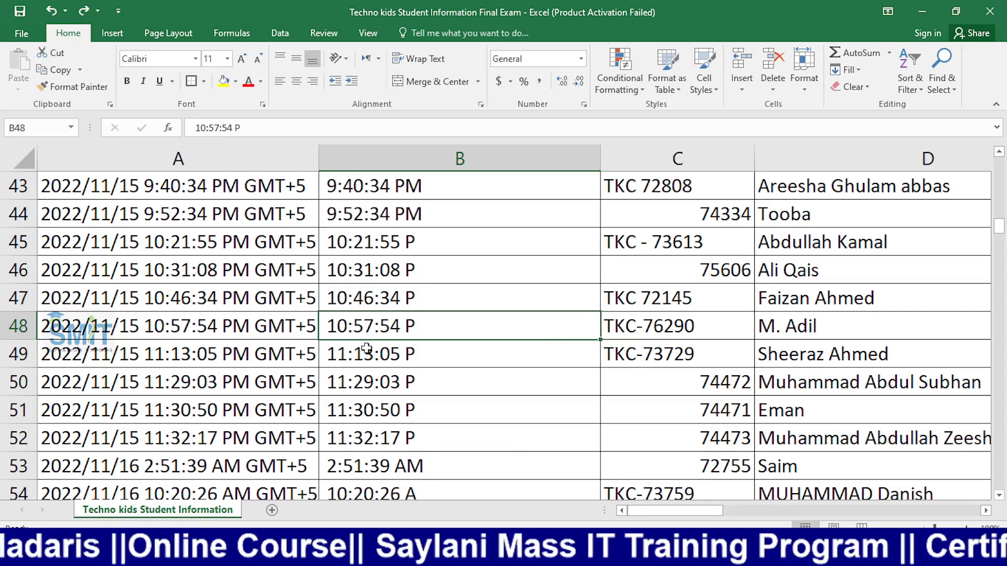
Look over the sheet's columns through Age and examine how the first Roll Number entries in C2 and C3 are written
{"action": "scroll", "coordinate": [370, 330], "scroll_direction": "up", "scroll_amount": 4}
{"action": "scroll", "coordinate": [370, 330], "scroll_direction": "up", "scroll_amount": 10}
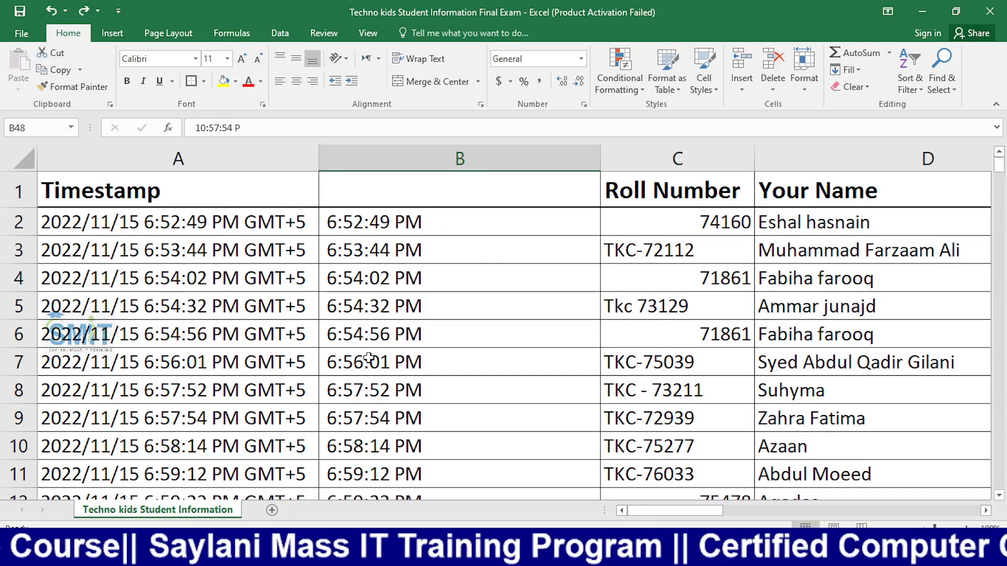
{"action": "left_click", "coordinate": [422, 277]}
{"action": "left_click", "coordinate": [408, 240]}
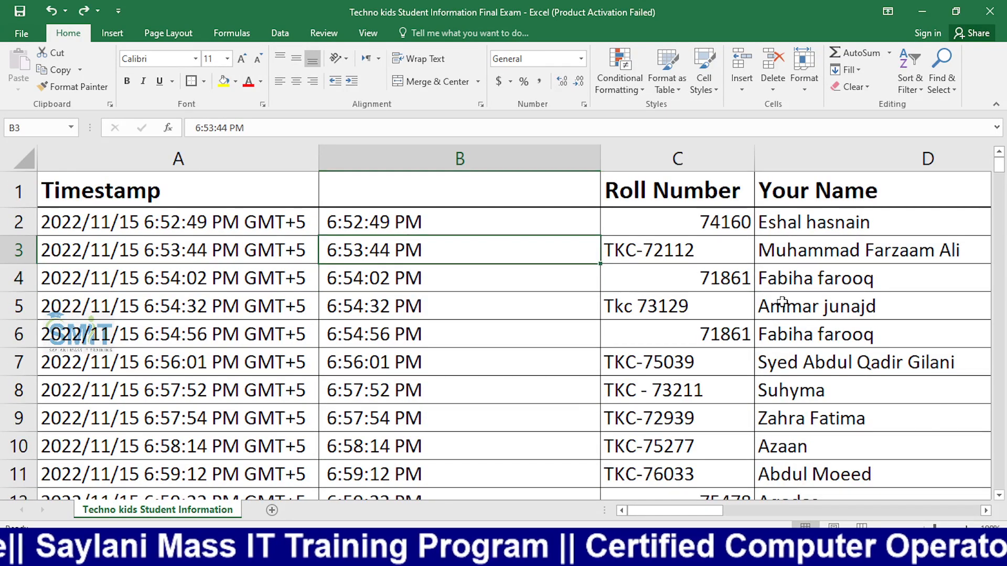
{"action": "left_click", "coordinate": [985, 511]}
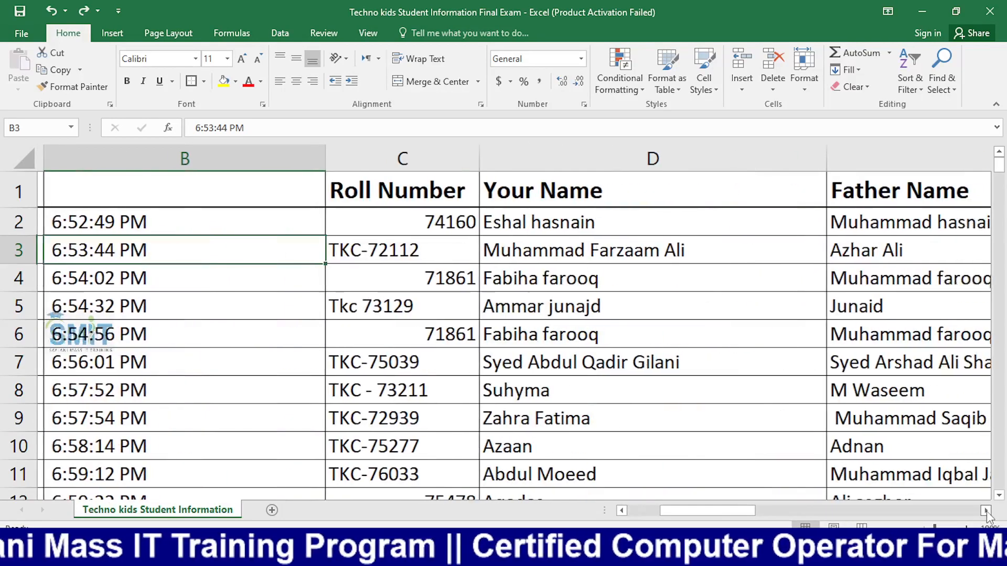
{"action": "left_click", "coordinate": [985, 510]}
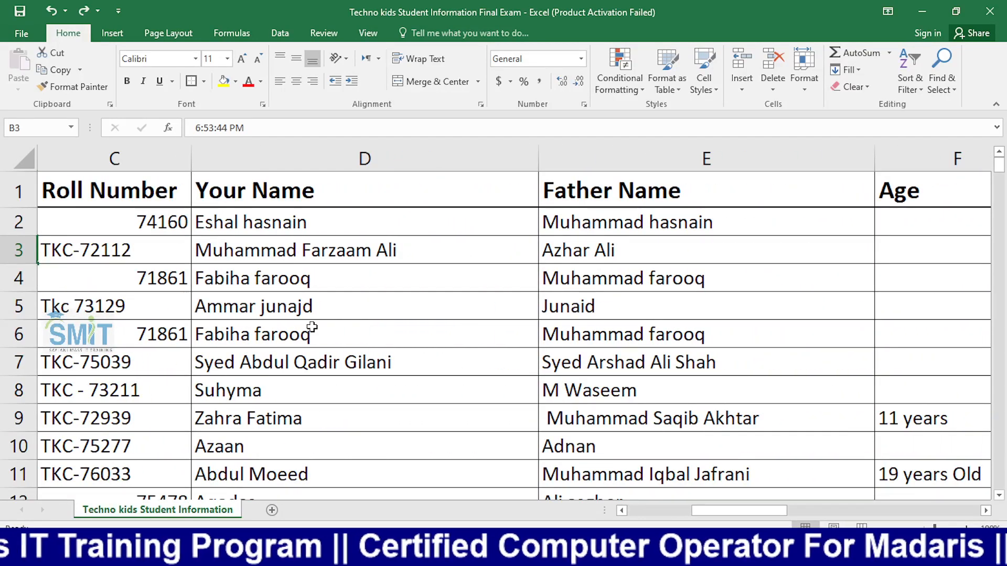
{"action": "left_click", "coordinate": [623, 511]}
{"action": "left_click", "coordinate": [623, 511]}
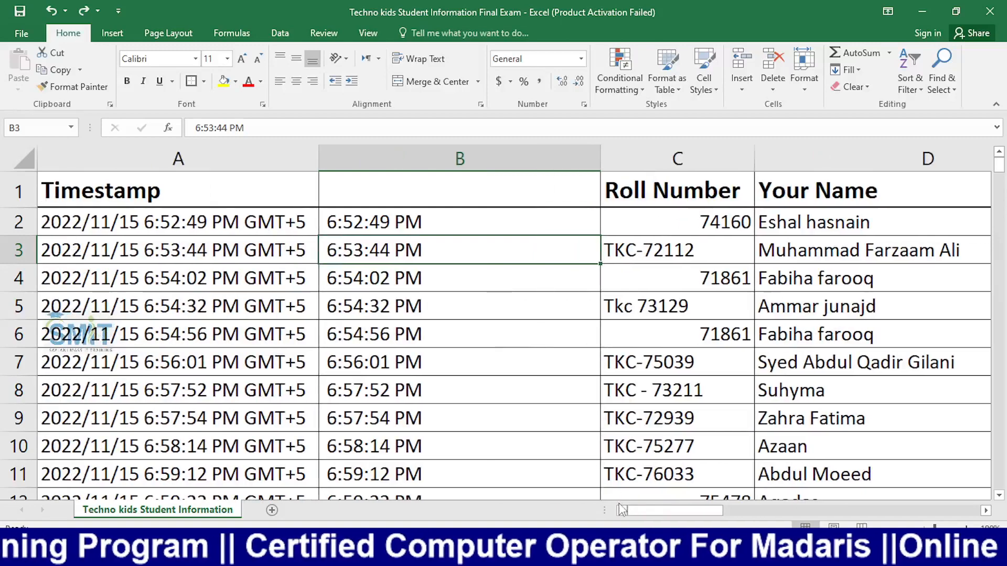
{"action": "scroll", "coordinate": [699, 273], "scroll_direction": "down", "scroll_amount": 1}
{"action": "scroll", "coordinate": [700, 273], "scroll_direction": "up", "scroll_amount": 1}
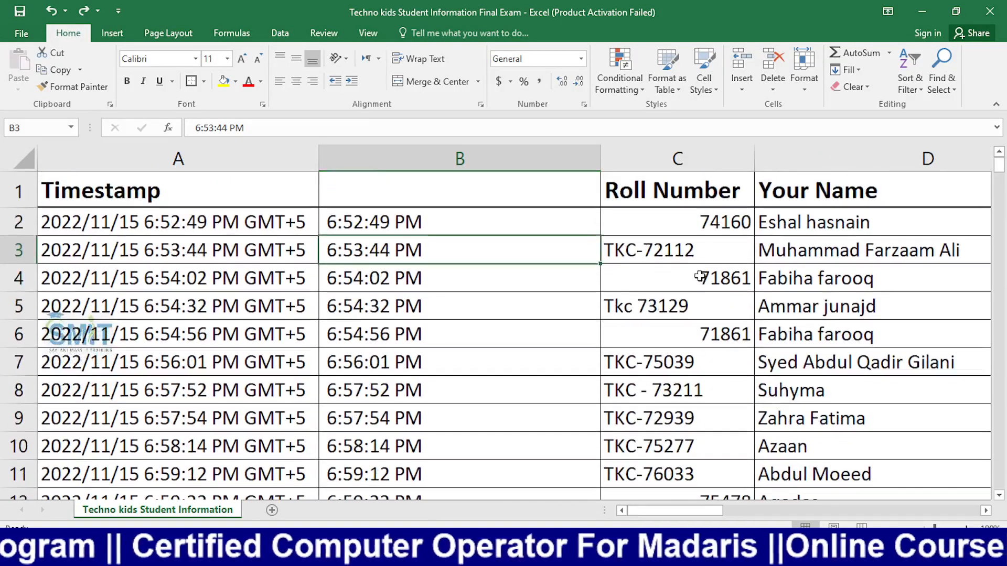
{"action": "left_click", "coordinate": [614, 222]}
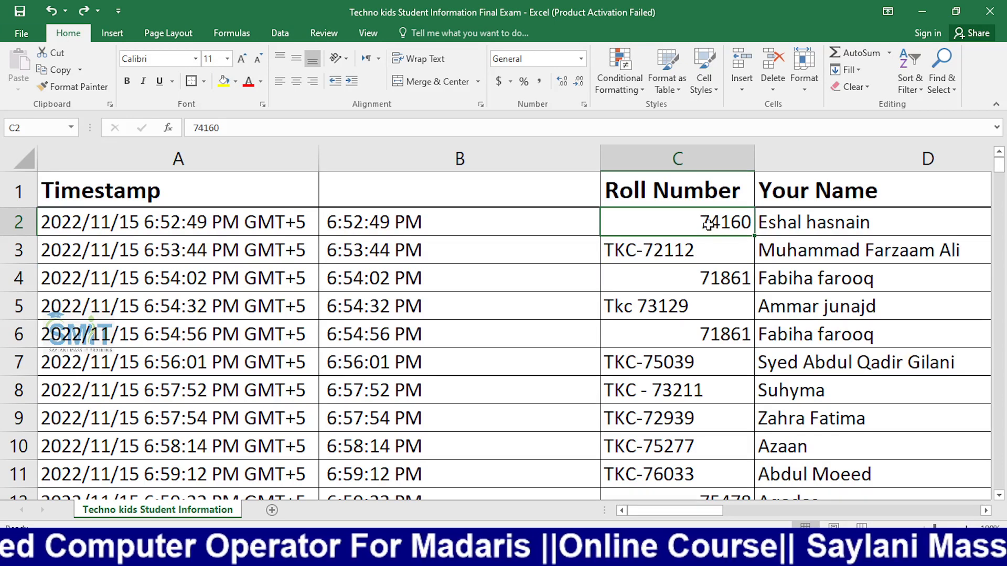
{"action": "left_click", "coordinate": [642, 257]}
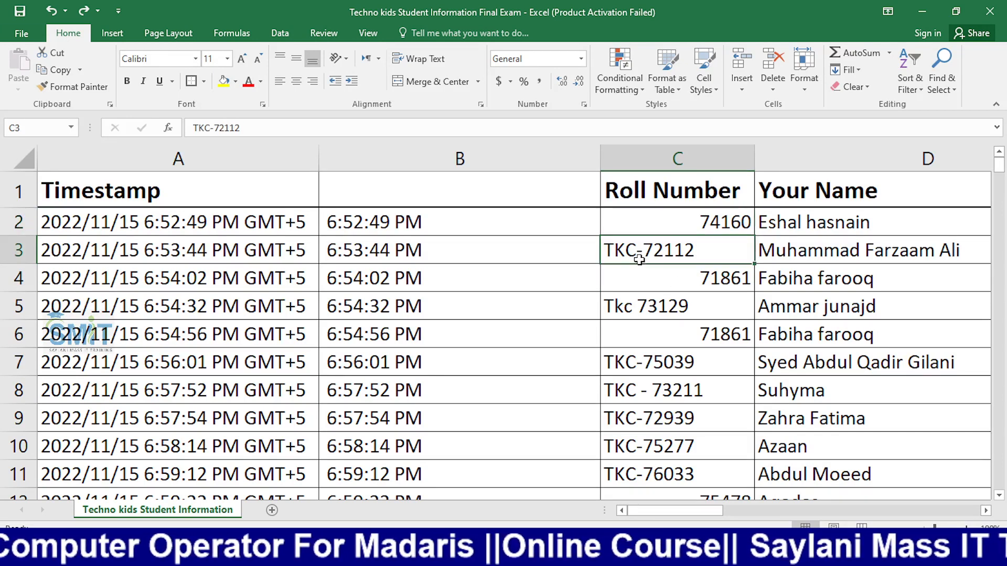
Compare how the Roll Number entries in rows 2 to 36 are written, checking prefix case, separators and number-only entries
{"action": "left_click", "coordinate": [628, 313]}
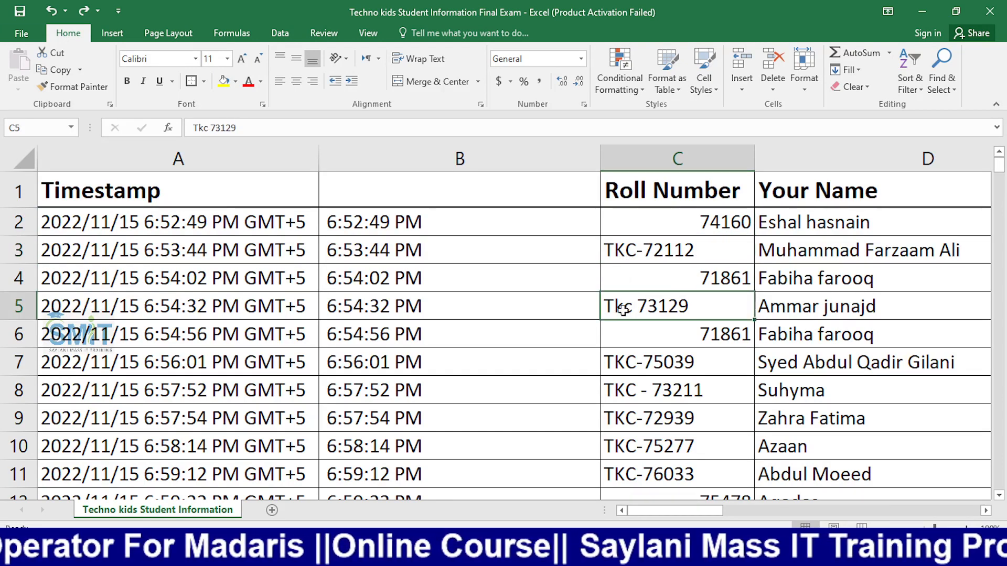
{"action": "scroll", "coordinate": [645, 361], "scroll_direction": "down", "scroll_amount": 1}
{"action": "scroll", "coordinate": [645, 370], "scroll_direction": "down", "scroll_amount": 7}
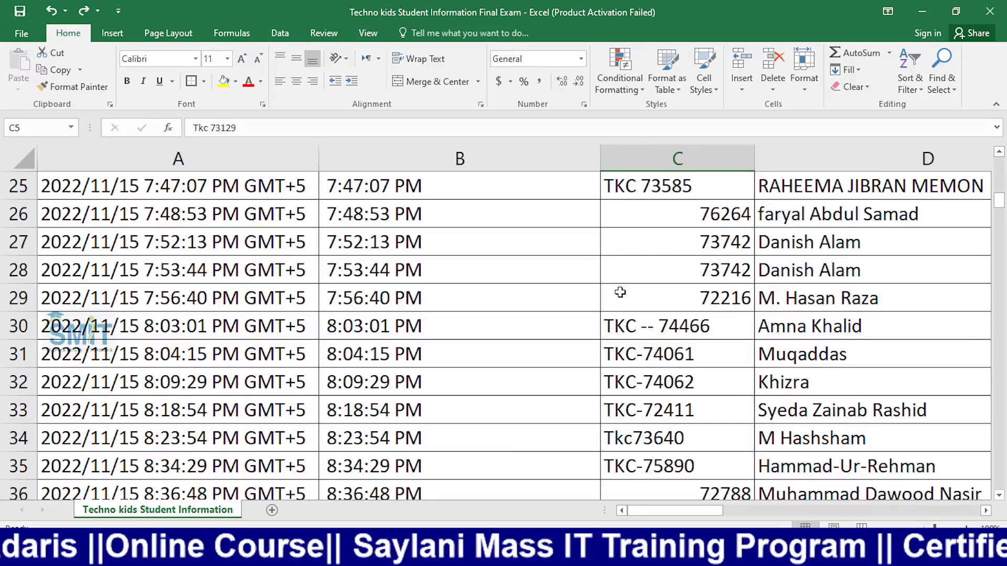
{"action": "scroll", "coordinate": [611, 256], "scroll_direction": "up", "scroll_amount": 2}
{"action": "left_click", "coordinate": [629, 336]}
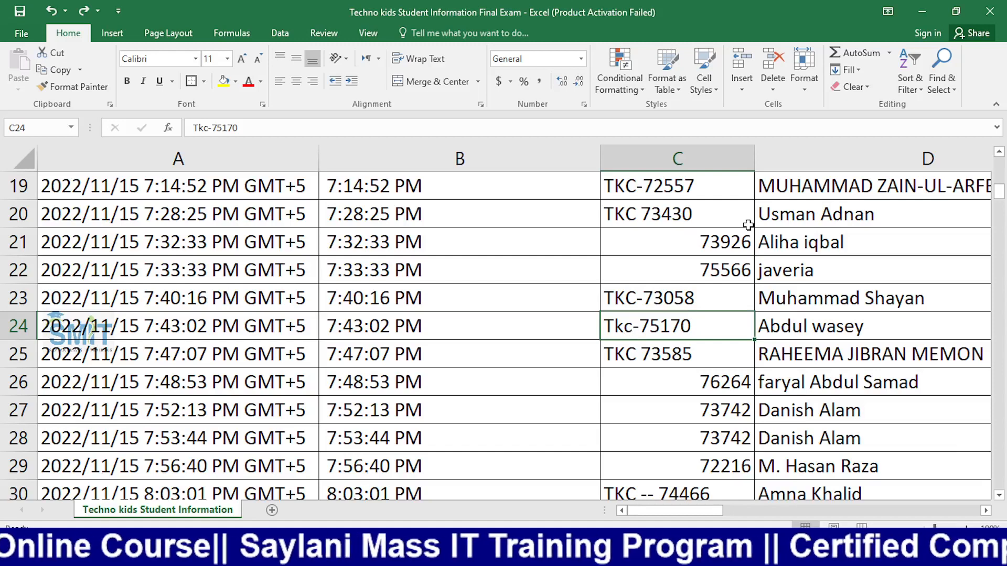
{"action": "left_click_drag", "start_coordinate": [730, 222], "coordinate": [705, 331]}
{"action": "left_click", "coordinate": [690, 359]}
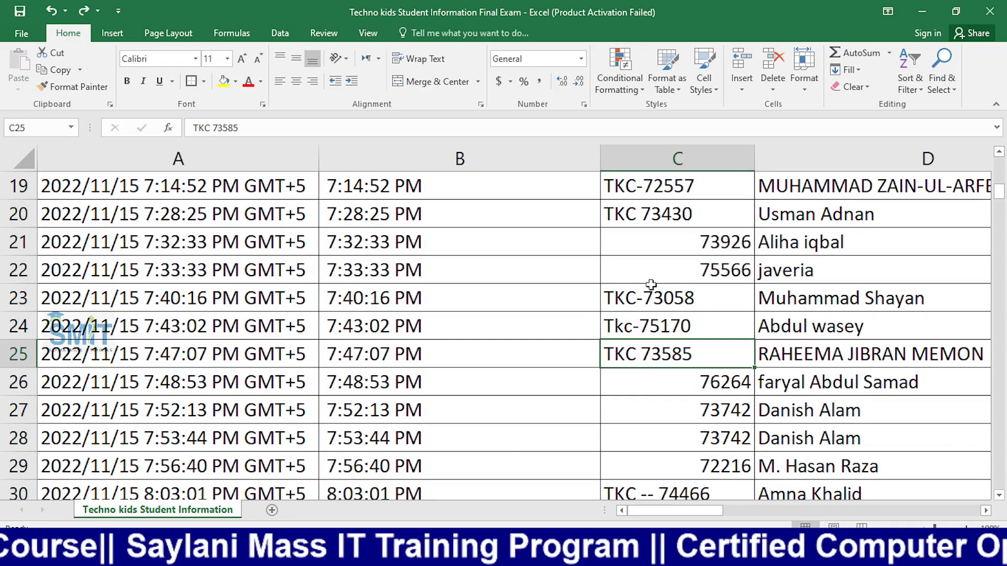
{"action": "scroll", "coordinate": [645, 281], "scroll_direction": "up", "scroll_amount": 2}
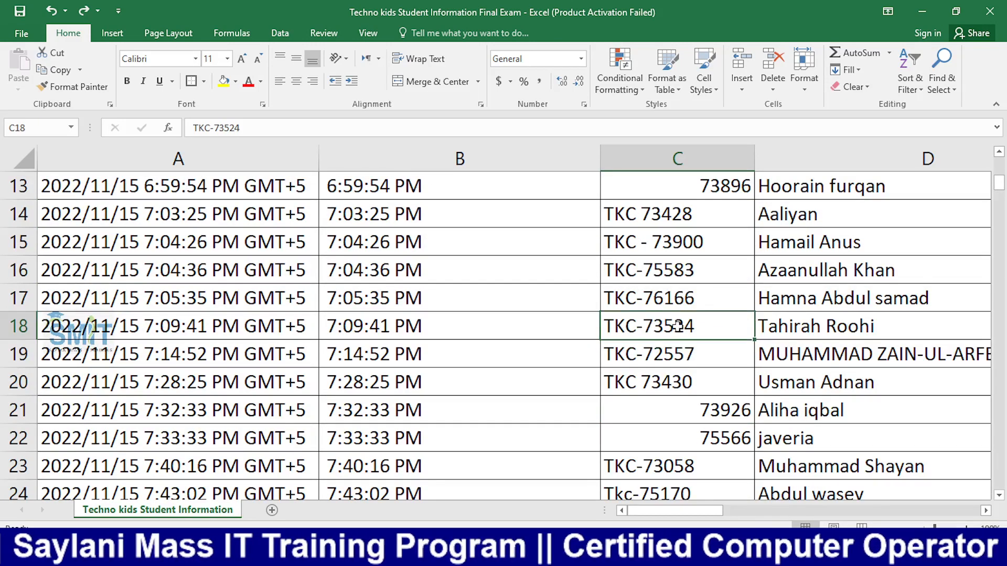
{"action": "left_click_drag", "start_coordinate": [624, 345], "coordinate": [622, 324]}
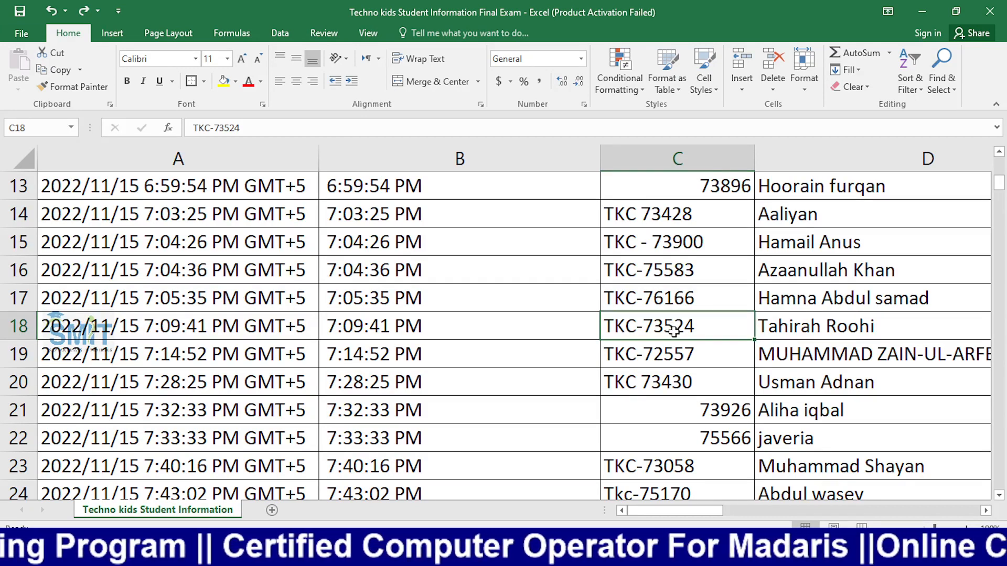
Examine the Roll Number column from row 16 down to about row 156 for different prefixes, separators and number-only entries
{"action": "scroll", "coordinate": [702, 409], "scroll_direction": "down", "scroll_amount": 1}
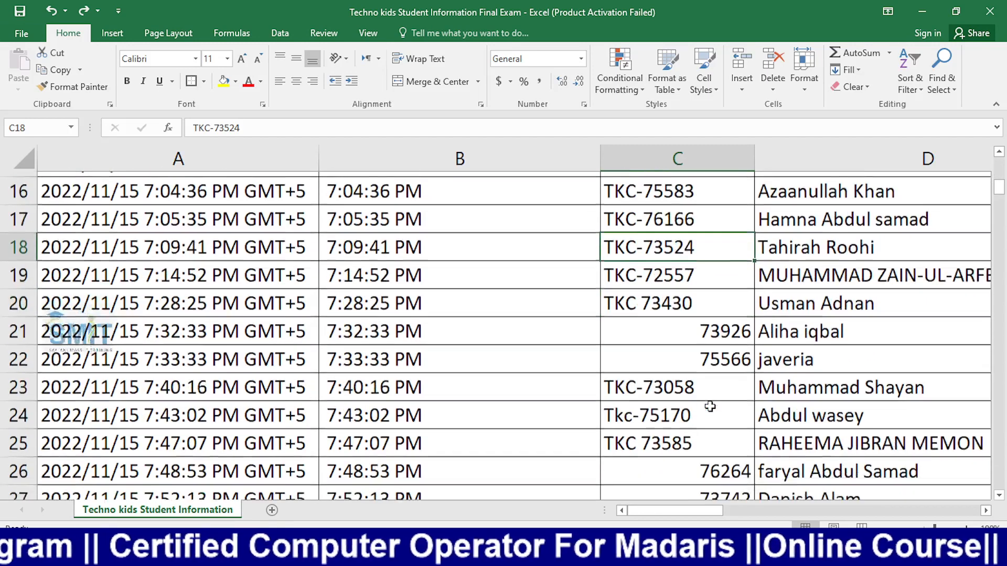
{"action": "scroll", "coordinate": [652, 382], "scroll_direction": "down", "scroll_amount": 6}
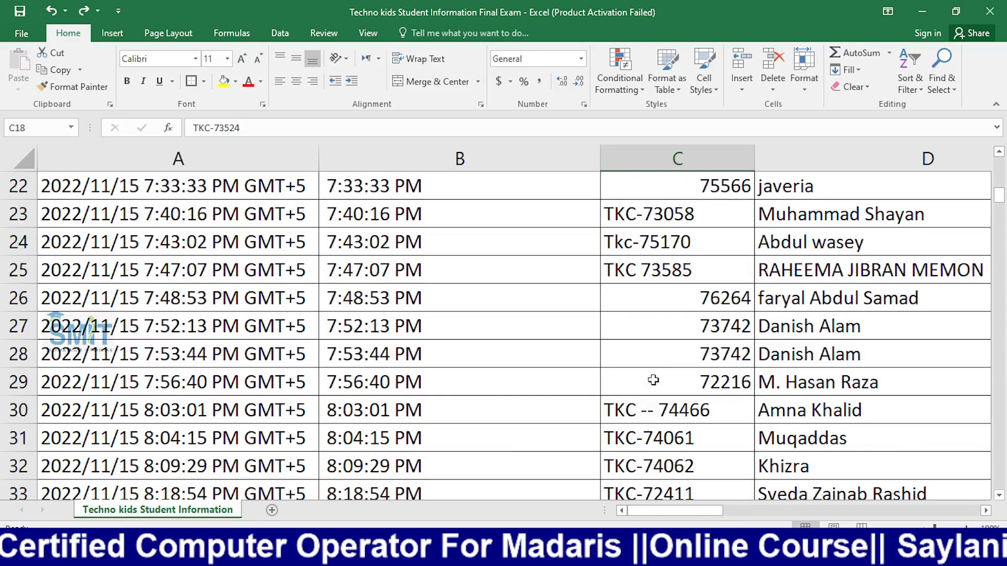
{"action": "scroll", "coordinate": [654, 383], "scroll_direction": "down", "scroll_amount": 3}
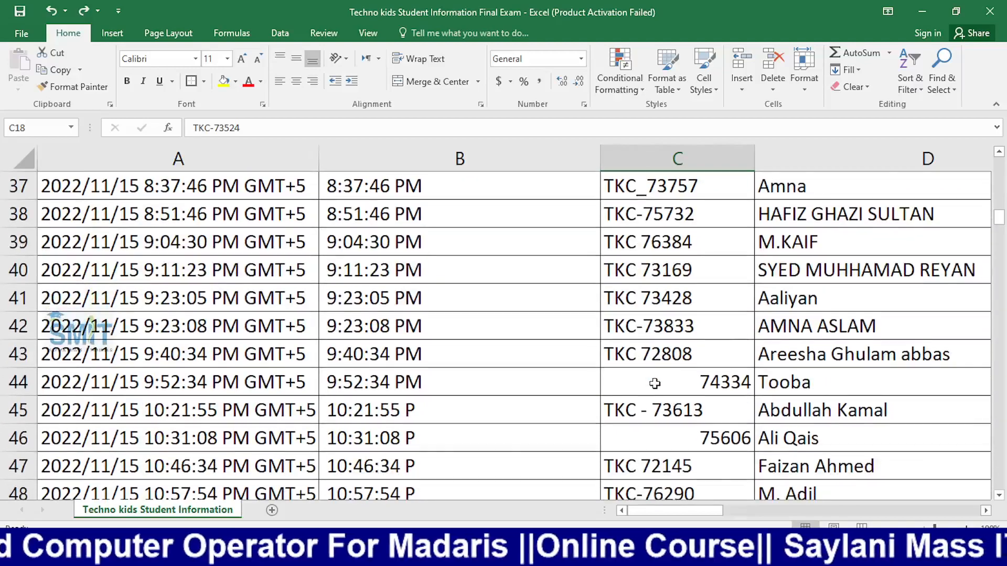
{"action": "scroll", "coordinate": [654, 385], "scroll_direction": "down", "scroll_amount": 8}
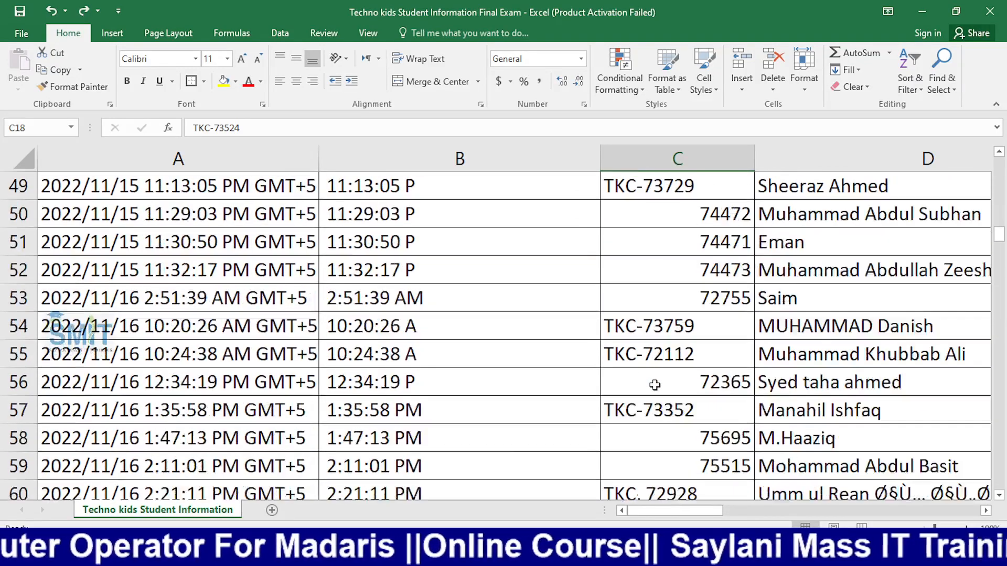
{"action": "scroll", "coordinate": [654, 390], "scroll_direction": "down", "scroll_amount": 11}
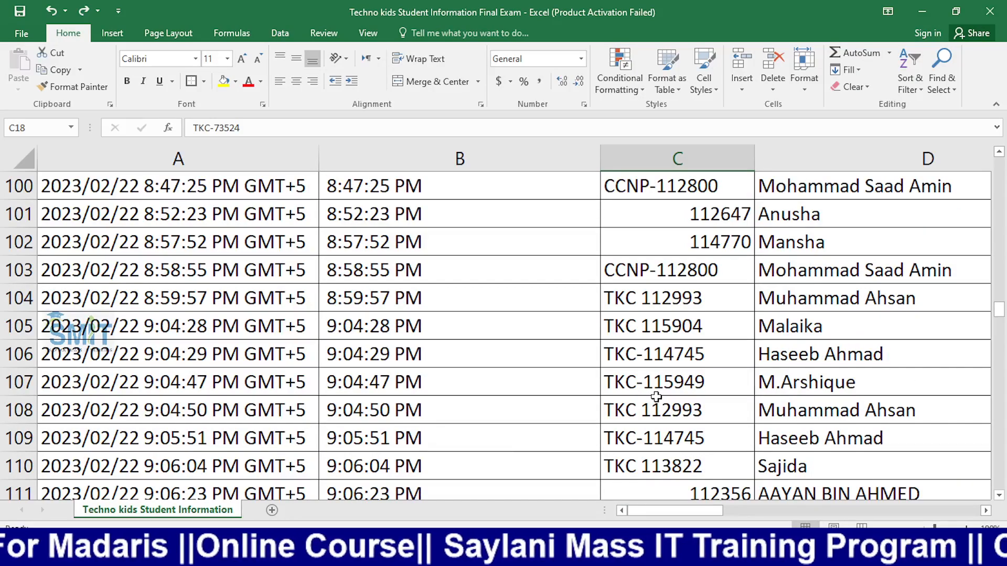
{"action": "scroll", "coordinate": [656, 397], "scroll_direction": "down", "scroll_amount": 3}
{"action": "scroll", "coordinate": [656, 397], "scroll_direction": "up", "scroll_amount": 5}
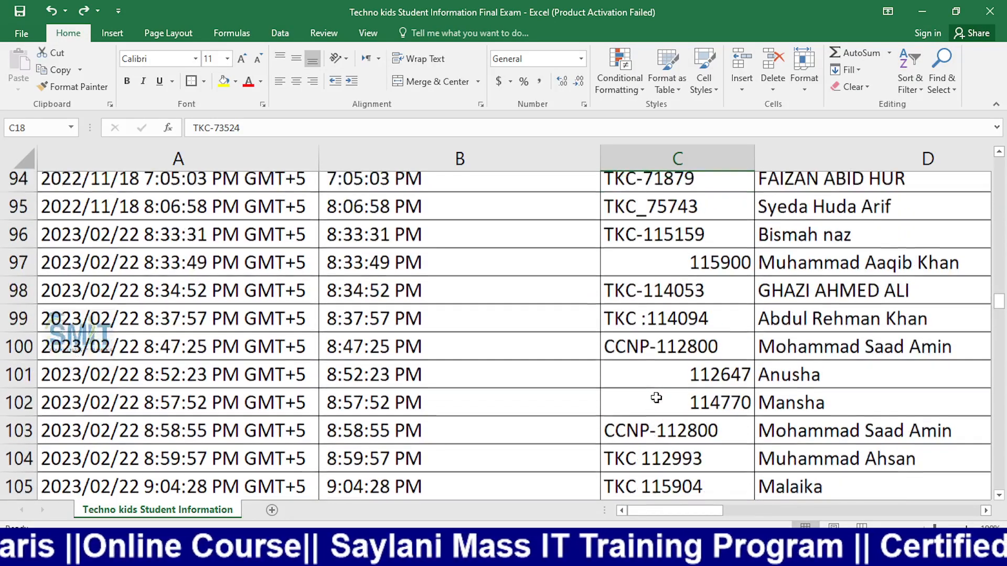
{"action": "scroll", "coordinate": [656, 397], "scroll_direction": "down", "scroll_amount": 17}
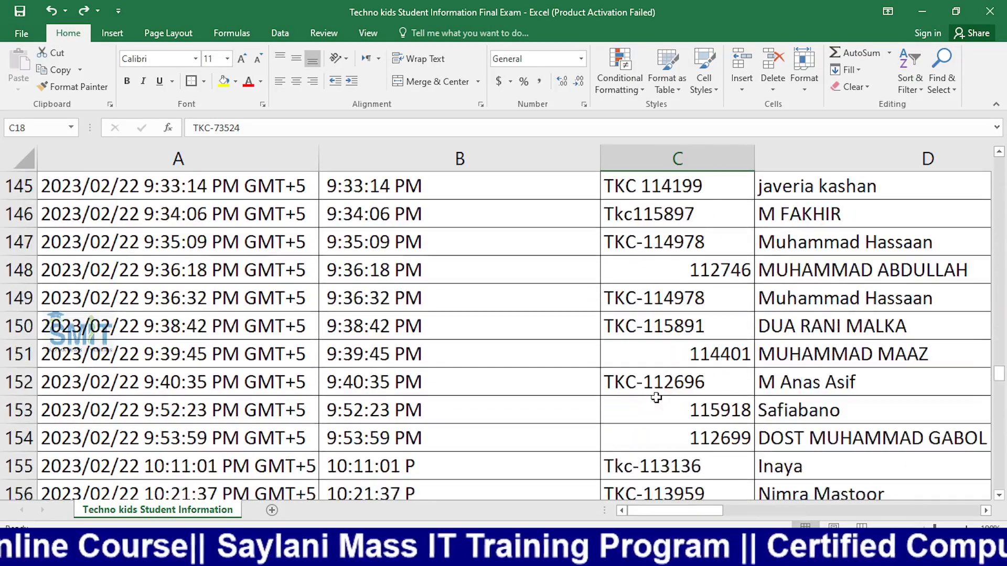
{"action": "scroll", "coordinate": [656, 397], "scroll_direction": "up", "scroll_amount": 12}
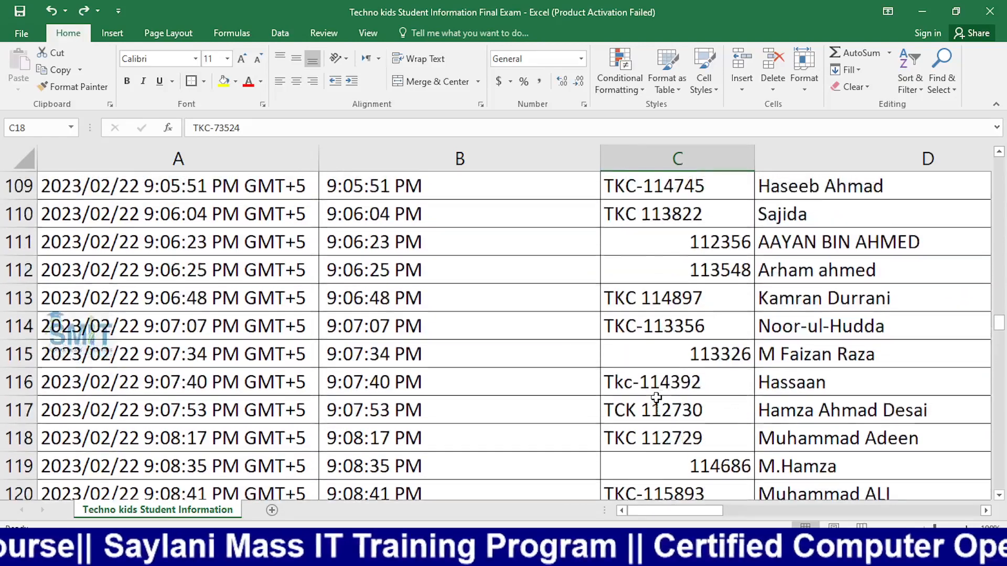
Recheck the Roll Number entries between about rows 58 and 111 for CCNP and TCK prefixes and unusual separators
{"action": "scroll", "coordinate": [656, 398], "scroll_direction": "up", "scroll_amount": 3}
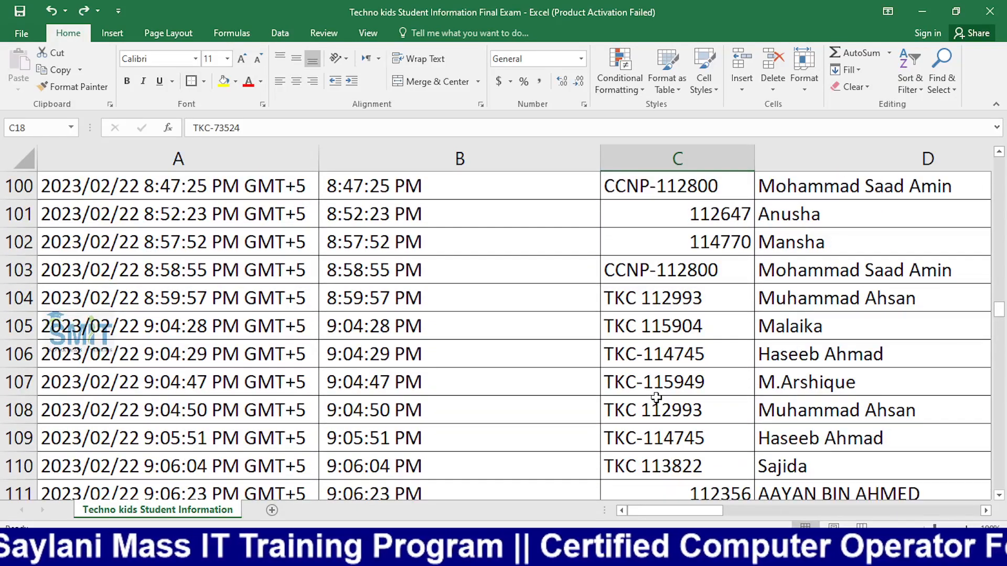
{"action": "scroll", "coordinate": [656, 397], "scroll_direction": "up", "scroll_amount": 1}
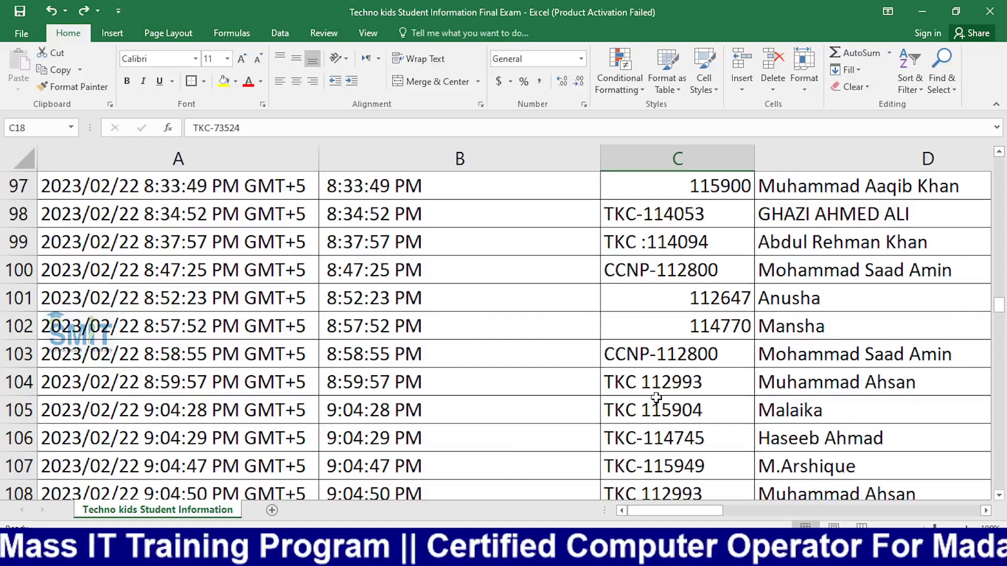
{"action": "scroll", "coordinate": [656, 398], "scroll_direction": "up", "scroll_amount": 3}
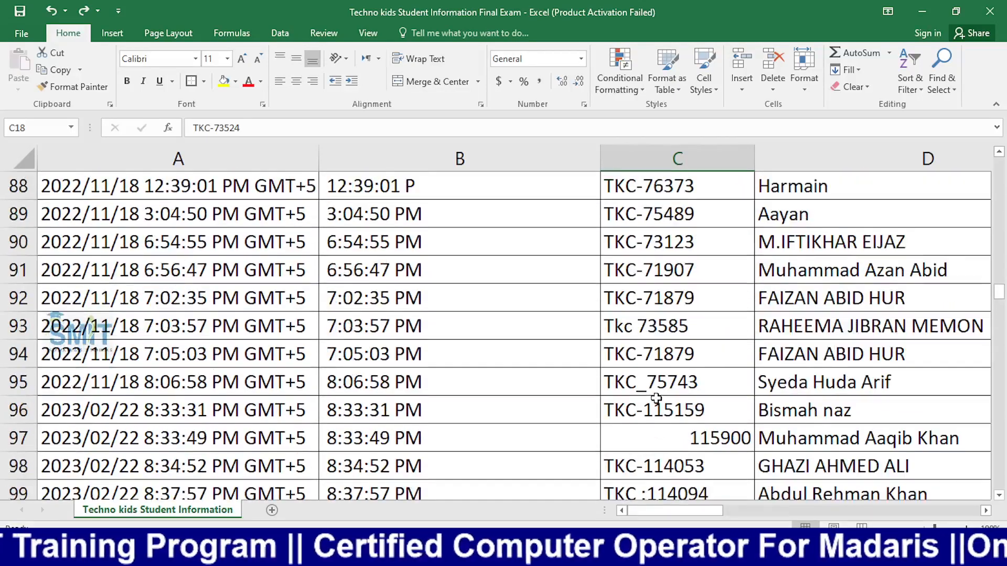
{"action": "scroll", "coordinate": [656, 397], "scroll_direction": "down", "scroll_amount": 1}
{"action": "scroll", "coordinate": [656, 397], "scroll_direction": "up", "scroll_amount": 11}
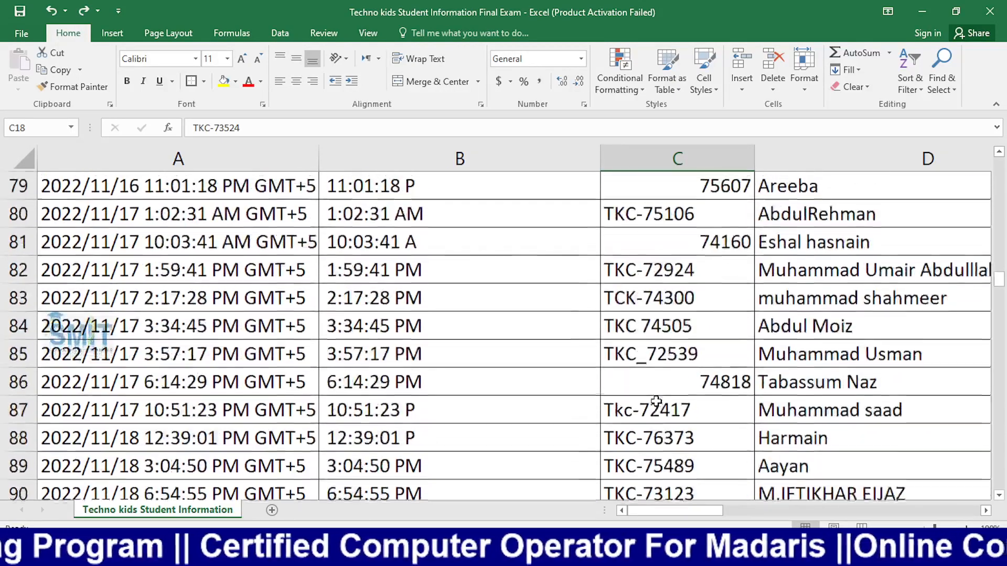
{"action": "scroll", "coordinate": [656, 404], "scroll_direction": "up", "scroll_amount": 2}
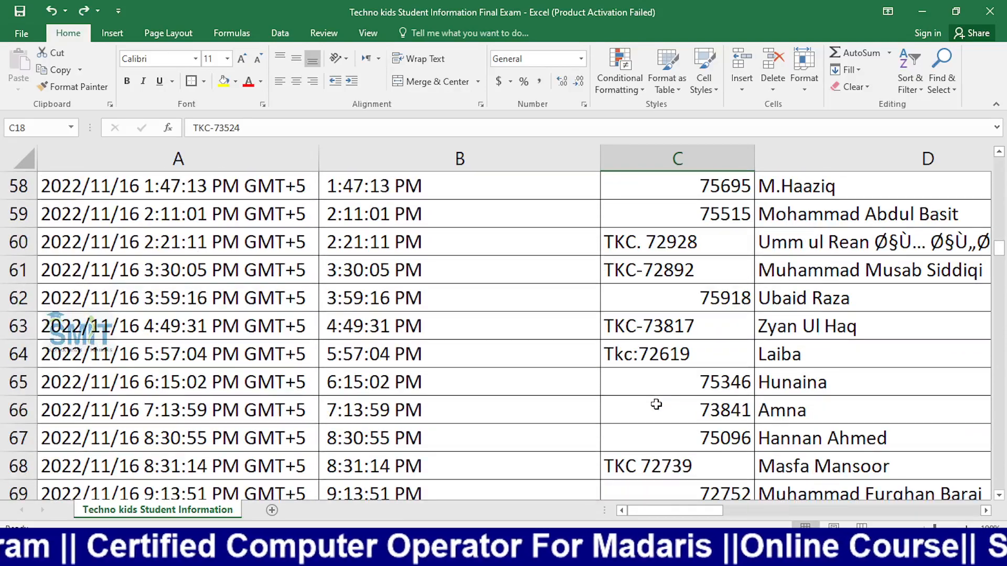
{"action": "scroll", "coordinate": [656, 404], "scroll_direction": "down", "scroll_amount": 13}
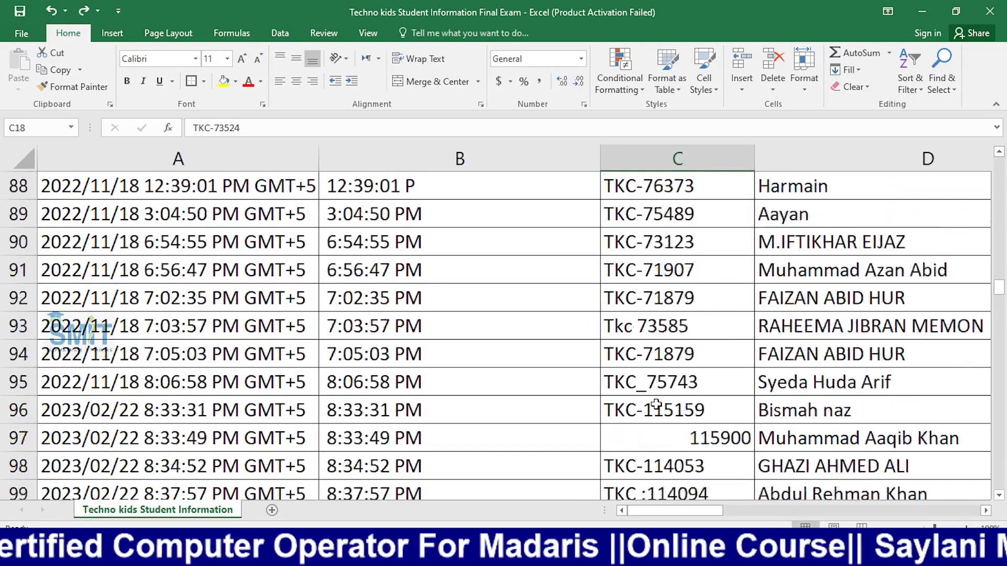
Review the remaining Roll Number entries down to the last record in row 228, and return to the start of the sheet
{"action": "scroll", "coordinate": [656, 404], "scroll_direction": "down", "scroll_amount": 9}
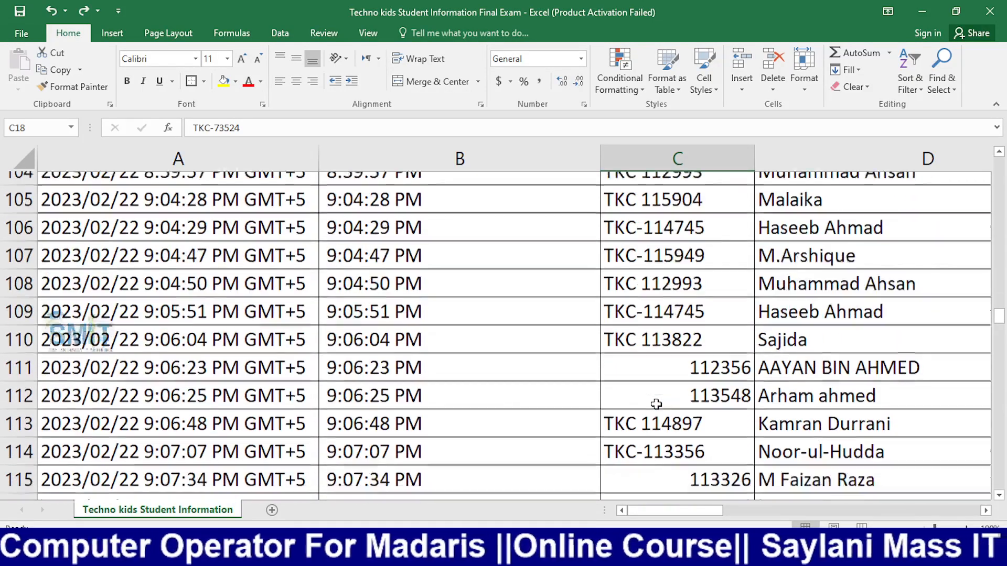
{"action": "scroll", "coordinate": [656, 404], "scroll_direction": "down", "scroll_amount": 8}
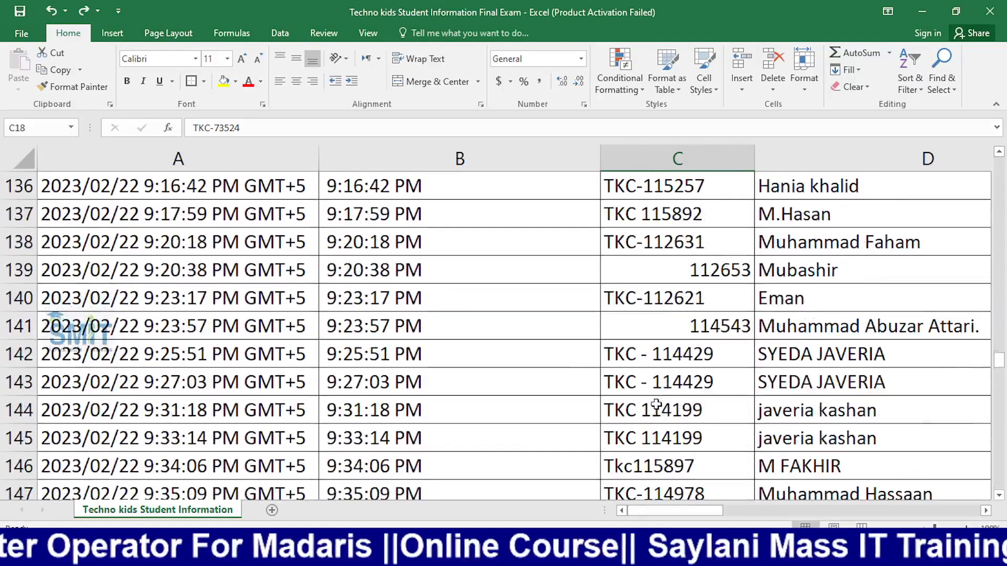
{"action": "scroll", "coordinate": [656, 404], "scroll_direction": "down", "scroll_amount": 3}
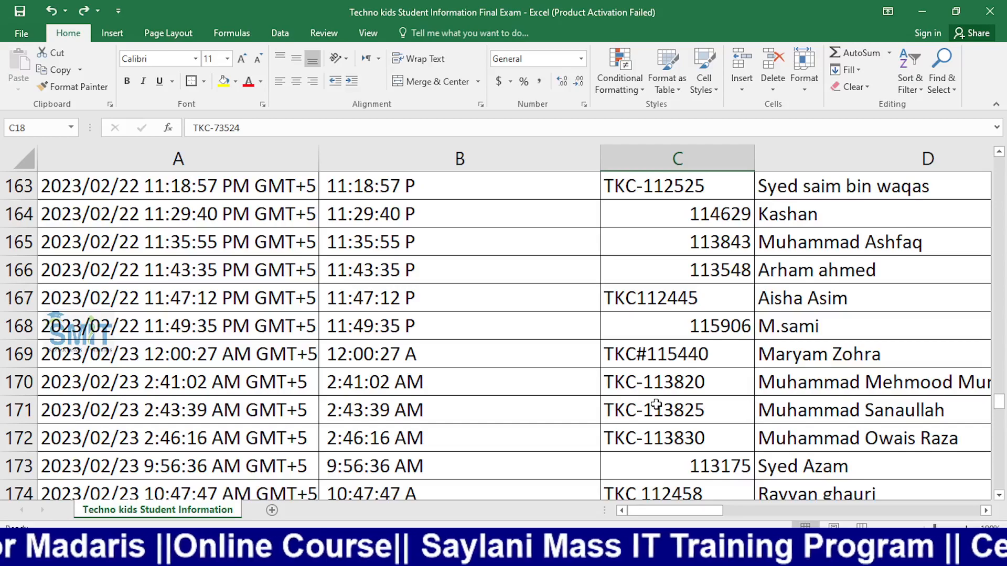
{"action": "scroll", "coordinate": [656, 404], "scroll_direction": "down", "scroll_amount": 3}
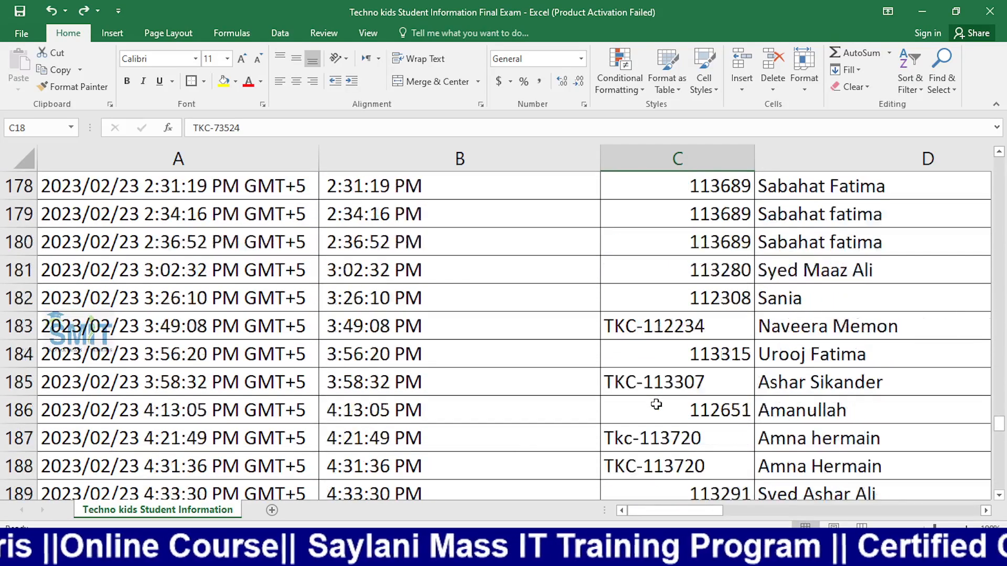
{"action": "scroll", "coordinate": [656, 405], "scroll_direction": "down", "scroll_amount": 6}
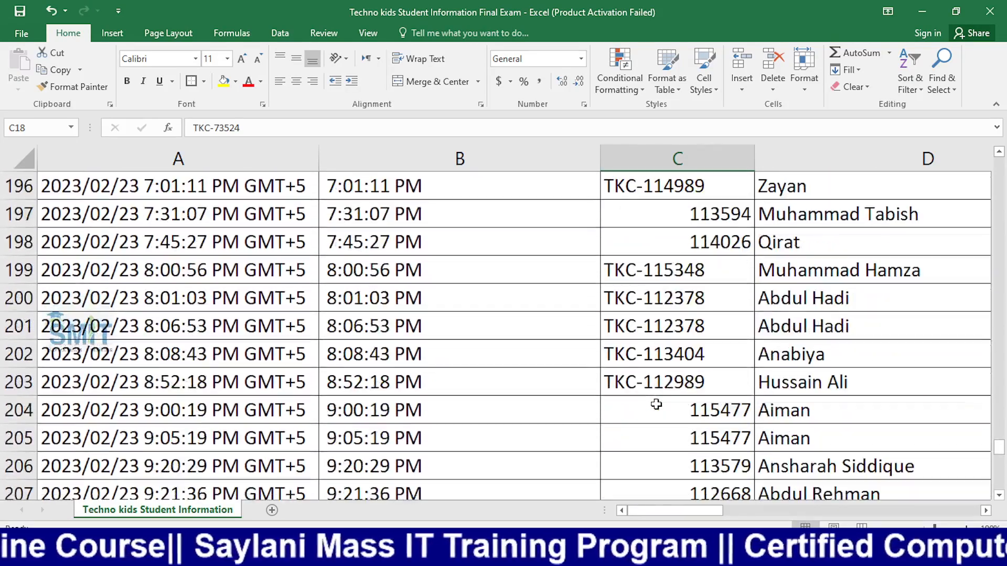
{"action": "scroll", "coordinate": [656, 404], "scroll_direction": "down", "scroll_amount": 3}
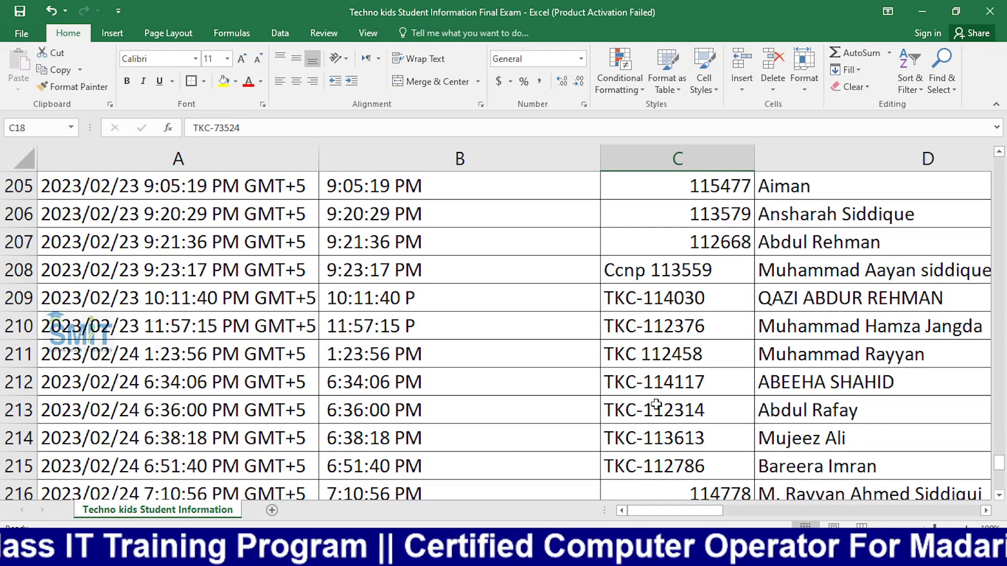
{"action": "scroll", "coordinate": [656, 404], "scroll_direction": "down", "scroll_amount": 6}
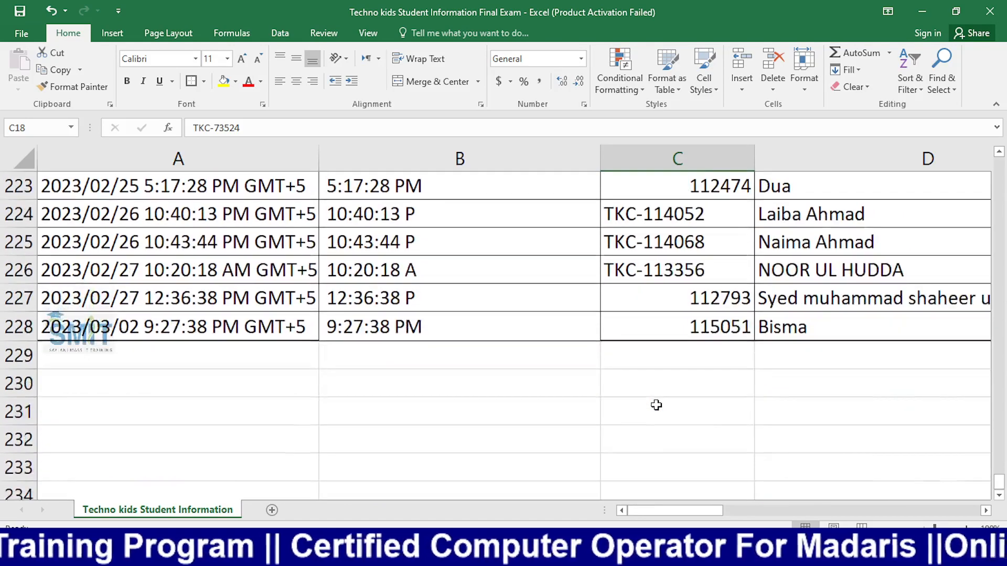
{"action": "scroll", "coordinate": [656, 405], "scroll_direction": "up", "scroll_amount": 20}
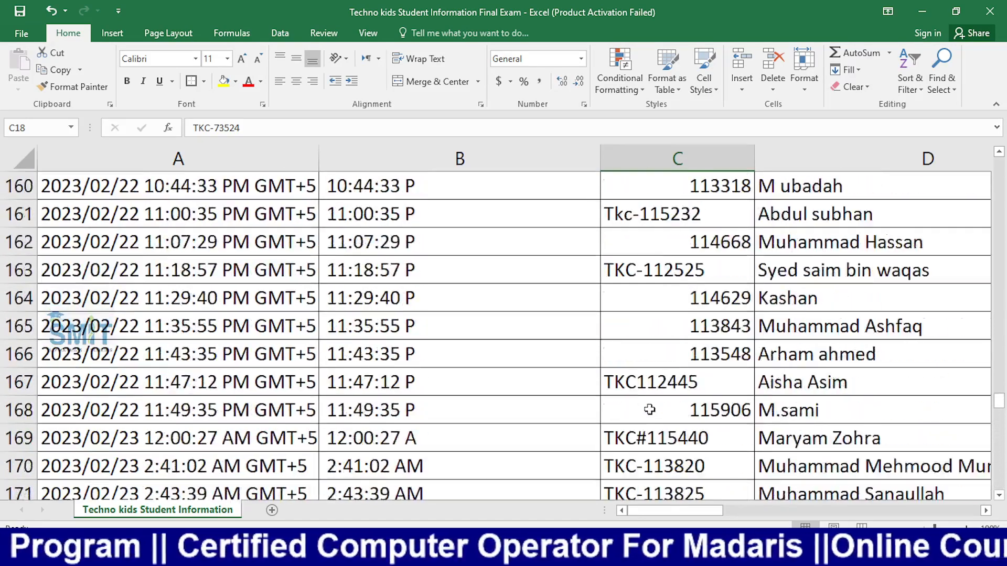
{"action": "scroll", "coordinate": [650, 409], "scroll_direction": "up", "scroll_amount": 20}
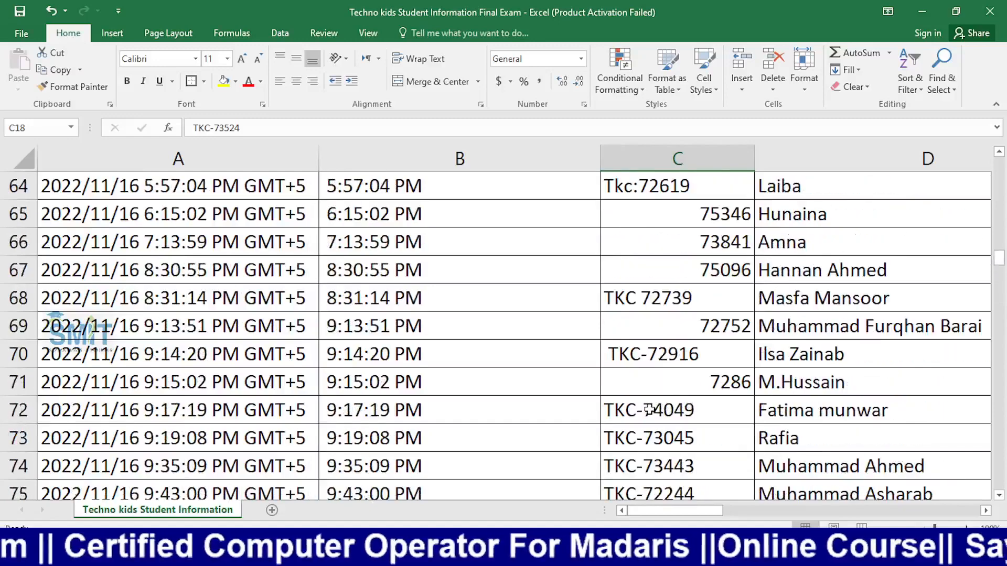
{"action": "scroll", "coordinate": [649, 410], "scroll_direction": "up", "scroll_amount": 12}
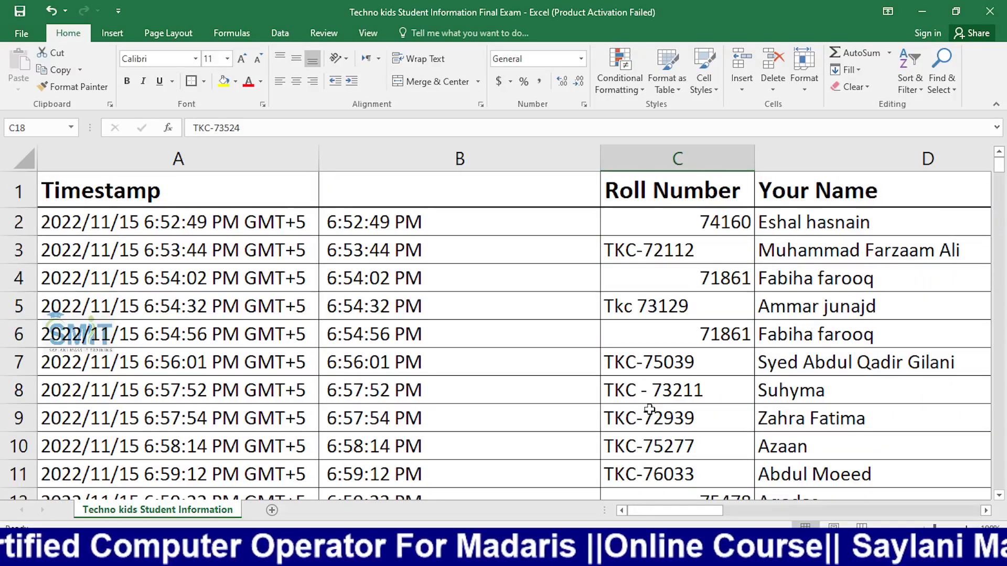
{"action": "key", "text": "alt+Tab"}
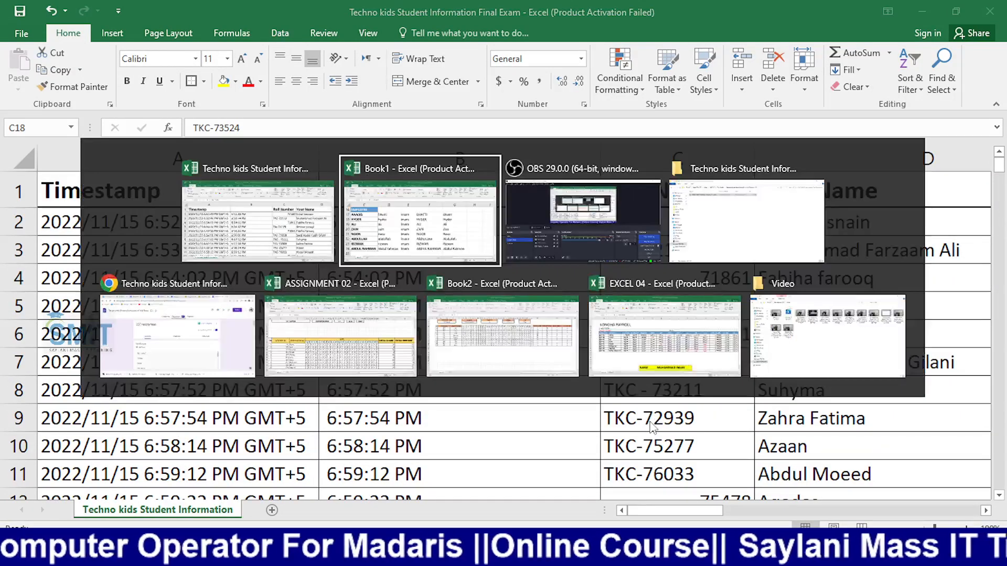
{"action": "left_click", "coordinate": [101, 427]}
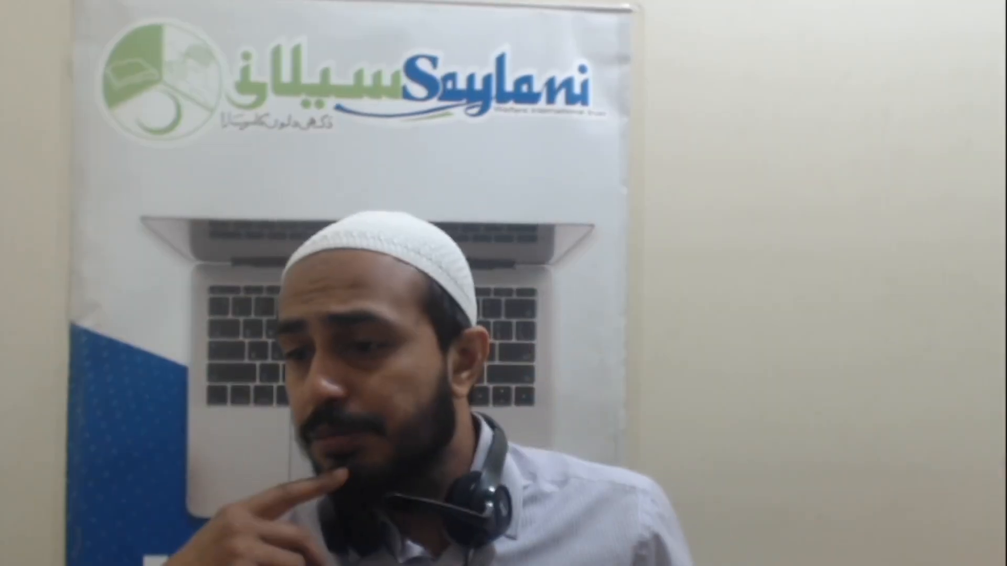
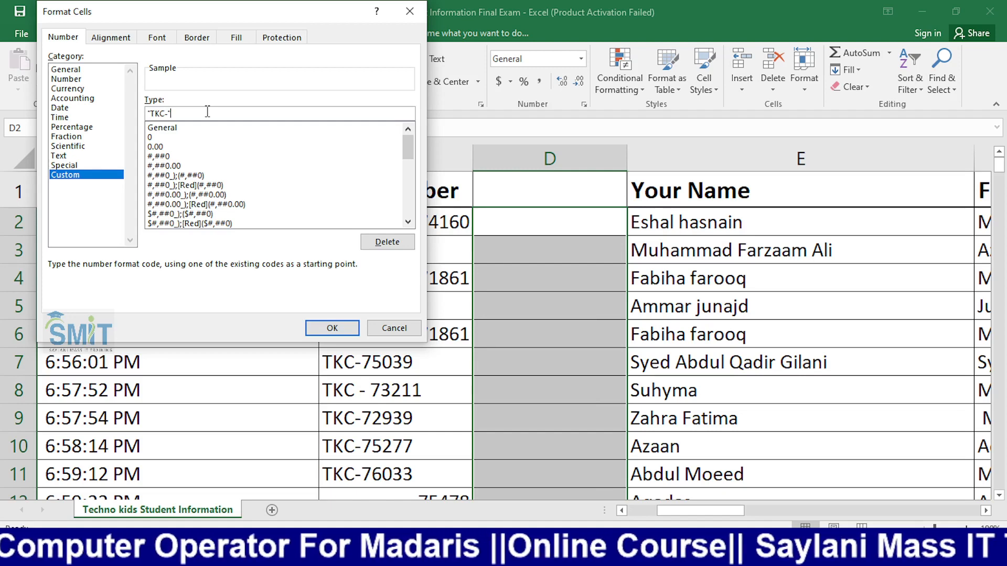
Apply the custom number format "TKC-" # to the selected cells in column D
{"action": "type", "text": "-\" #"}
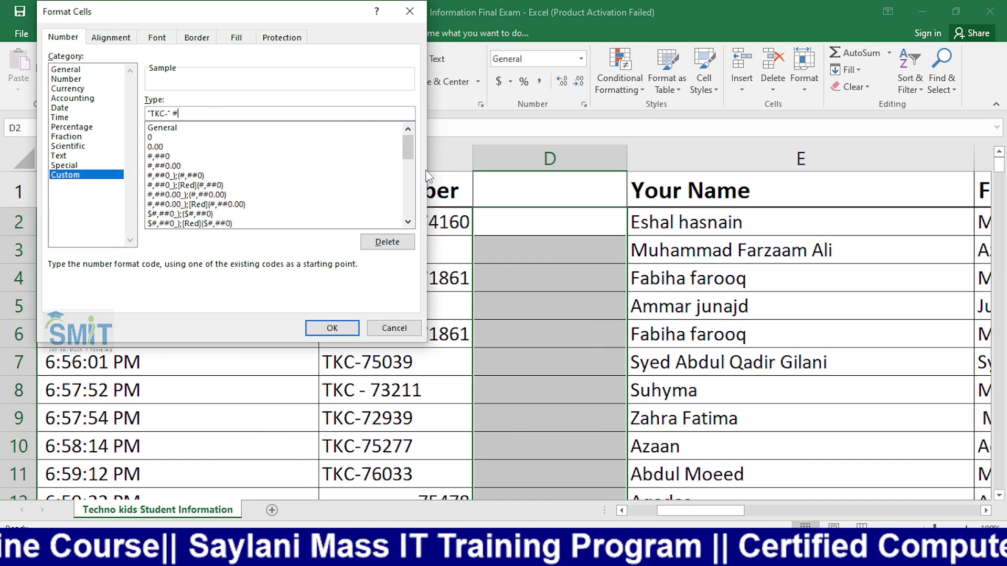
{"action": "left_click_drag", "start_coordinate": [241, 12], "coordinate": [641, 90]}
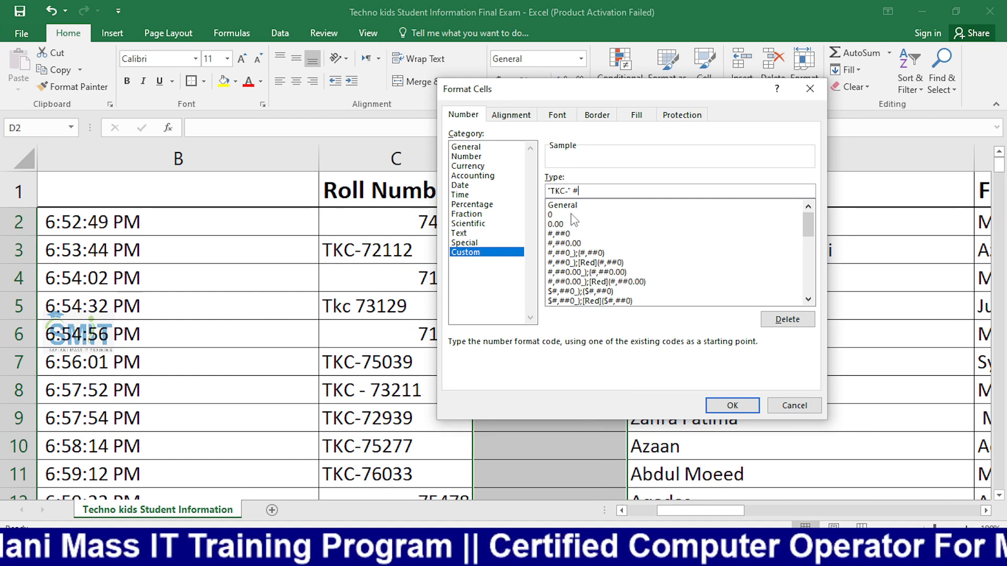
{"action": "key", "text": "Return"}
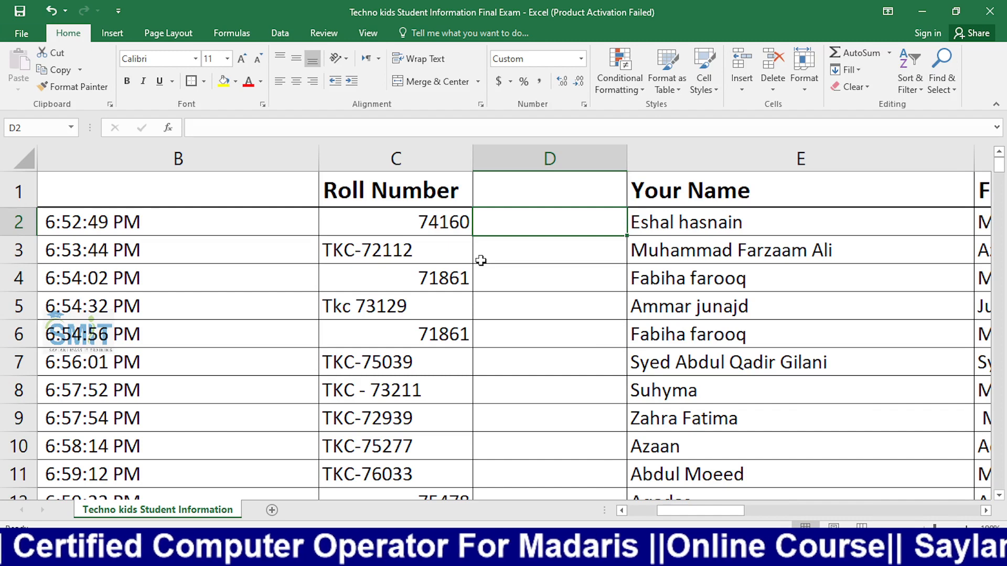
Enter =C2 in D2, fill it down to D11, and check how prefixed and number-only entries are displayed
{"action": "type", "text": "=C2"}
{"action": "key", "text": "Return"}
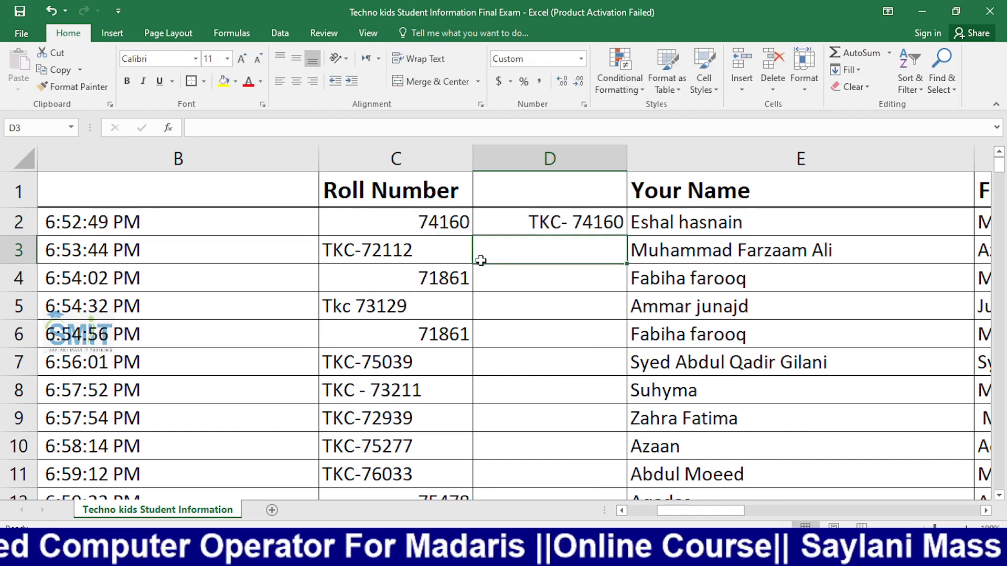
{"action": "left_click", "coordinate": [543, 226]}
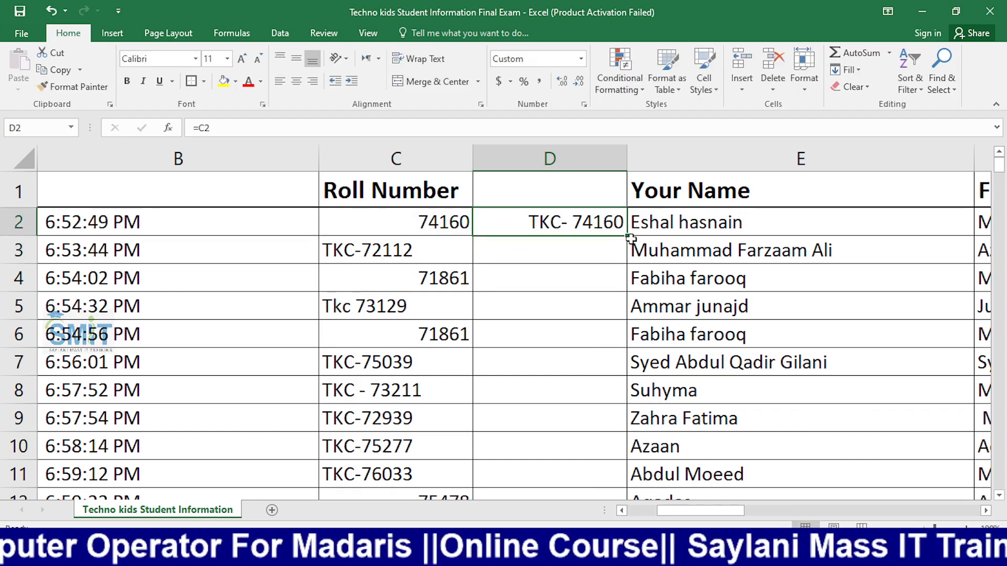
{"action": "left_click_drag", "start_coordinate": [626, 237], "coordinate": [679, 398]}
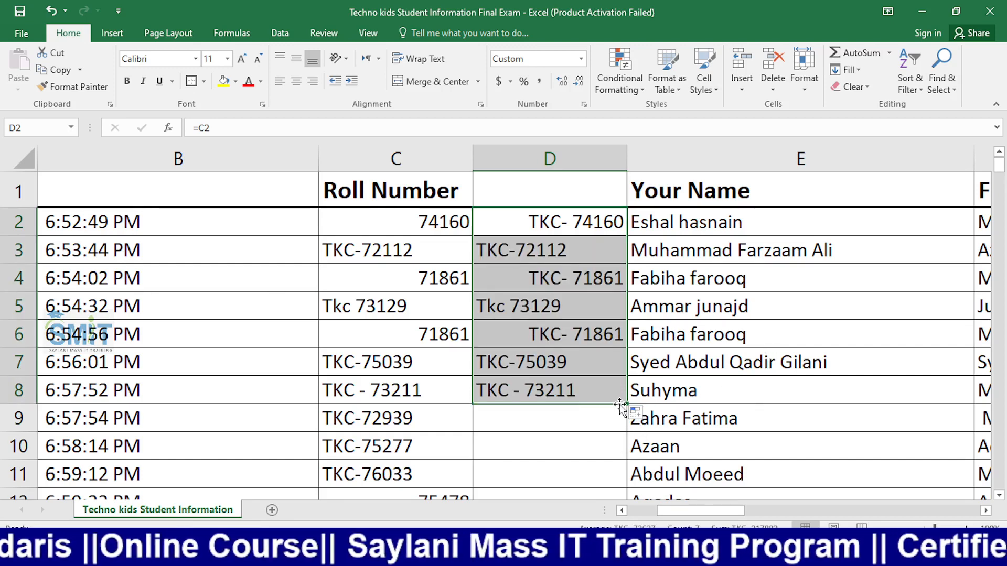
{"action": "left_click_drag", "start_coordinate": [626, 403], "coordinate": [625, 480]}
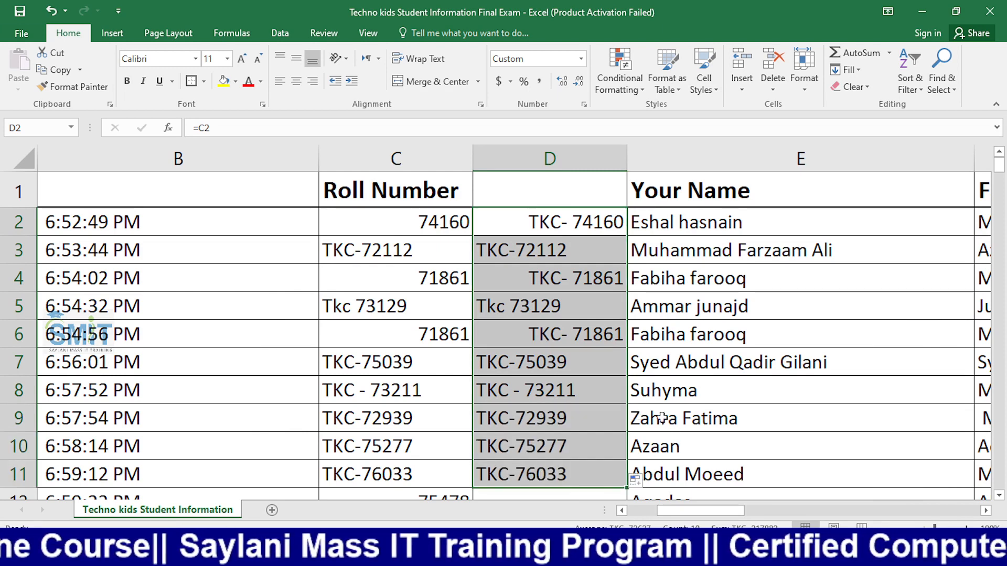
{"action": "left_click", "coordinate": [493, 316]}
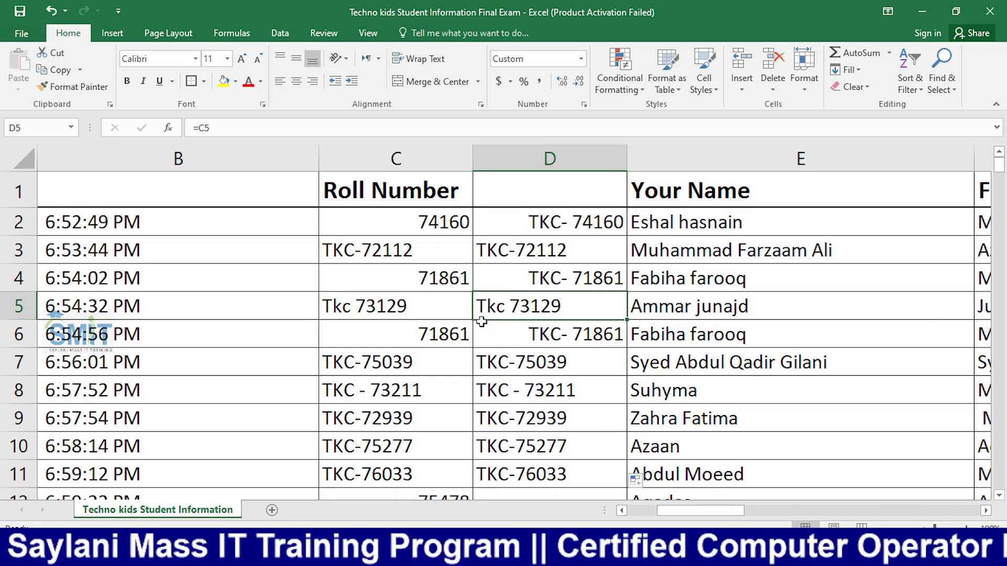
{"action": "left_click", "coordinate": [491, 371]}
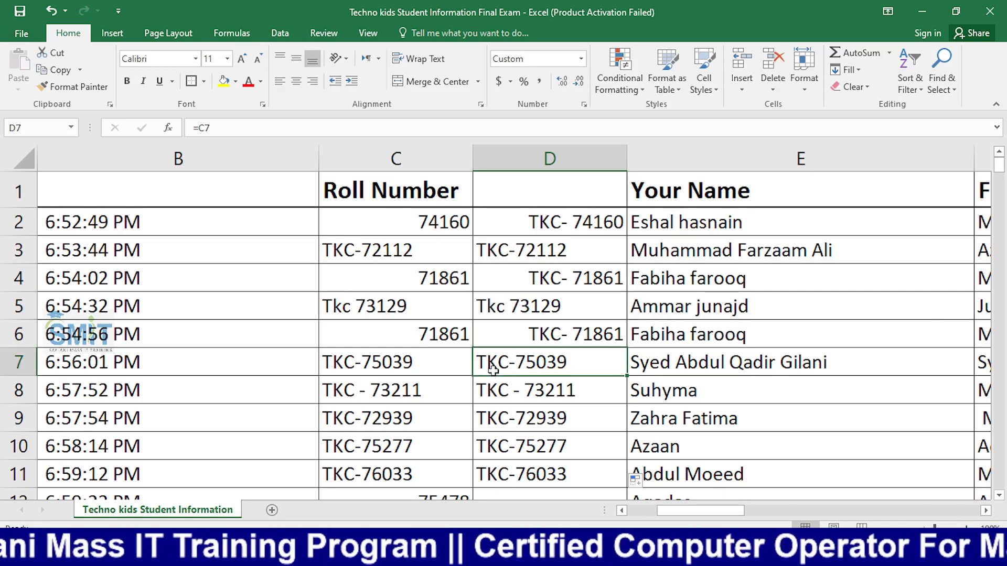
{"action": "left_click", "coordinate": [565, 227]}
{"action": "left_click", "coordinate": [569, 334]}
{"action": "left_click", "coordinate": [549, 311]}
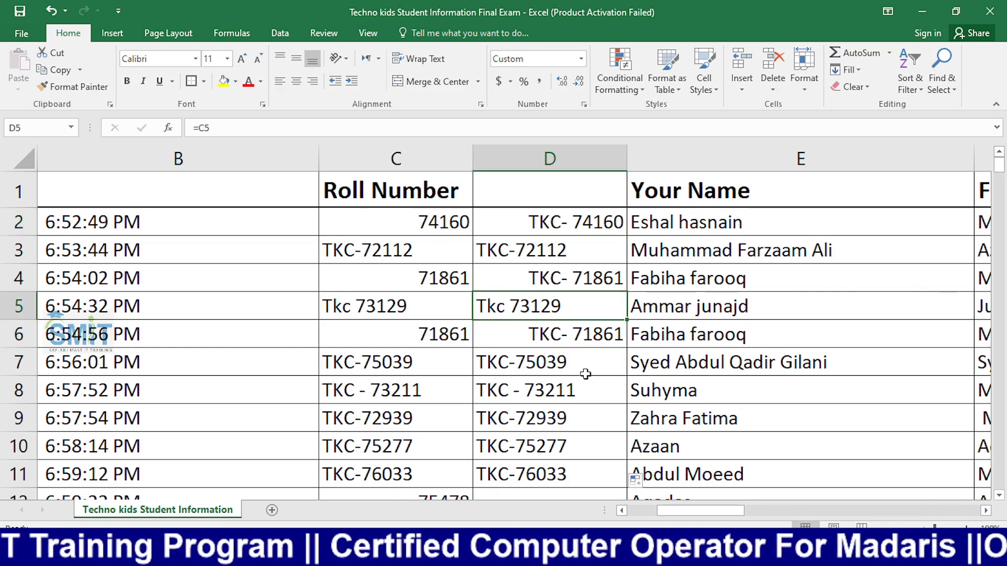
Extend the roll number reference formula from D11 down to D29
{"action": "scroll", "coordinate": [609, 377], "scroll_direction": "down", "scroll_amount": 2}
{"action": "left_click", "coordinate": [553, 300]}
{"action": "left_click_drag", "start_coordinate": [627, 313], "coordinate": [623, 392]}
{"action": "scroll", "coordinate": [551, 407], "scroll_direction": "down", "scroll_amount": 2}
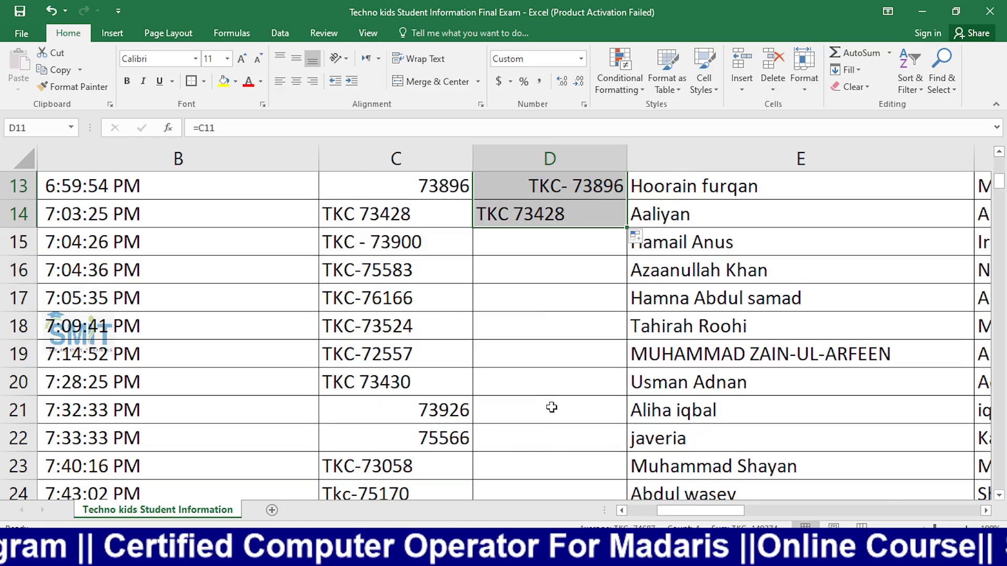
{"action": "scroll", "coordinate": [521, 387], "scroll_direction": "down", "scroll_amount": 3}
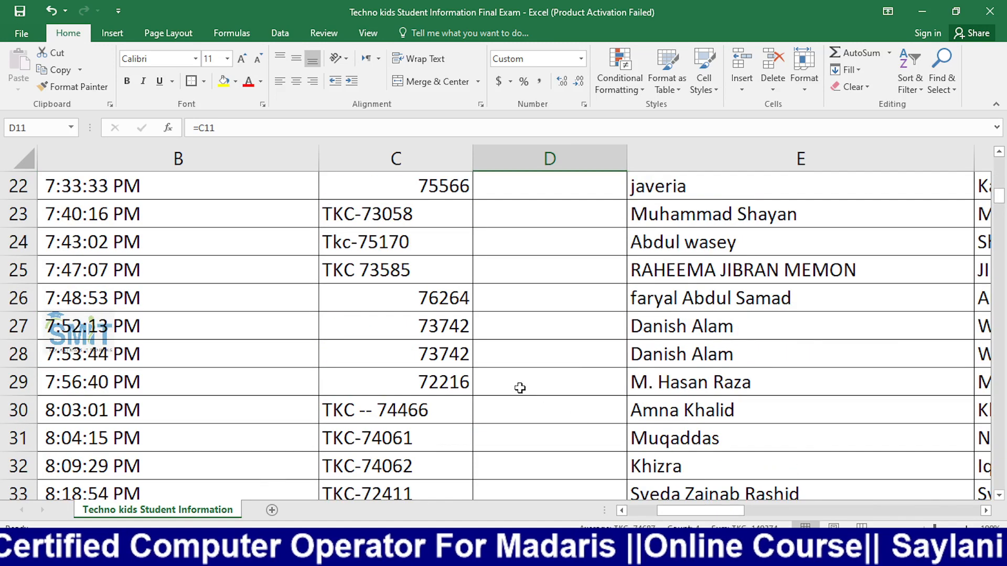
{"action": "scroll", "coordinate": [520, 388], "scroll_direction": "up", "scroll_amount": 3}
{"action": "left_click_drag", "start_coordinate": [627, 227], "coordinate": [575, 427]}
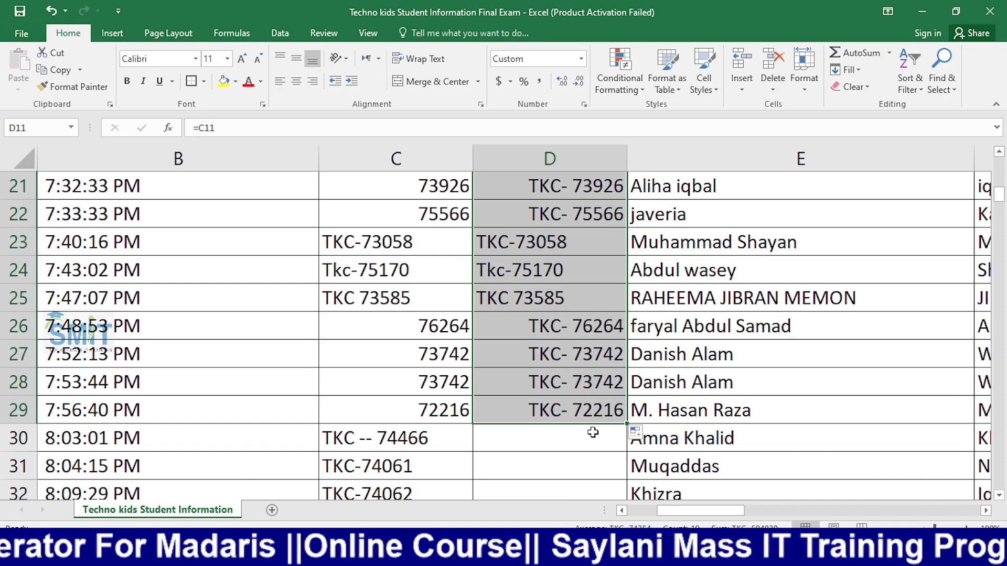
Compare the column D results with the Roll Number entries in rows 2 to 29 for number-only and prefixed records
{"action": "scroll", "coordinate": [592, 432], "scroll_direction": "up", "scroll_amount": 1}
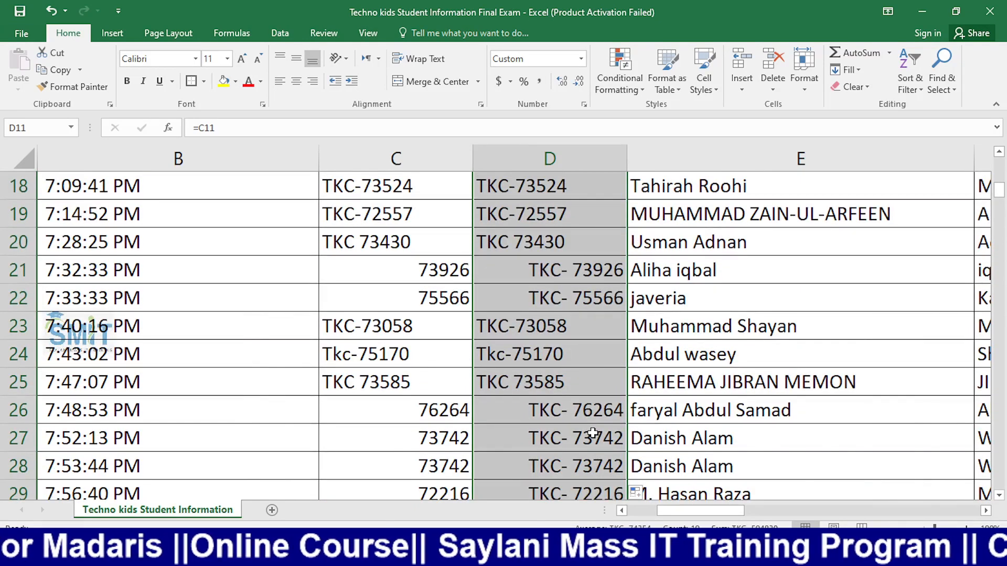
{"action": "scroll", "coordinate": [592, 432], "scroll_direction": "up", "scroll_amount": 1}
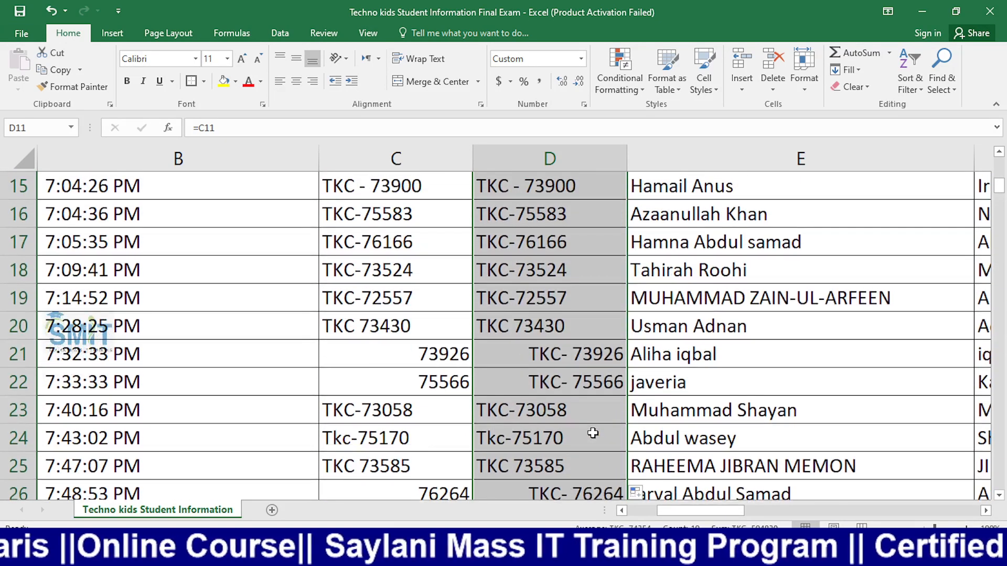
{"action": "scroll", "coordinate": [592, 432], "scroll_direction": "up", "scroll_amount": 2}
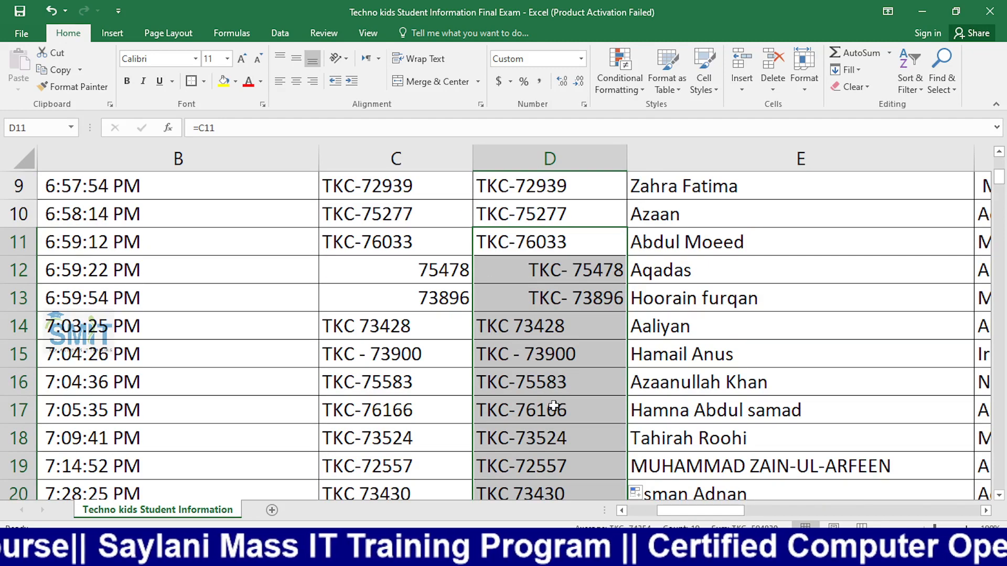
{"action": "scroll", "coordinate": [477, 304], "scroll_direction": "up", "scroll_amount": 2}
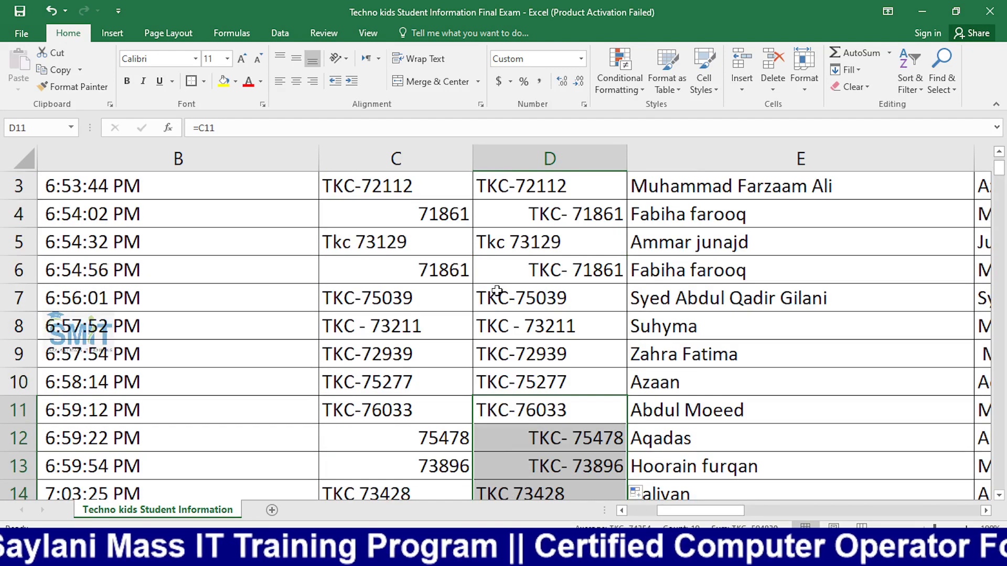
{"action": "scroll", "coordinate": [537, 336], "scroll_direction": "down", "scroll_amount": 8}
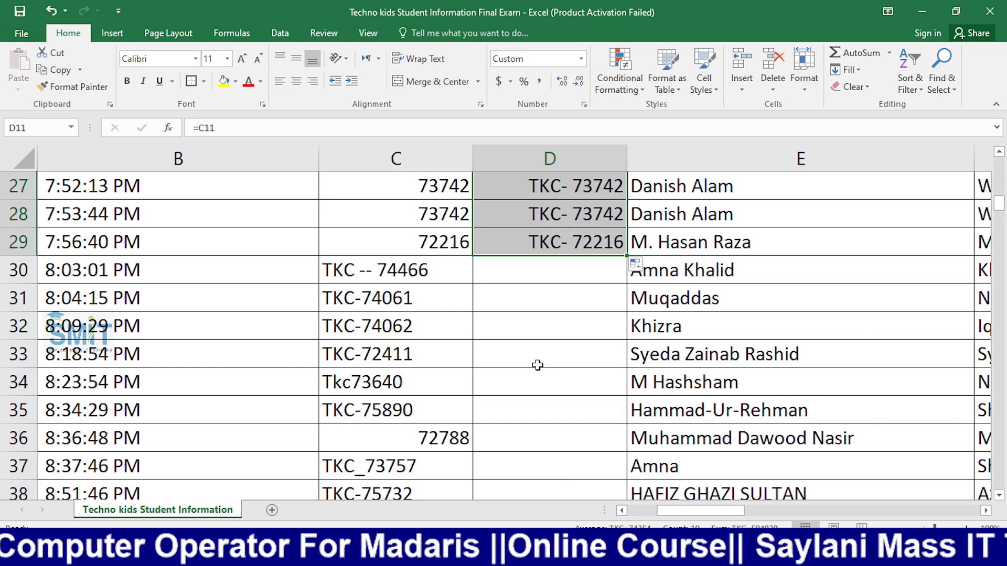
{"action": "scroll", "coordinate": [538, 365], "scroll_direction": "up", "scroll_amount": 9}
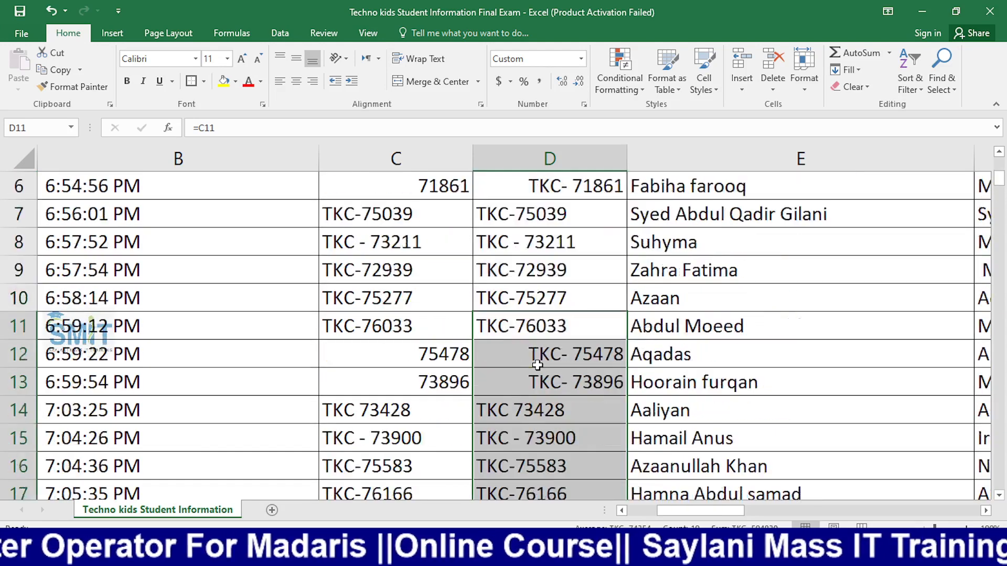
{"action": "left_click", "coordinate": [548, 329]}
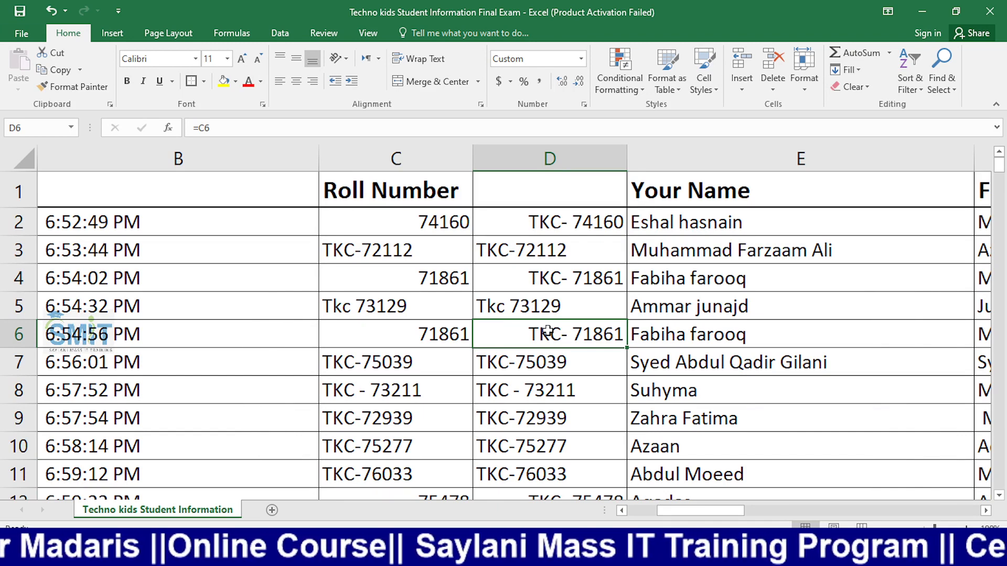
{"action": "left_click", "coordinate": [547, 356]}
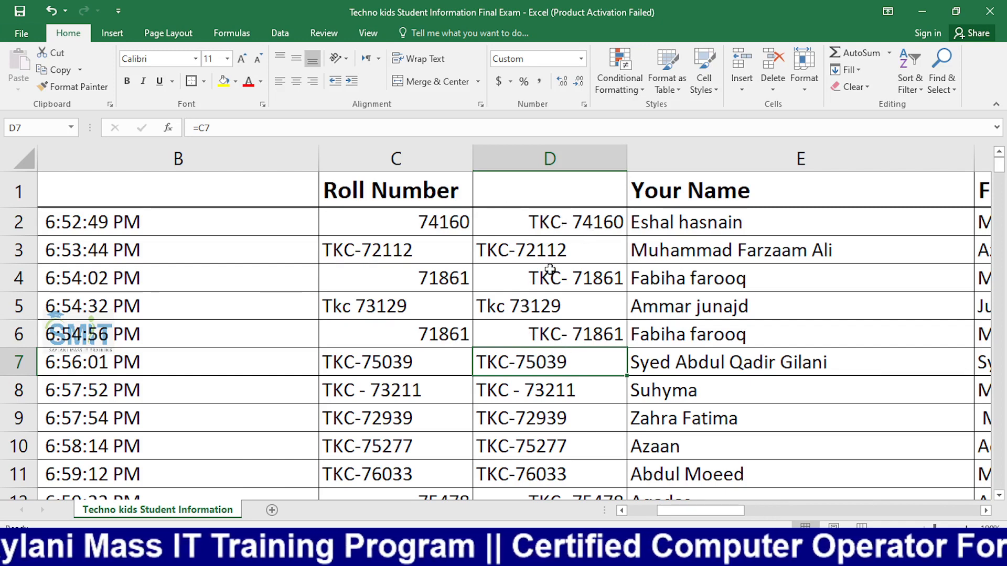
Undo the formula fills, the TKC- number format and the column inserted before Your Name
{"action": "key", "text": "ctrl+z"}
{"action": "key", "text": "ctrl+z"}
{"action": "key", "text": "ctrl+z"}
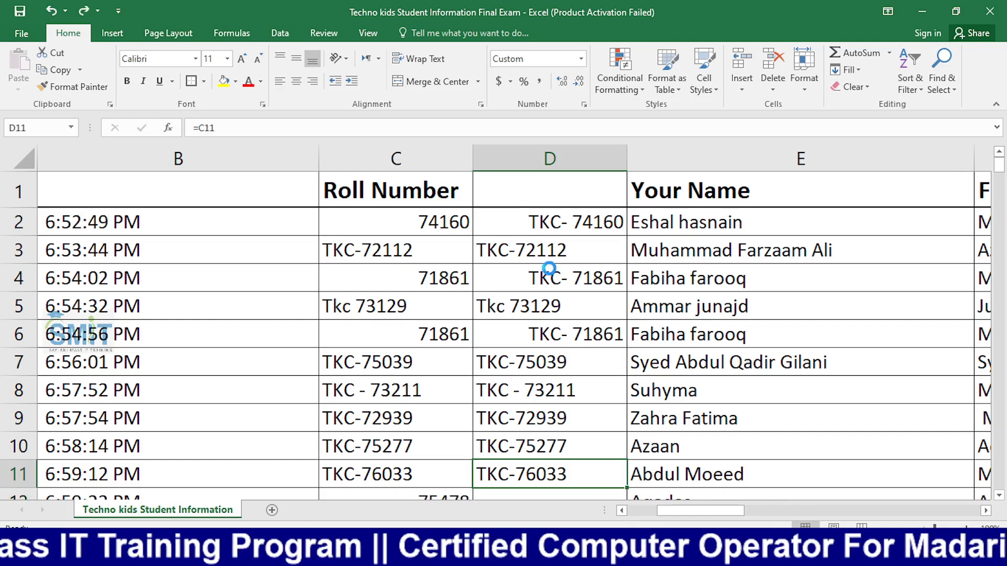
{"action": "key", "text": "ctrl+z"}
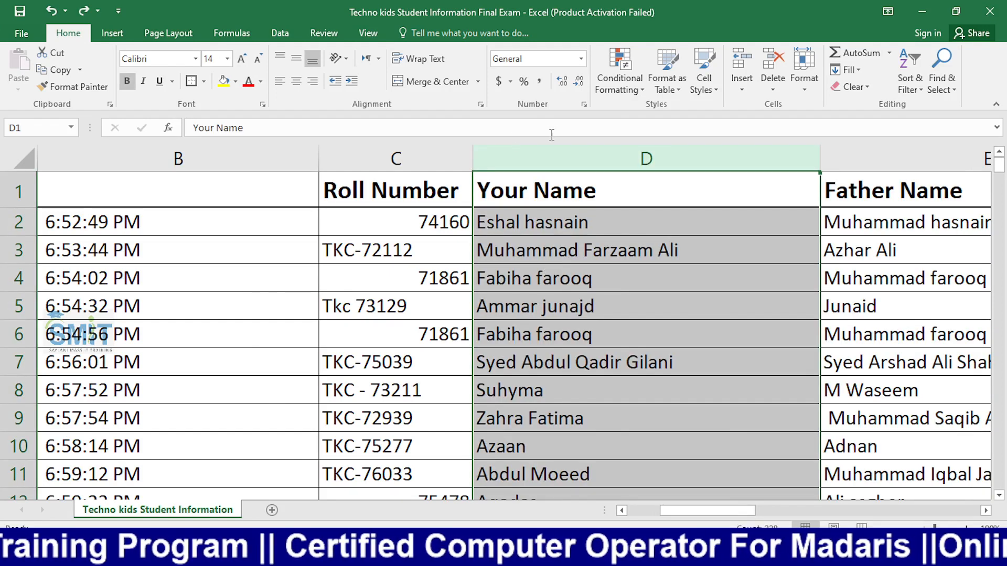
Insert a blank column D between Roll Number and Your Name, and select D2
{"action": "left_click", "coordinate": [565, 157]}
{"action": "right_click", "coordinate": [567, 159]}
{"action": "left_click", "coordinate": [659, 267]}
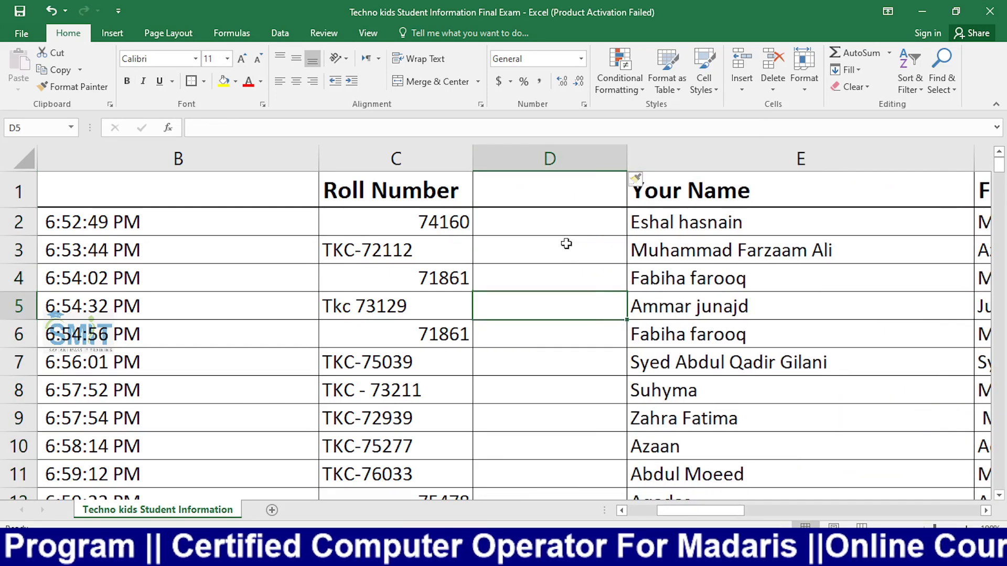
{"action": "left_click", "coordinate": [567, 227]}
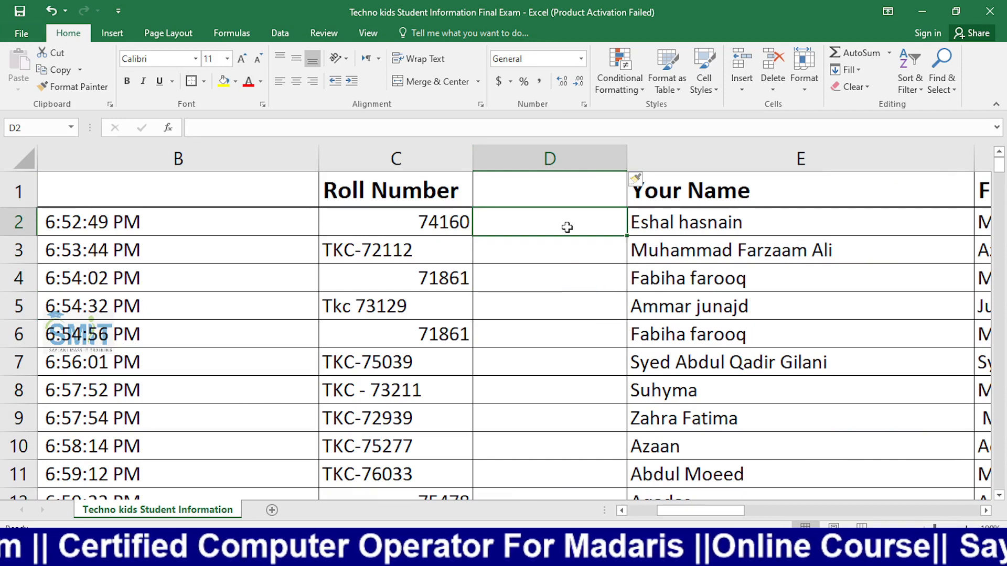
{"action": "key", "text": "alt+Tab"}
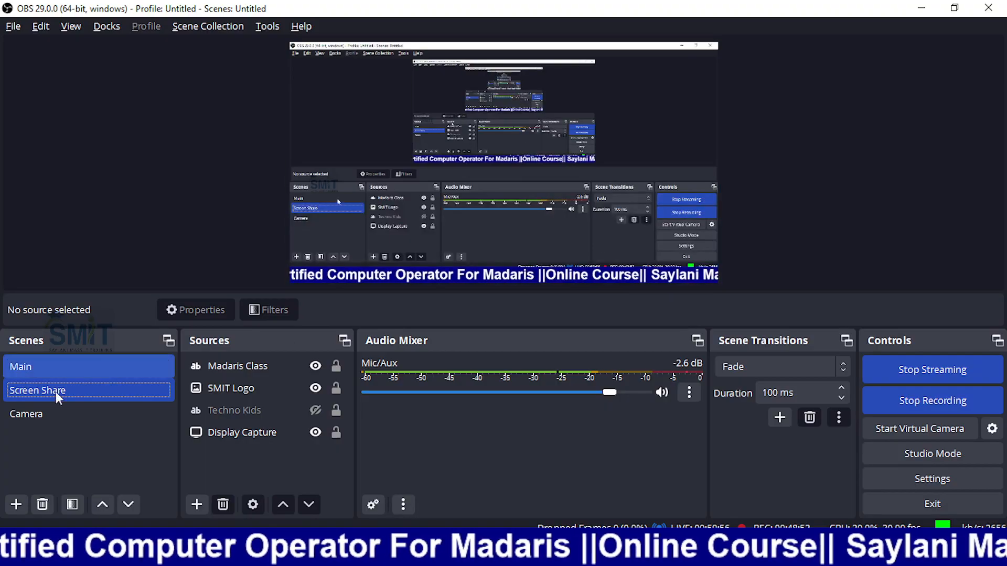
{"action": "left_click", "coordinate": [27, 426]}
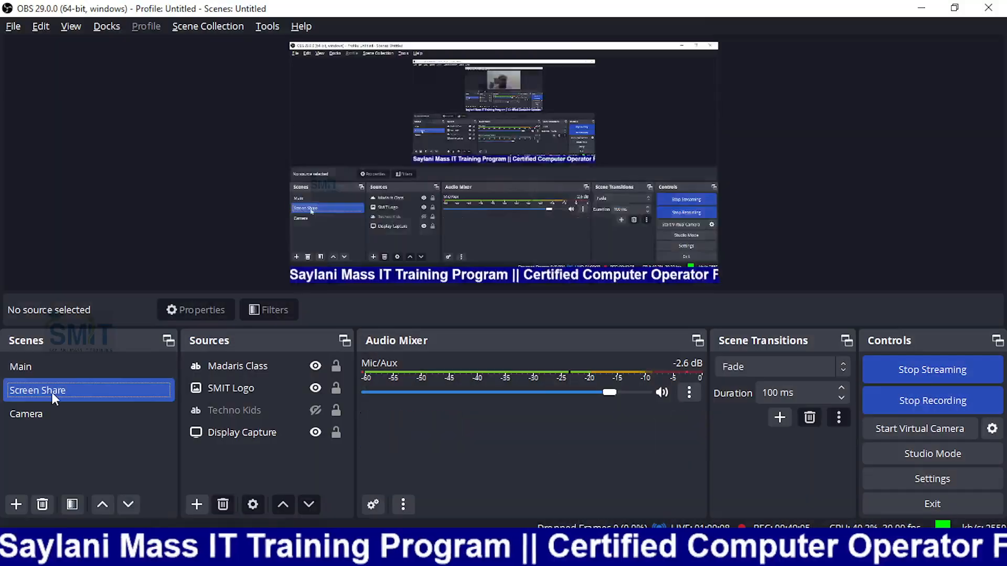
{"action": "key", "text": "alt+Tab"}
Extract the last five characters of the roll number with =RIGHT(C2,5) in D2, and fill it down all records
{"action": "type", "text": "=le"}
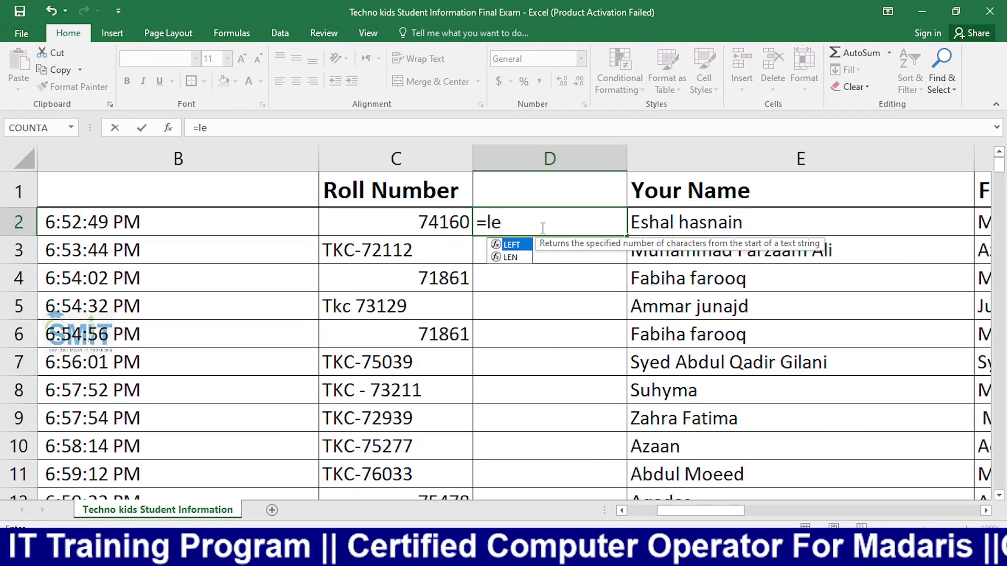
{"action": "key", "text": "BackSpace"}
{"action": "key", "text": "BackSpace"}
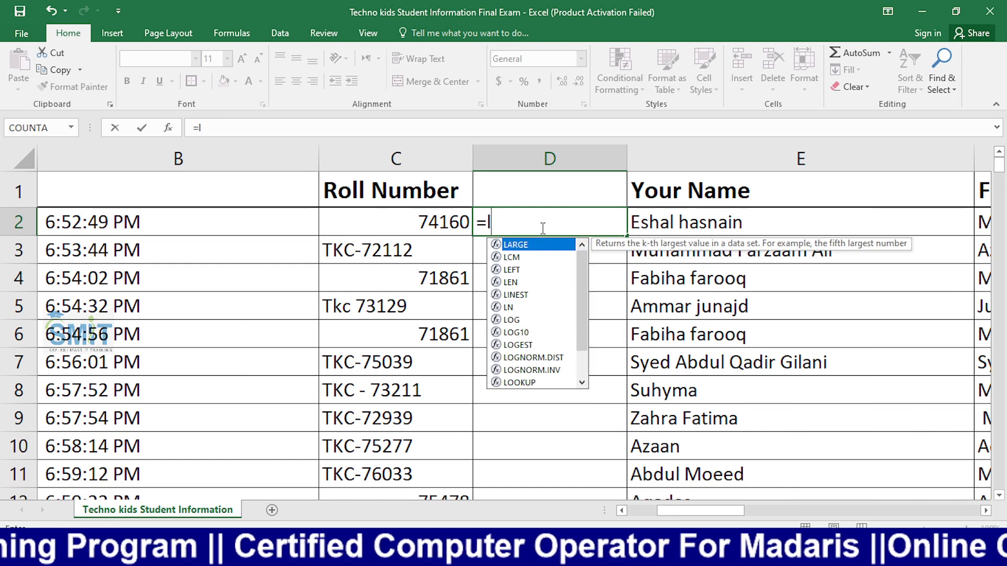
{"action": "type", "text": "ri"}
{"action": "key", "text": "Tab"}
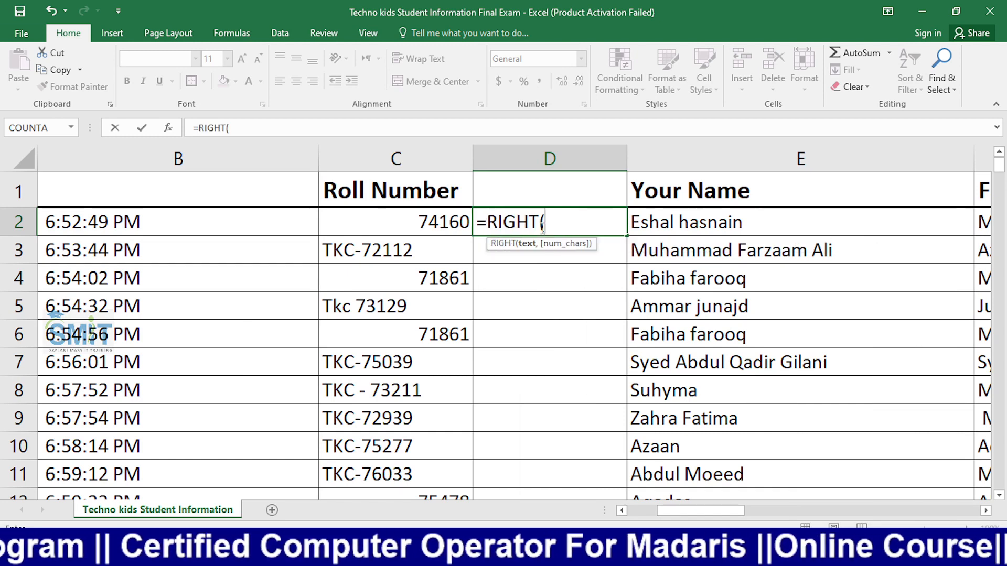
{"action": "key", "text": "Left"}
{"action": "type", "text": ","}
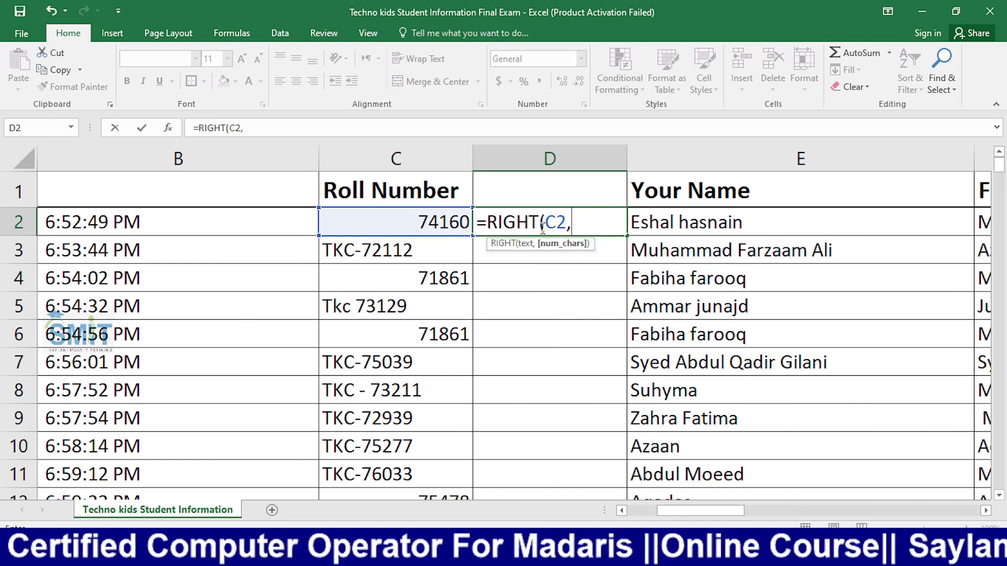
{"action": "type", "text": "5"}
{"action": "key", "text": "Return"}
{"action": "left_click", "coordinate": [573, 231]}
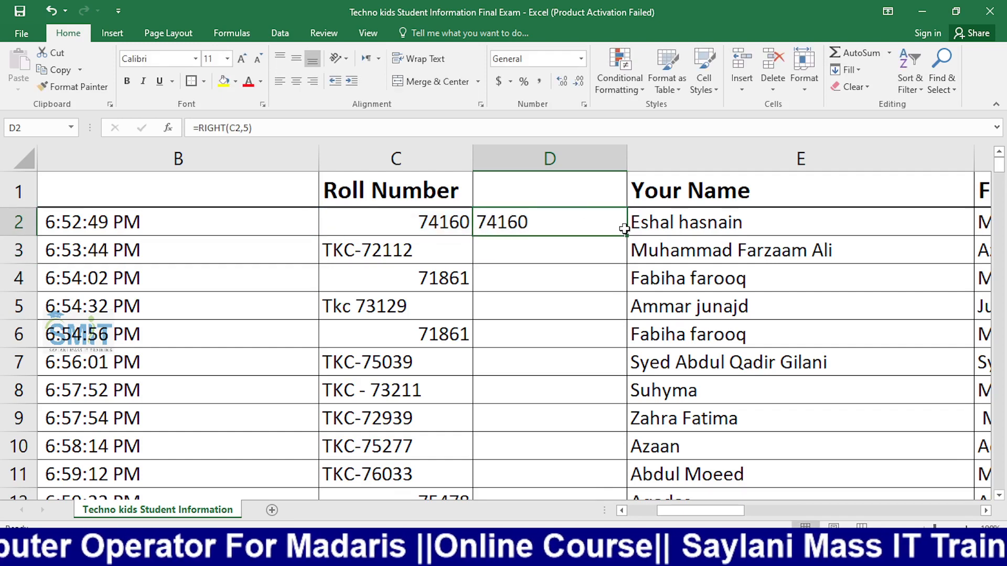
{"action": "double_click", "coordinate": [628, 237]}
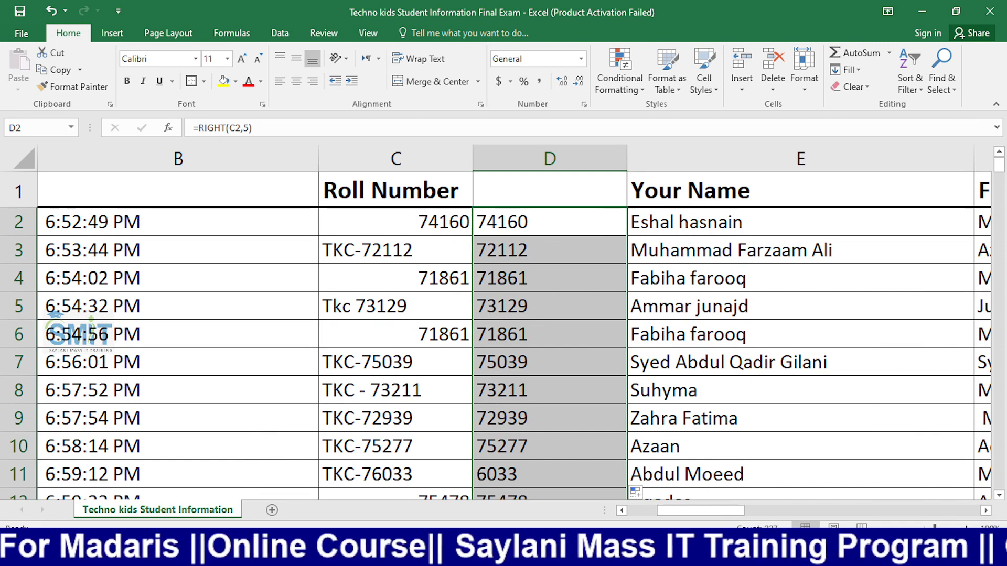
Remove the trailing space from the roll number in C11 and check the extracted numbers in the rows below
{"action": "double_click", "coordinate": [452, 475]}
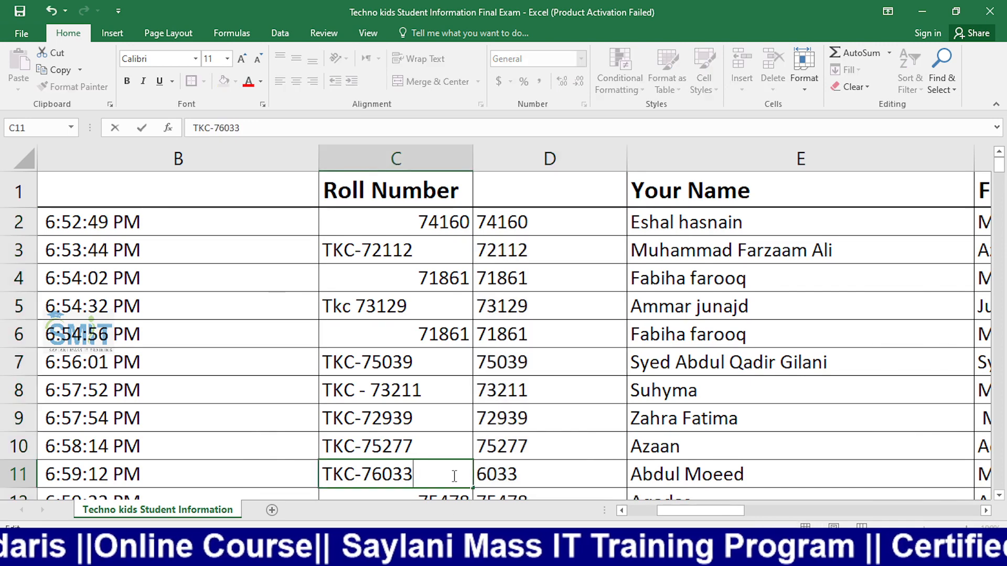
{"action": "key", "text": "Return"}
{"action": "scroll", "coordinate": [541, 397], "scroll_direction": "down", "scroll_amount": 3}
{"action": "scroll", "coordinate": [541, 397], "scroll_direction": "down", "scroll_amount": 4}
{"action": "scroll", "coordinate": [541, 397], "scroll_direction": "up", "scroll_amount": 7}
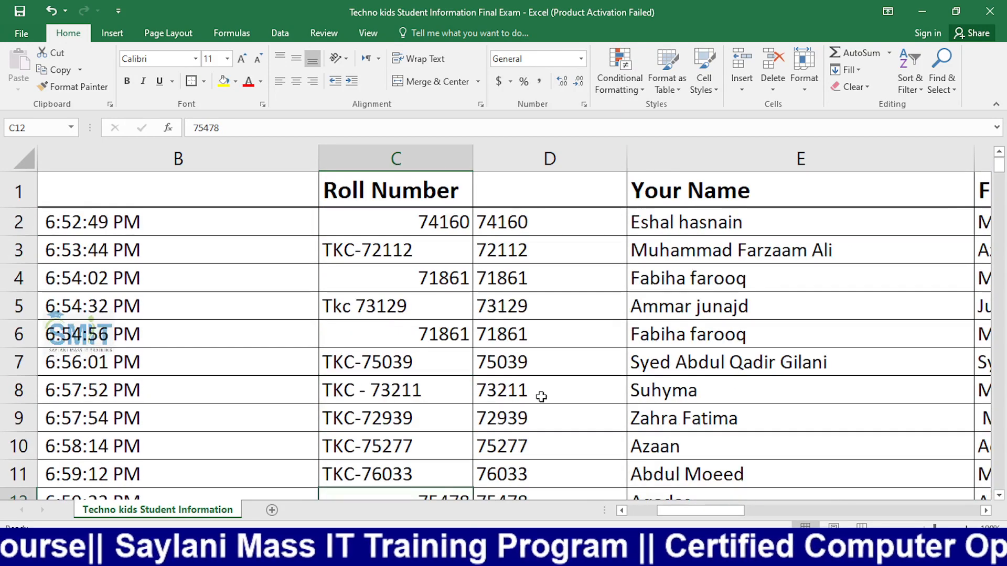
Insert a blank column E before Your Name and enter the prefix TKC- in E2
{"action": "right_click", "coordinate": [671, 159]}
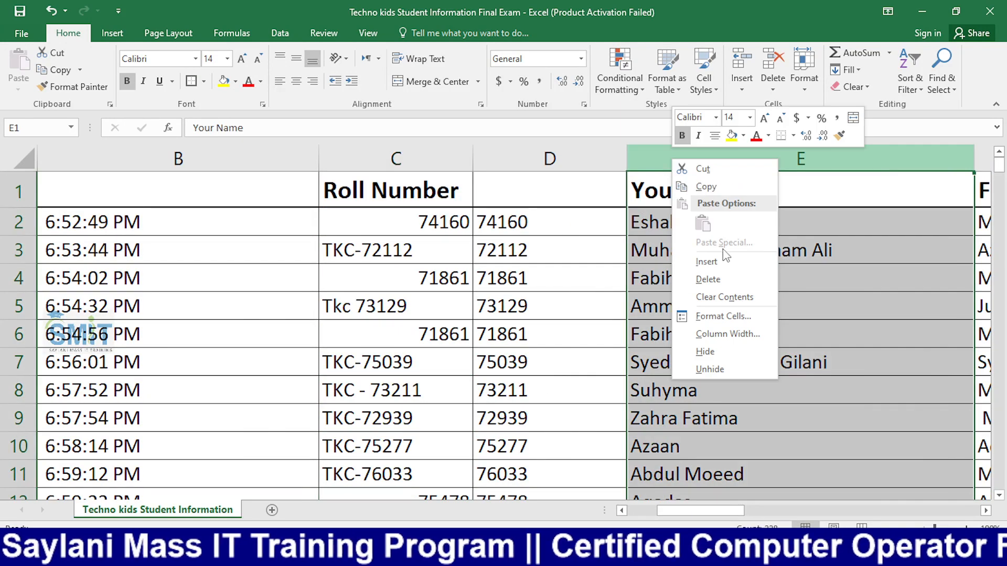
{"action": "left_click", "coordinate": [687, 262]}
{"action": "left_click", "coordinate": [675, 248]}
{"action": "left_click", "coordinate": [667, 221]}
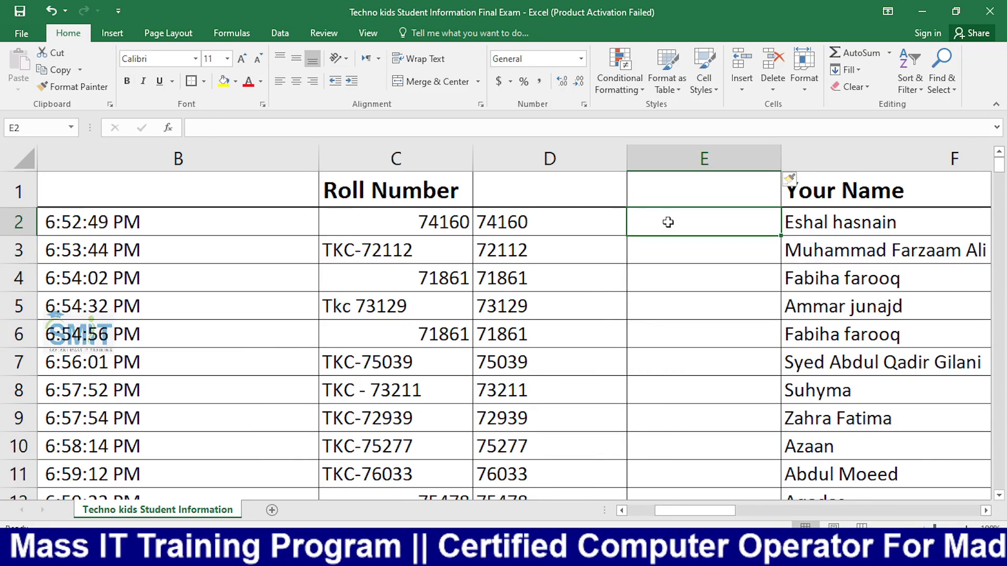
{"action": "type", "text": "T"}
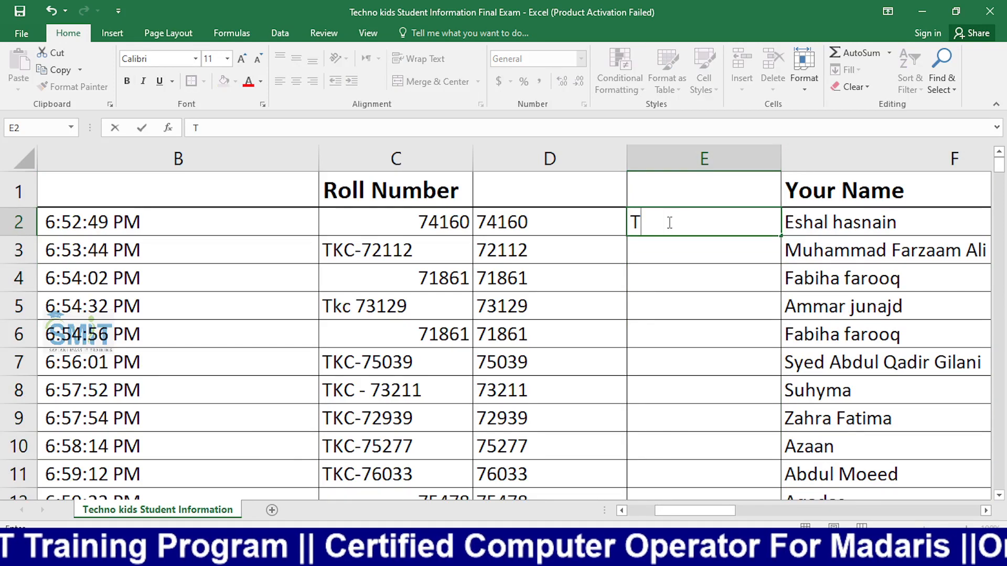
{"action": "type", "text": "KC-"}
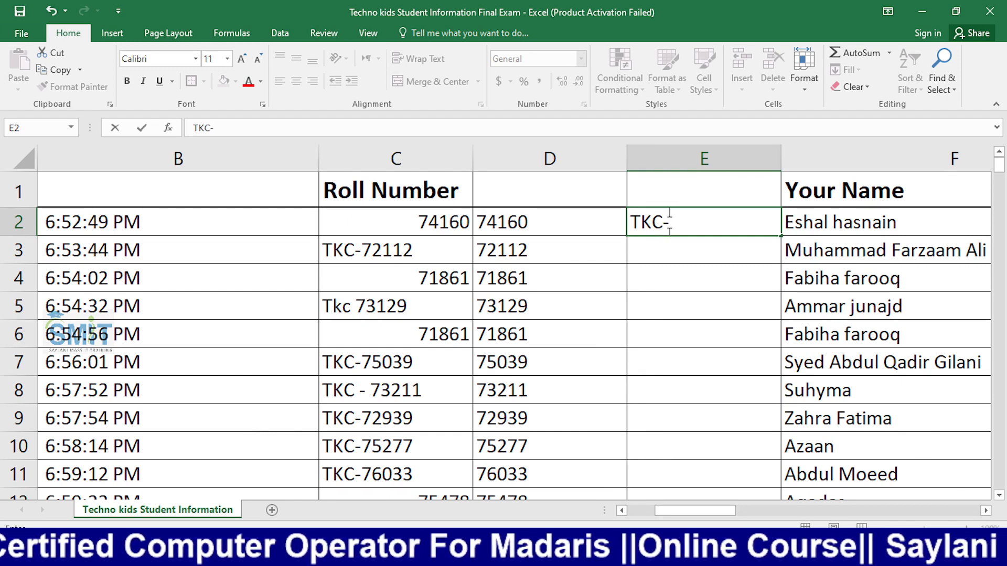
Insert another blank column F between the prefix column and Your Name, and select F2
{"action": "right_click", "coordinate": [850, 156]}
{"action": "left_click", "coordinate": [887, 261]}
{"action": "left_click", "coordinate": [694, 304]}
{"action": "left_click", "coordinate": [585, 221]}
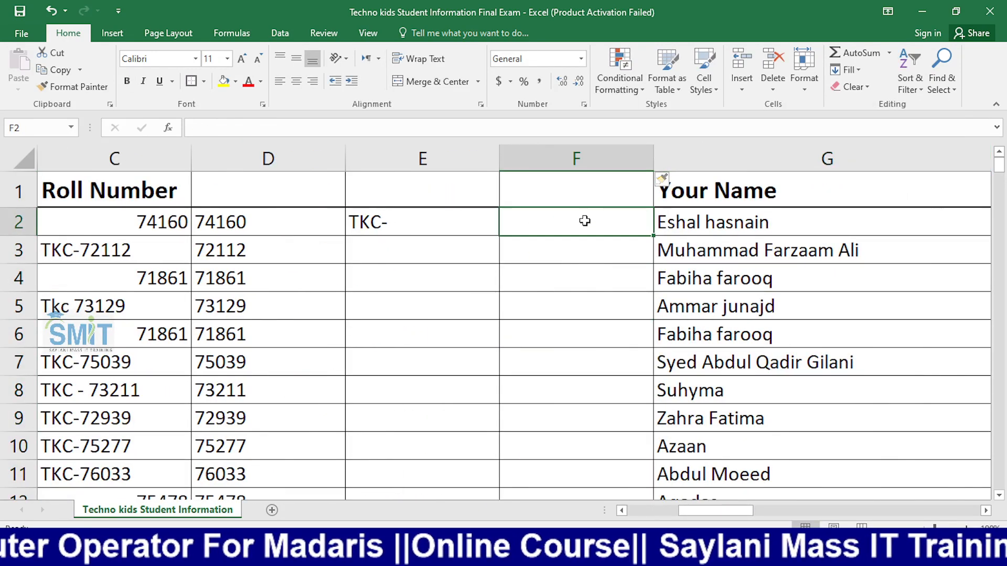
Join the prefix and the extracted number with =CONCATENATE(E2,D2) in F2, and fill it down all records
{"action": "type", "text": "="}
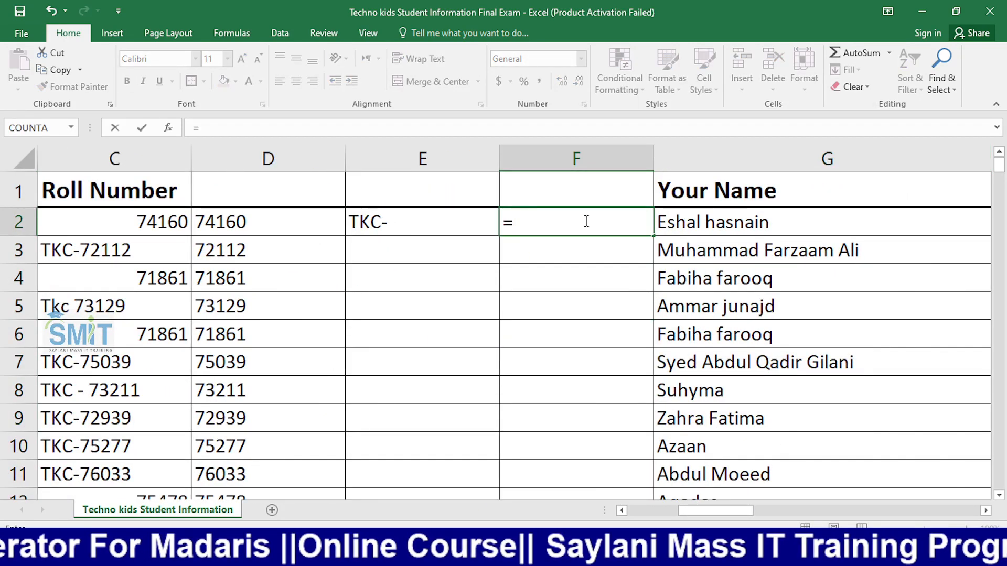
{"action": "type", "text": "con"}
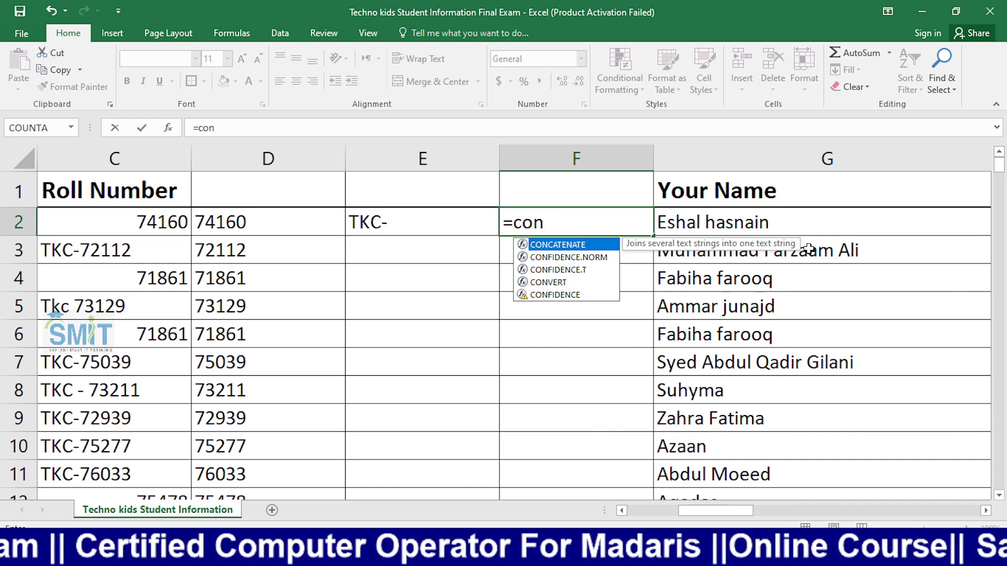
{"action": "key", "text": "Tab"}
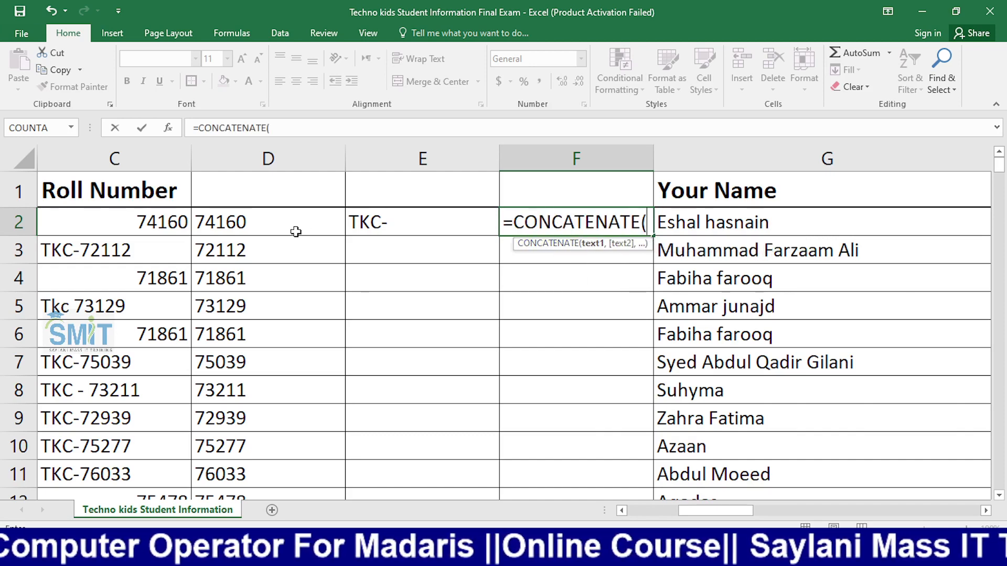
{"action": "left_click", "coordinate": [432, 225]}
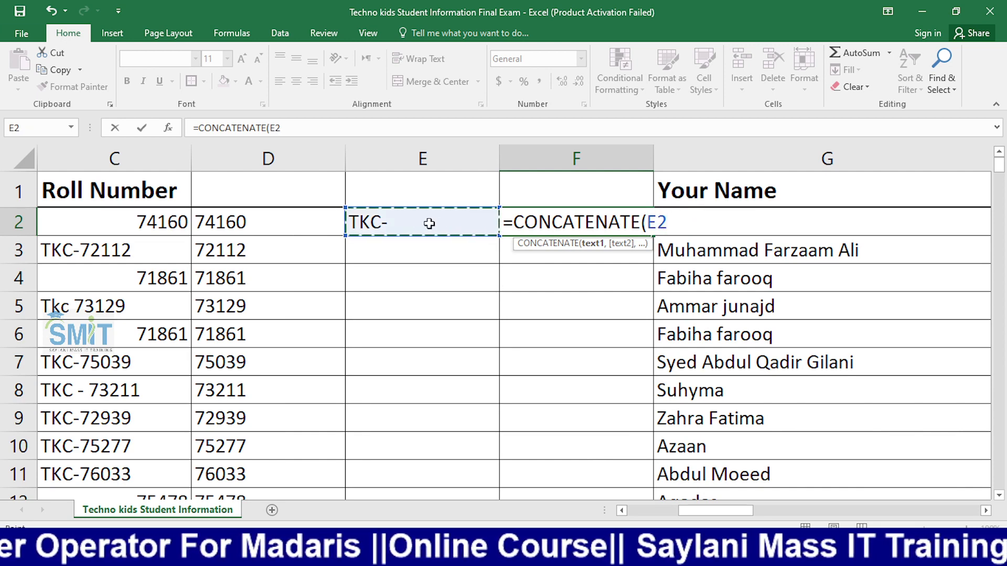
{"action": "type", "text": ","}
{"action": "left_click", "coordinate": [303, 227]}
{"action": "key", "text": "Return"}
{"action": "left_click", "coordinate": [570, 226]}
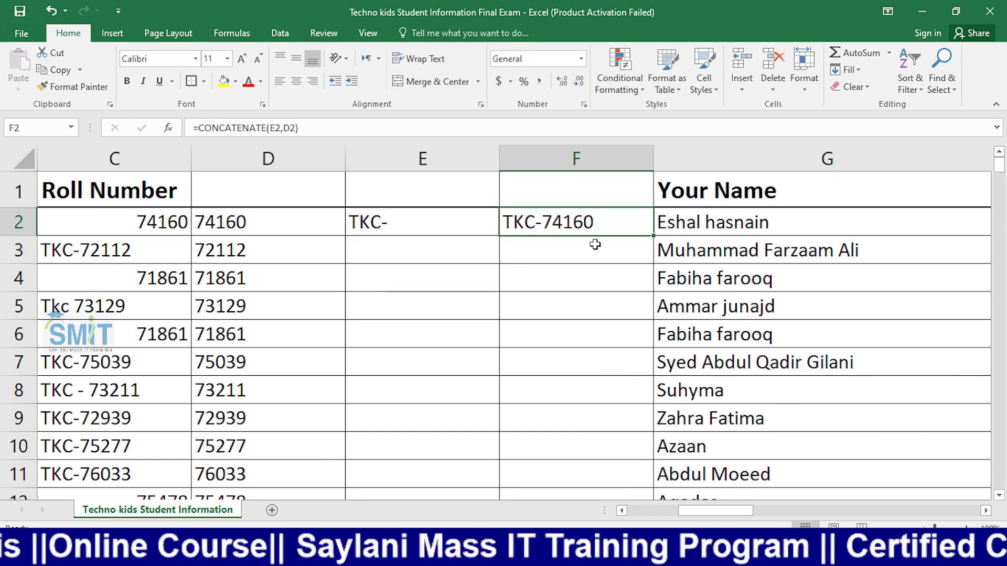
{"action": "double_click", "coordinate": [653, 237]}
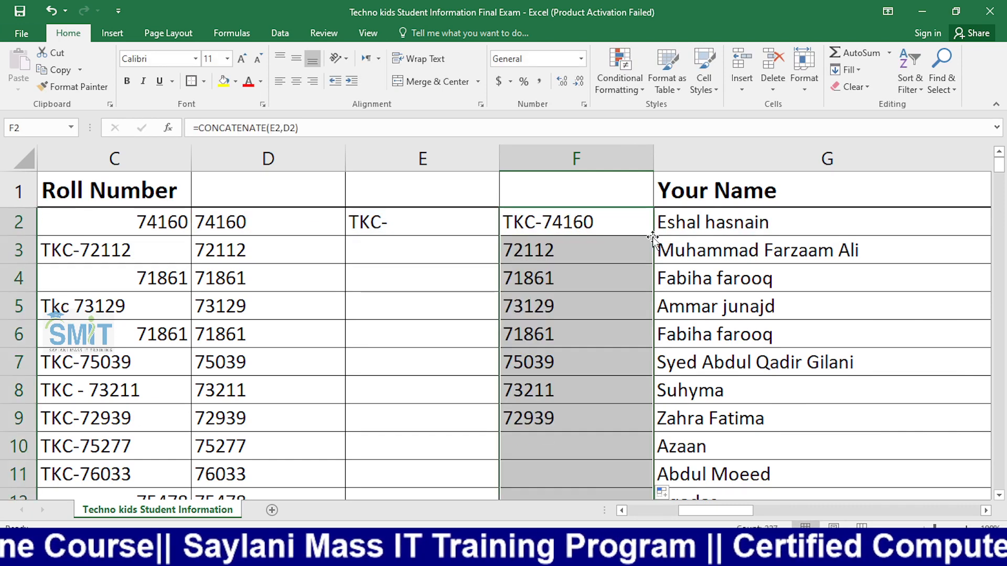
Fill the TKC- prefix from E2 down all records and check the joined roll numbers in column F
{"action": "left_click", "coordinate": [465, 221]}
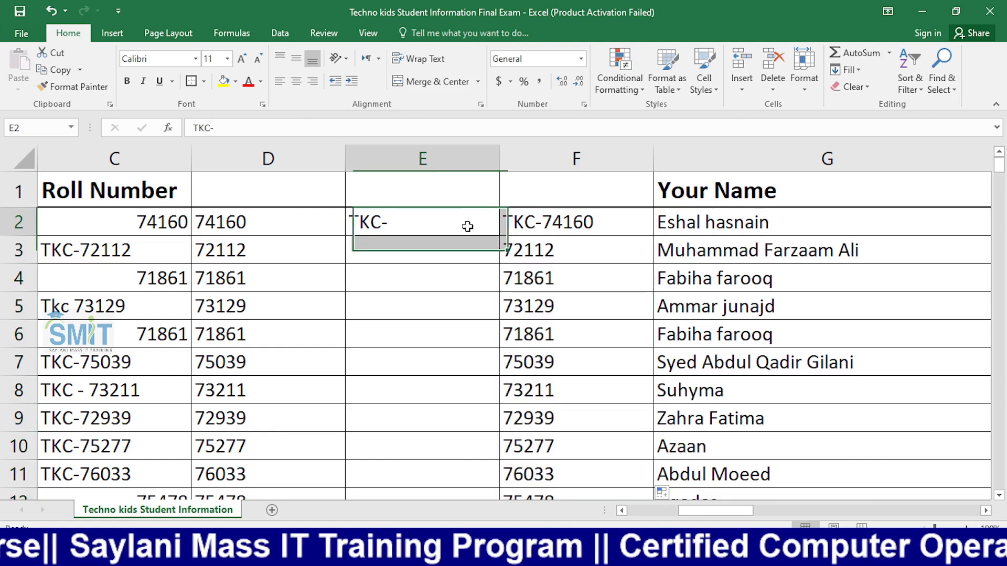
{"action": "double_click", "coordinate": [499, 235]}
{"action": "left_click", "coordinate": [608, 230]}
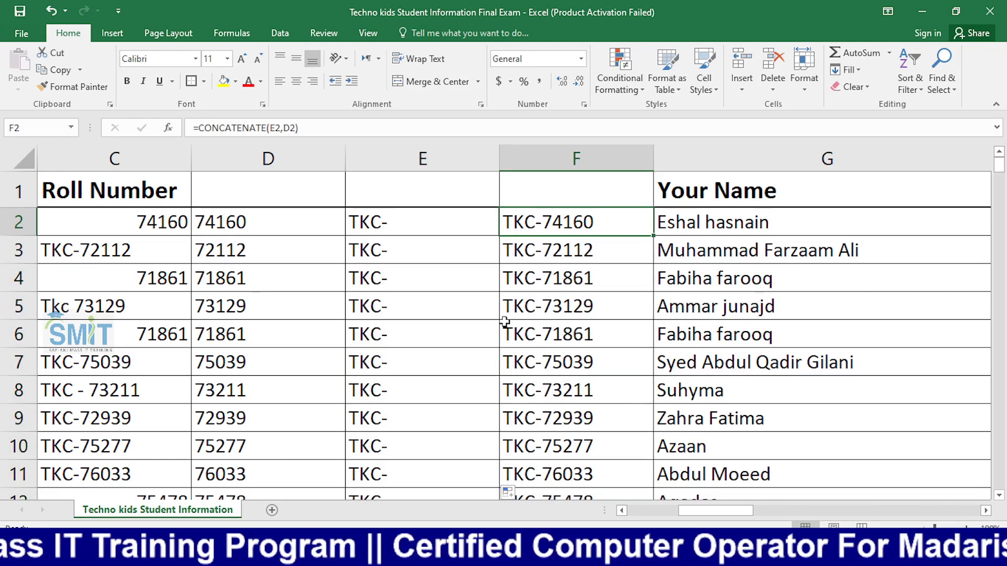
{"action": "left_click", "coordinate": [592, 267]}
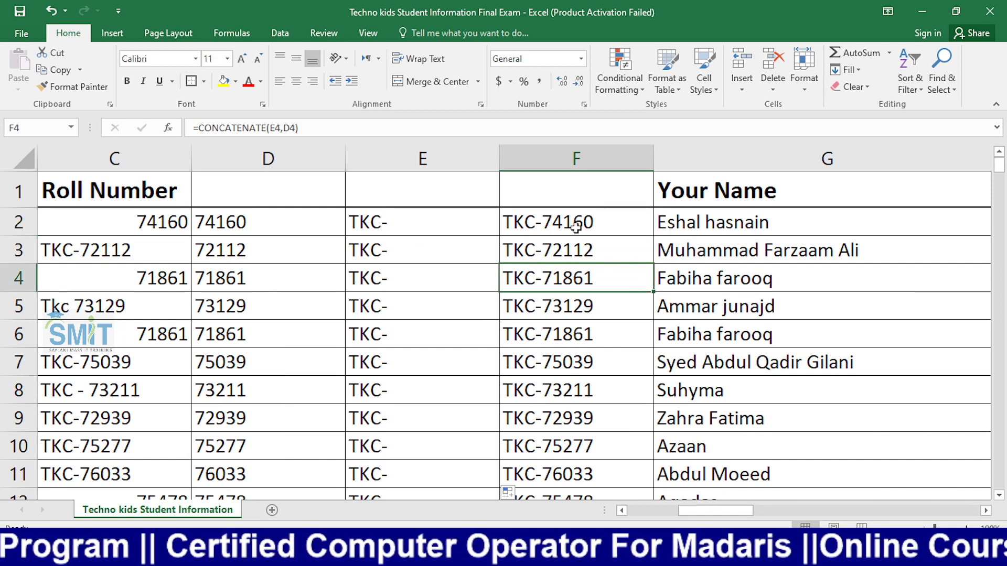
{"action": "left_click", "coordinate": [521, 223]}
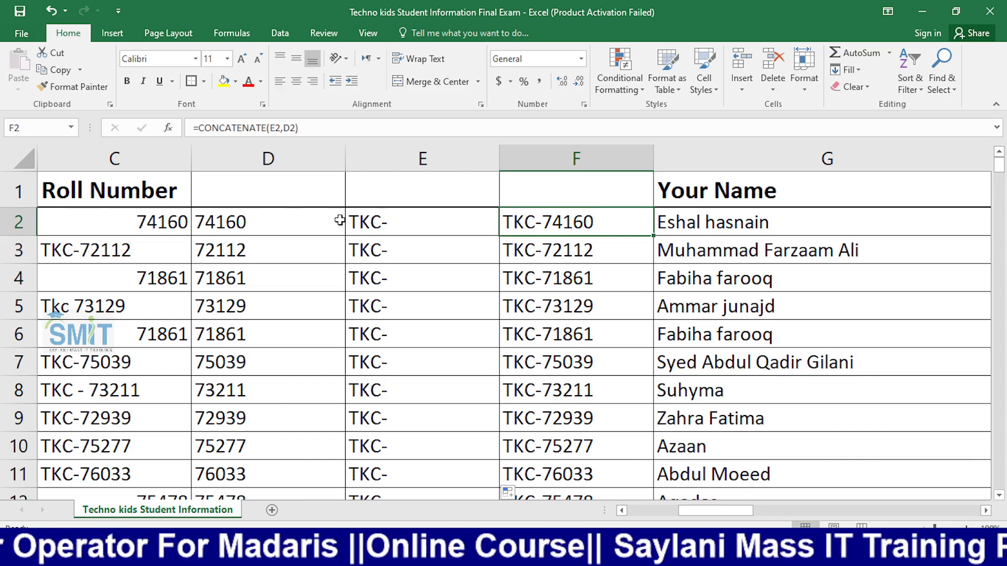
Clear the contents of the helper columns D, E and F, keeping the blank columns in place
{"action": "left_click", "coordinate": [313, 222]}
{"action": "left_click", "coordinate": [310, 153]}
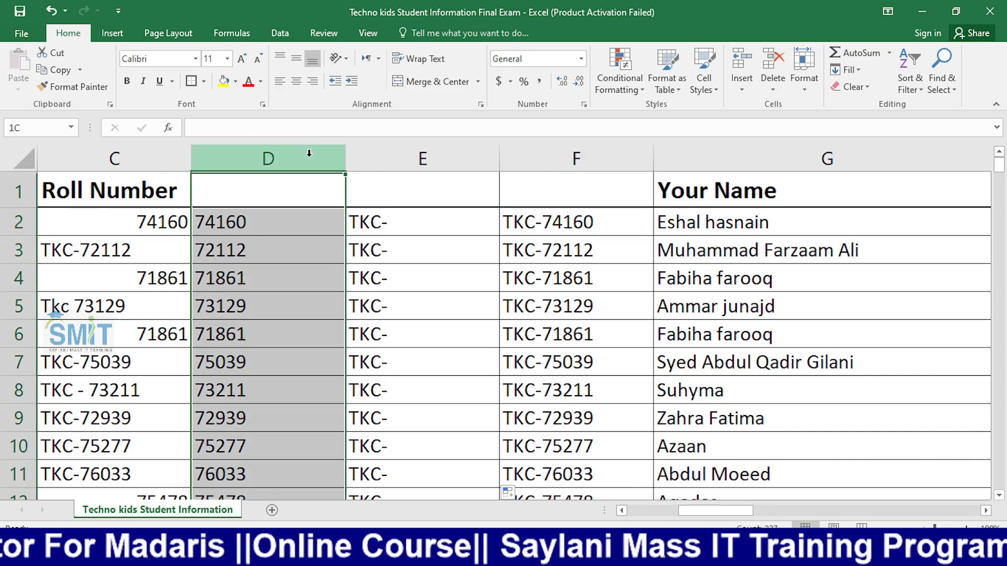
{"action": "key", "text": "Delete"}
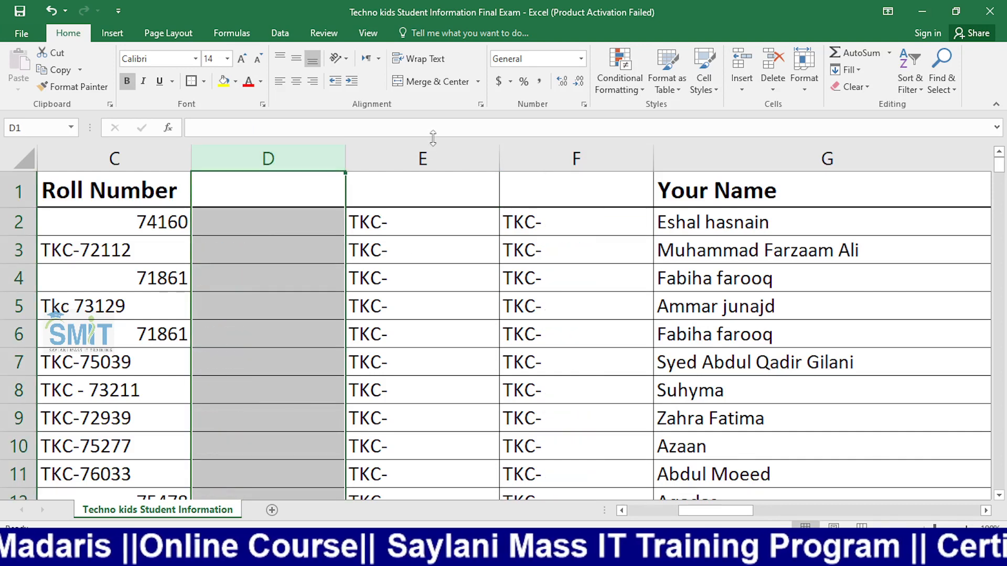
{"action": "left_click", "coordinate": [446, 157]}
{"action": "left_click_drag", "start_coordinate": [445, 158], "coordinate": [530, 155]}
{"action": "key", "text": "Delete"}
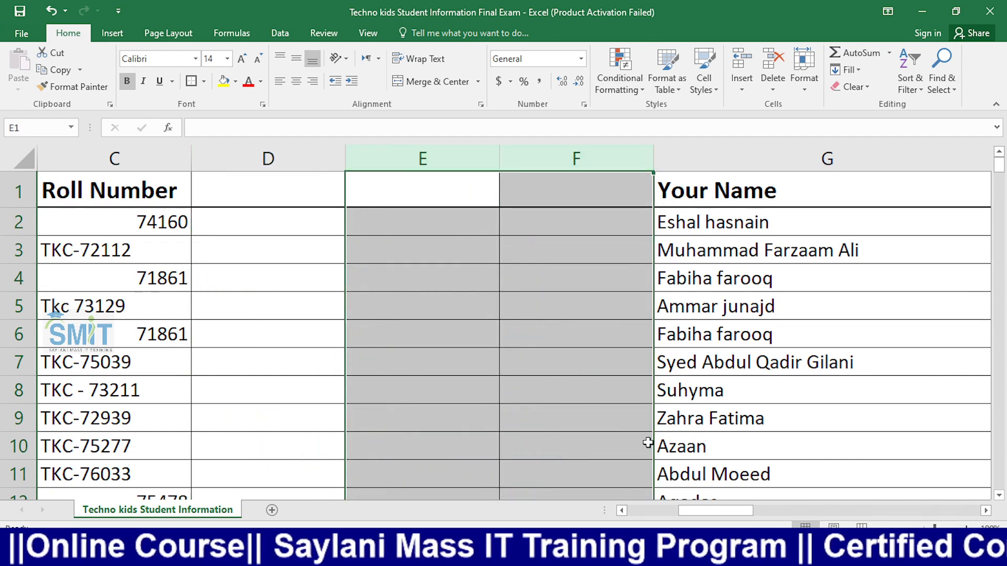
Start a CONCATENATE formula in D2 with the literal text "TKC-" as its first argument
{"action": "left_click_drag", "start_coordinate": [730, 507], "coordinate": [704, 508]}
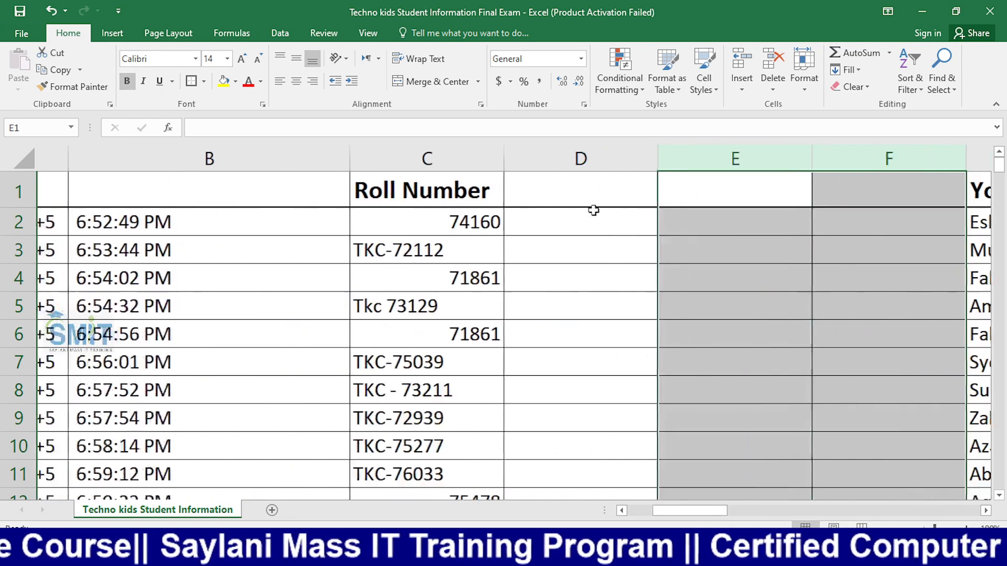
{"action": "left_click", "coordinate": [593, 215]}
{"action": "type", "text": "="}
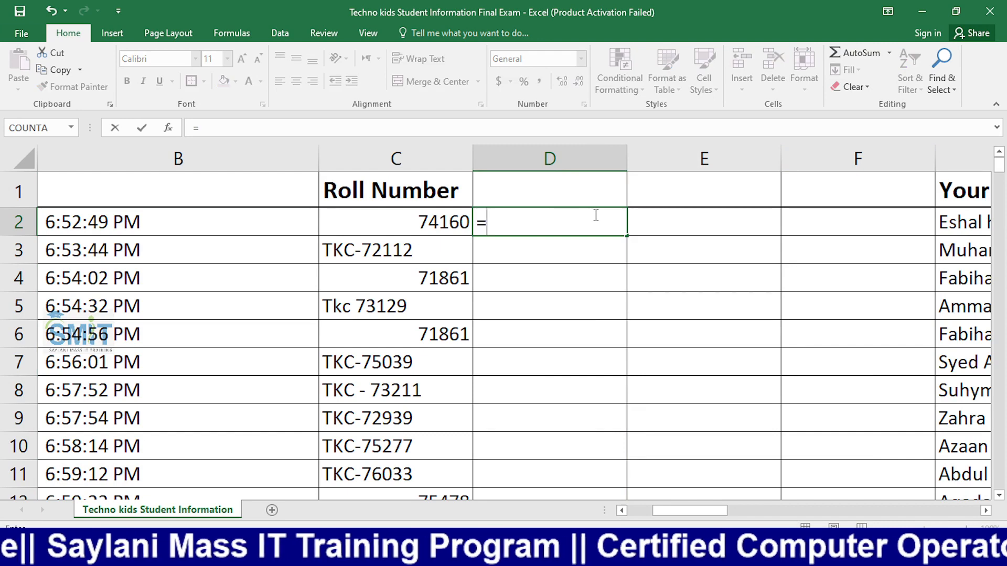
{"action": "type", "text": "con"}
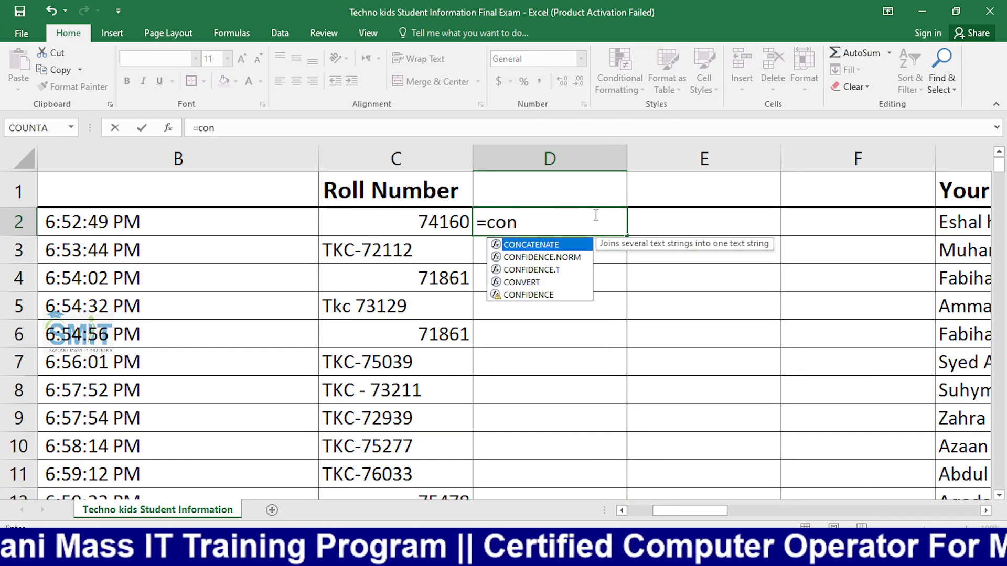
{"action": "key", "text": "Tab"}
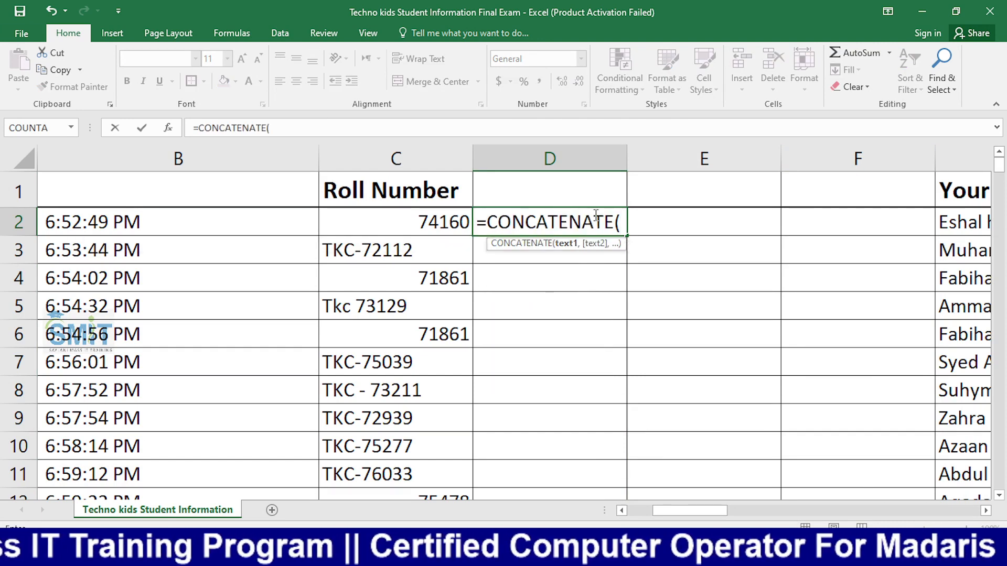
{"action": "type", "text": "\"TKC"}
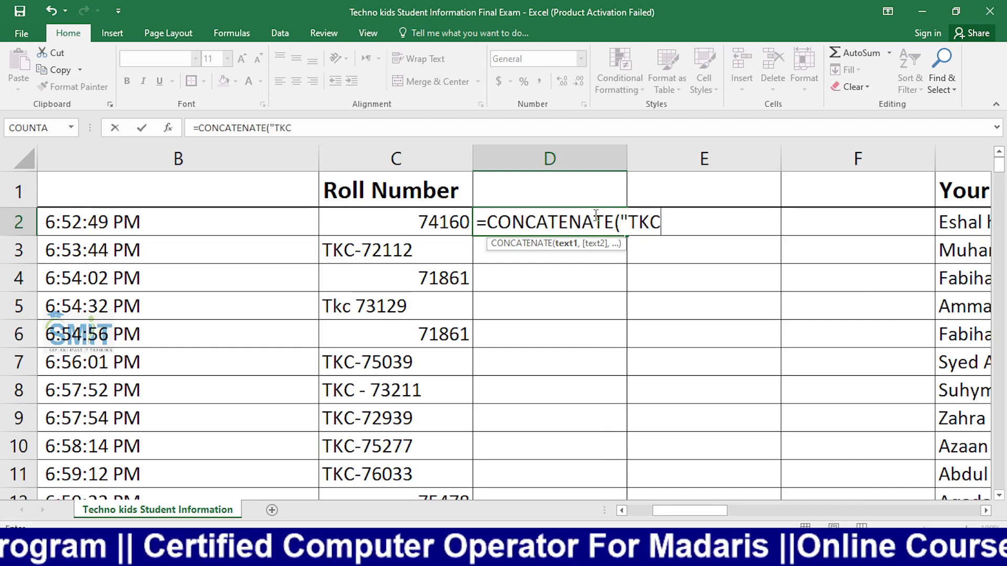
{"action": "type", "text": "-"}
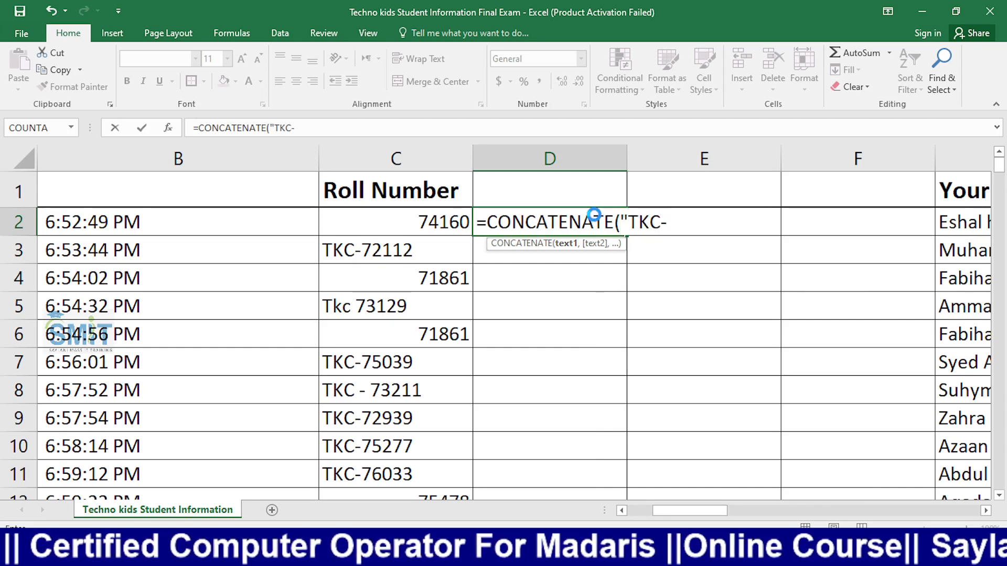
{"action": "key", "text": "Return"}
{"action": "key", "text": "Escape"}
{"action": "key", "text": "Escape"}
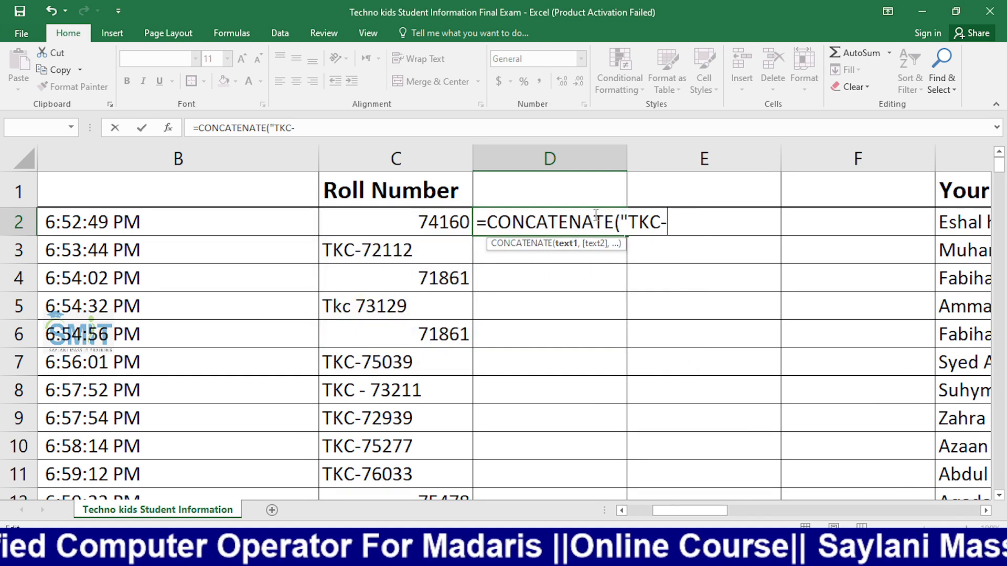
{"action": "type", "text": ","}
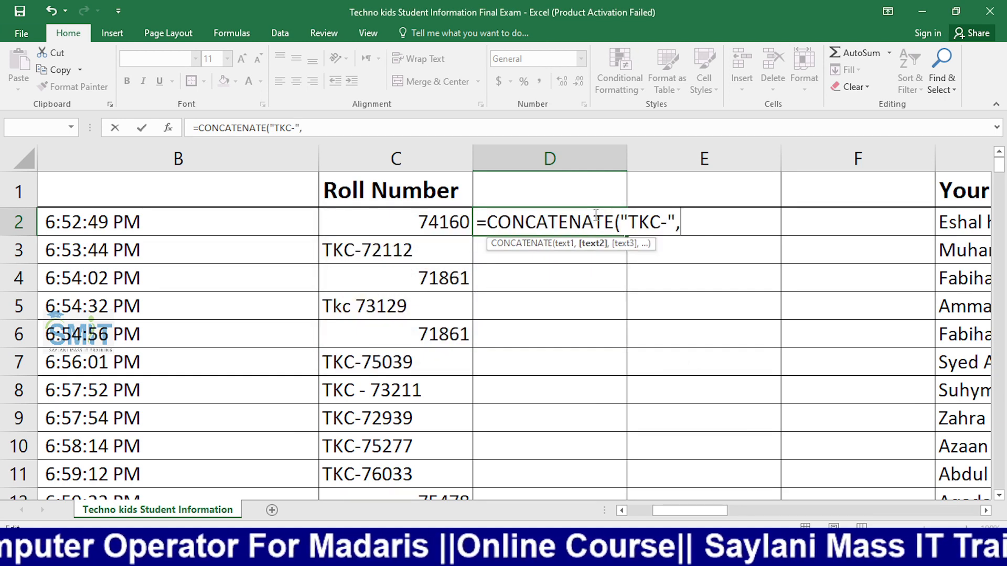
Complete the D2 formula with RIGHT(C2,10) as the second argument, and fill it down all records
{"action": "type", "text": "ri"}
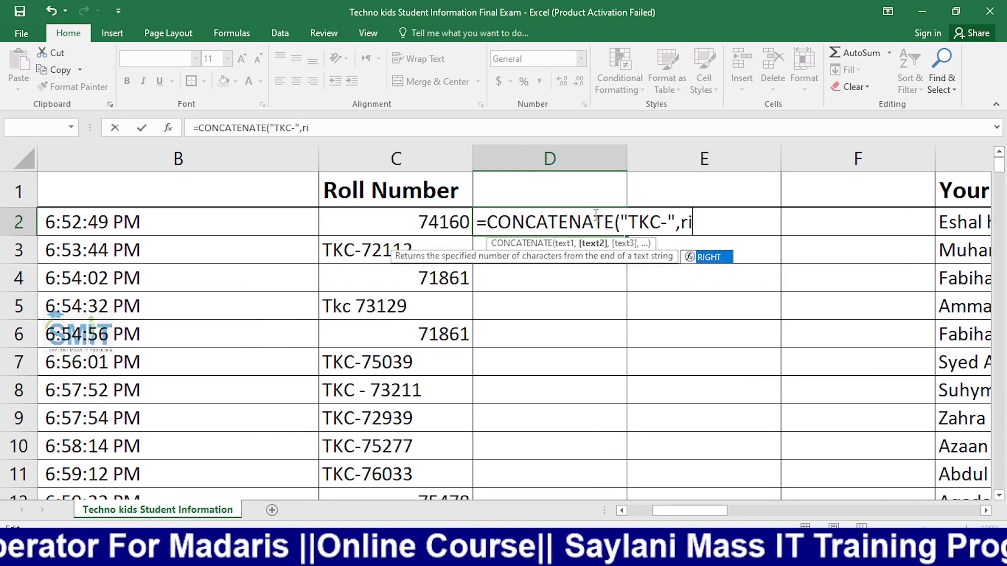
{"action": "key", "text": "Tab"}
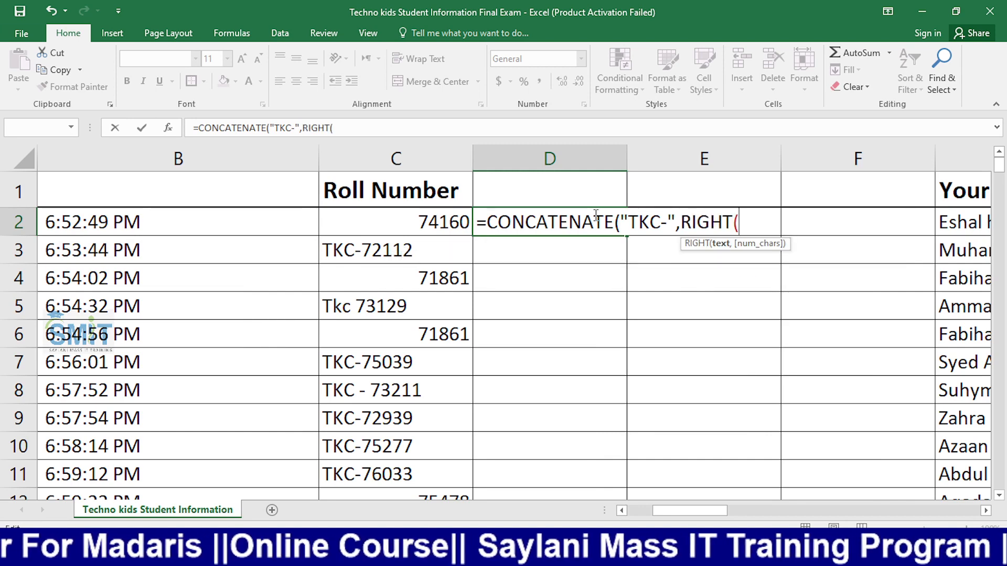
{"action": "left_click", "coordinate": [439, 221]}
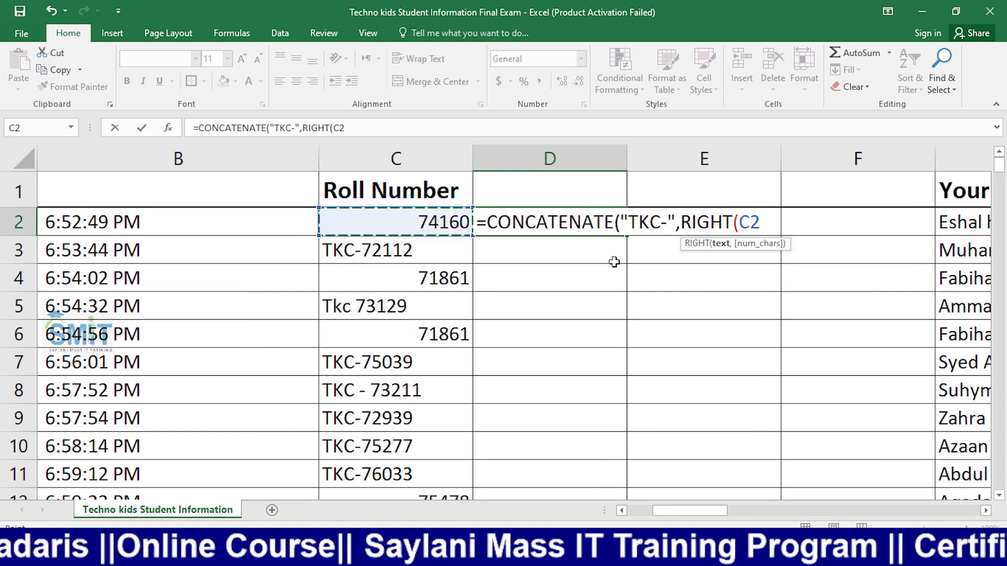
{"action": "type", "text": ",10)"}
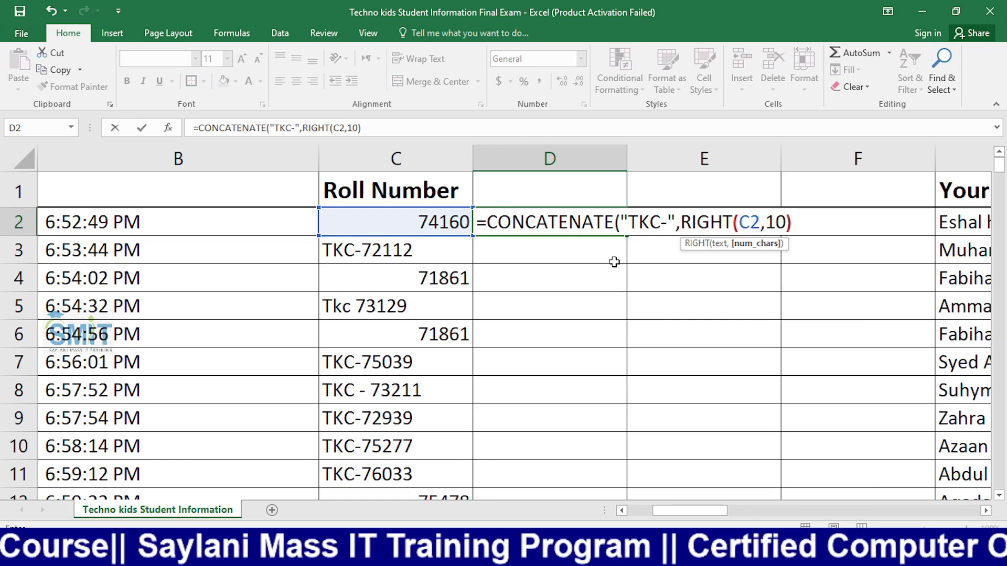
{"action": "key", "text": "Return"}
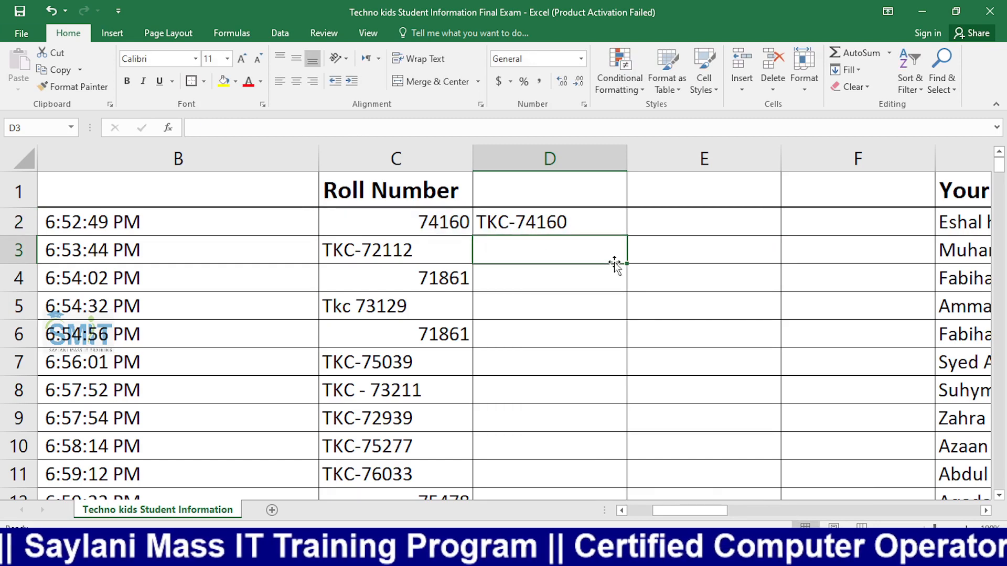
{"action": "left_click", "coordinate": [609, 220]}
{"action": "double_click", "coordinate": [626, 236]}
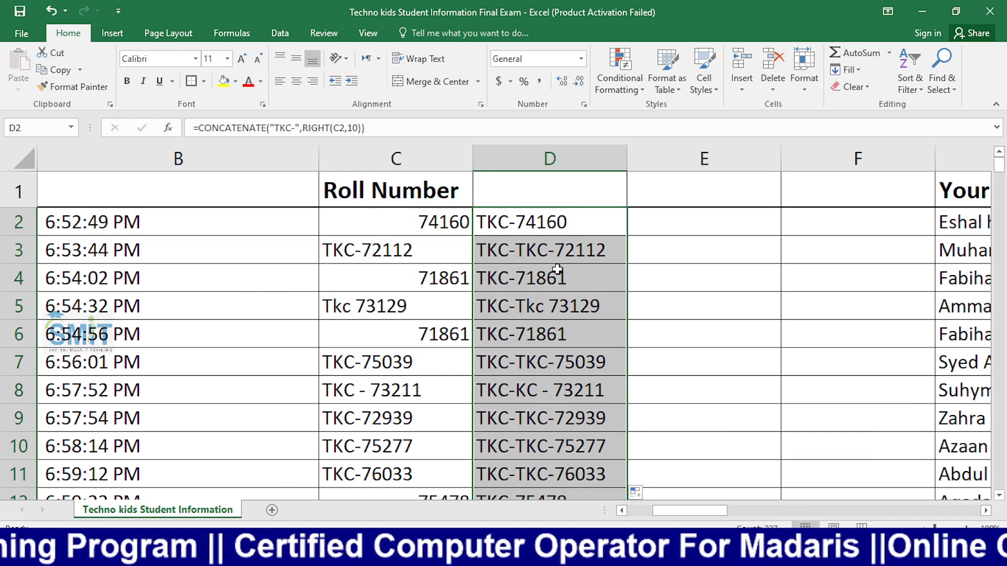
Change the D2 formula to =CONCATENATE("TKC-",RIGHT(C2,5)) and refill it down all records
{"action": "left_click", "coordinate": [541, 260]}
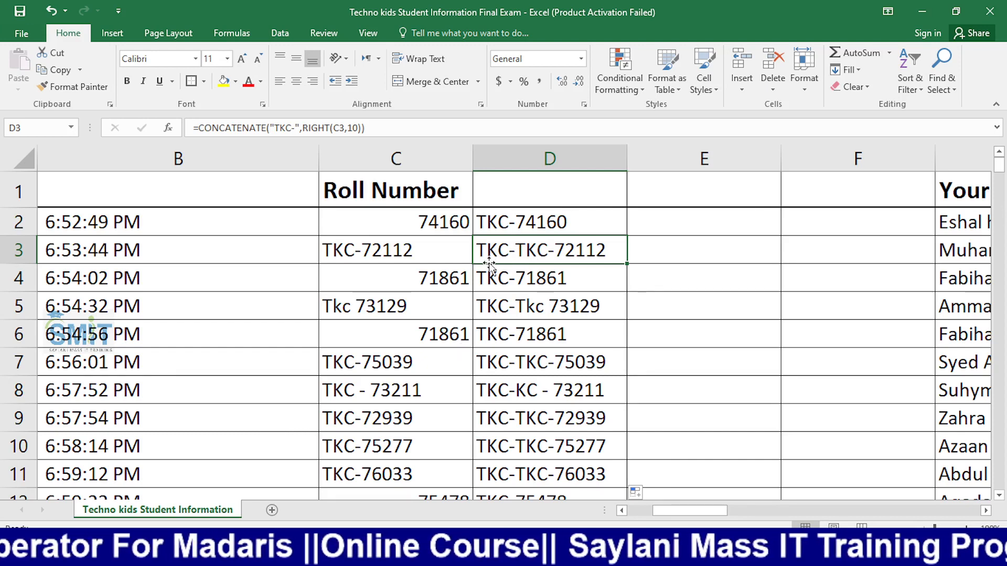
{"action": "double_click", "coordinate": [524, 228]}
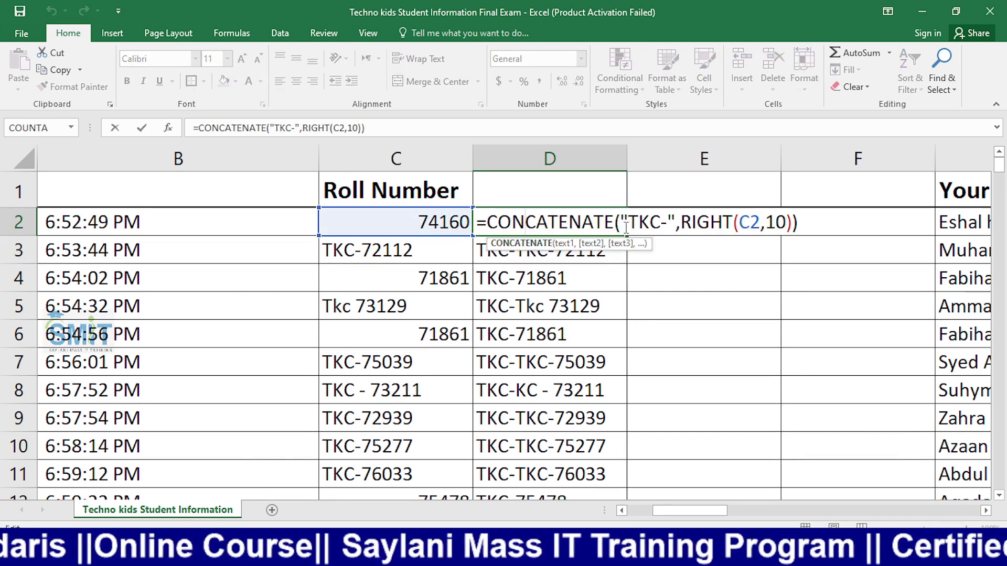
{"action": "left_click", "coordinate": [783, 221]}
{"action": "key", "text": "BackSpace"}
{"action": "key", "text": "BackSpace"}
{"action": "type", "text": "5"}
{"action": "key", "text": "Return"}
{"action": "left_click", "coordinate": [582, 226]}
{"action": "double_click", "coordinate": [626, 236]}
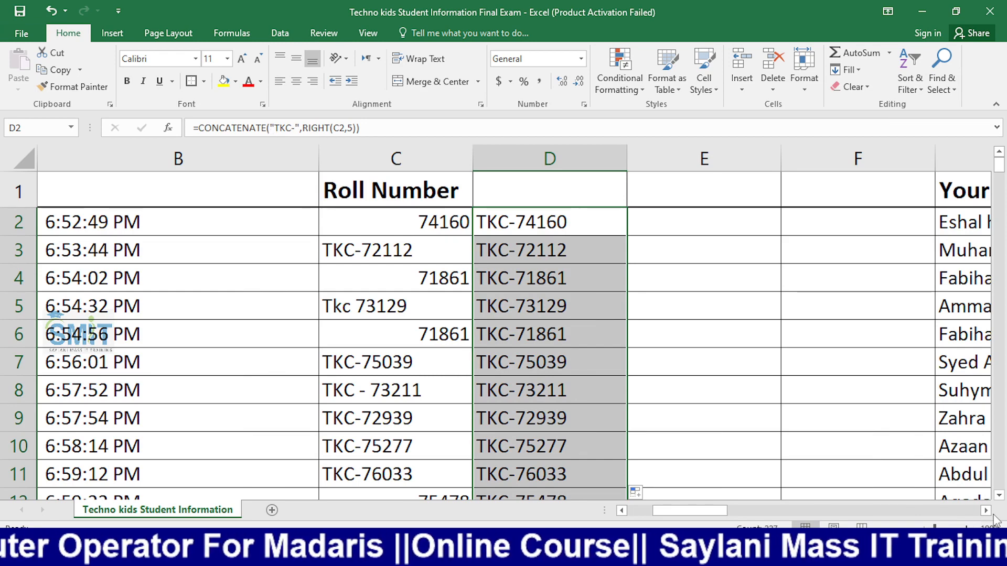
Insert a blank column between the Your Name and Father Name columns
{"action": "scroll", "coordinate": [995, 519], "scroll_direction": "right", "scroll_amount": 3}
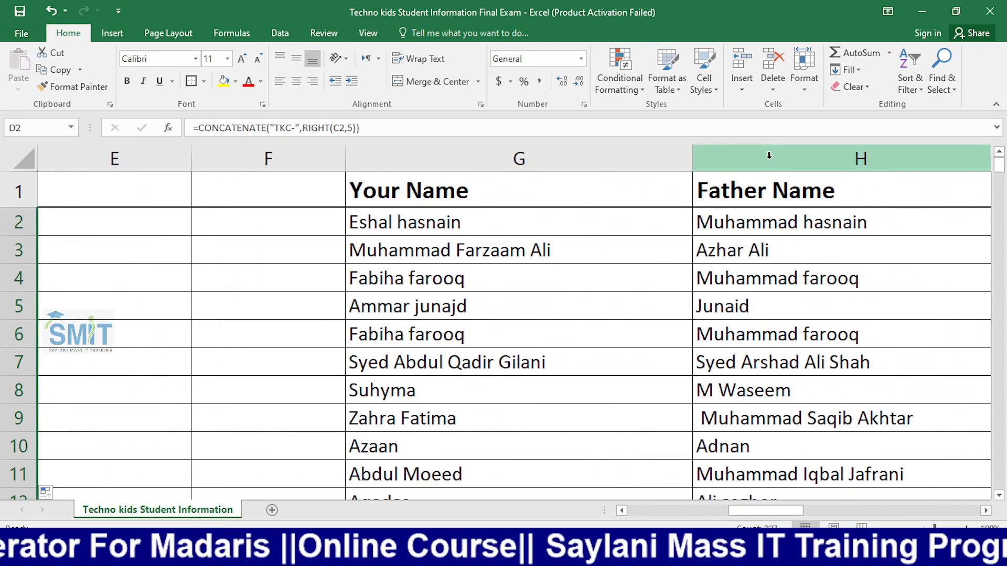
{"action": "right_click", "coordinate": [773, 158]}
{"action": "left_click", "coordinate": [829, 257]}
Enter a PROPER formula in H1 that refers to the Your Name header in G1
{"action": "left_click", "coordinate": [525, 194]}
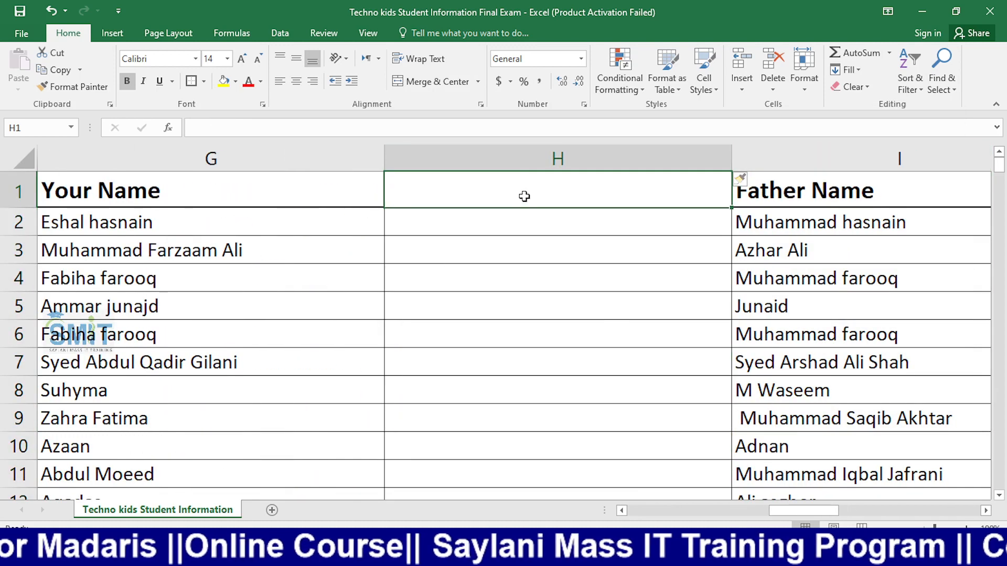
{"action": "type", "text": "=pr"}
{"action": "key", "text": "Down"}
{"action": "key", "text": "Down"}
{"action": "key", "text": "Down"}
{"action": "key", "text": "Down"}
{"action": "key", "text": "Down"}
{"action": "key", "text": "Tab"}
{"action": "left_click", "coordinate": [210, 191]}
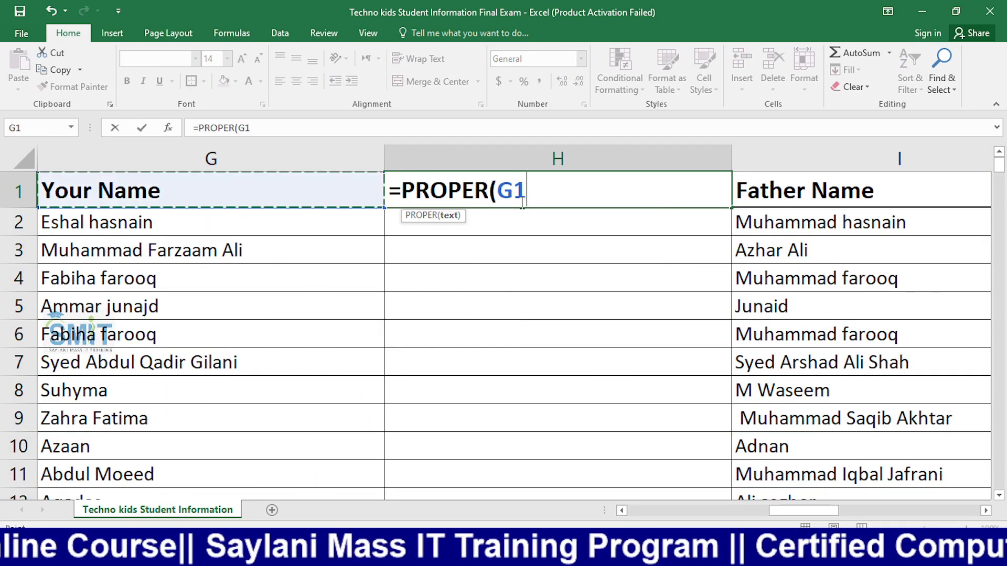
{"action": "key", "text": "Return"}
Fill the PROPER formula from H1 down all records without copying the header's formatting
{"action": "left_click", "coordinate": [520, 203]}
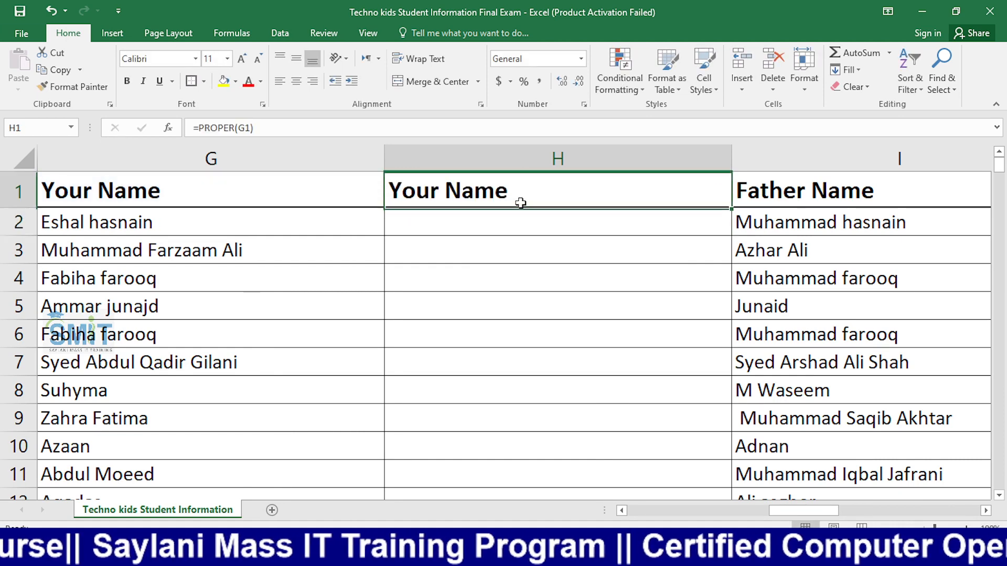
{"action": "double_click", "coordinate": [730, 214]}
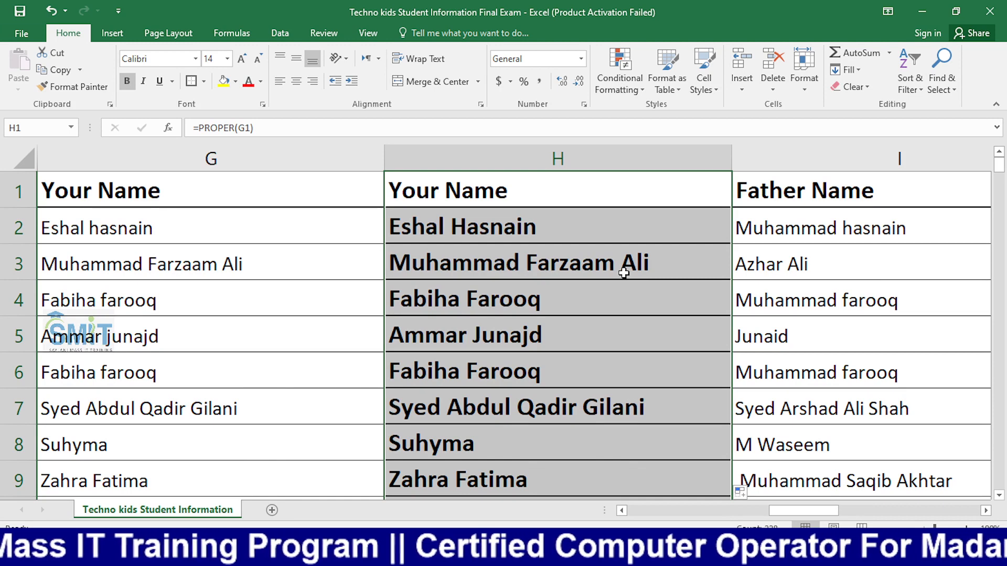
{"action": "left_click", "coordinate": [743, 492]}
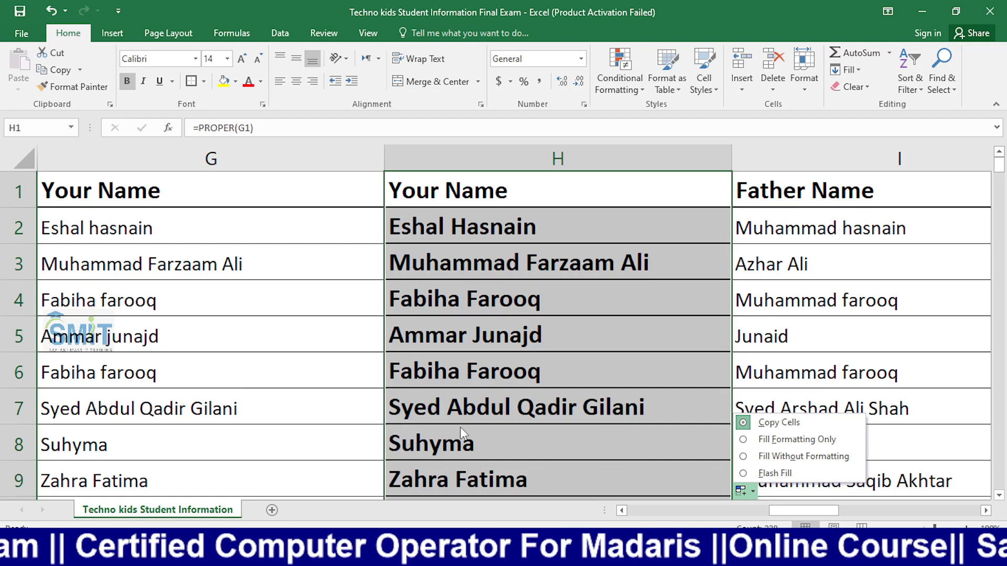
{"action": "left_click", "coordinate": [792, 456]}
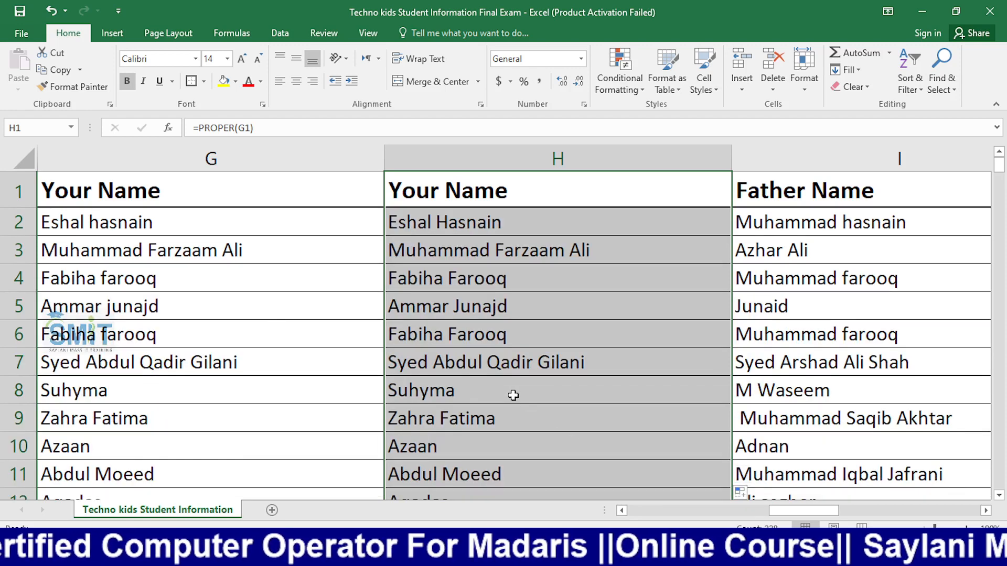
{"action": "left_click", "coordinate": [484, 398]}
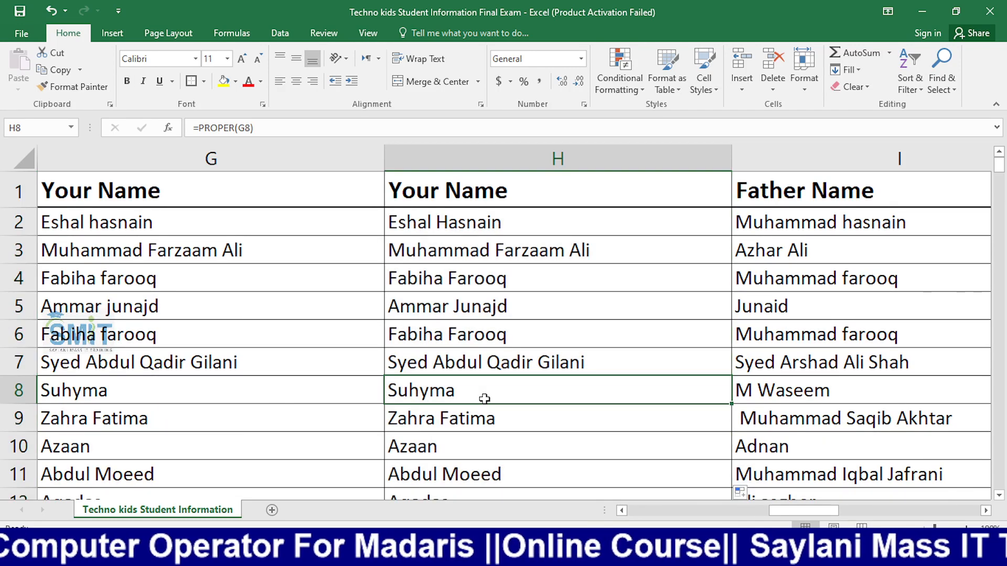
{"action": "scroll", "coordinate": [484, 399], "scroll_direction": "down", "scroll_amount": 3}
{"action": "scroll", "coordinate": [493, 400], "scroll_direction": "up", "scroll_amount": 3}
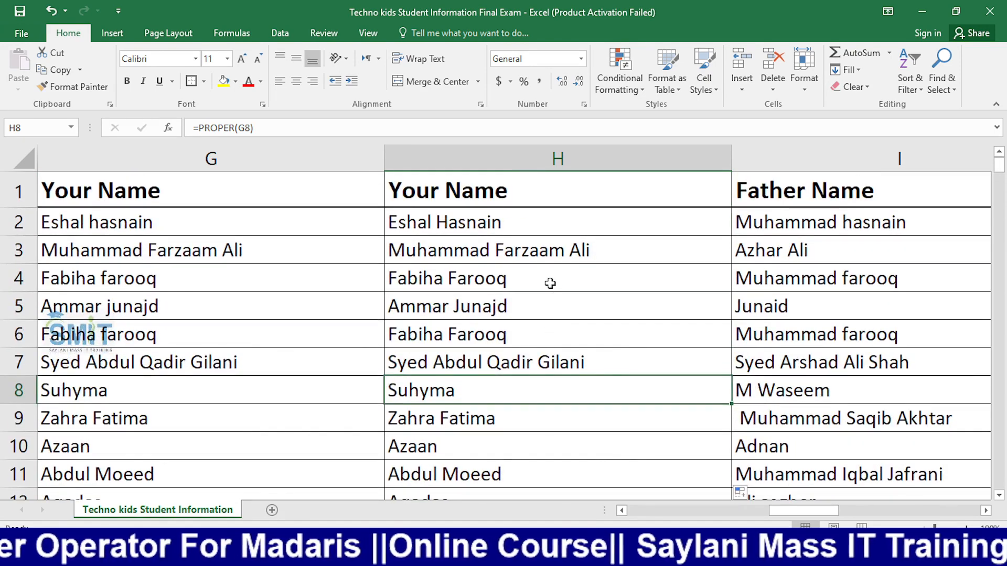
Convert the PROPER results in column H, including the header, to static values in place
{"action": "left_click", "coordinate": [518, 193]}
{"action": "key", "text": "ctrl+shift+Down"}
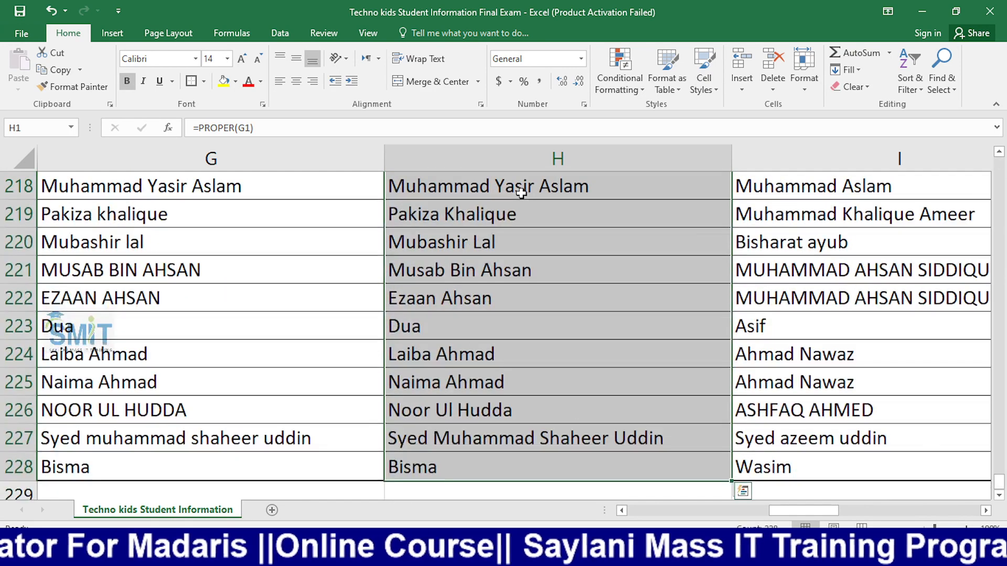
{"action": "key", "text": "ctrl+c"}
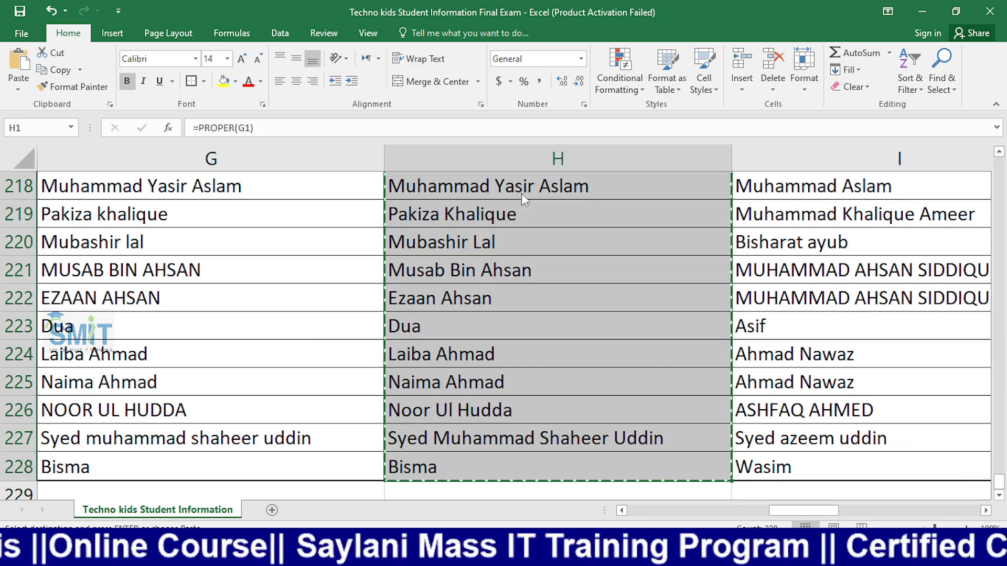
{"action": "key", "text": "ctrl+alt+v"}
{"action": "left_click", "coordinate": [522, 201]}
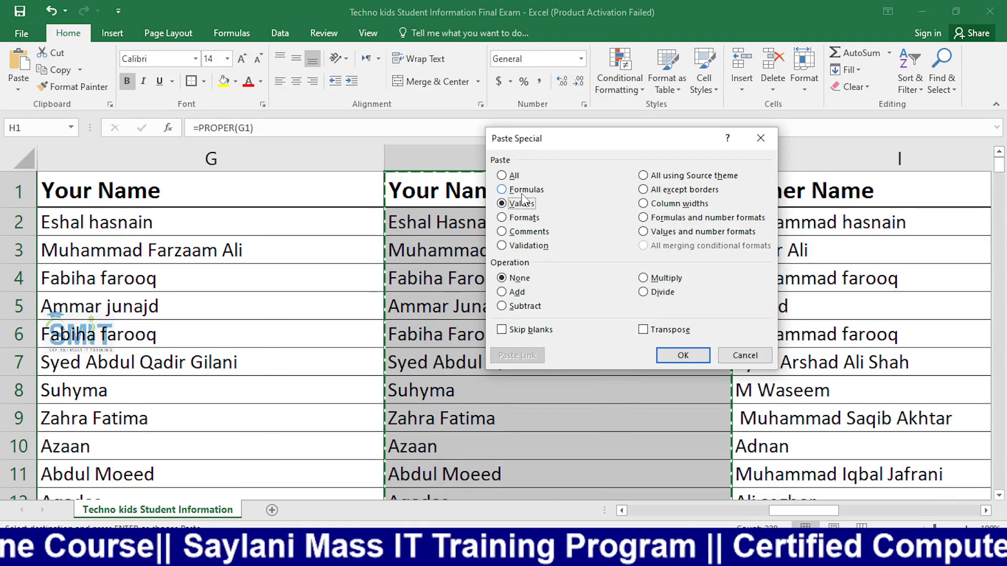
{"action": "key", "text": "Return"}
{"action": "left_click", "coordinate": [558, 306]}
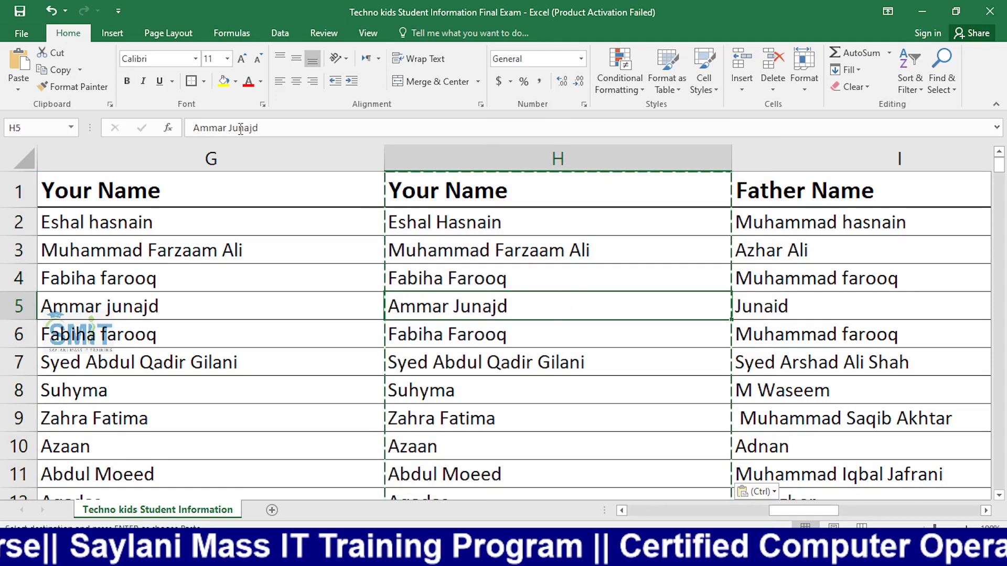
Delete the original Your Name column G so that only the proper-case names remain
{"action": "left_click", "coordinate": [244, 157]}
{"action": "right_click", "coordinate": [244, 157]}
{"action": "left_click", "coordinate": [300, 272]}
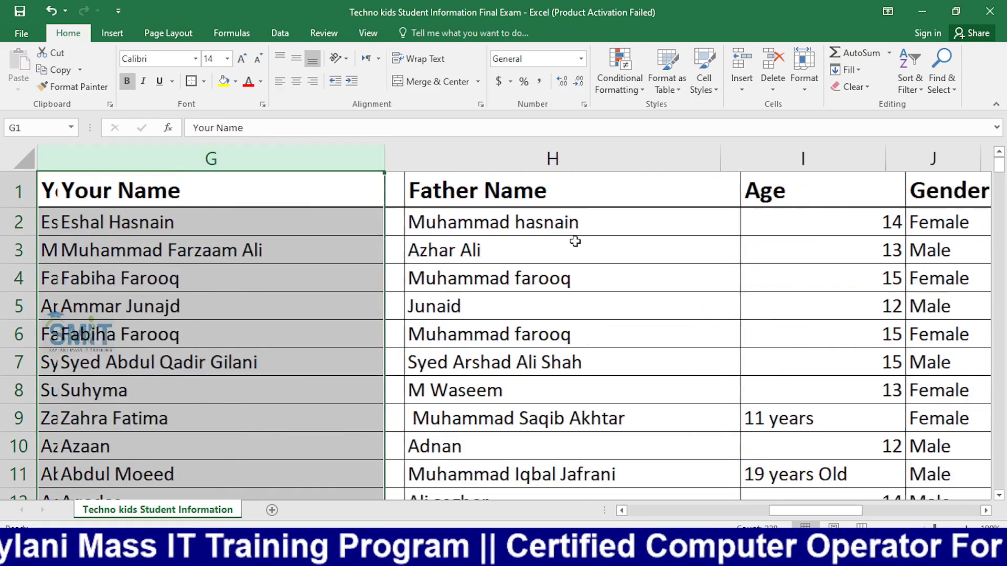
{"action": "left_click", "coordinate": [545, 249]}
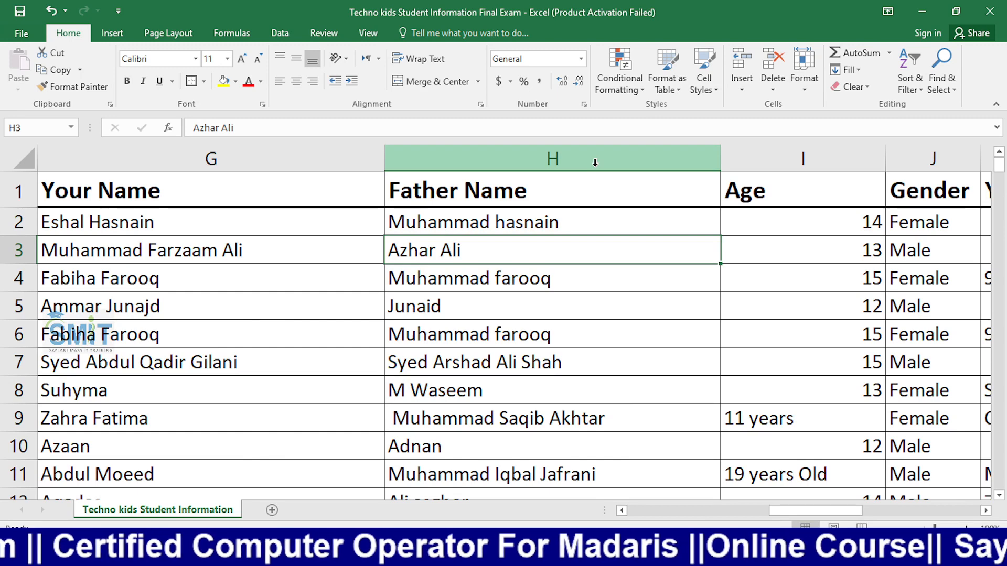
{"action": "left_click_drag", "start_coordinate": [829, 511], "coordinate": [688, 511]}
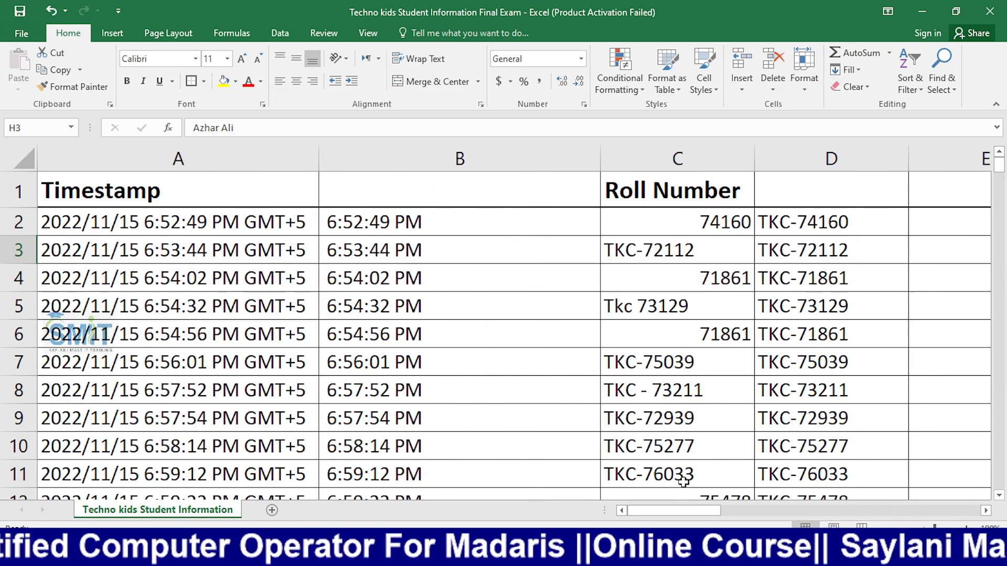